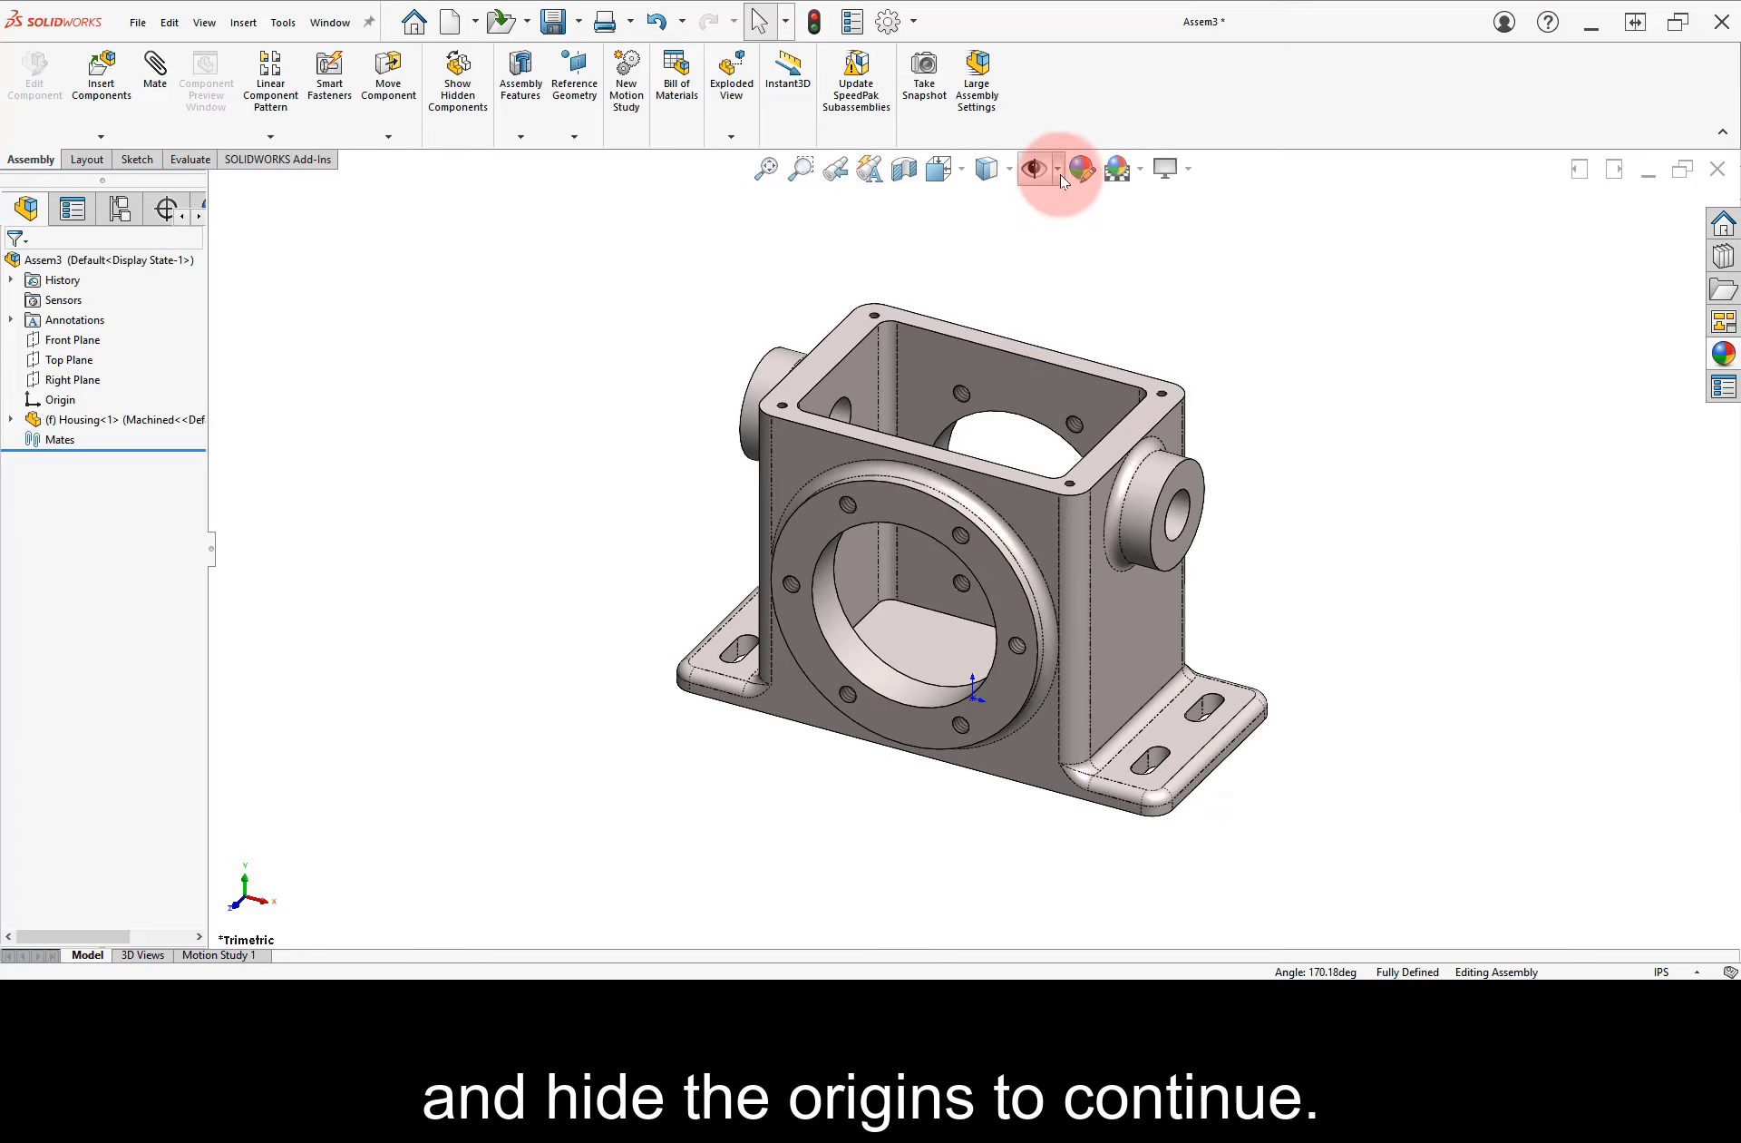
- Hide the origins in the assembly's graphics view
left_click(1056, 170)
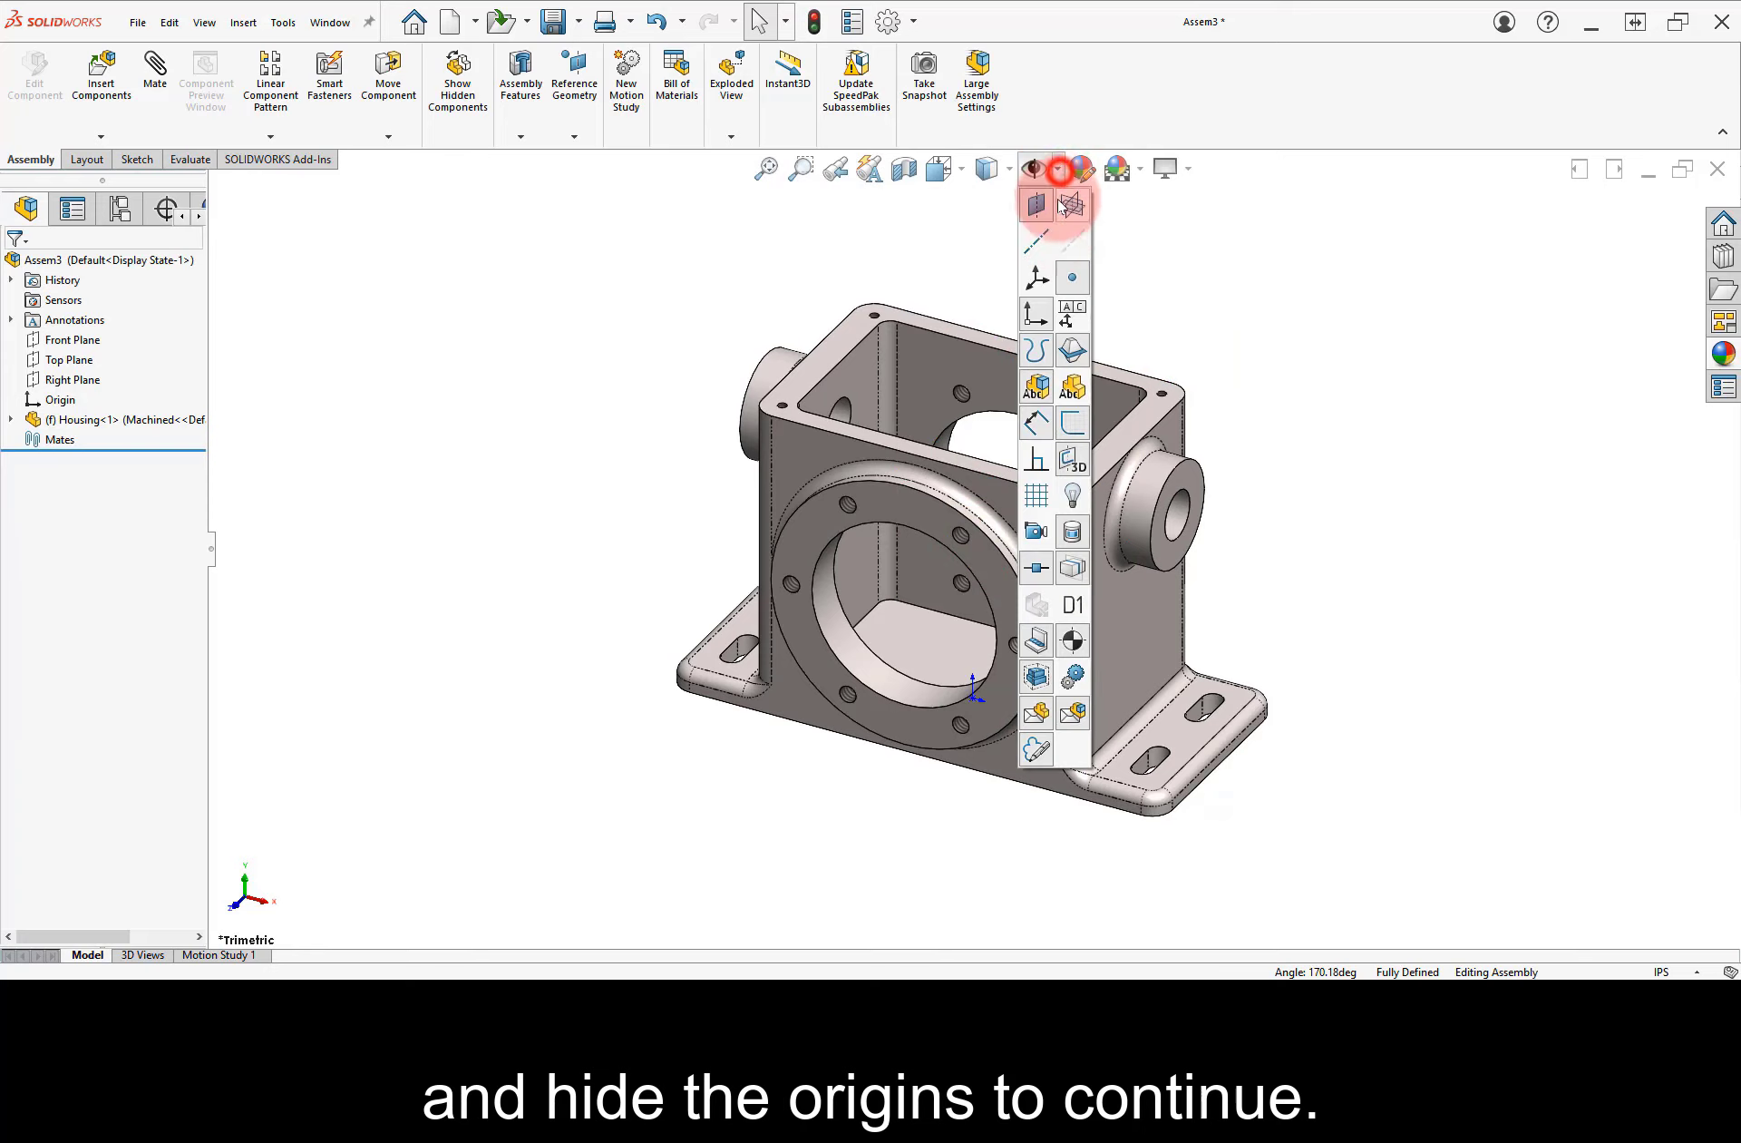
left_click(754, 268)
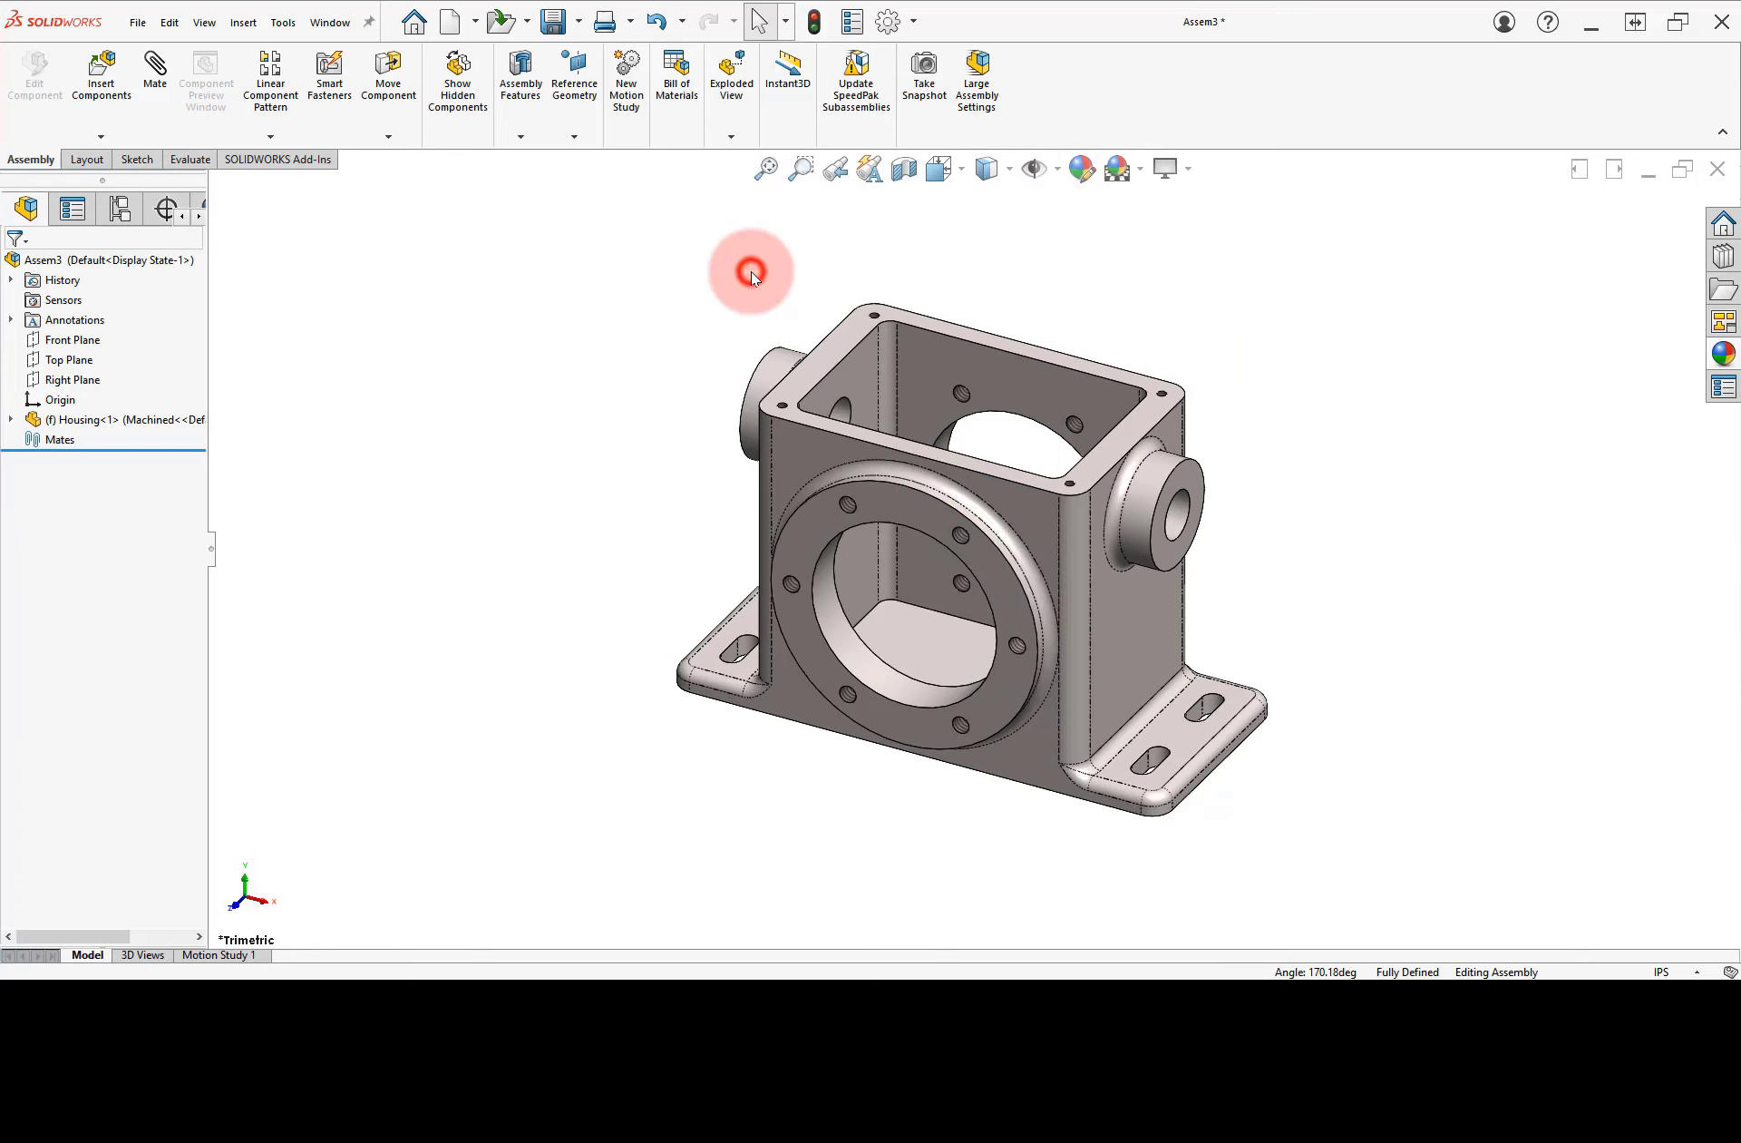
- Insert the Side Cover part from the Lesson Files folder in its Machined configuration, placing it freely beside the housing
left_click(102, 91)
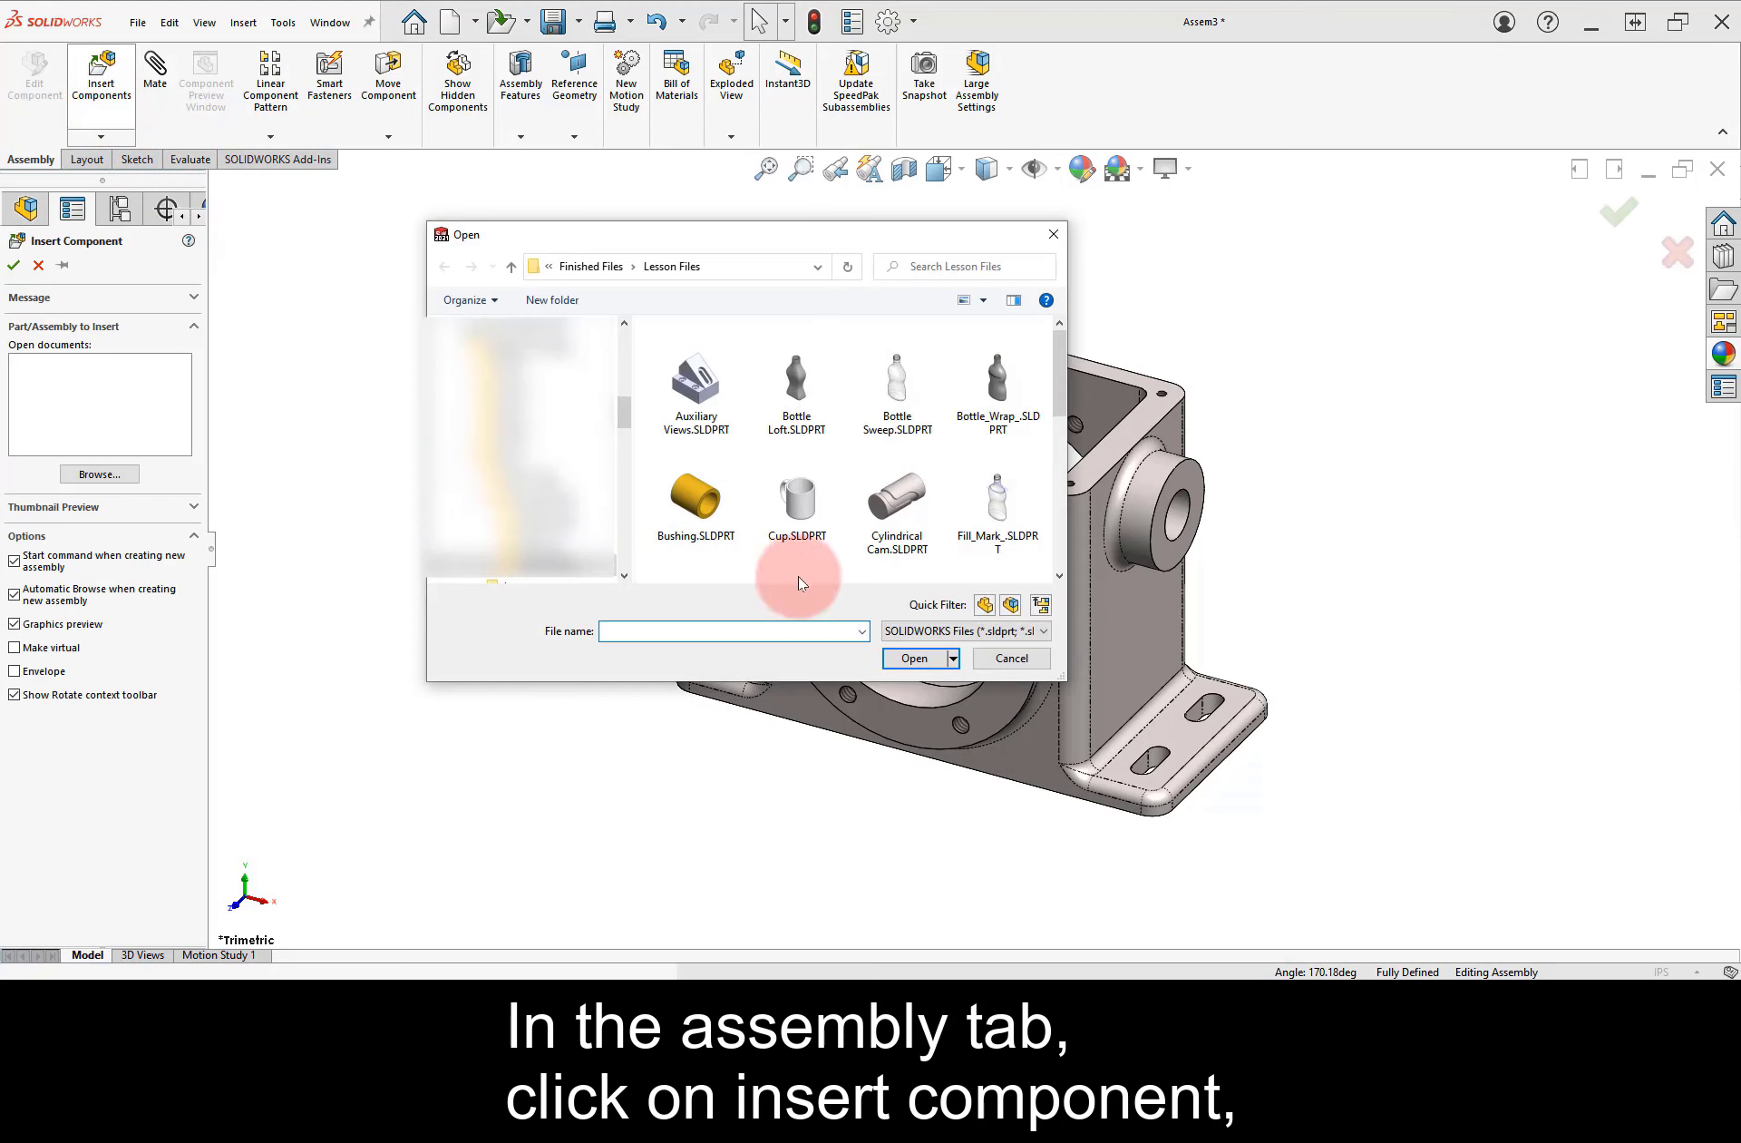
left_click_drag(1057, 376, 1042, 435)
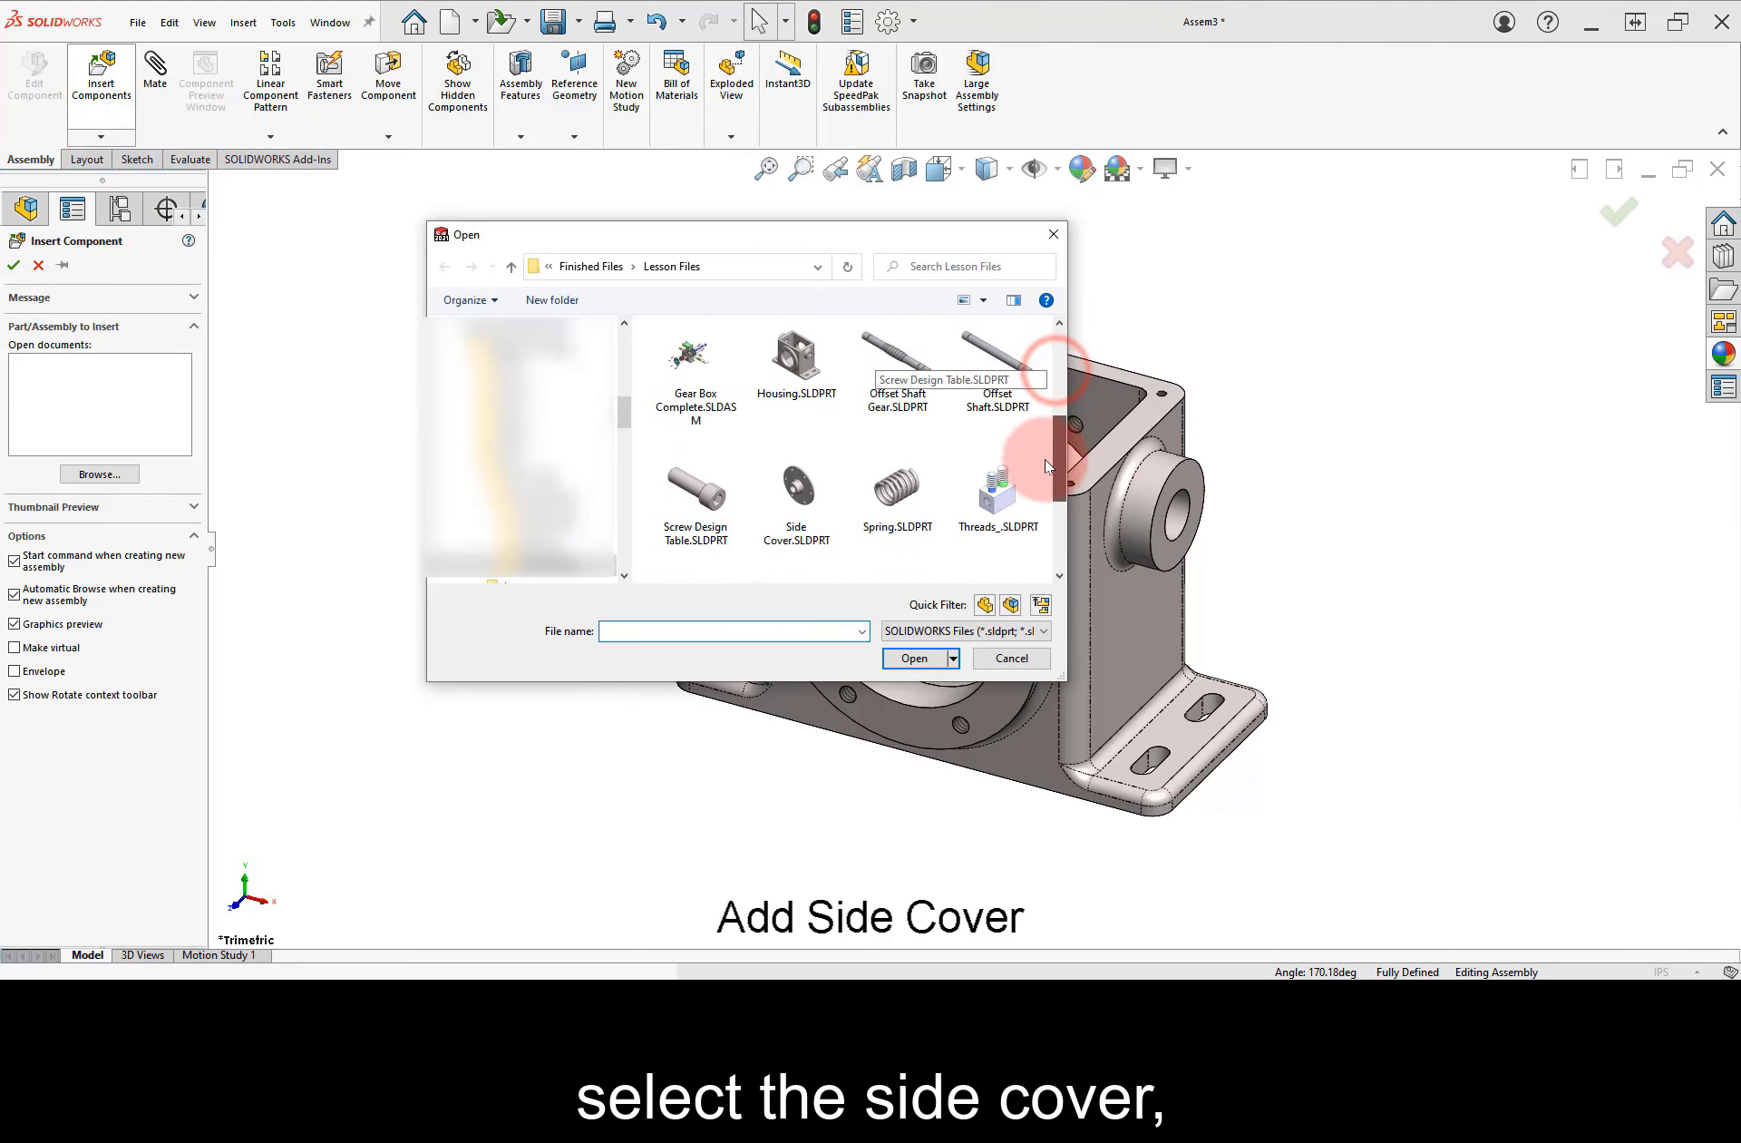
left_click(810, 454)
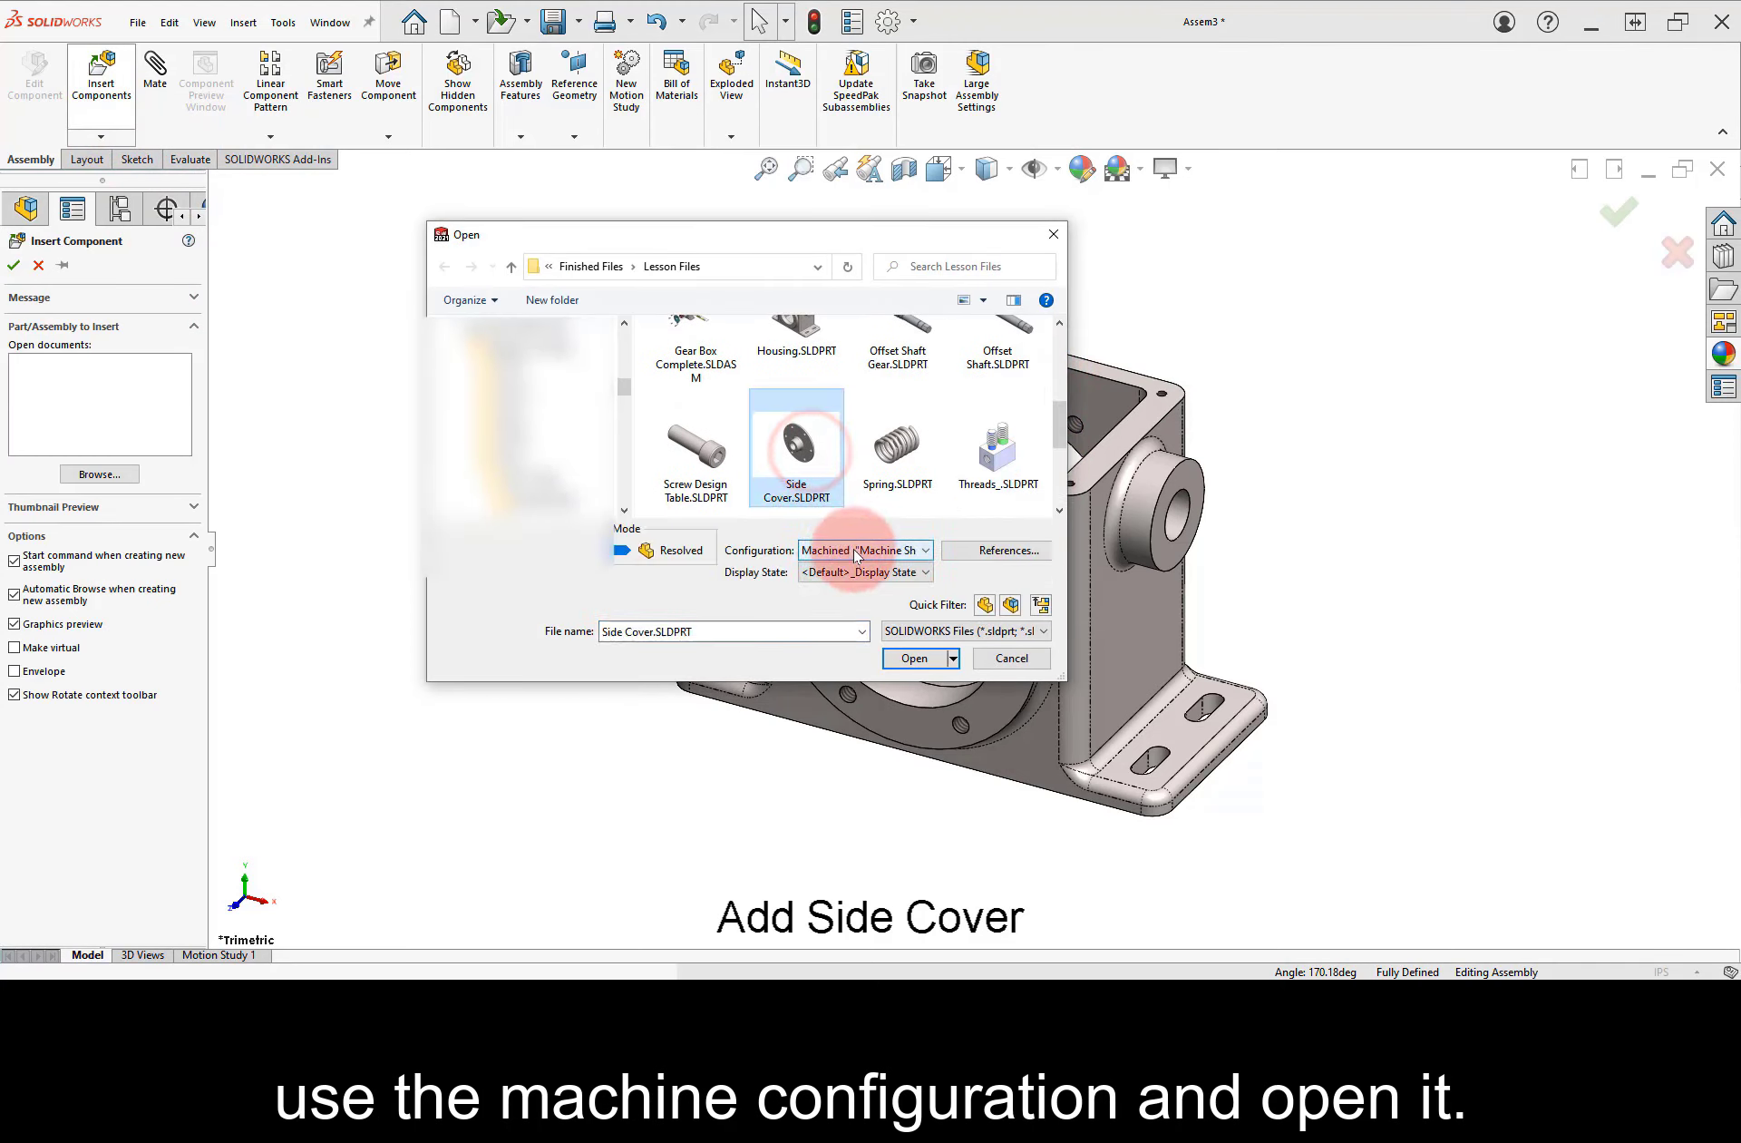
left_click(855, 553)
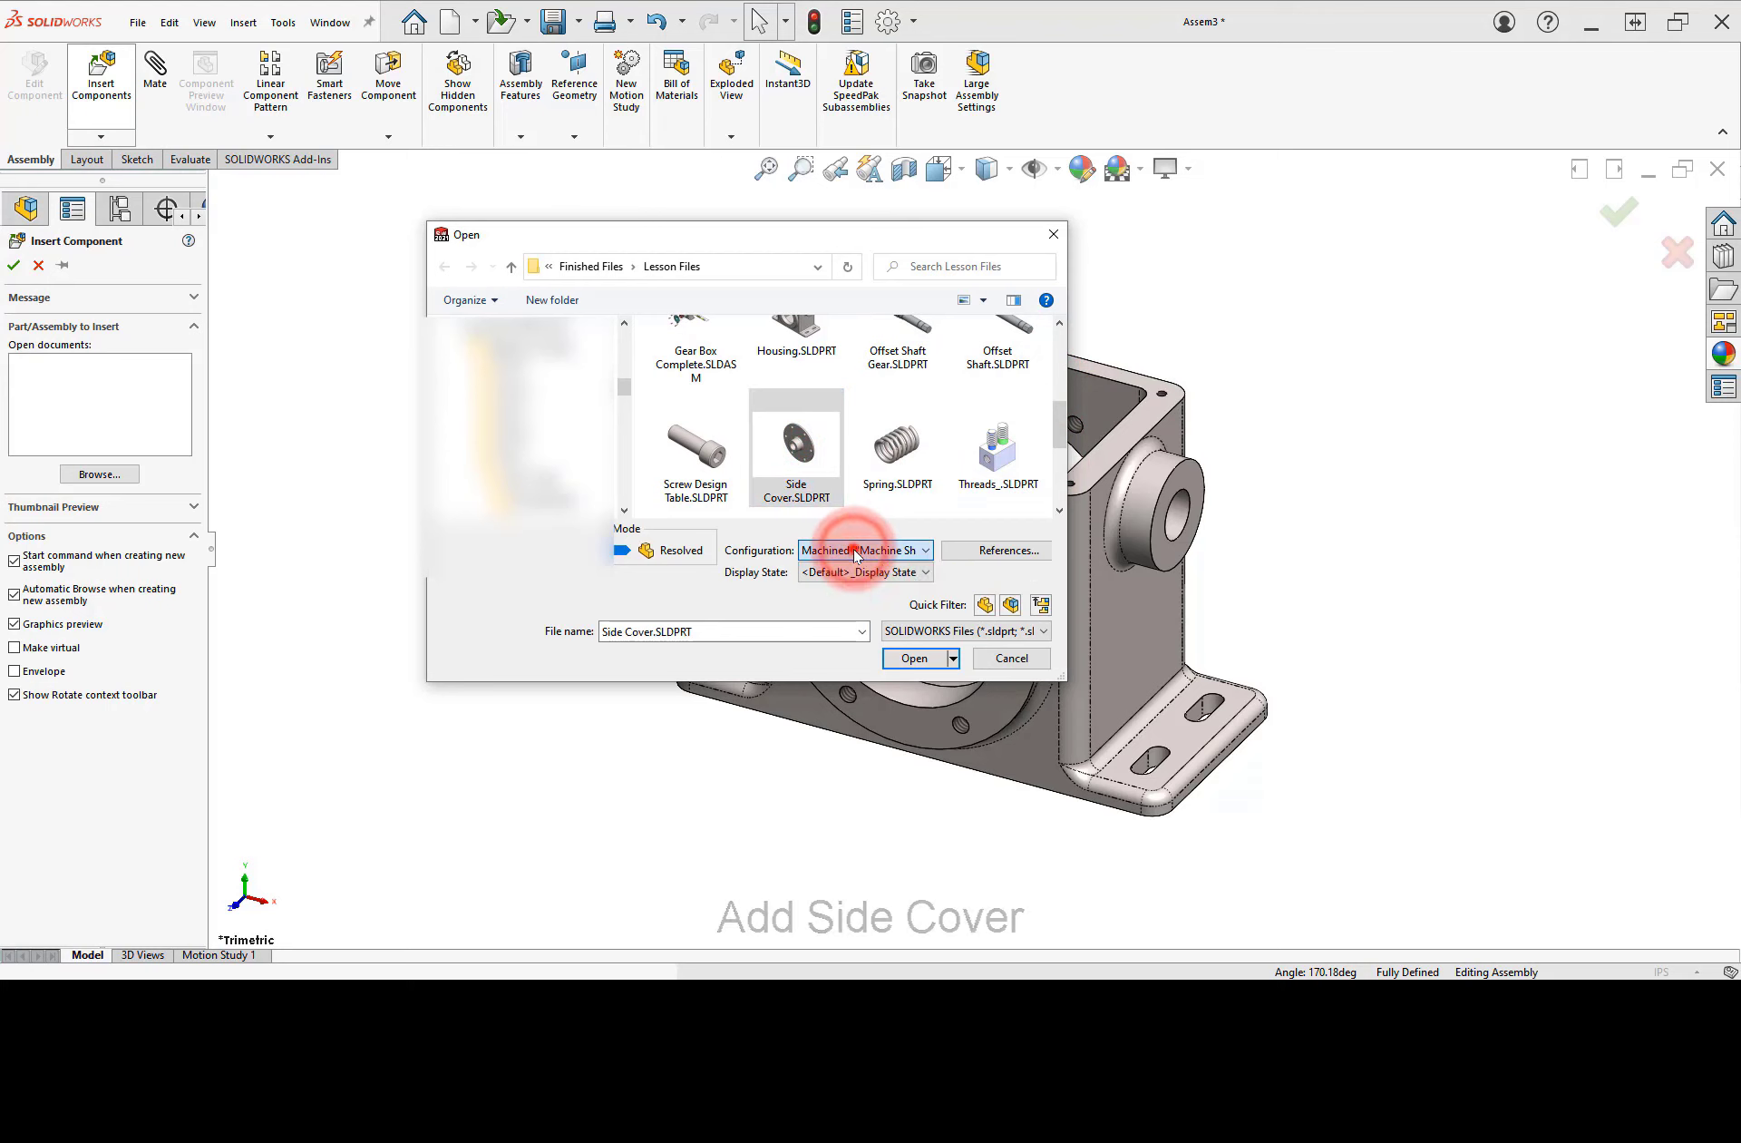
left_click(919, 660)
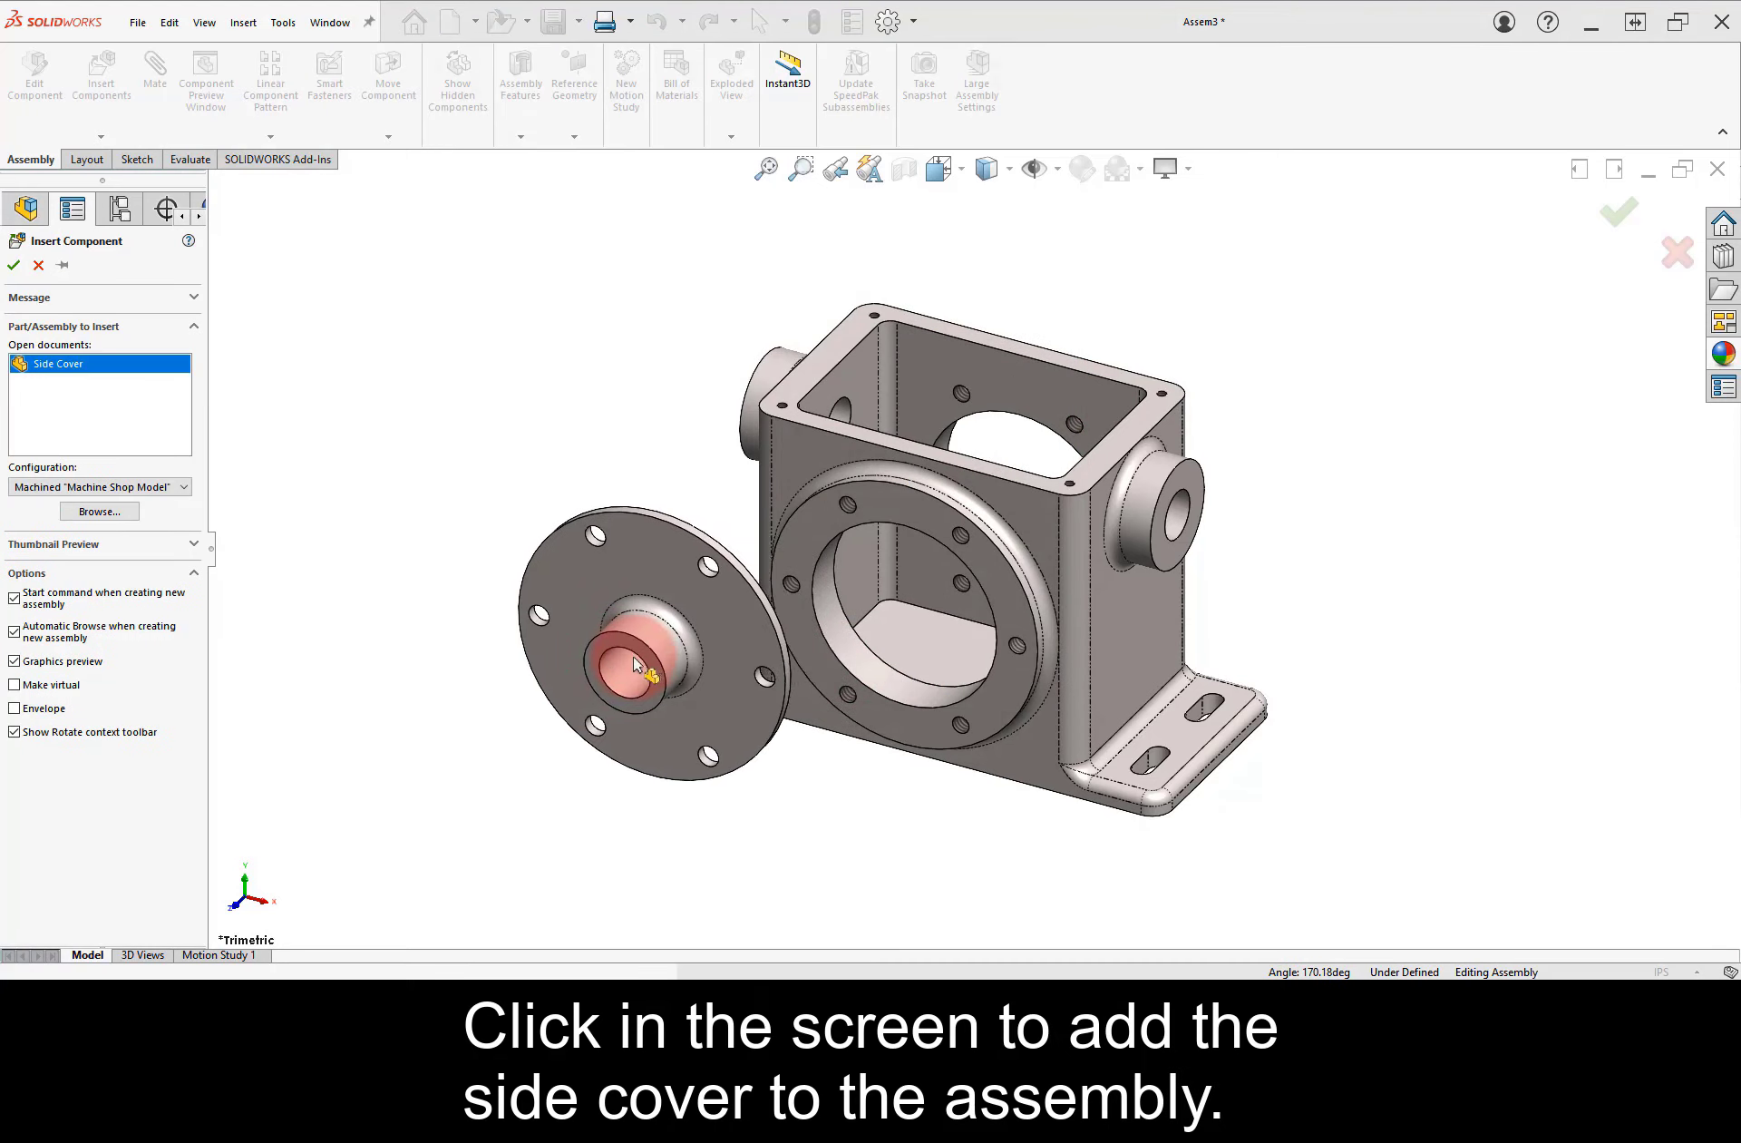
left_click(583, 655)
left_click(624, 535)
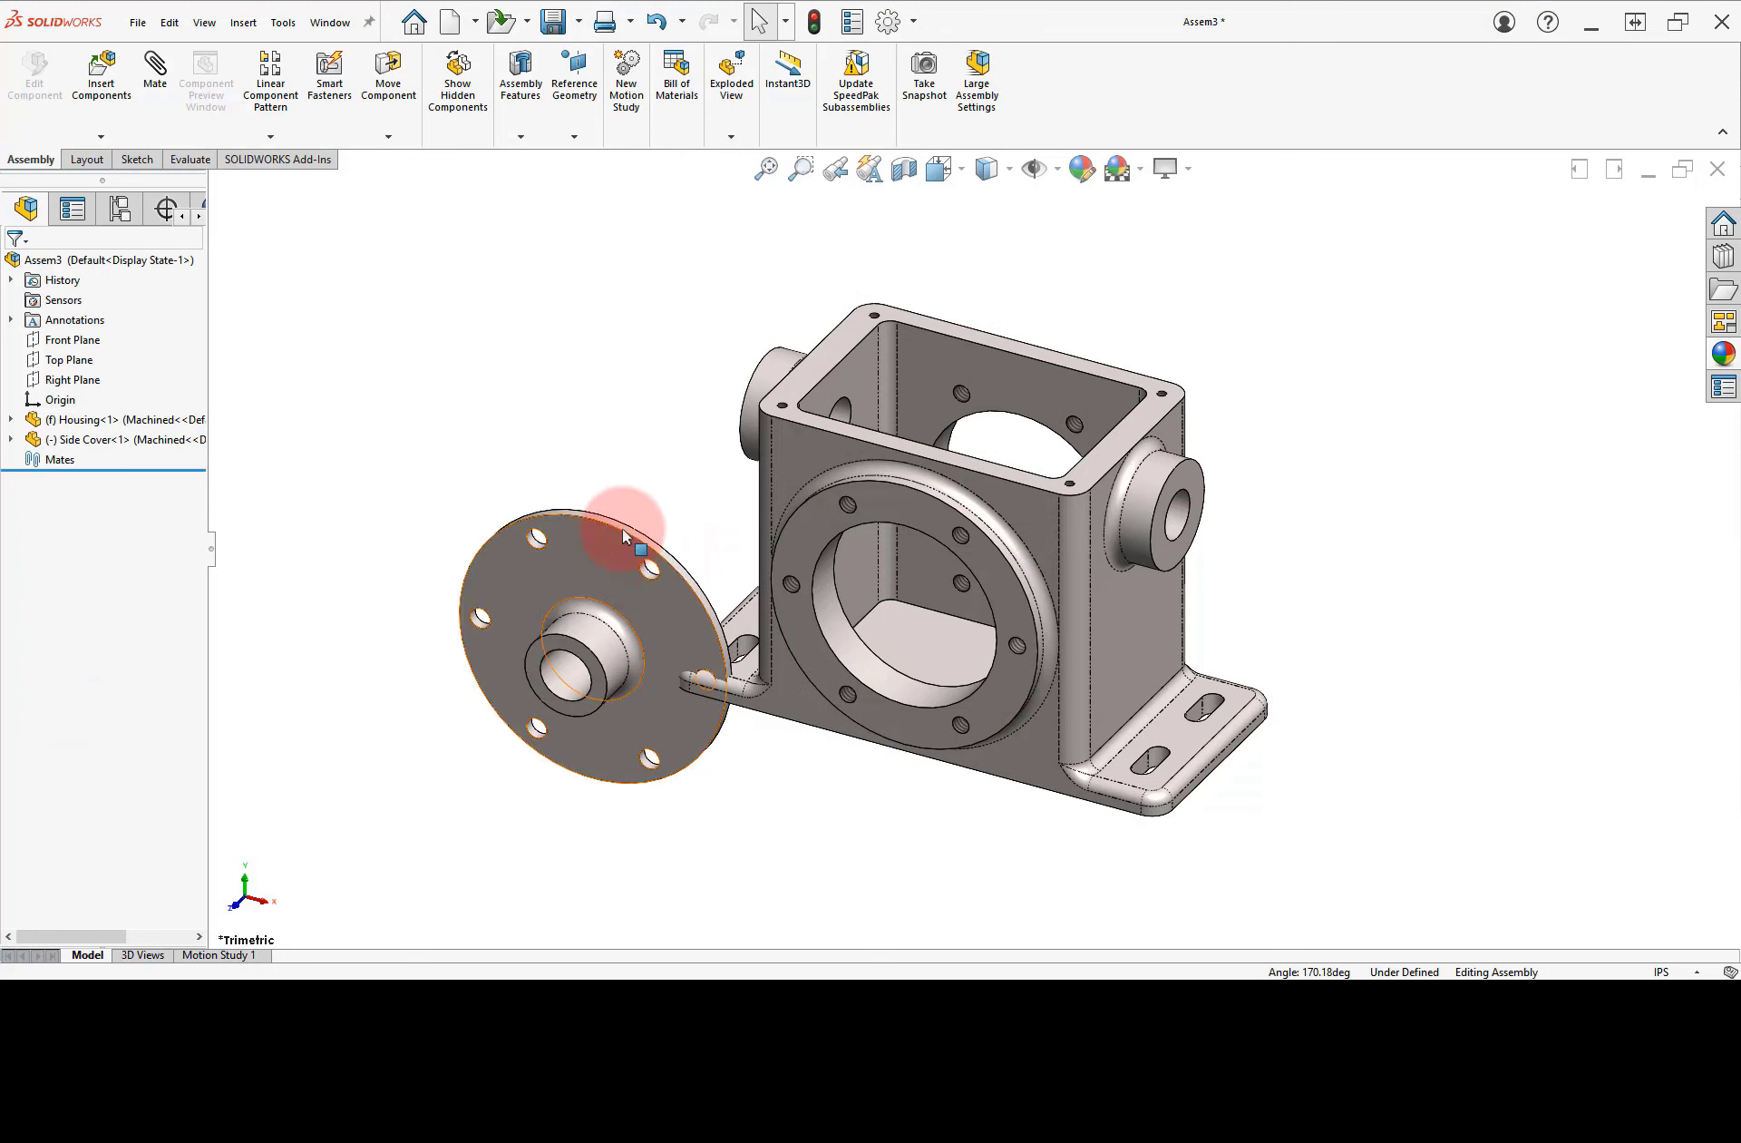
- Mate the side cover's circular edge concentric and coincident with the housing's large front opening
left_click(622, 471)
left_click_drag(646, 616, 1036, 645)
left_click(660, 560)
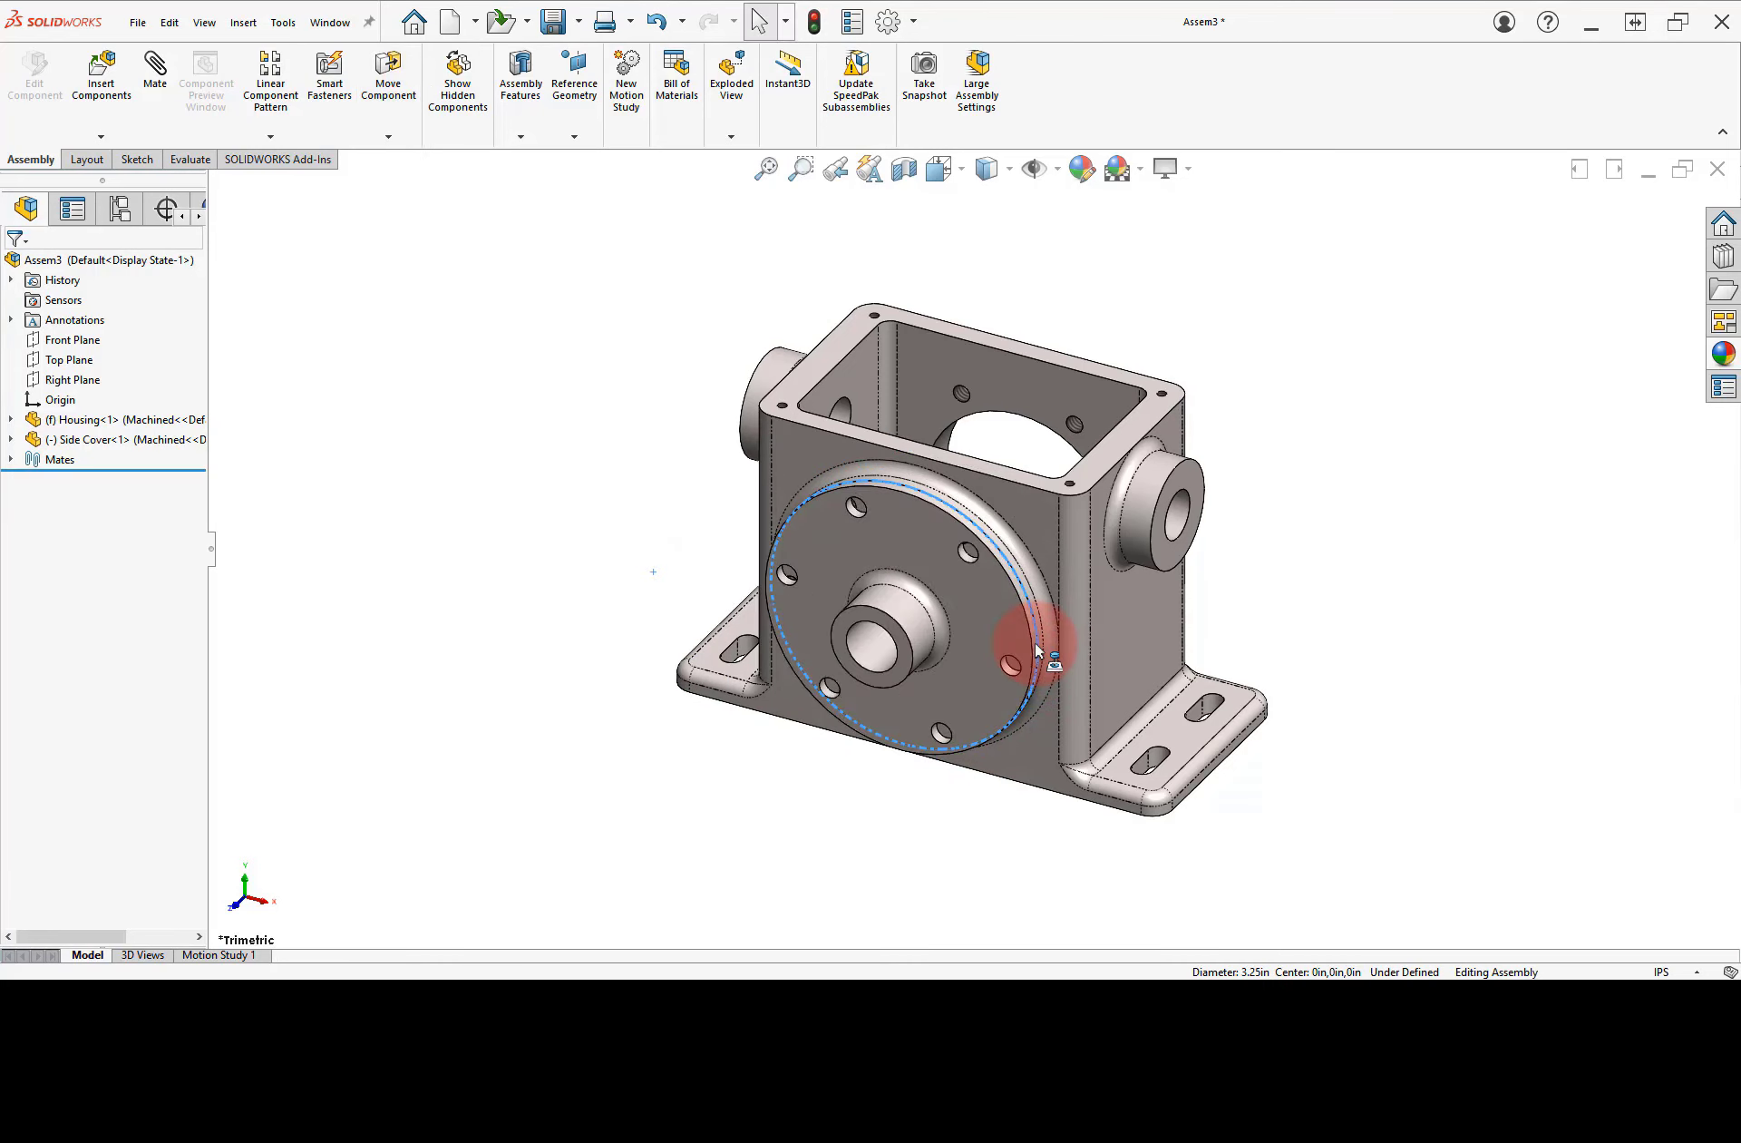
- Add a concentric mate between a side cover bolt hole and the matching tapped hole in the housing
left_click(1025, 651)
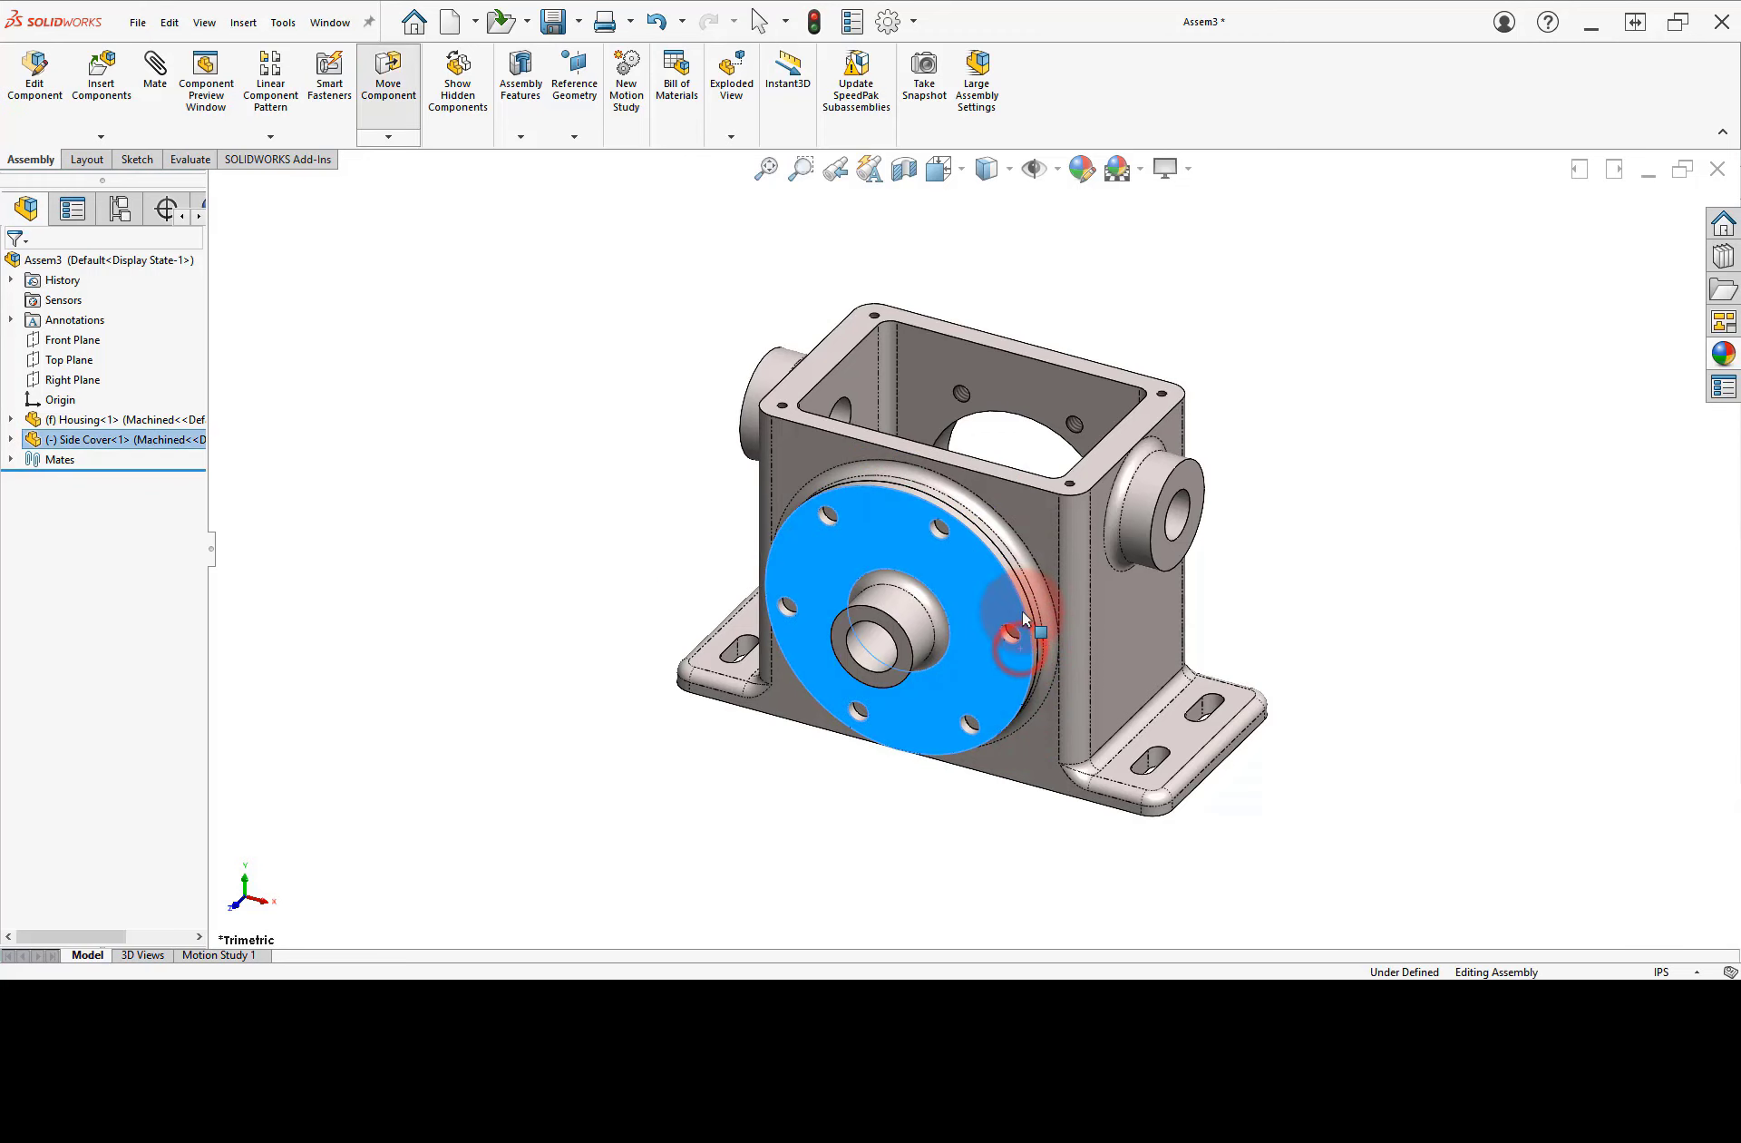
scroll(1019, 653, "down", 2)
scroll(1018, 655, "down", 3)
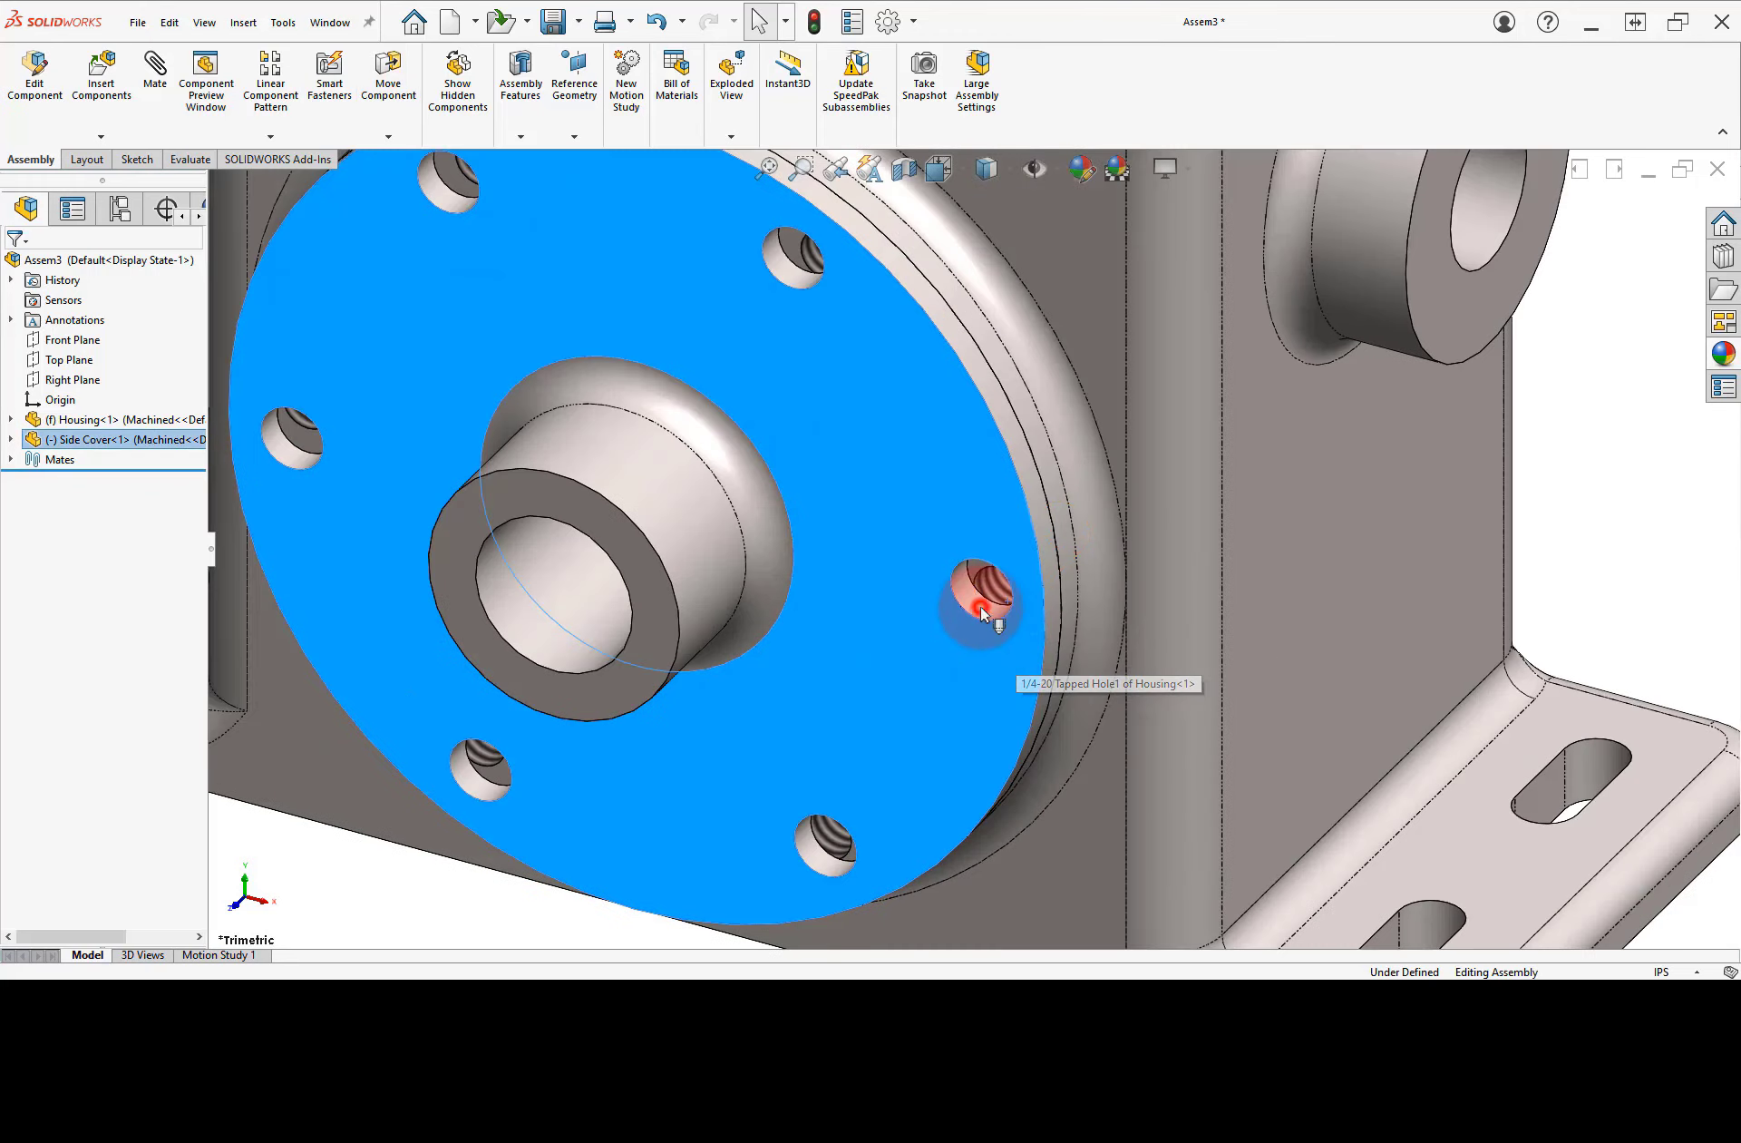
left_click(982, 614)
left_click(972, 610)
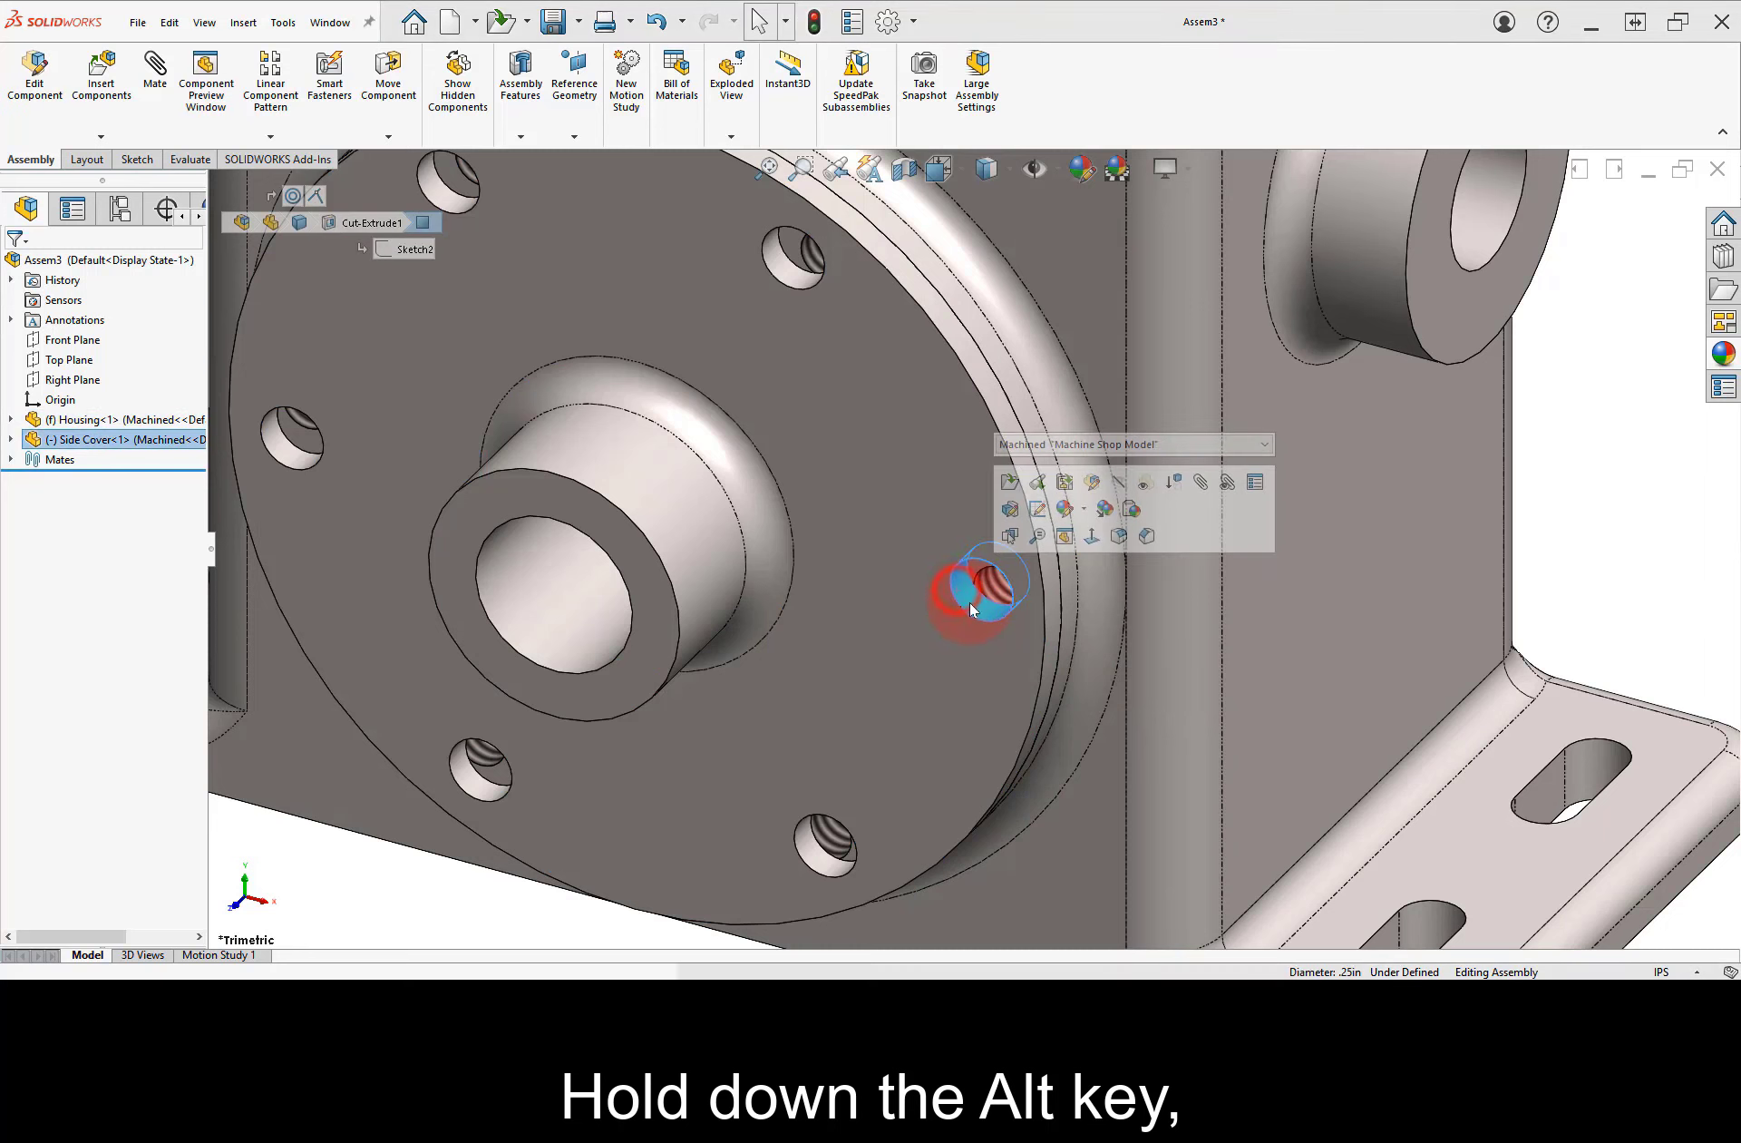
left_click_drag(972, 609, 988, 600, "alt")
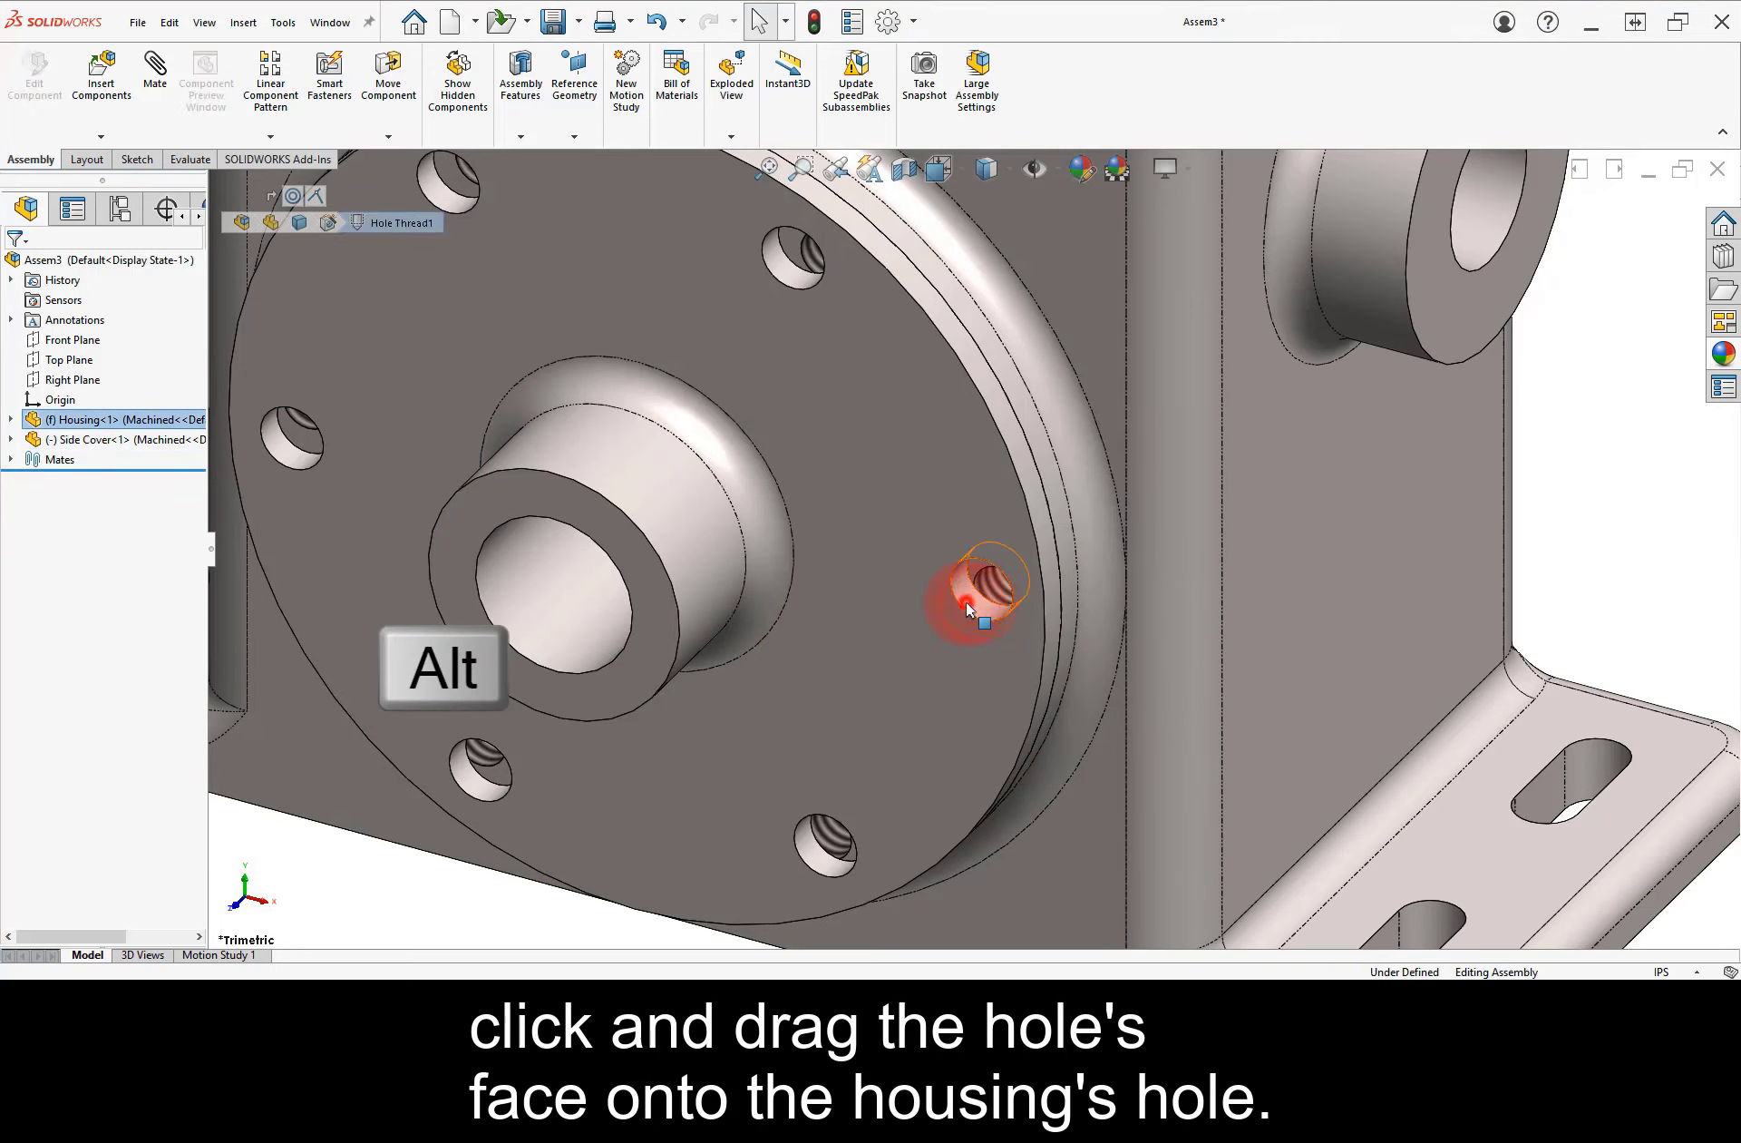
left_click_drag(968, 609, 991, 597, "alt")
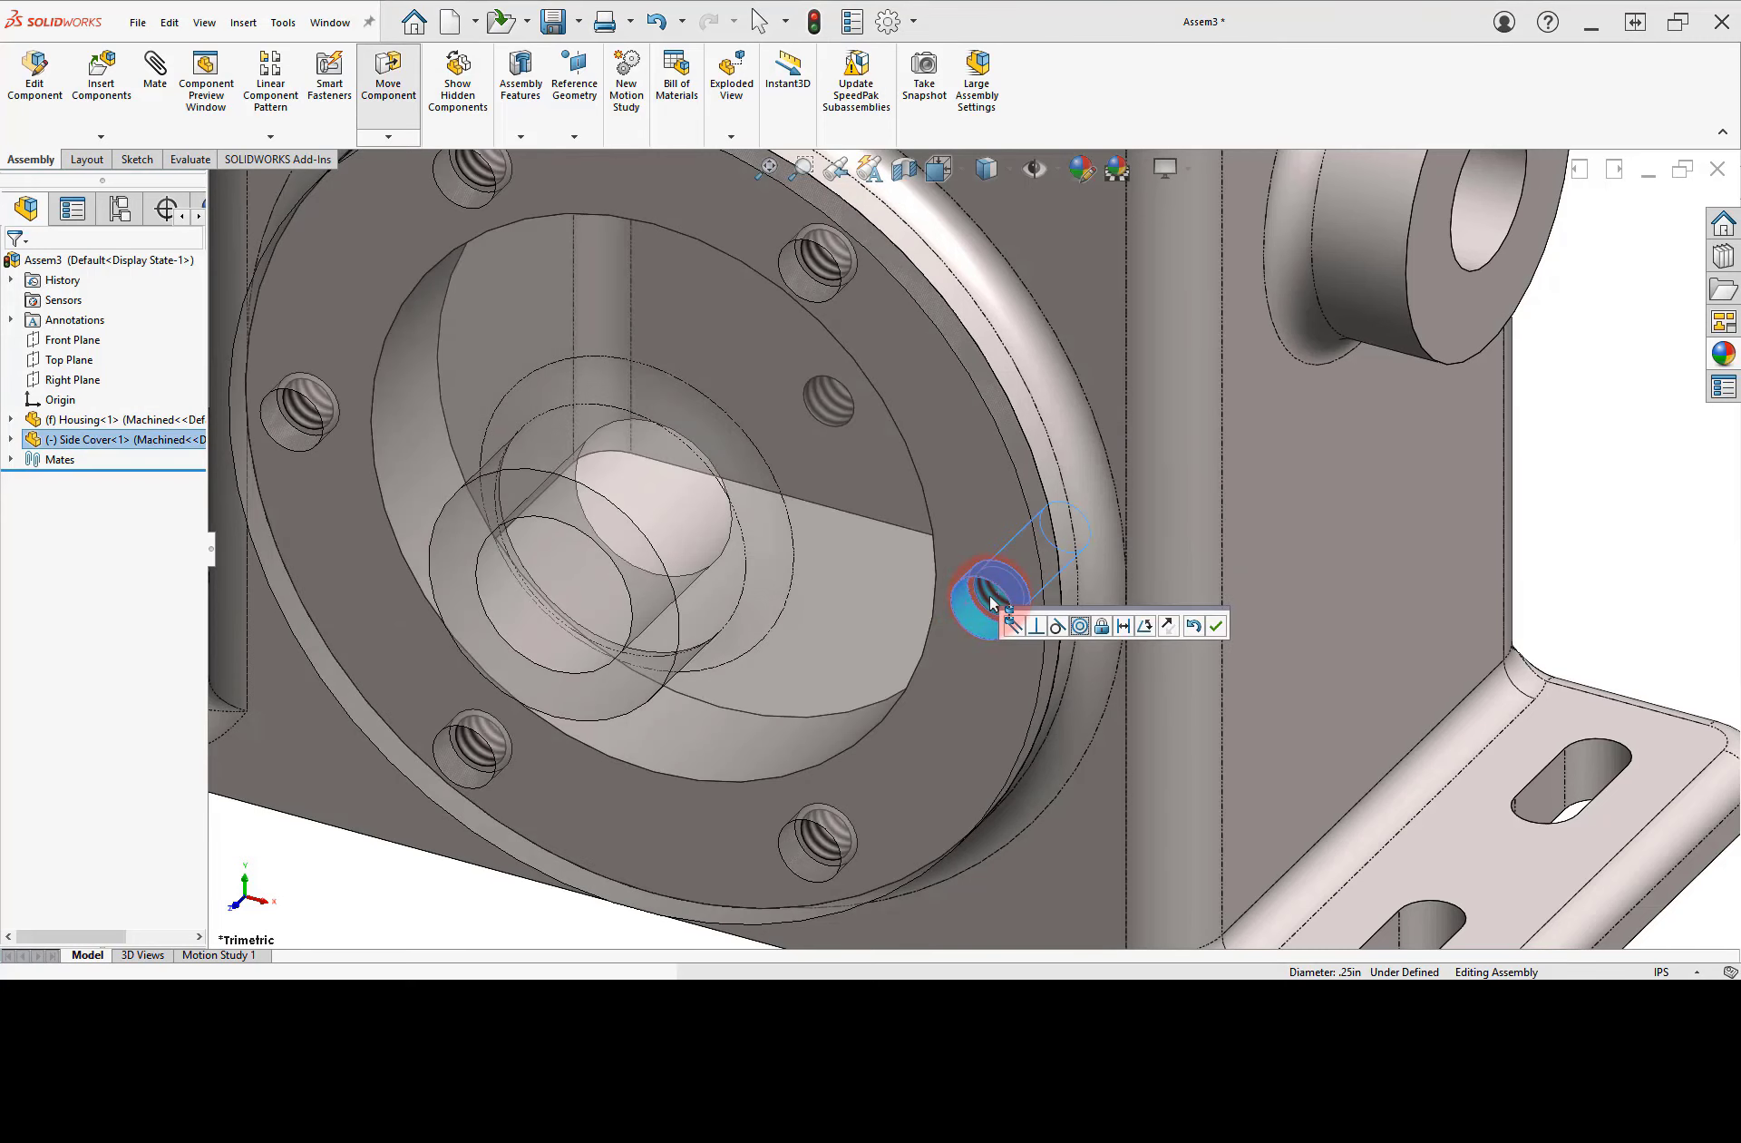
left_click(1217, 627)
scroll(988, 585, "up", 6)
left_click(565, 495)
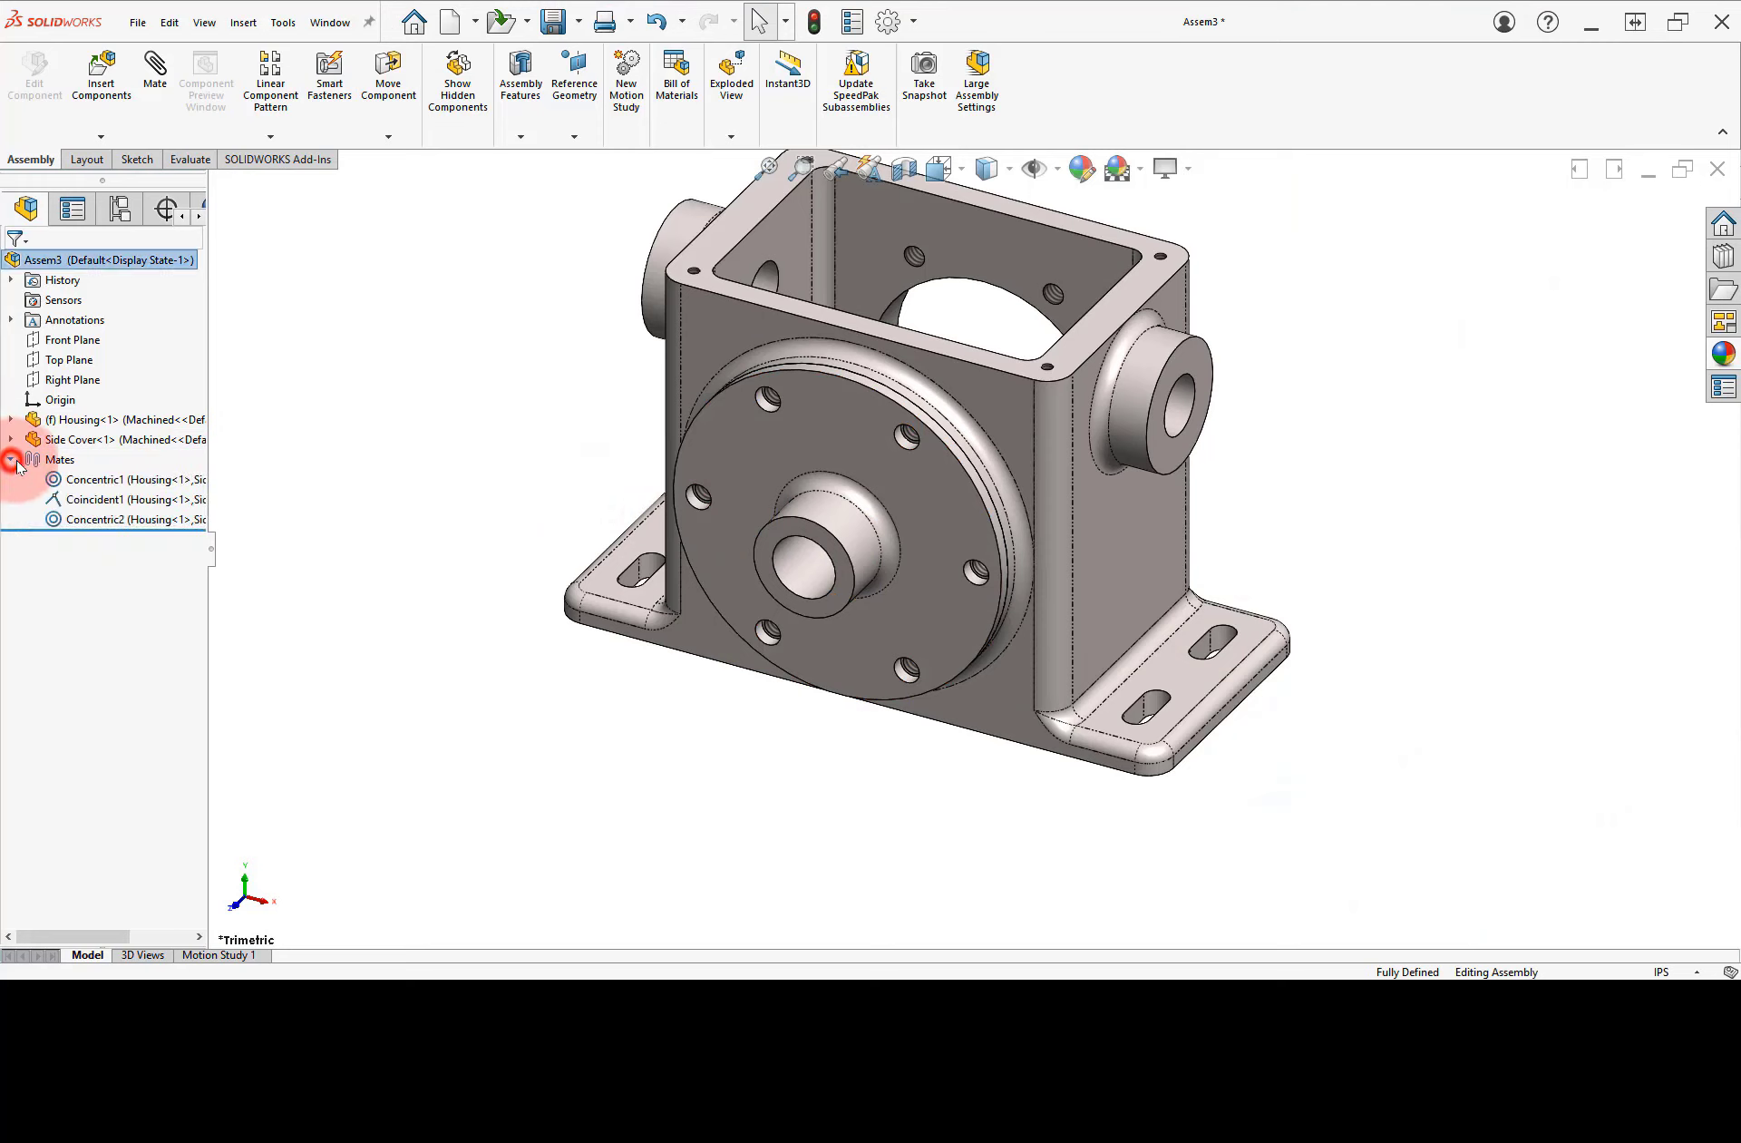
left_click(74, 501)
left_click(71, 518)
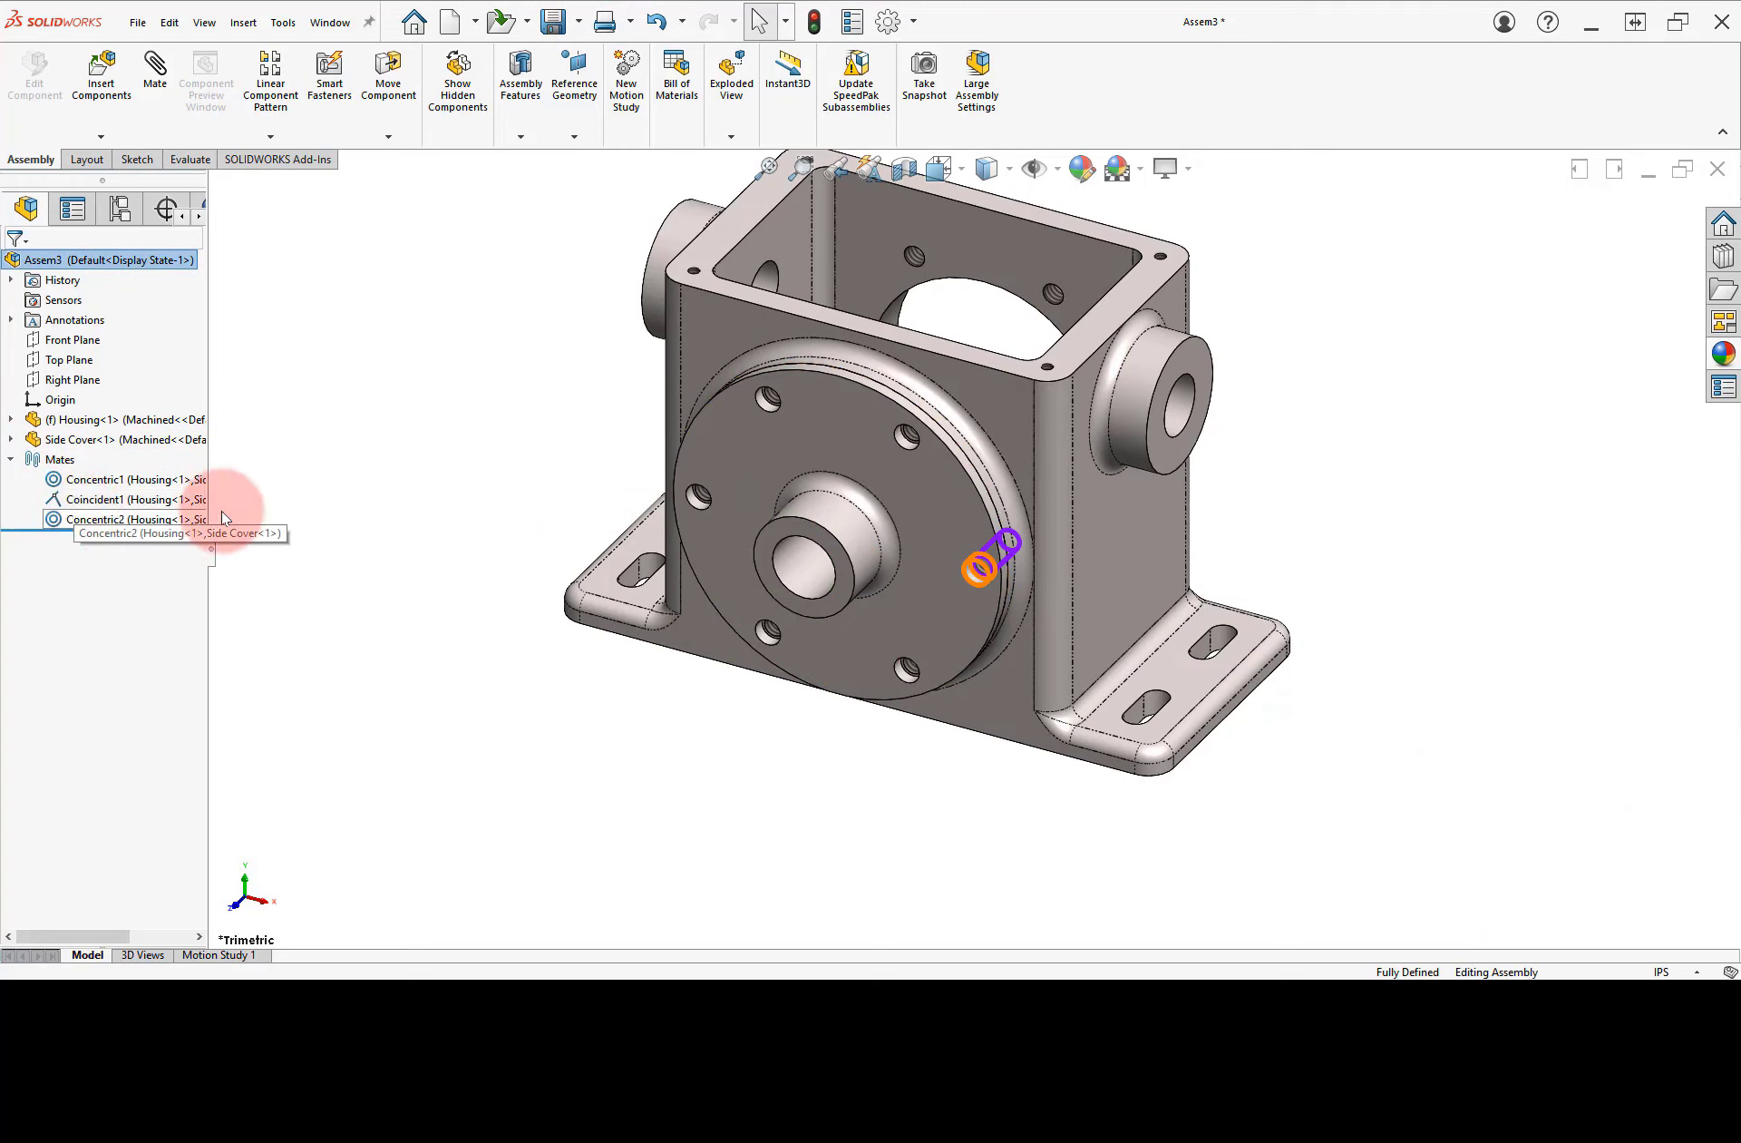
left_click(340, 515)
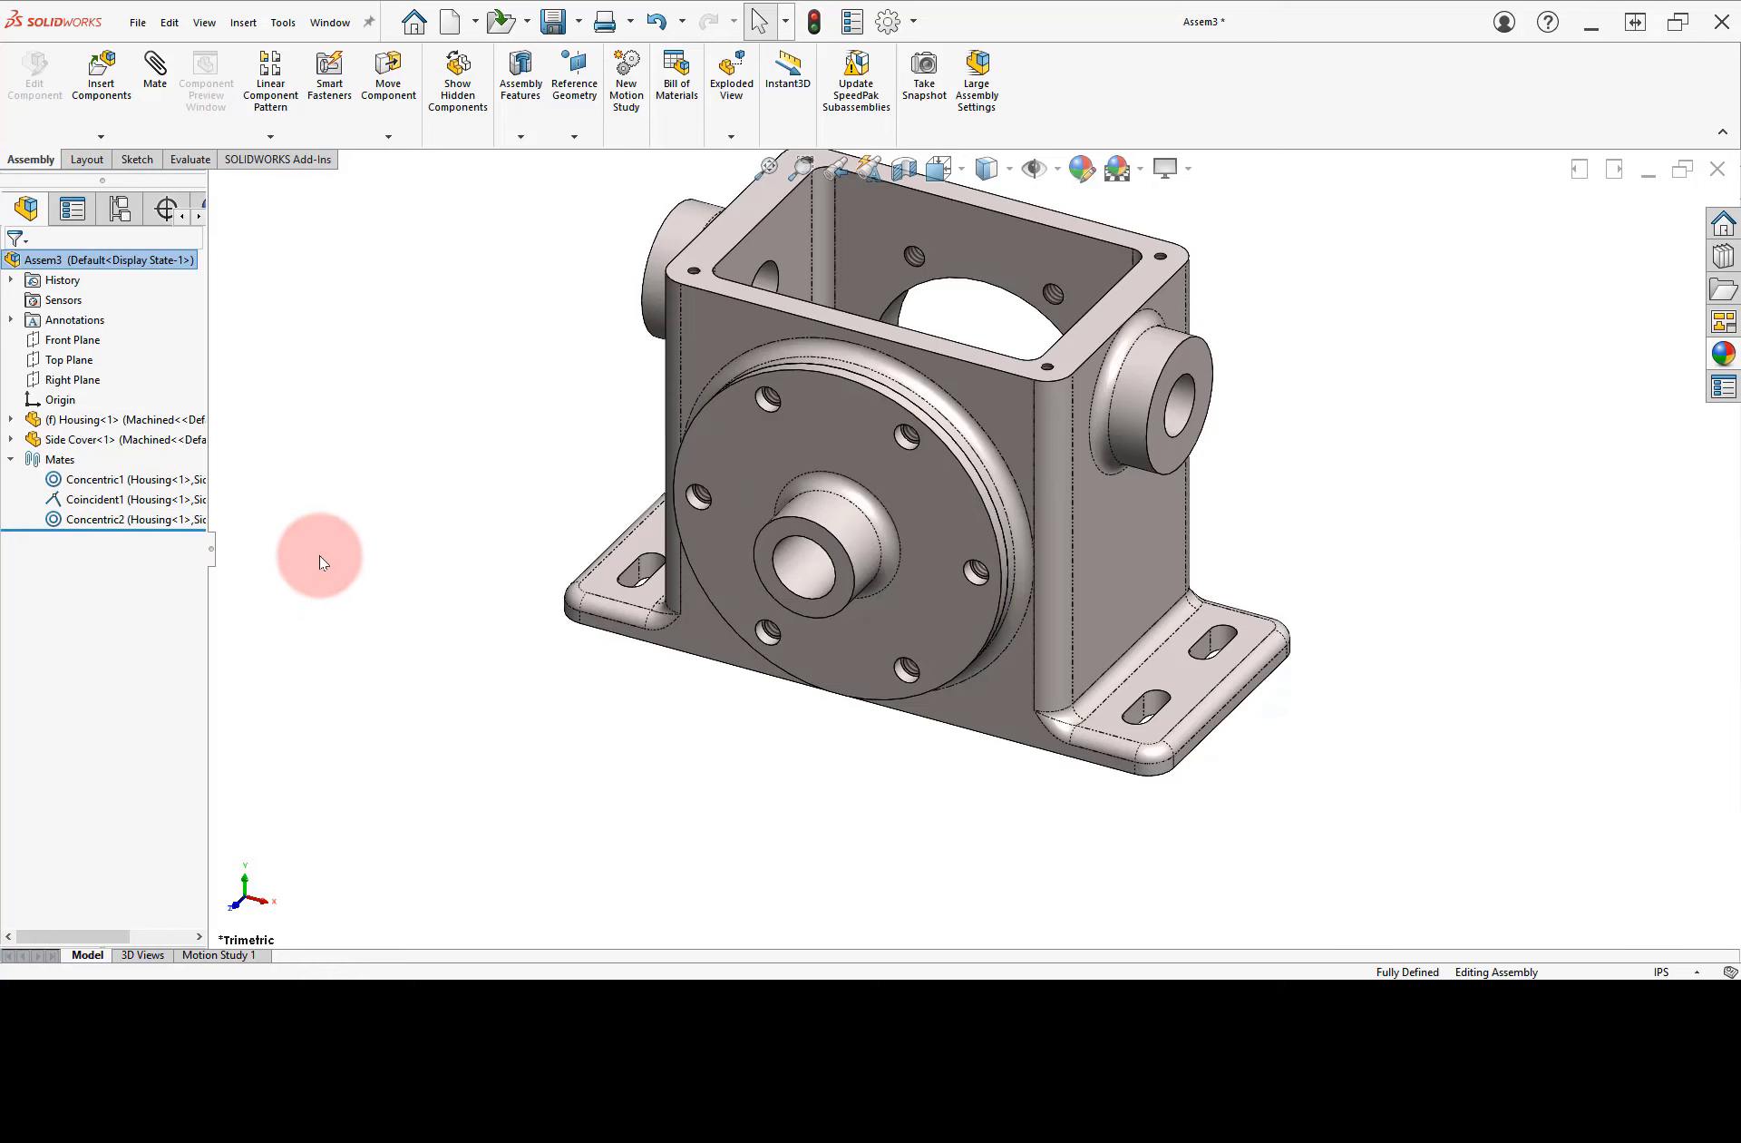
- Mirror the side cover about the assembly's Front Plane with Mirror Components, using the center of bounding box
right_click_drag(320, 562, 350, 519)
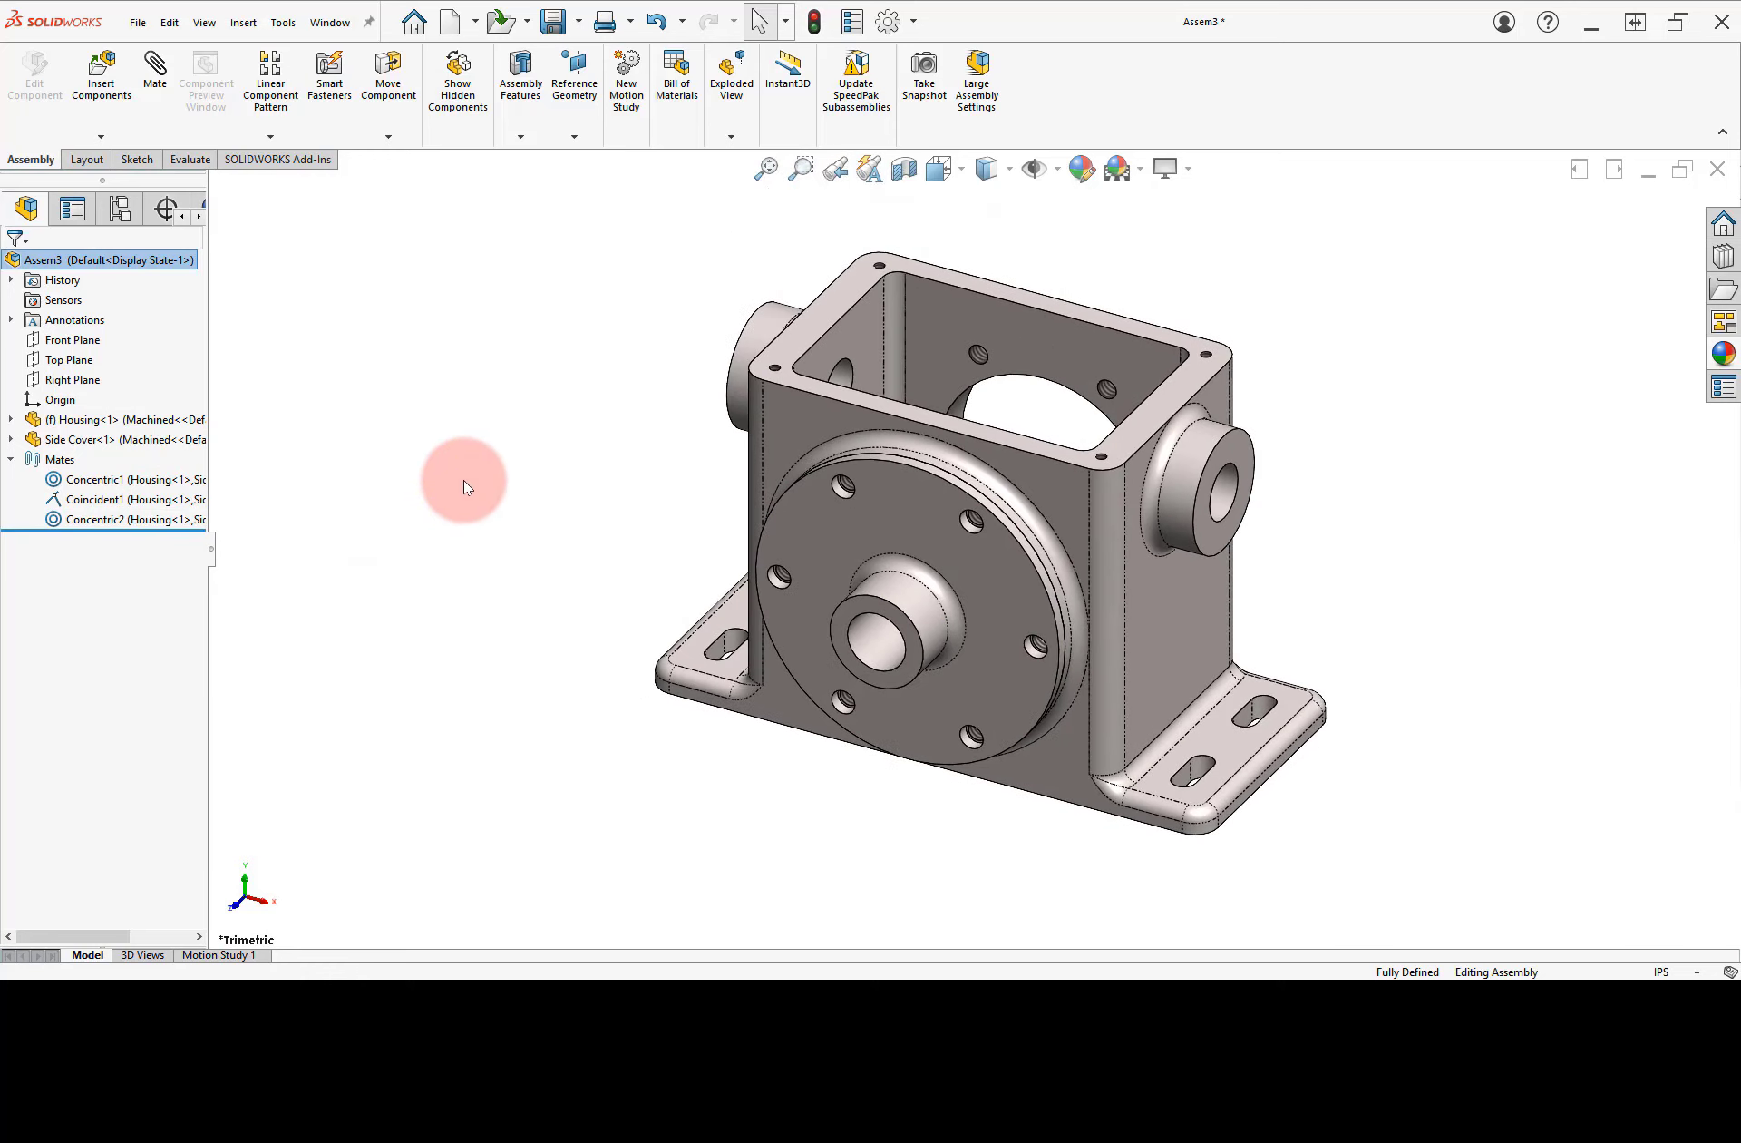
middle_click_drag(460, 466, 430, 501)
scroll(429, 501, "down", 1)
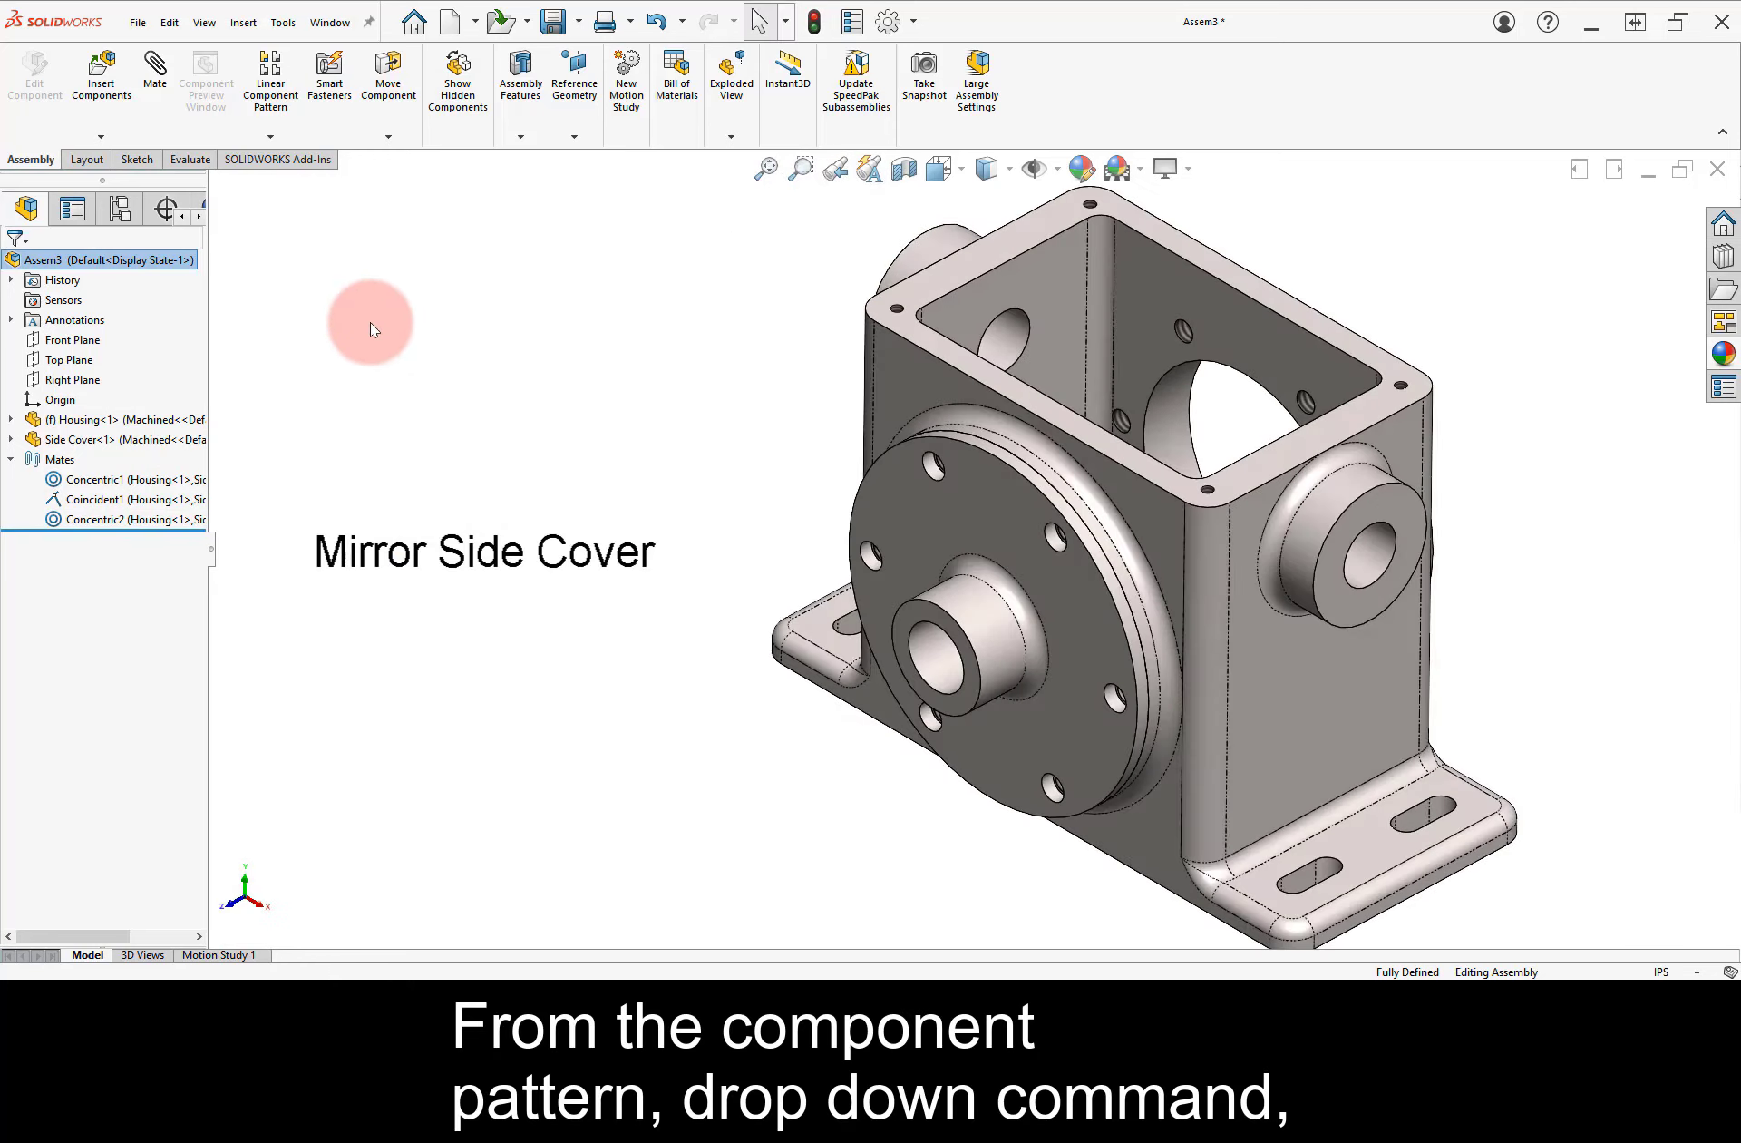
left_click(271, 137)
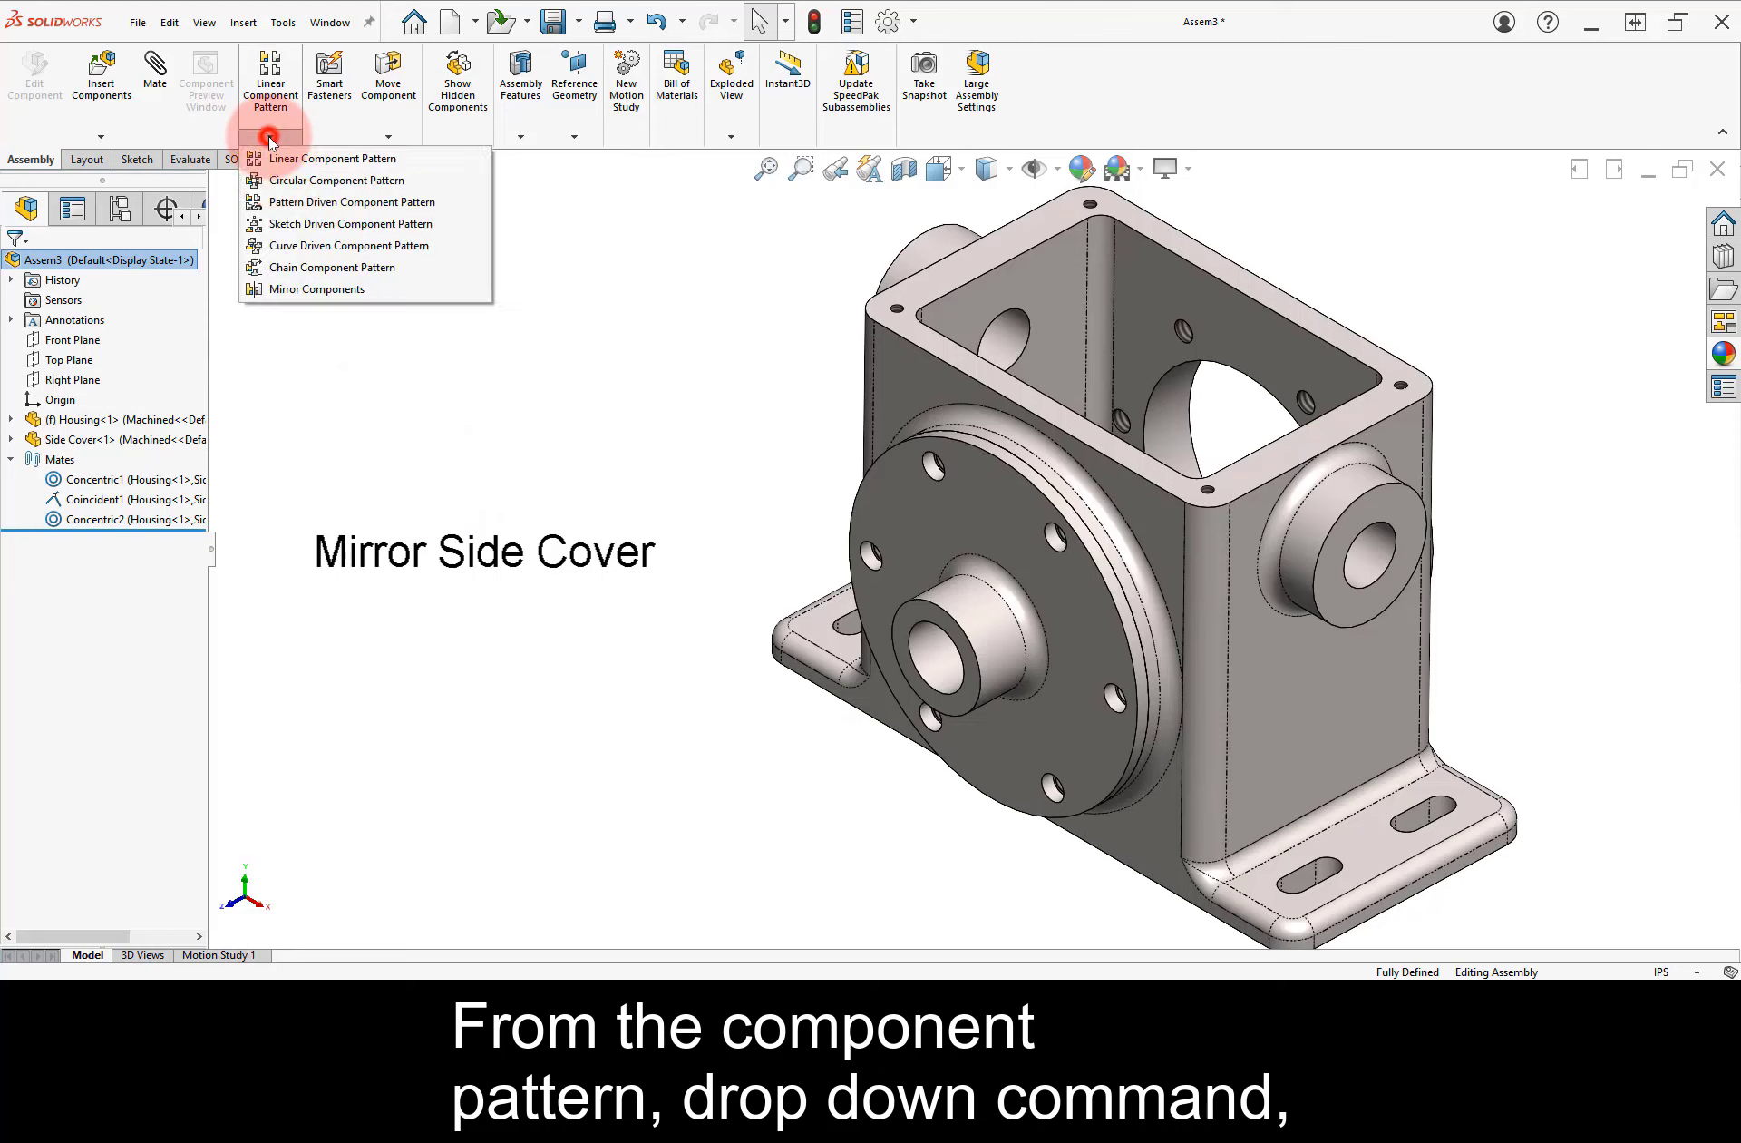
left_click(297, 291)
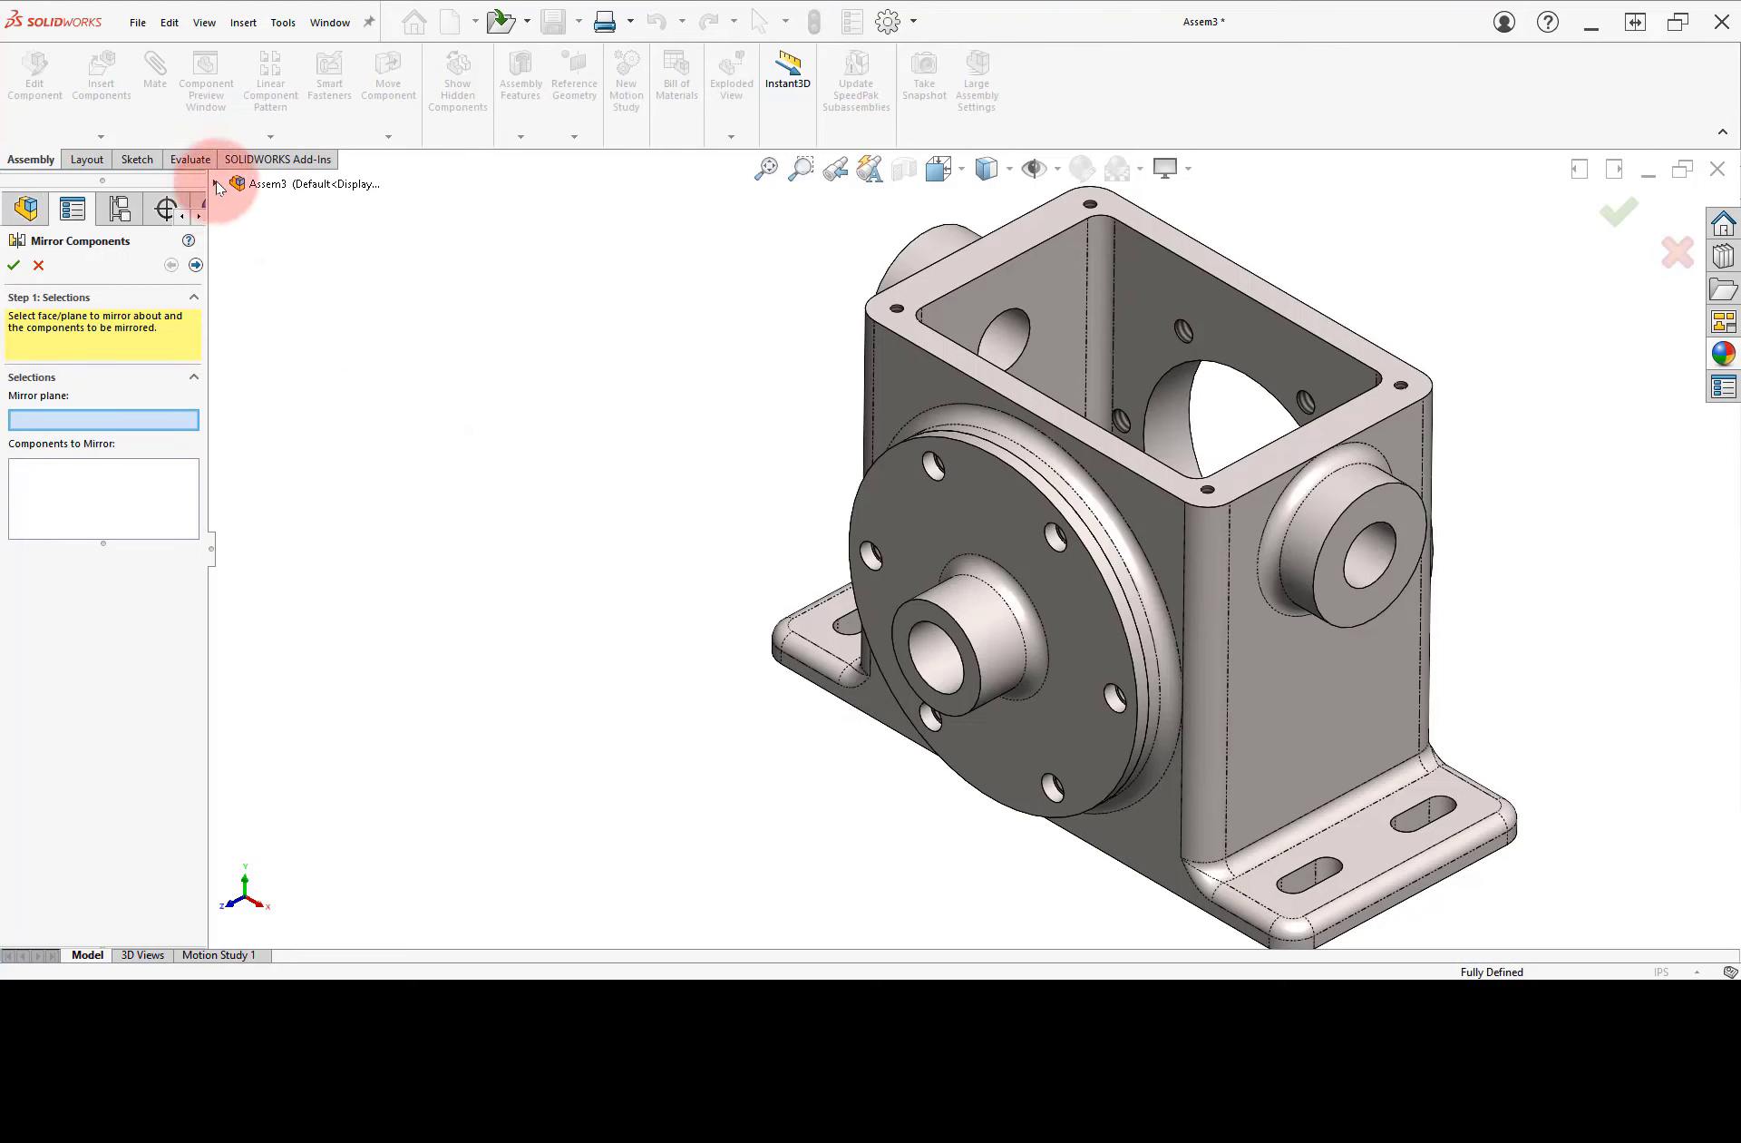
left_click(273, 274)
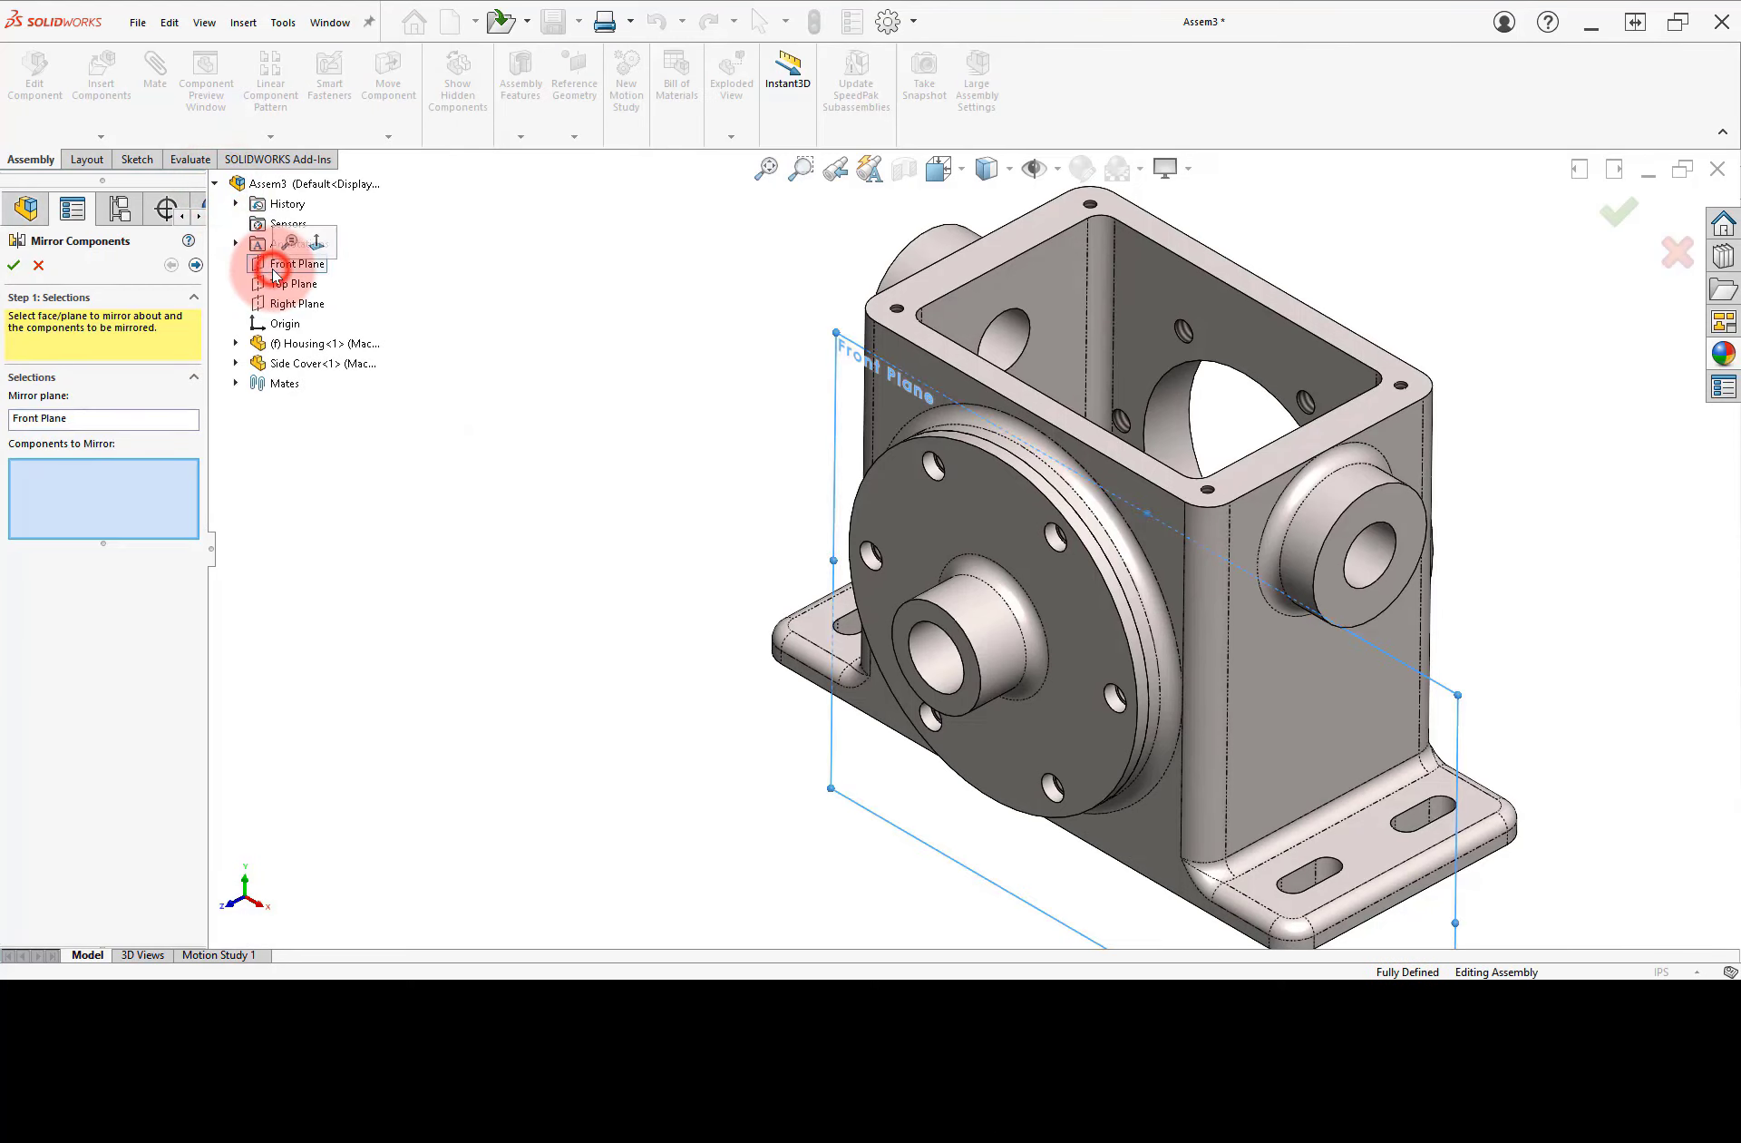
left_click(286, 376)
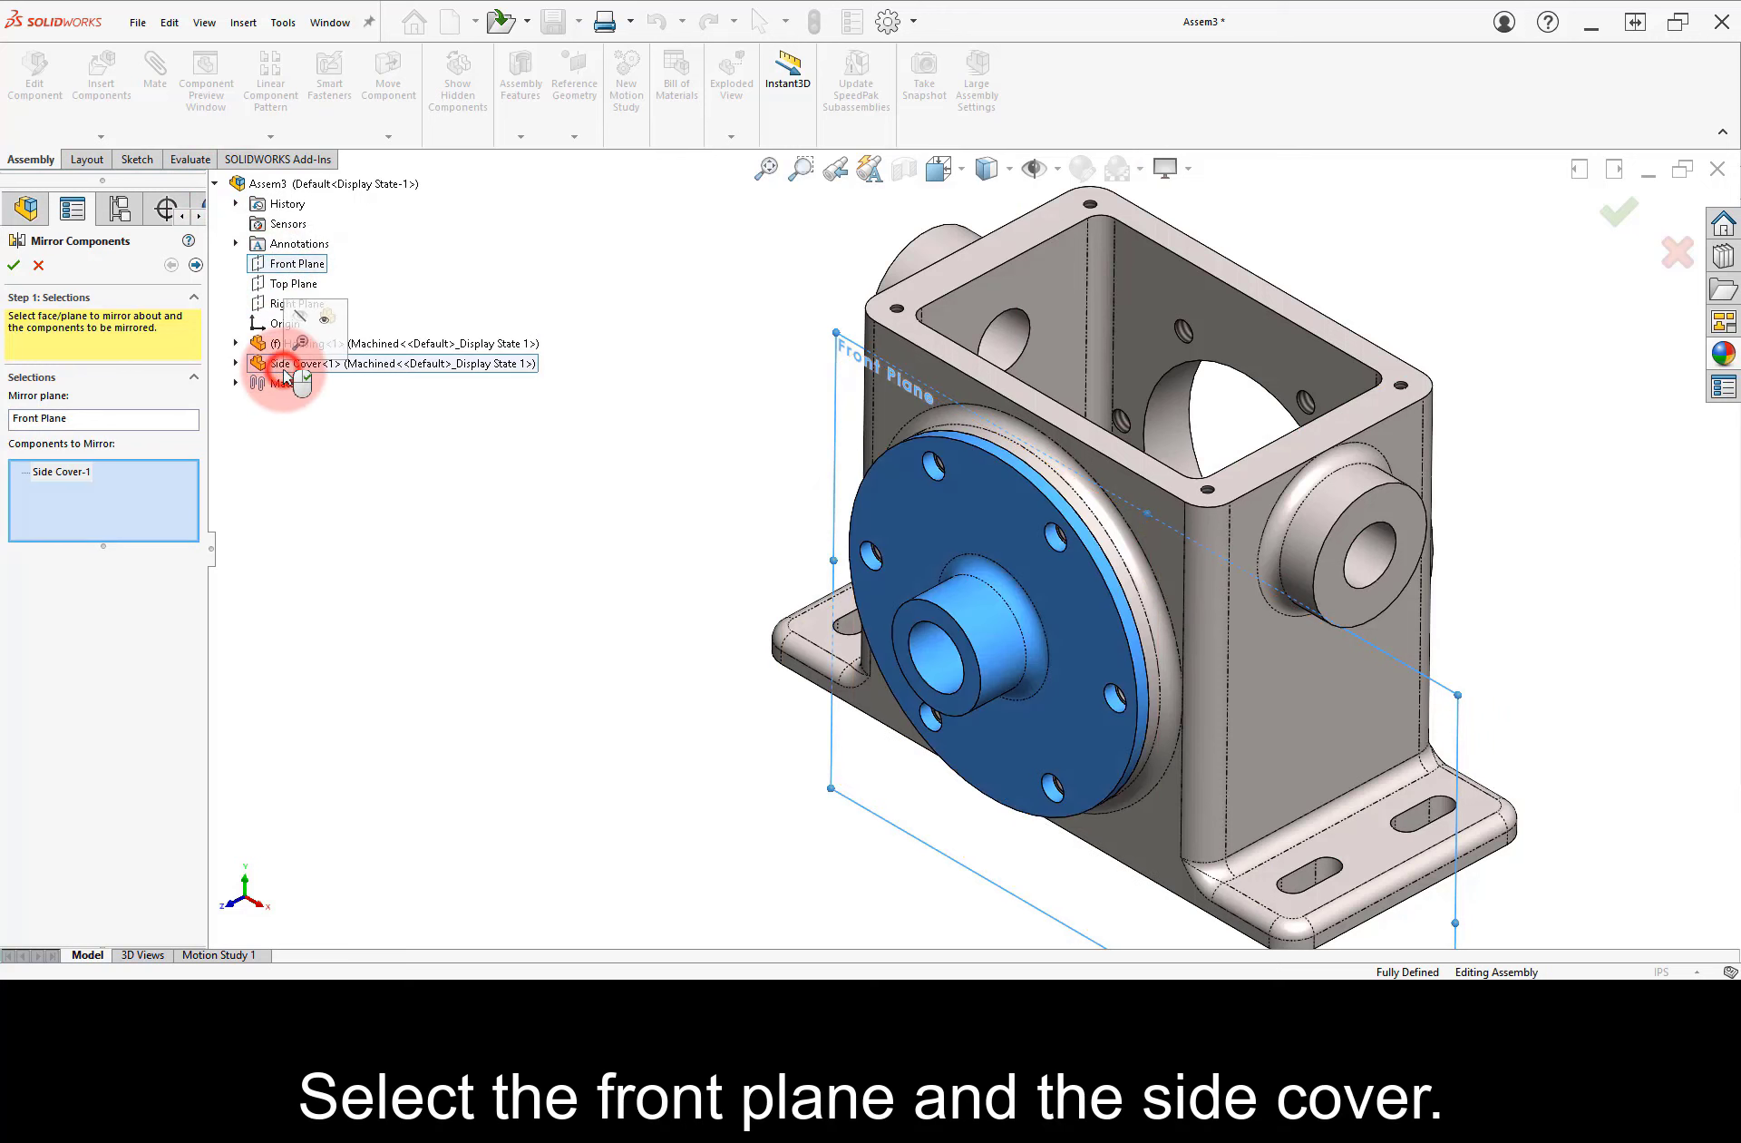
left_click(195, 266)
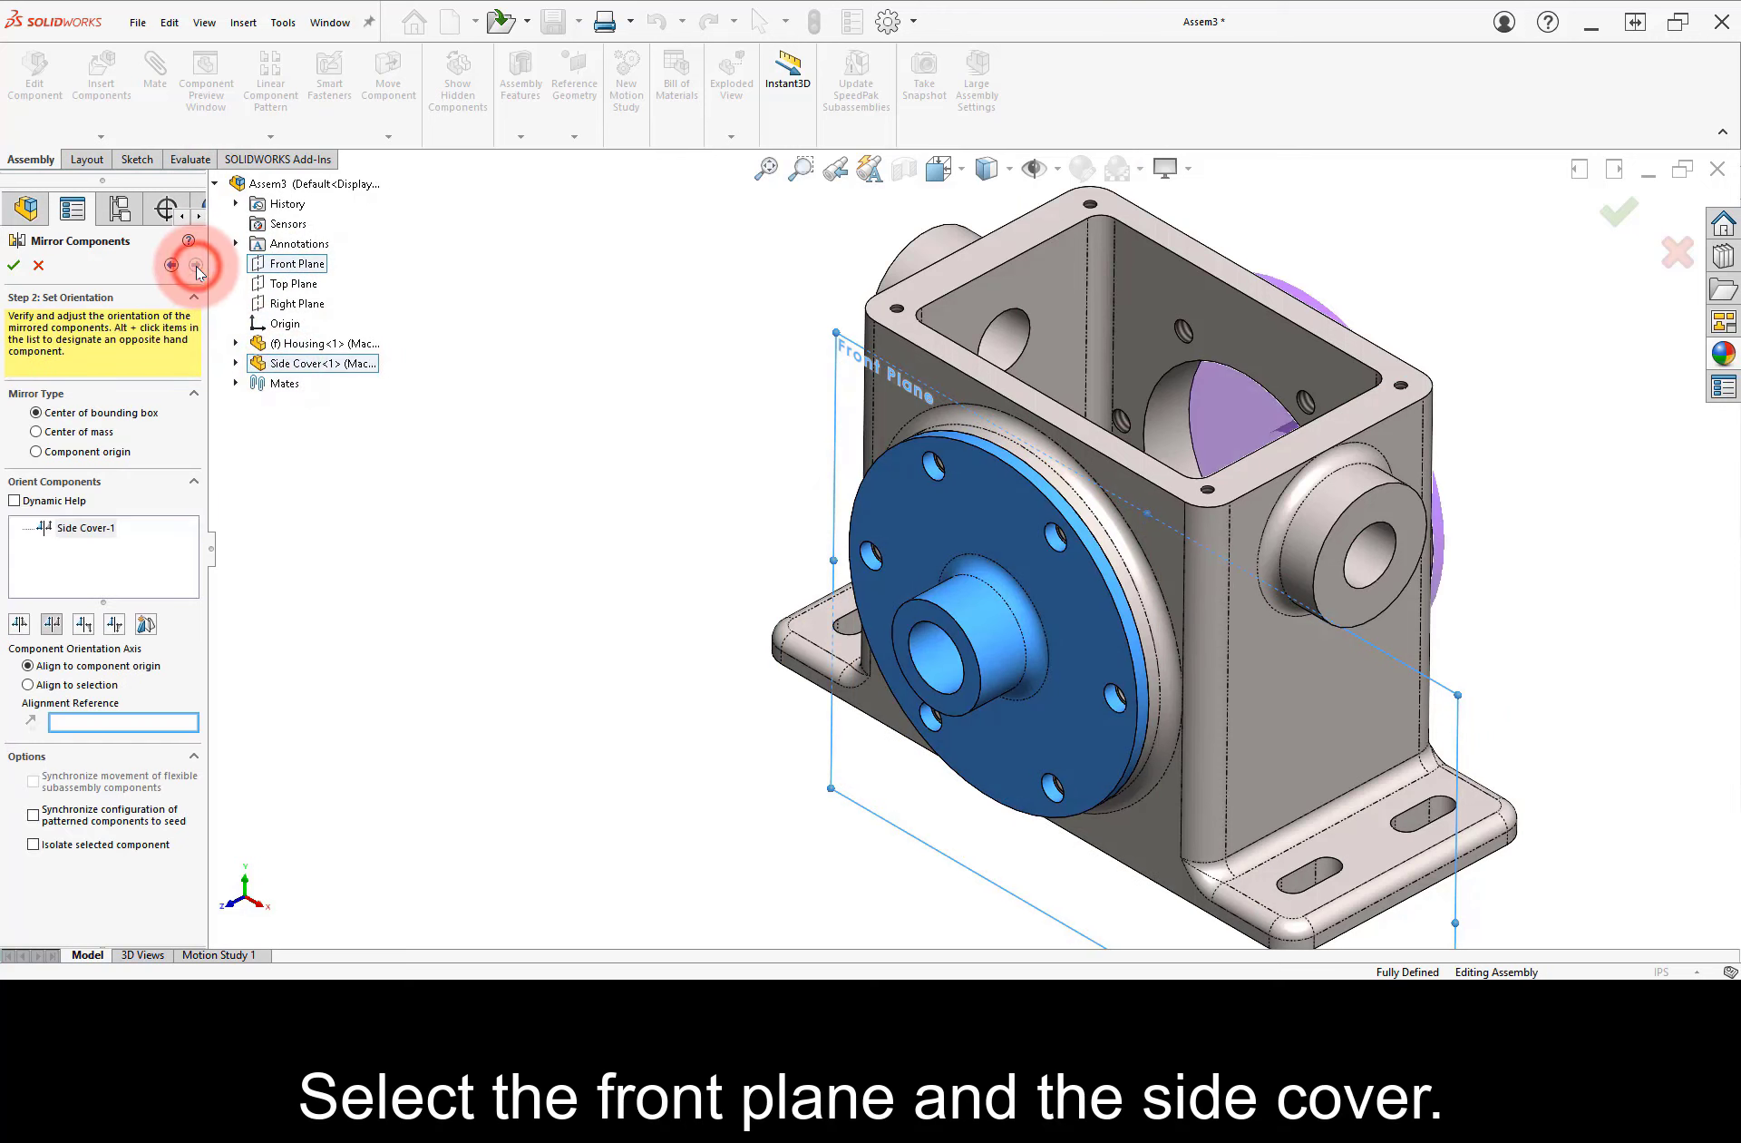
middle_click_drag(738, 493, 649, 498)
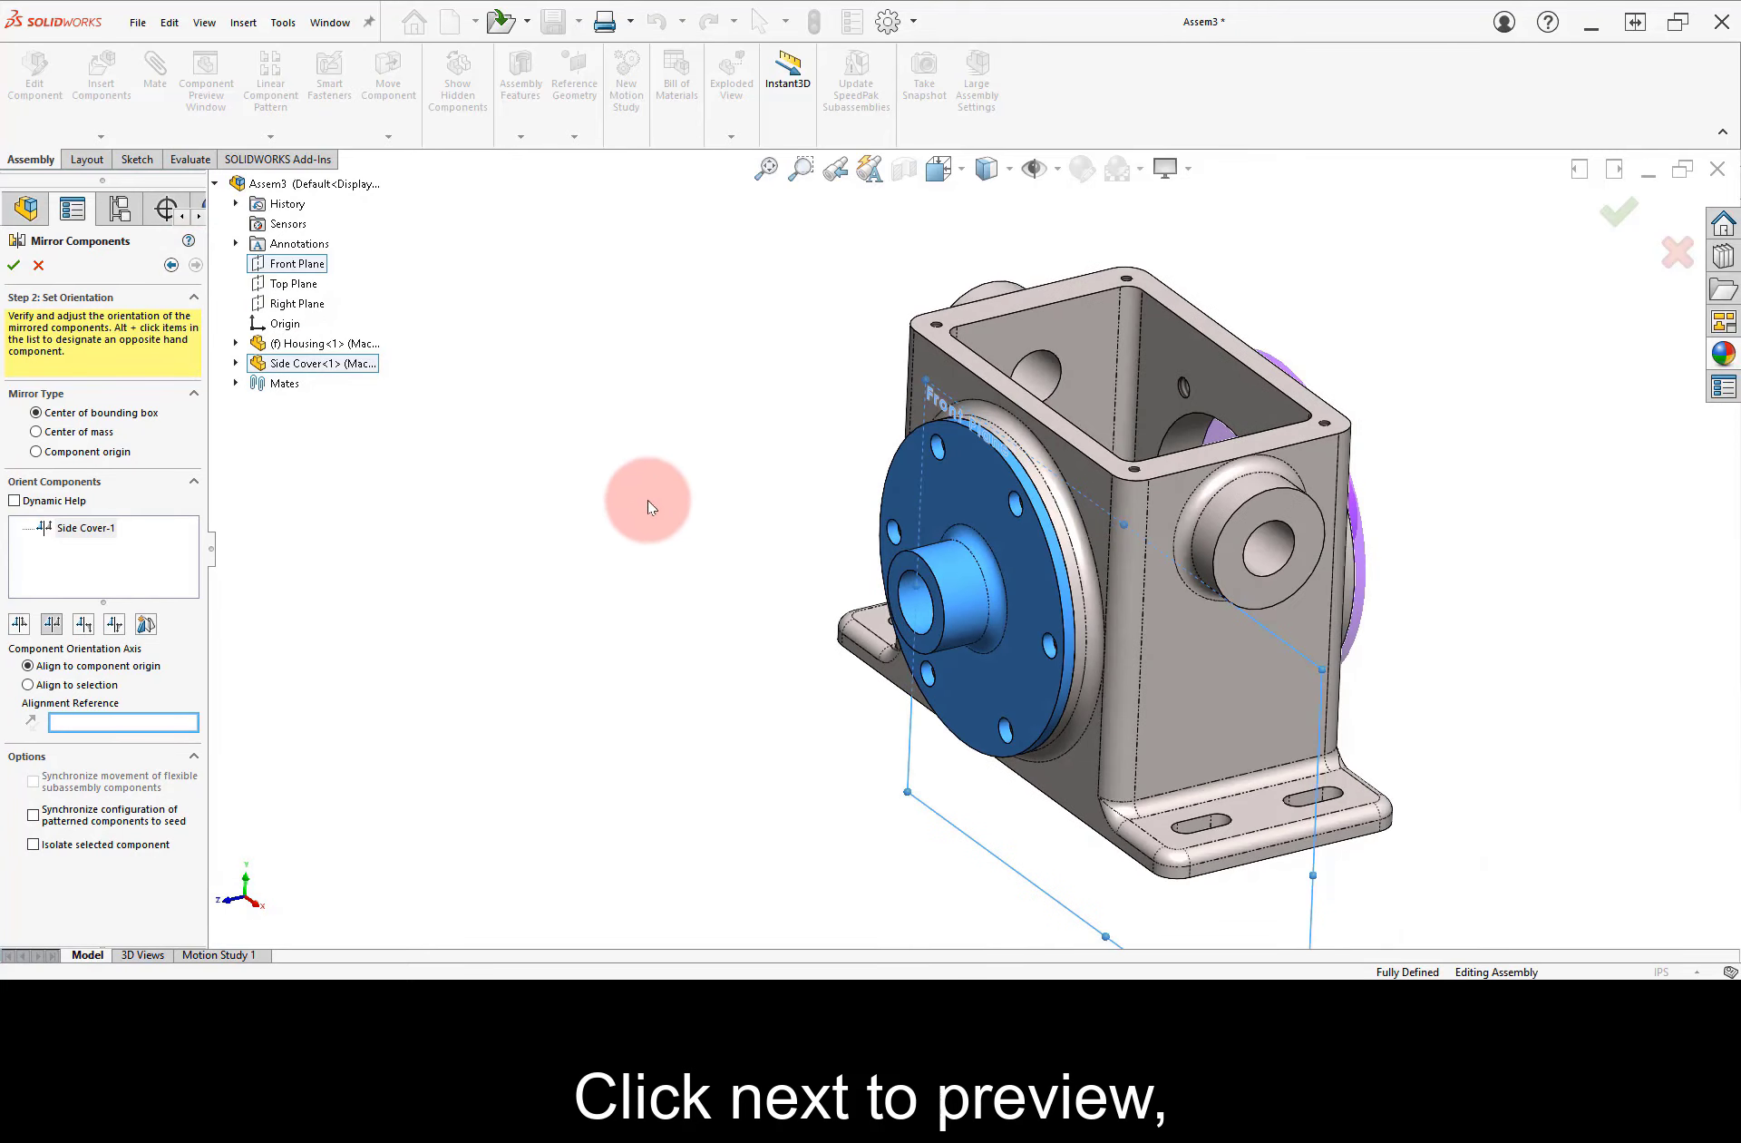
left_click(13, 265)
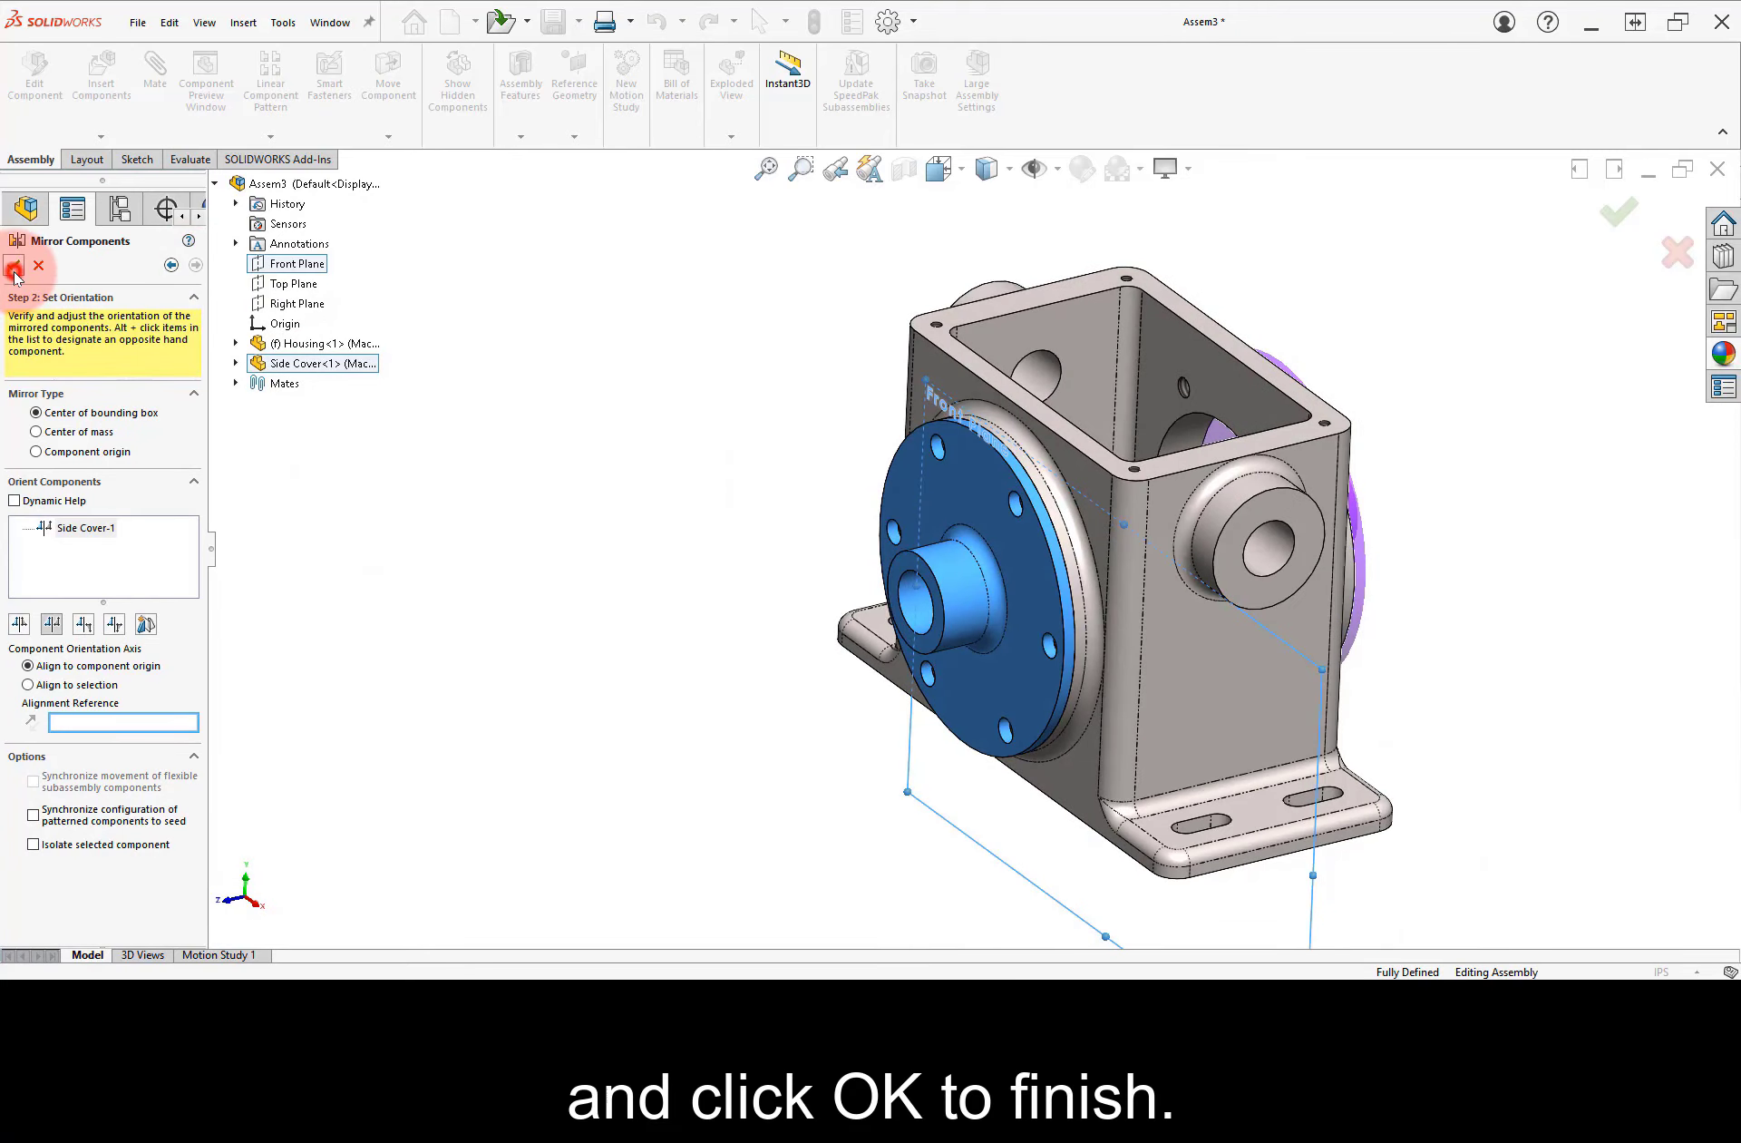
left_click(346, 423)
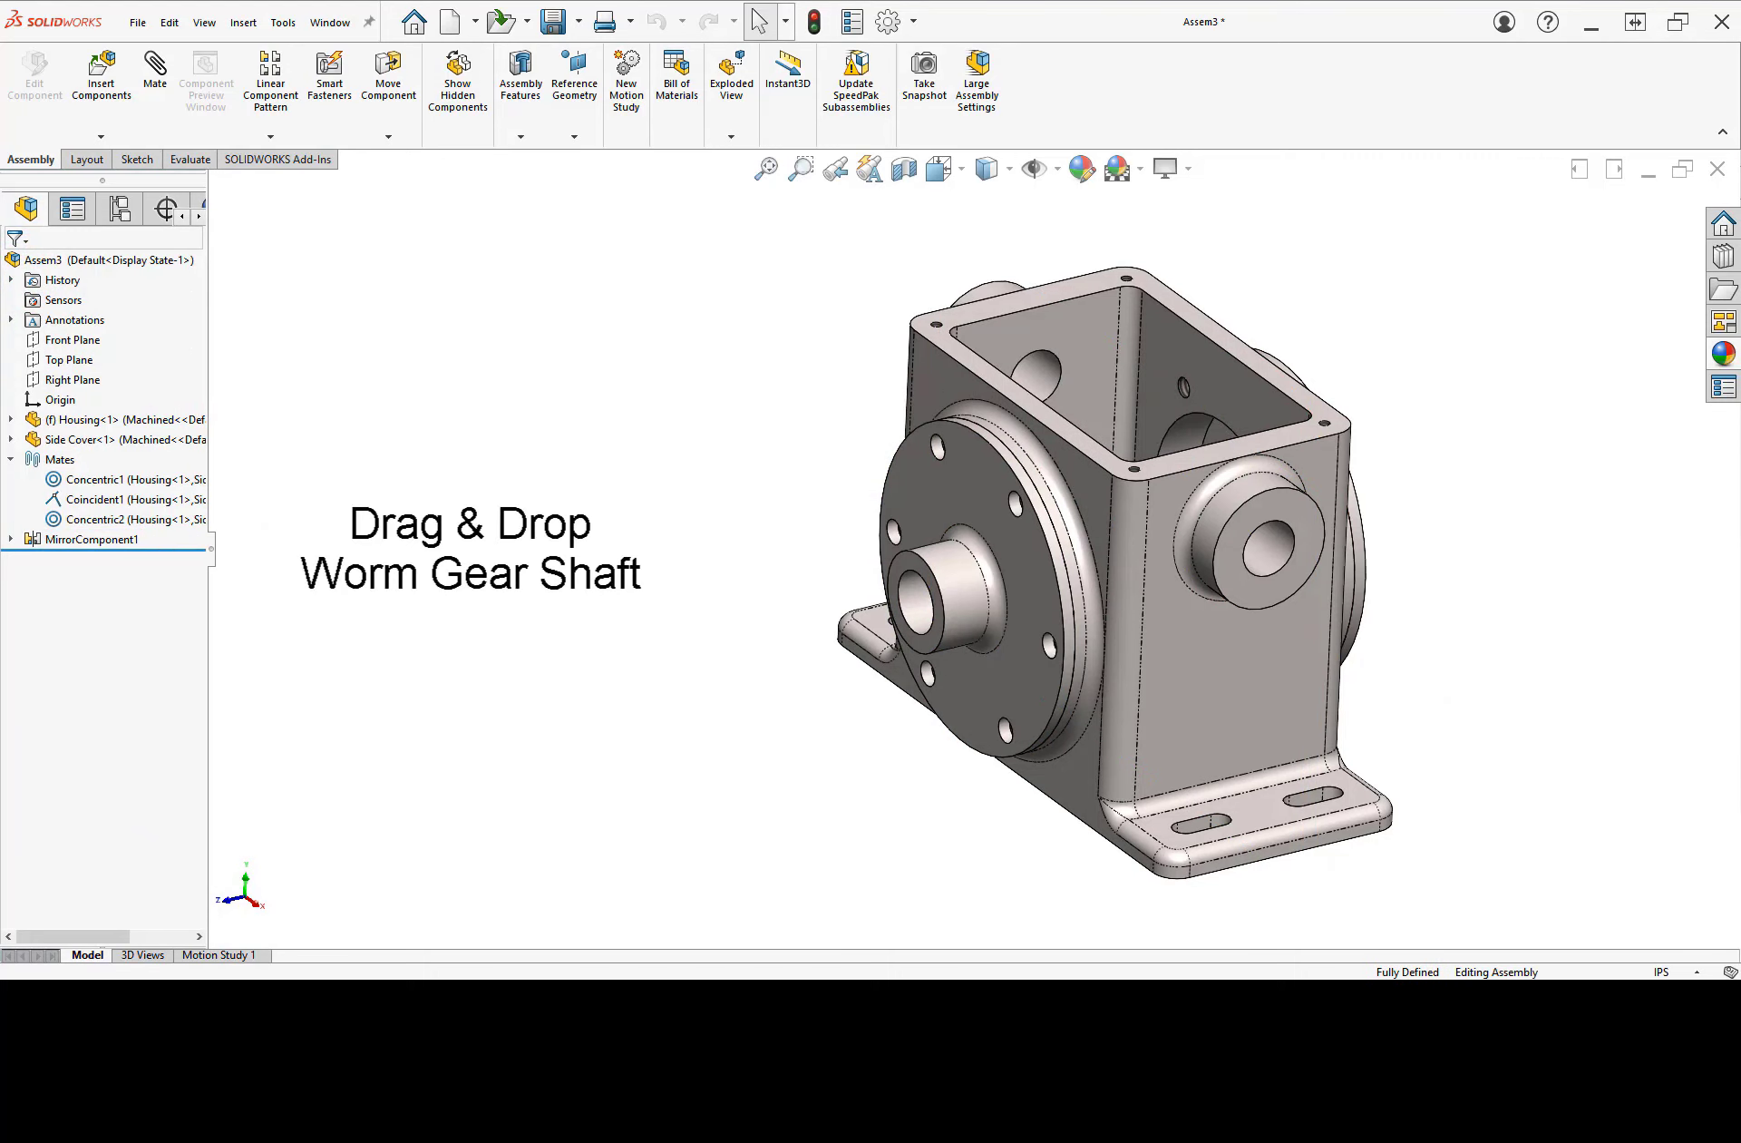
- Switch to File Explorer and bring Worm Gear Shaft.SLDPRT from the Lesson Files folder into the assembly above the housing
left_click(1740, 418)
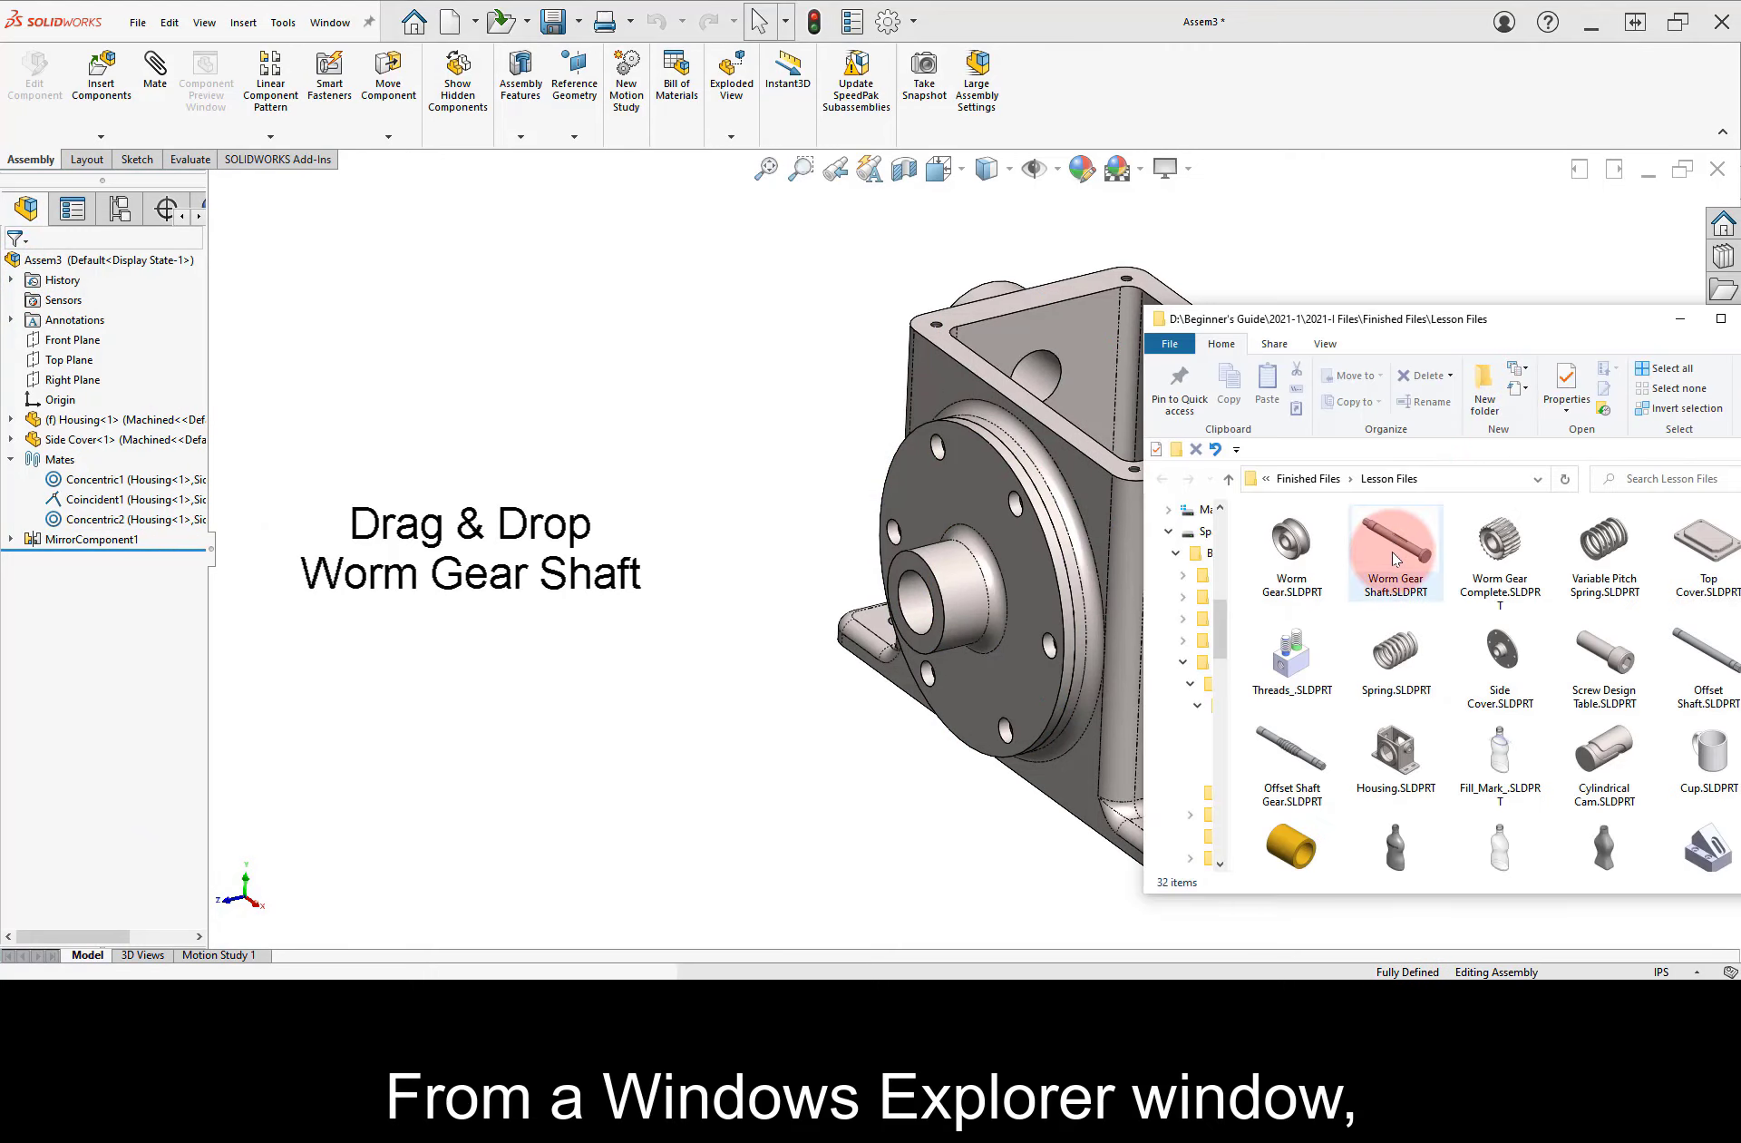
left_click_drag(1396, 557, 1222, 252)
left_click(1038, 246)
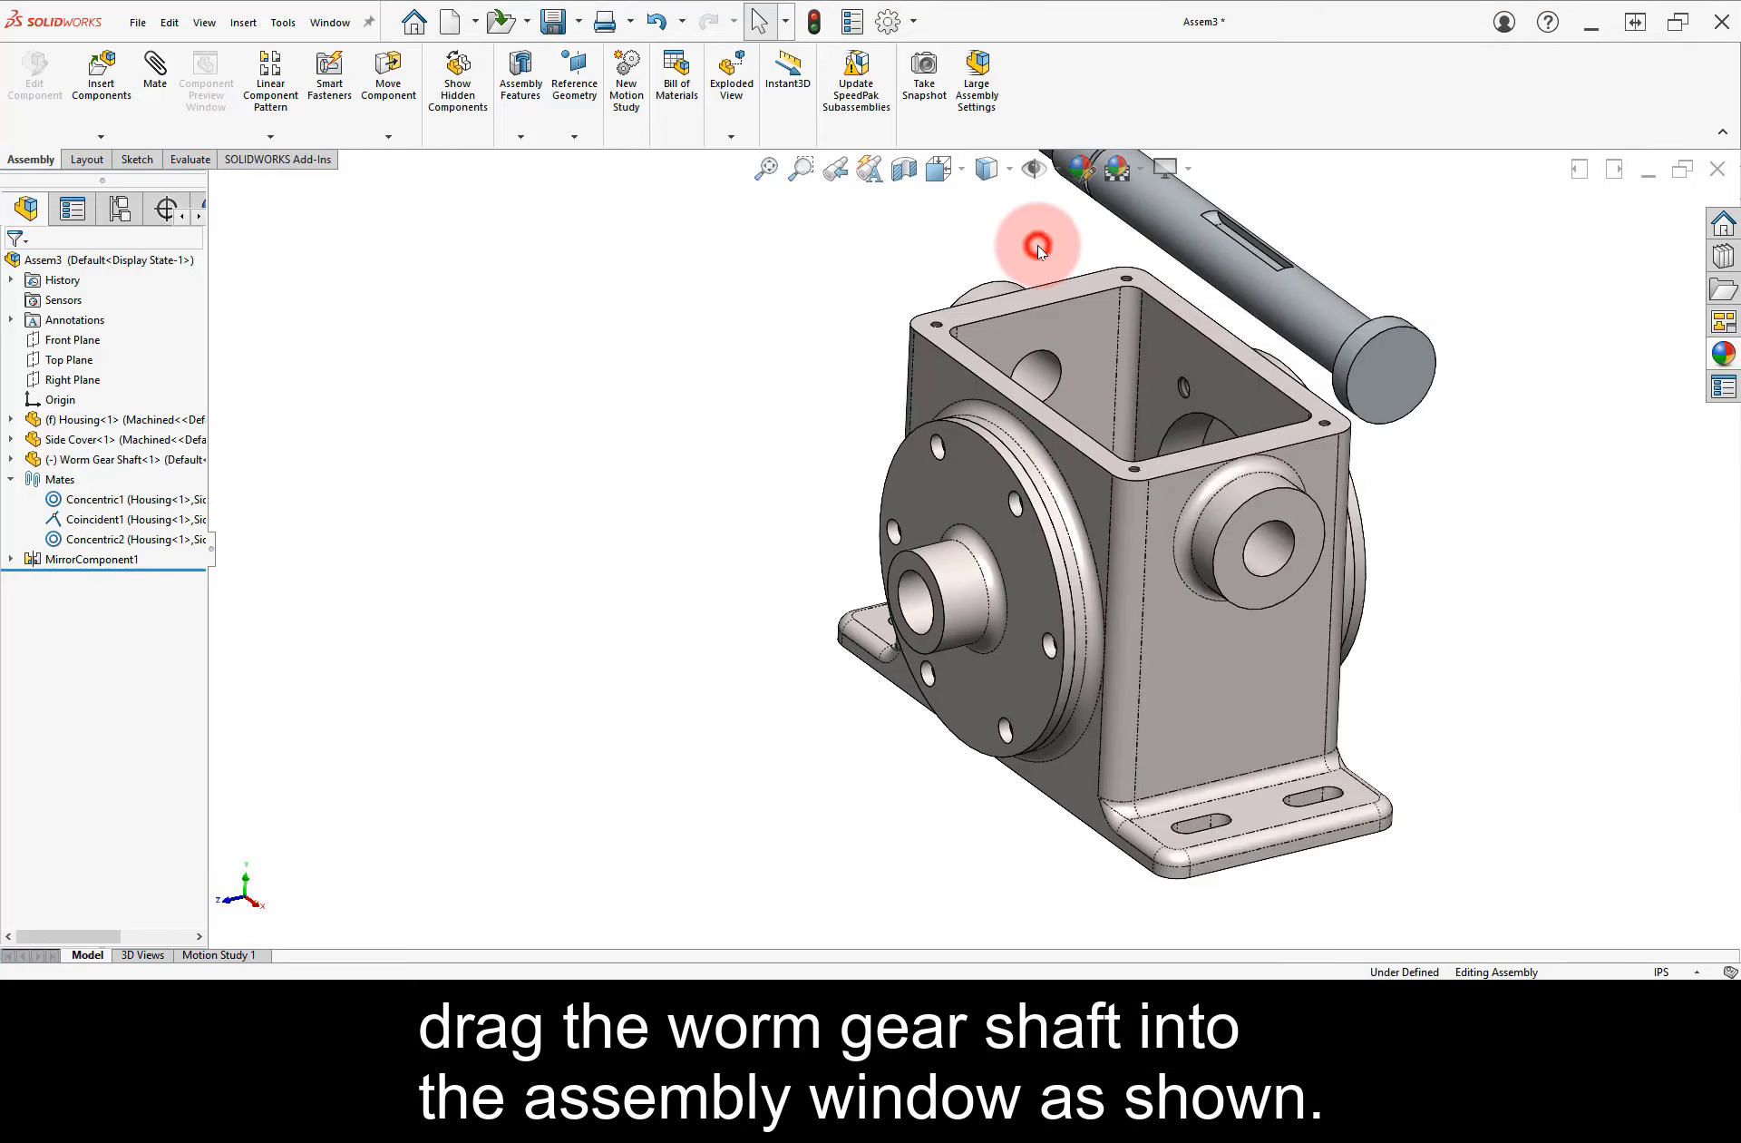
right_click_drag(886, 251, 907, 182)
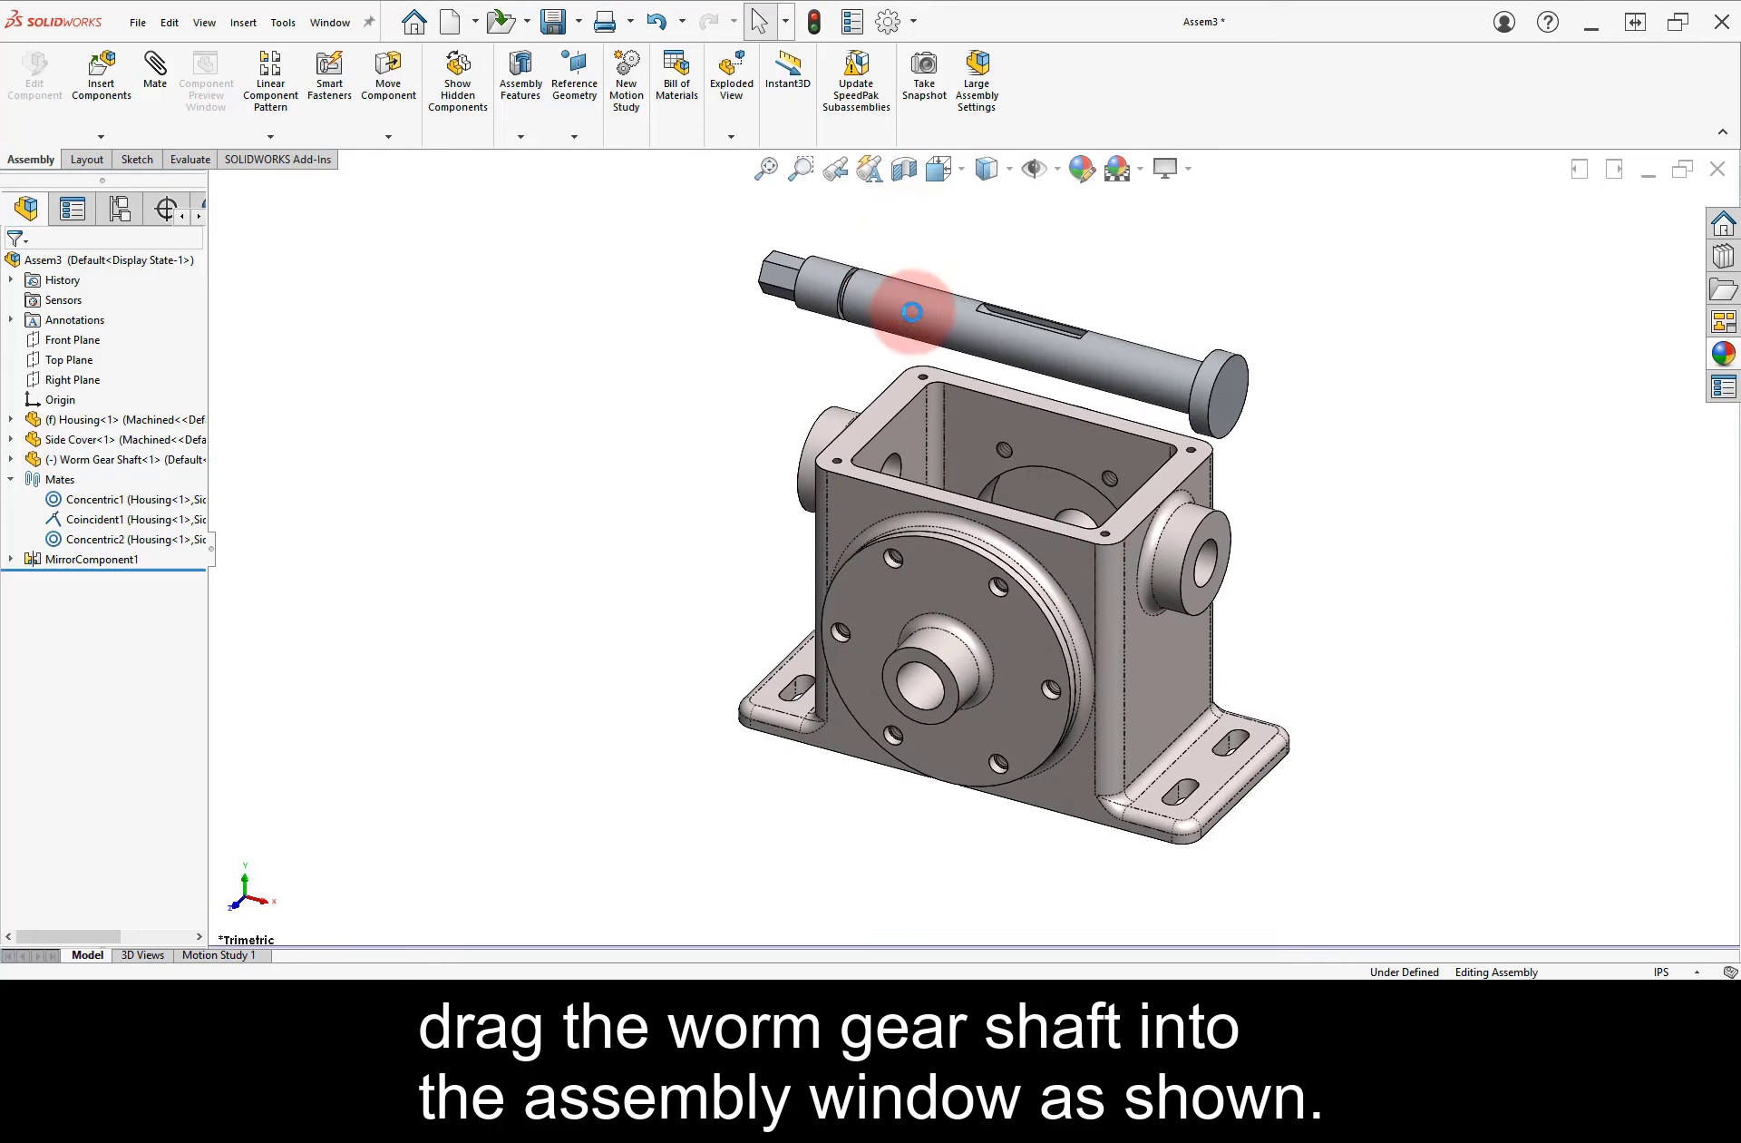
- Rotate the worm gear shaft with the triad to run through the side covers, and lower it toward their bores
right_click(964, 335)
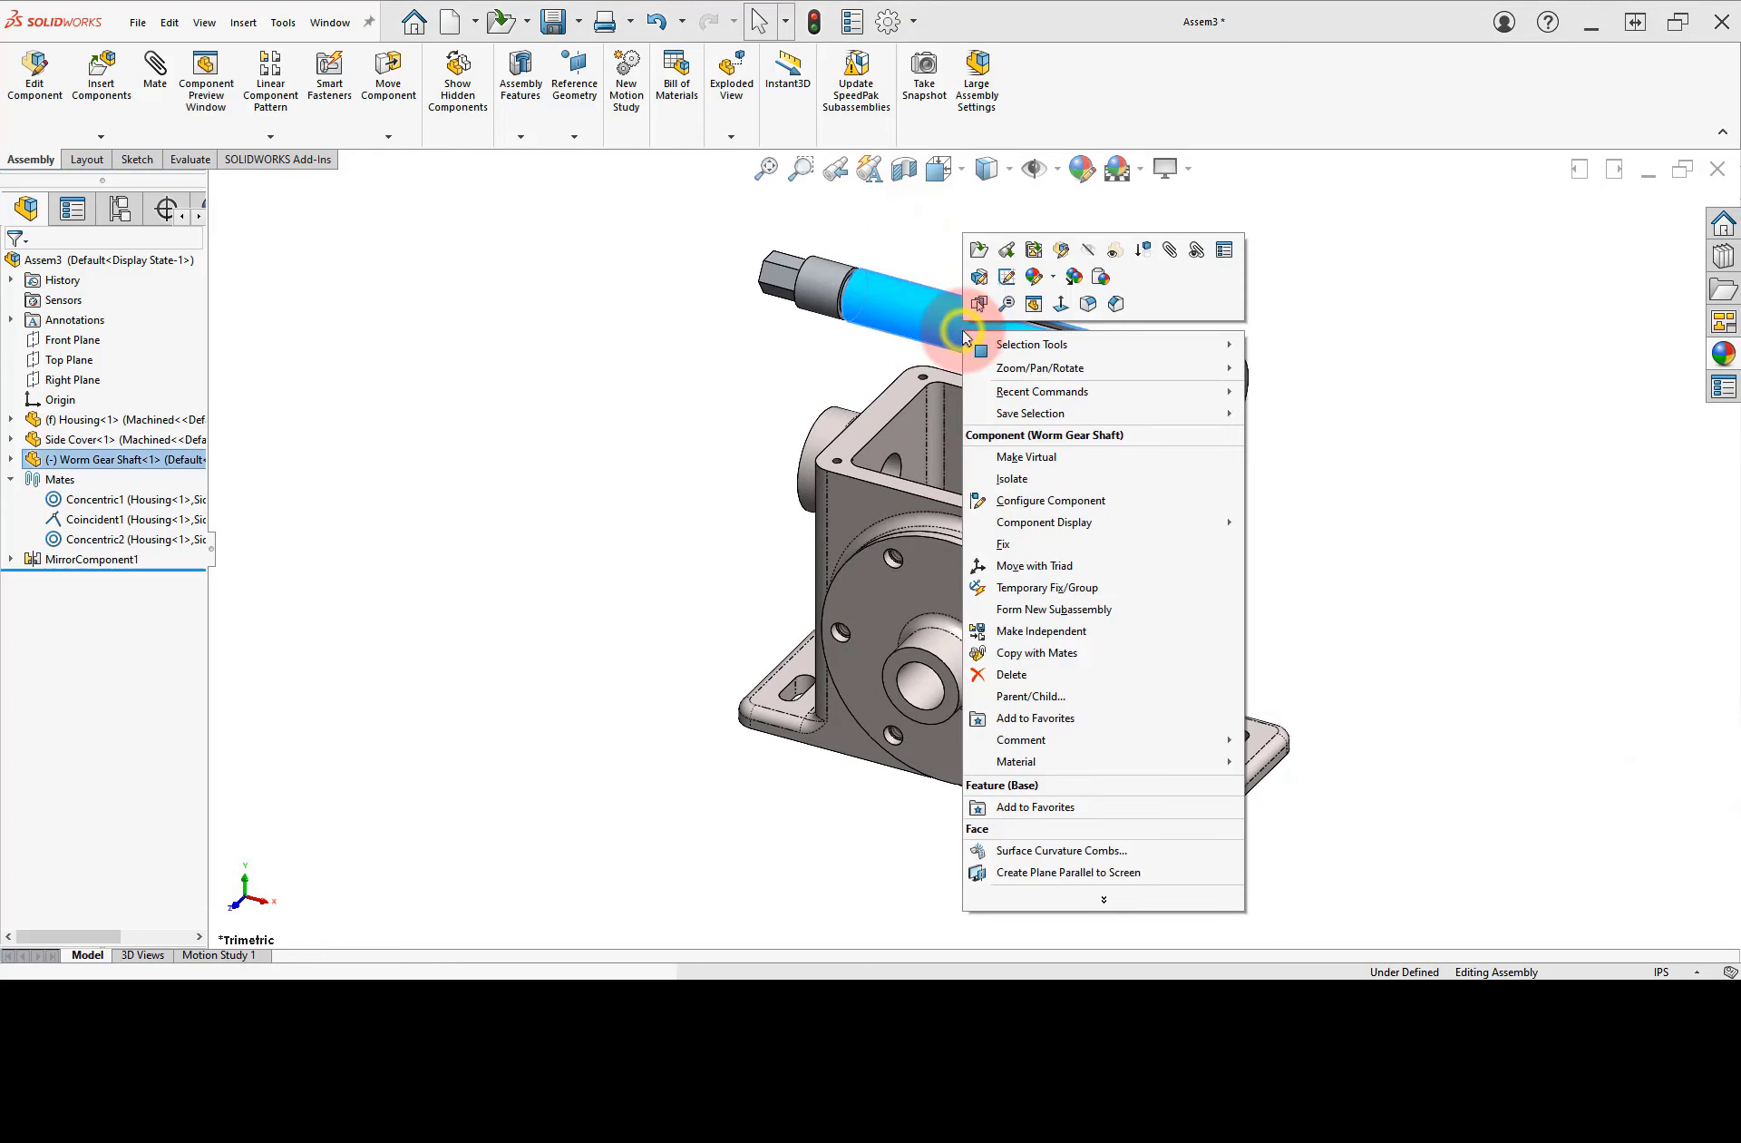
left_click(1071, 564)
left_click_drag(984, 388, 1192, 297)
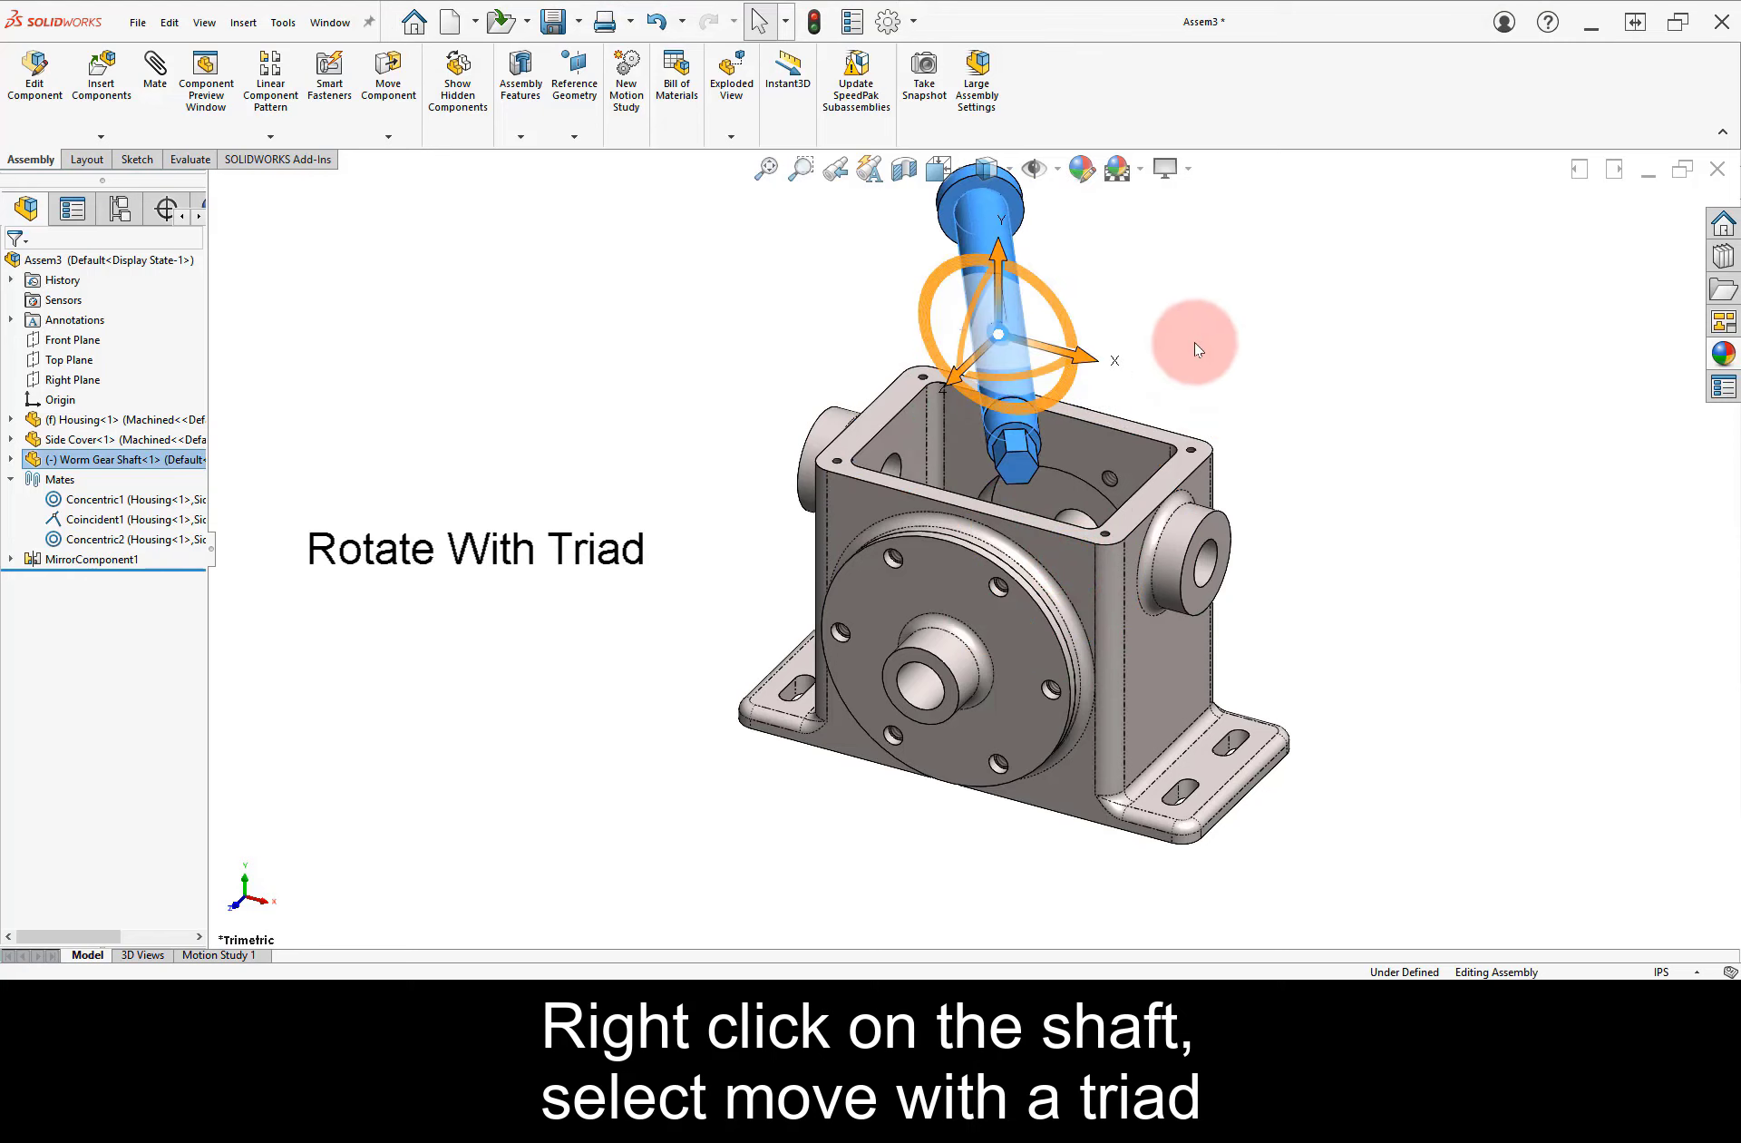
middle_click_drag(1244, 385, 1036, 431)
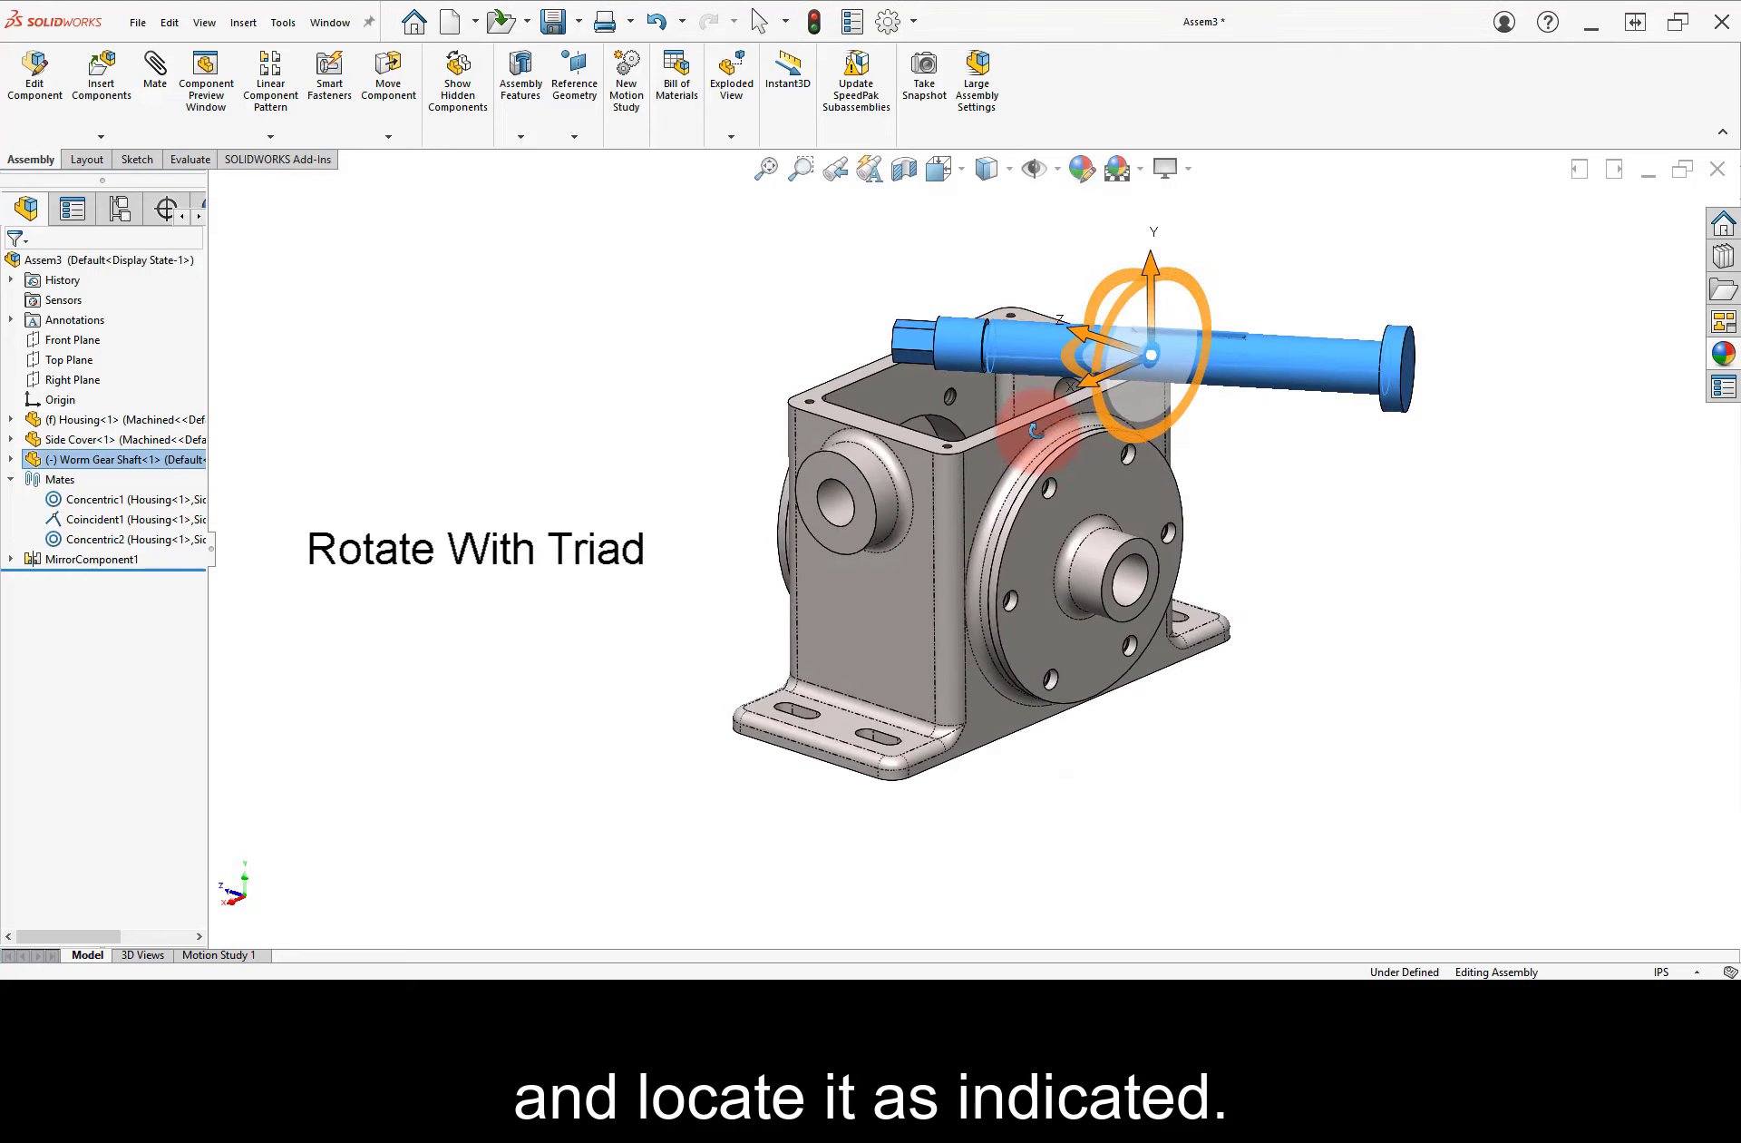
left_click_drag(1051, 364, 1073, 376)
left_click_drag(1150, 268, 1139, 426)
left_click(1276, 400)
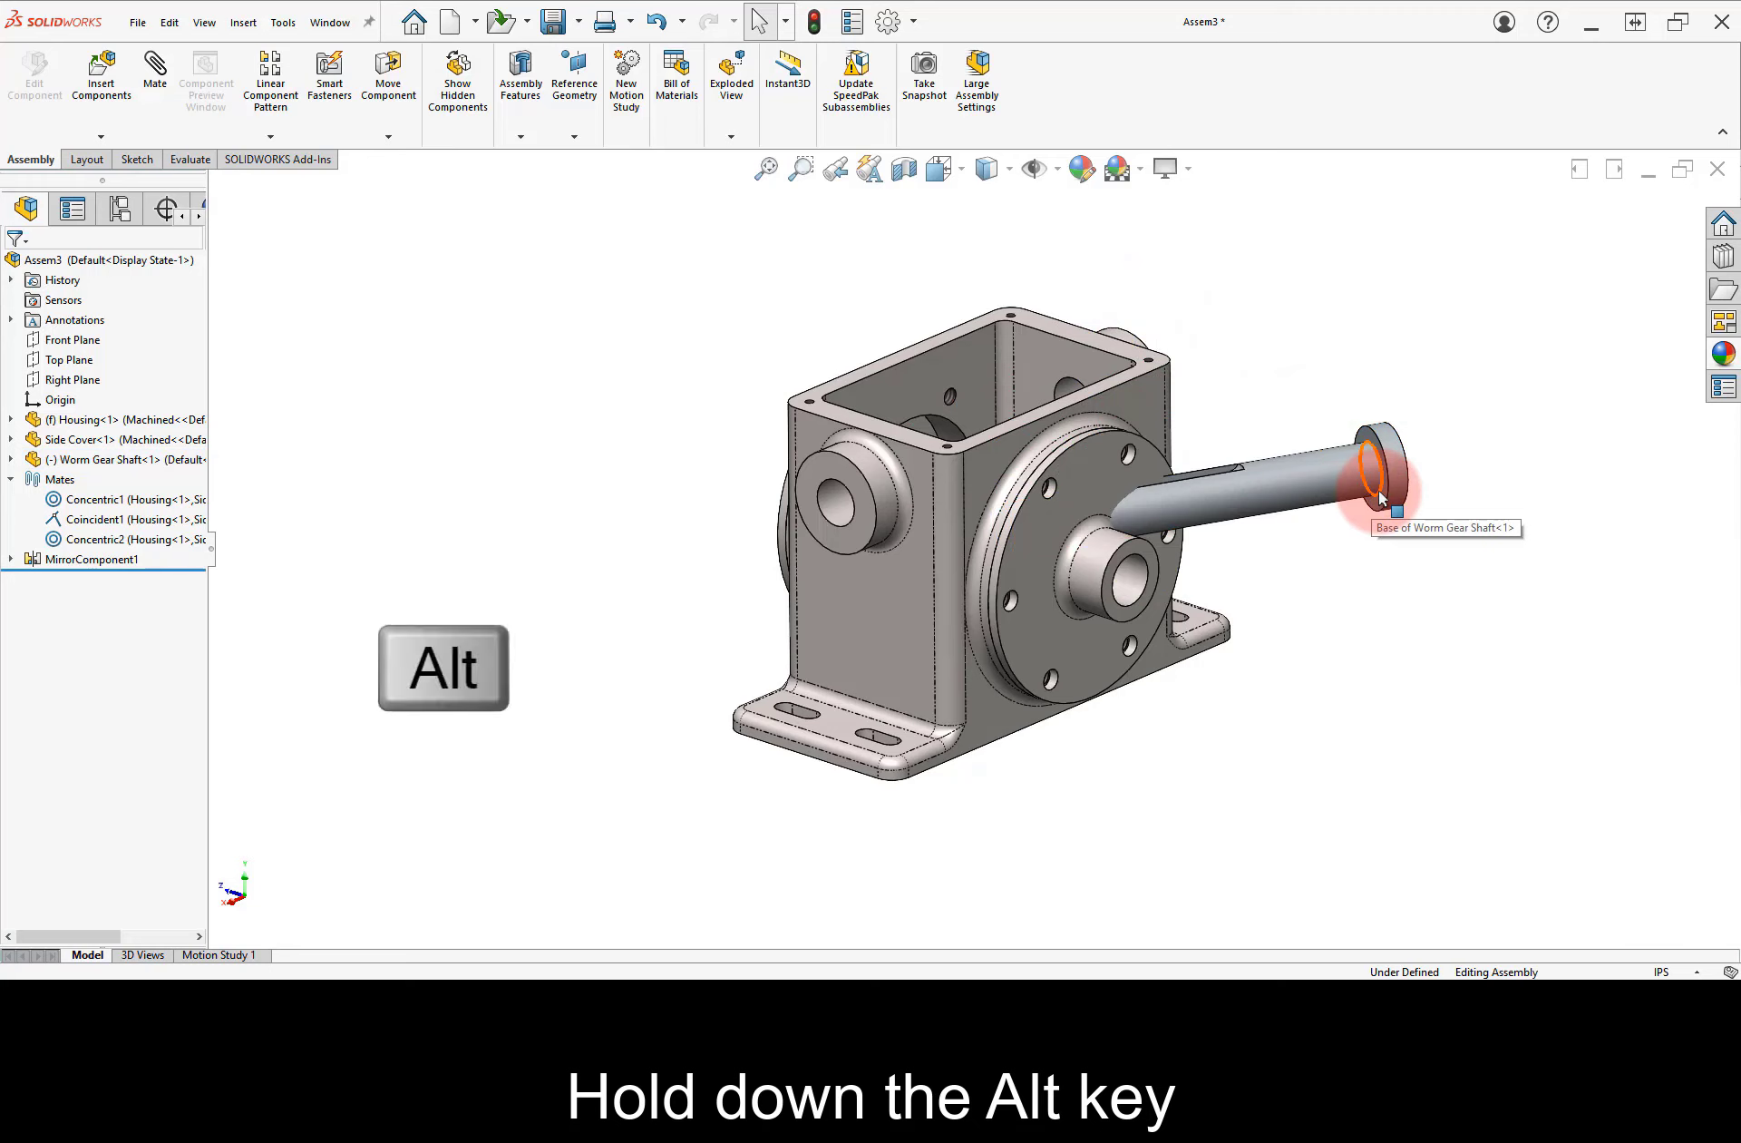
- Mate the circular edge under the worm gear shaft's head concentric and coincident with the mirrored side cover's hub bore
left_click_drag(1379, 490, 1135, 597, "alt")
left_click(1273, 577)
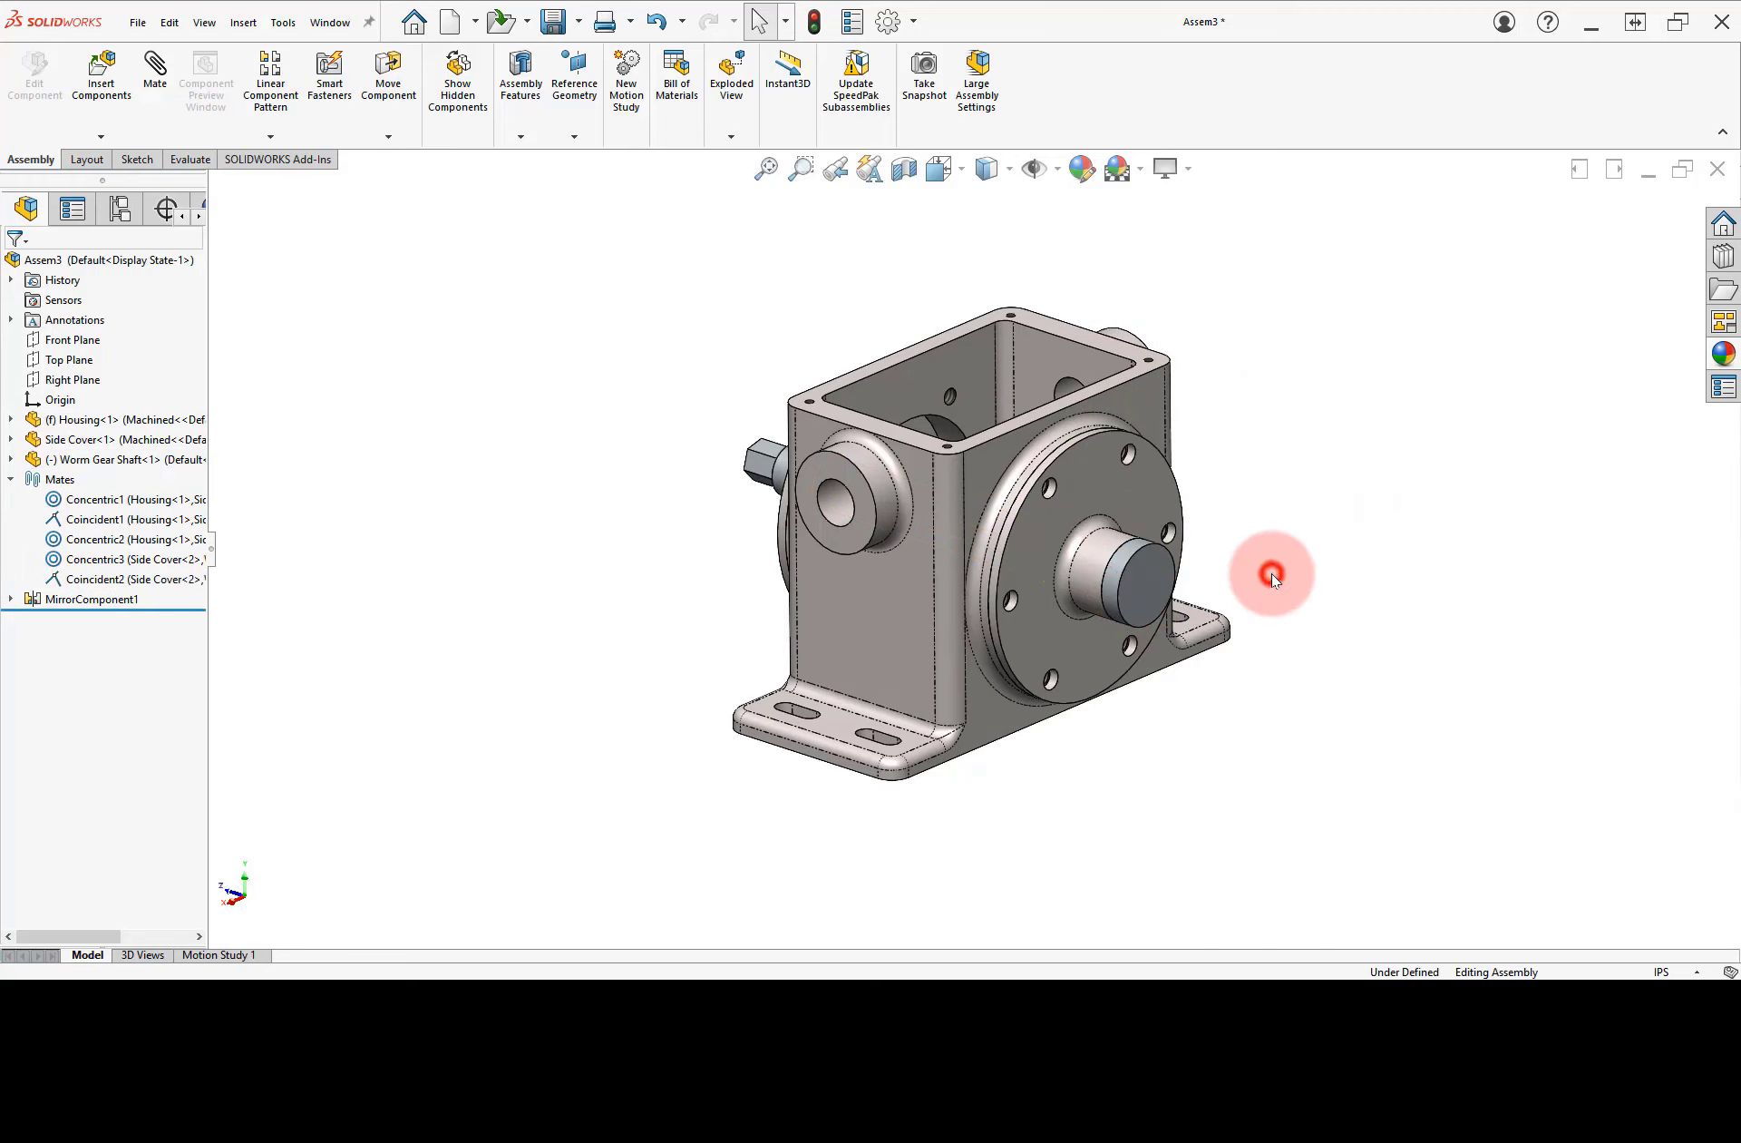
- Open the Worm Gear Complete part from the Lesson Files folder
middle_click_drag(1254, 579, 1301, 805)
scroll(1012, 414, "down", 4)
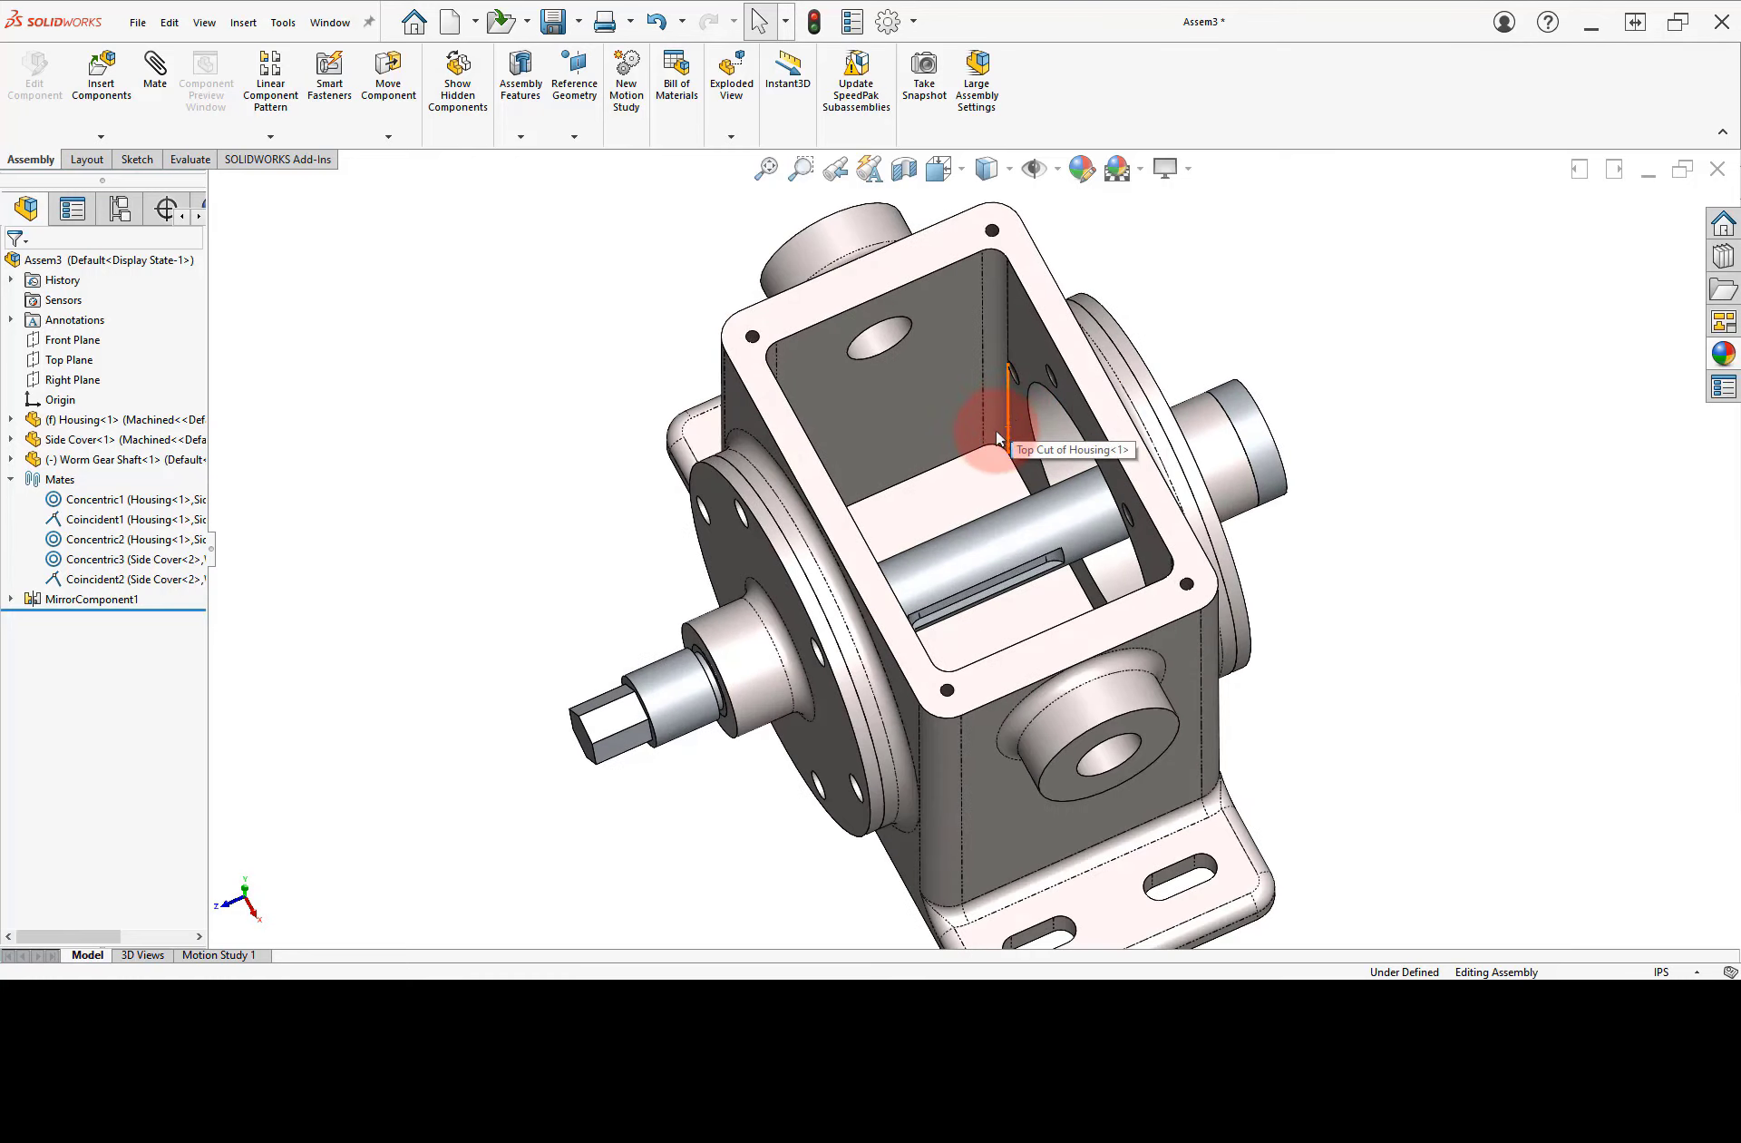
scroll(994, 442, "up", 2)
left_click(661, 345)
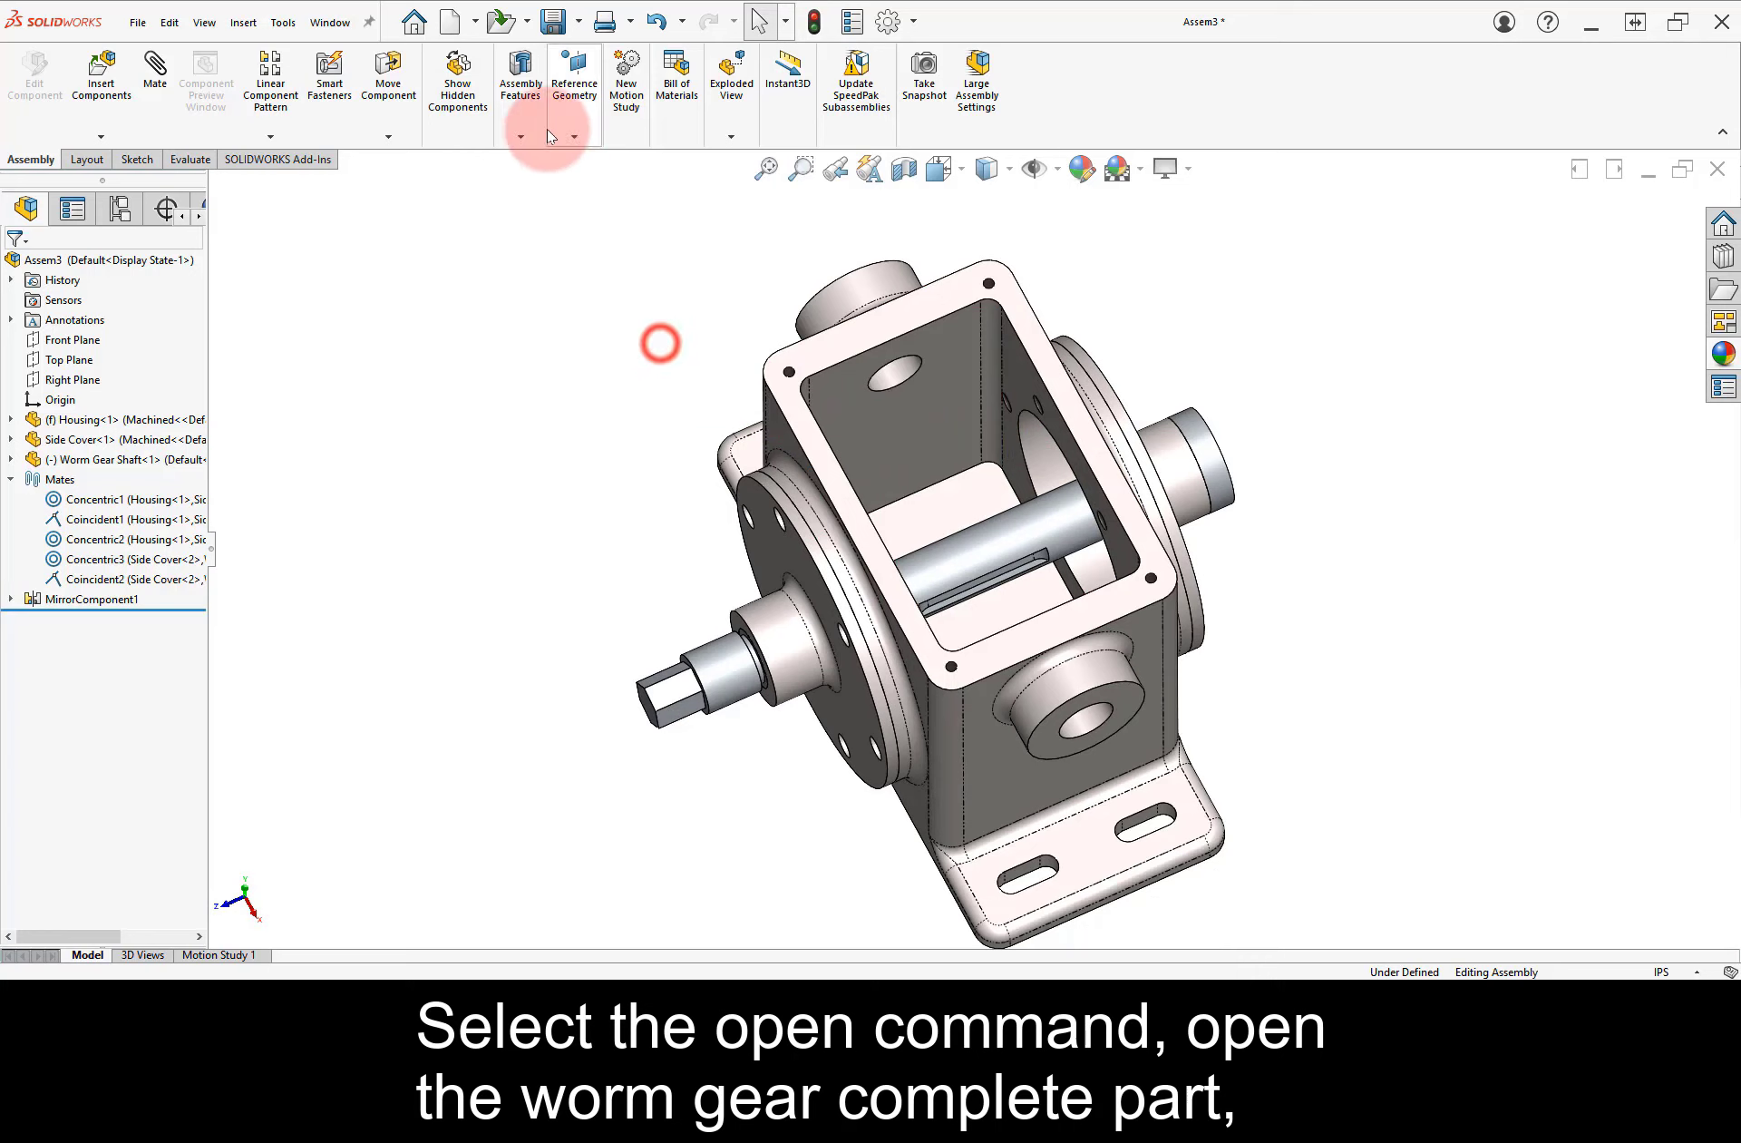
left_click(502, 23)
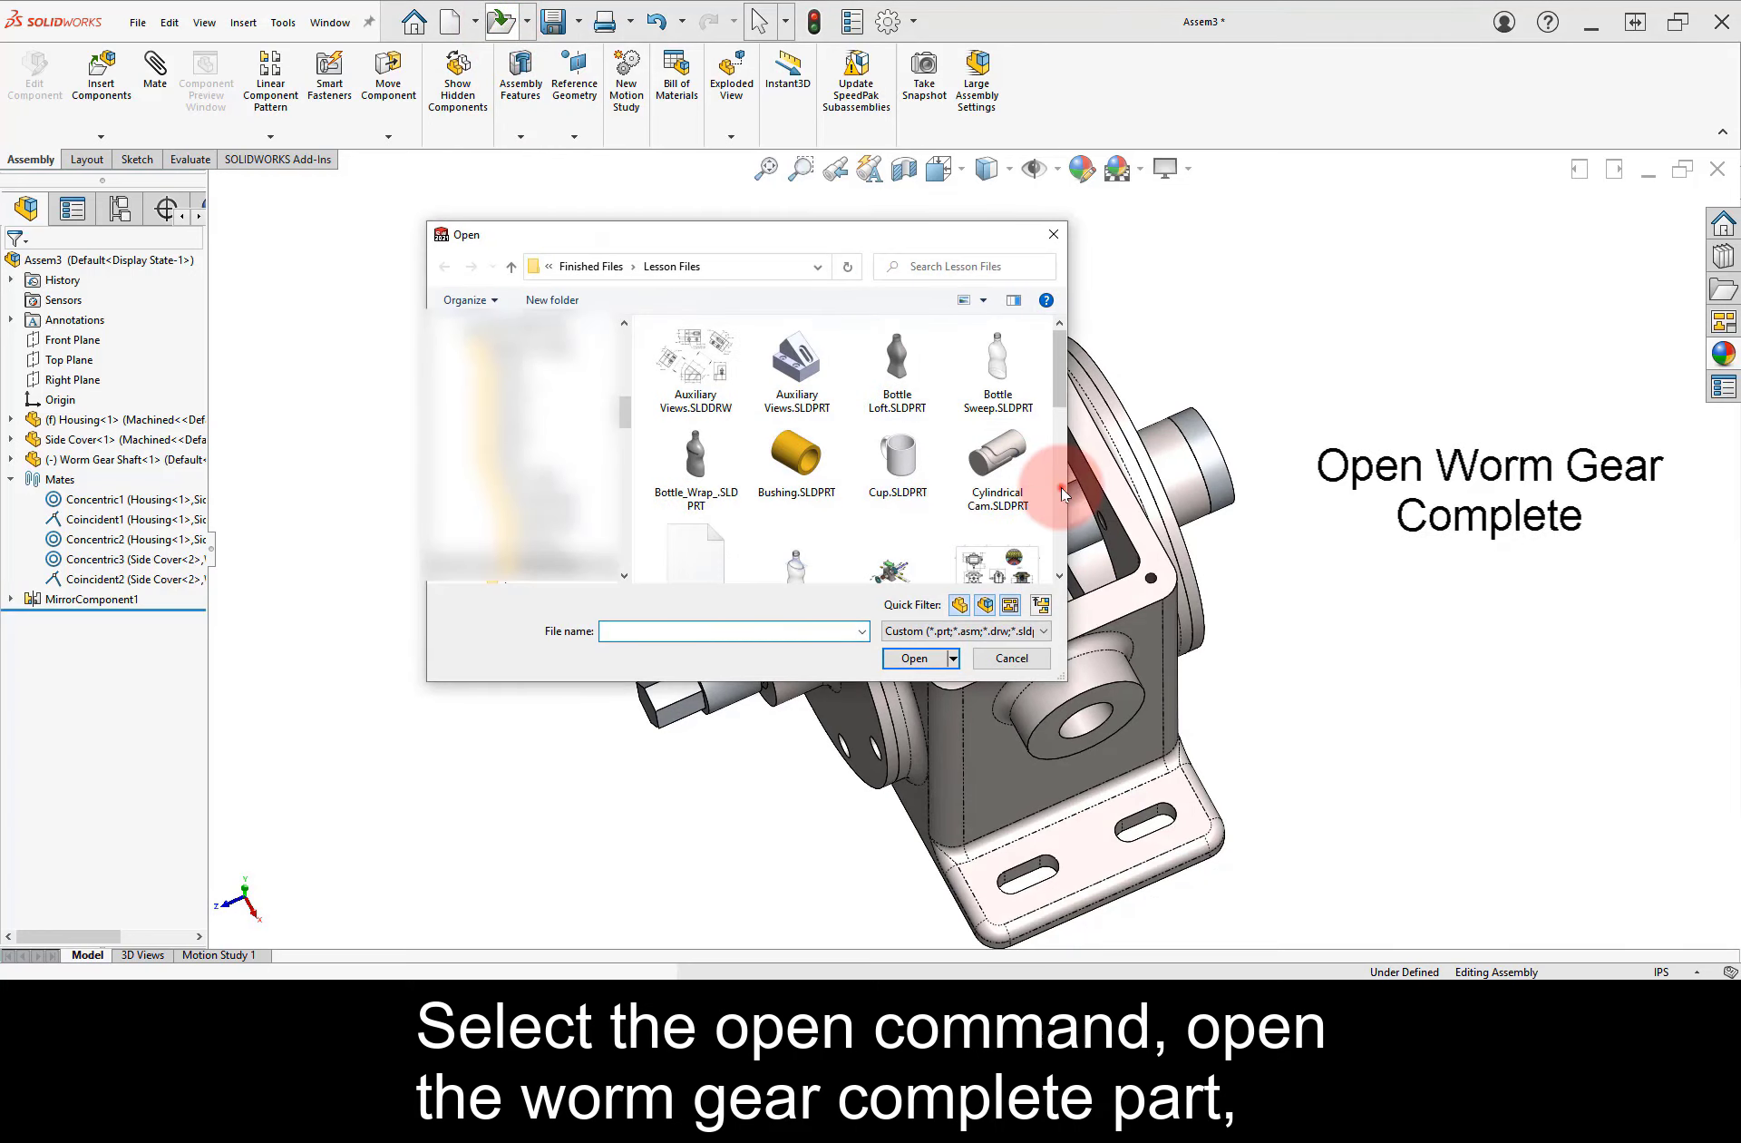
left_click(1061, 490)
left_click(934, 540)
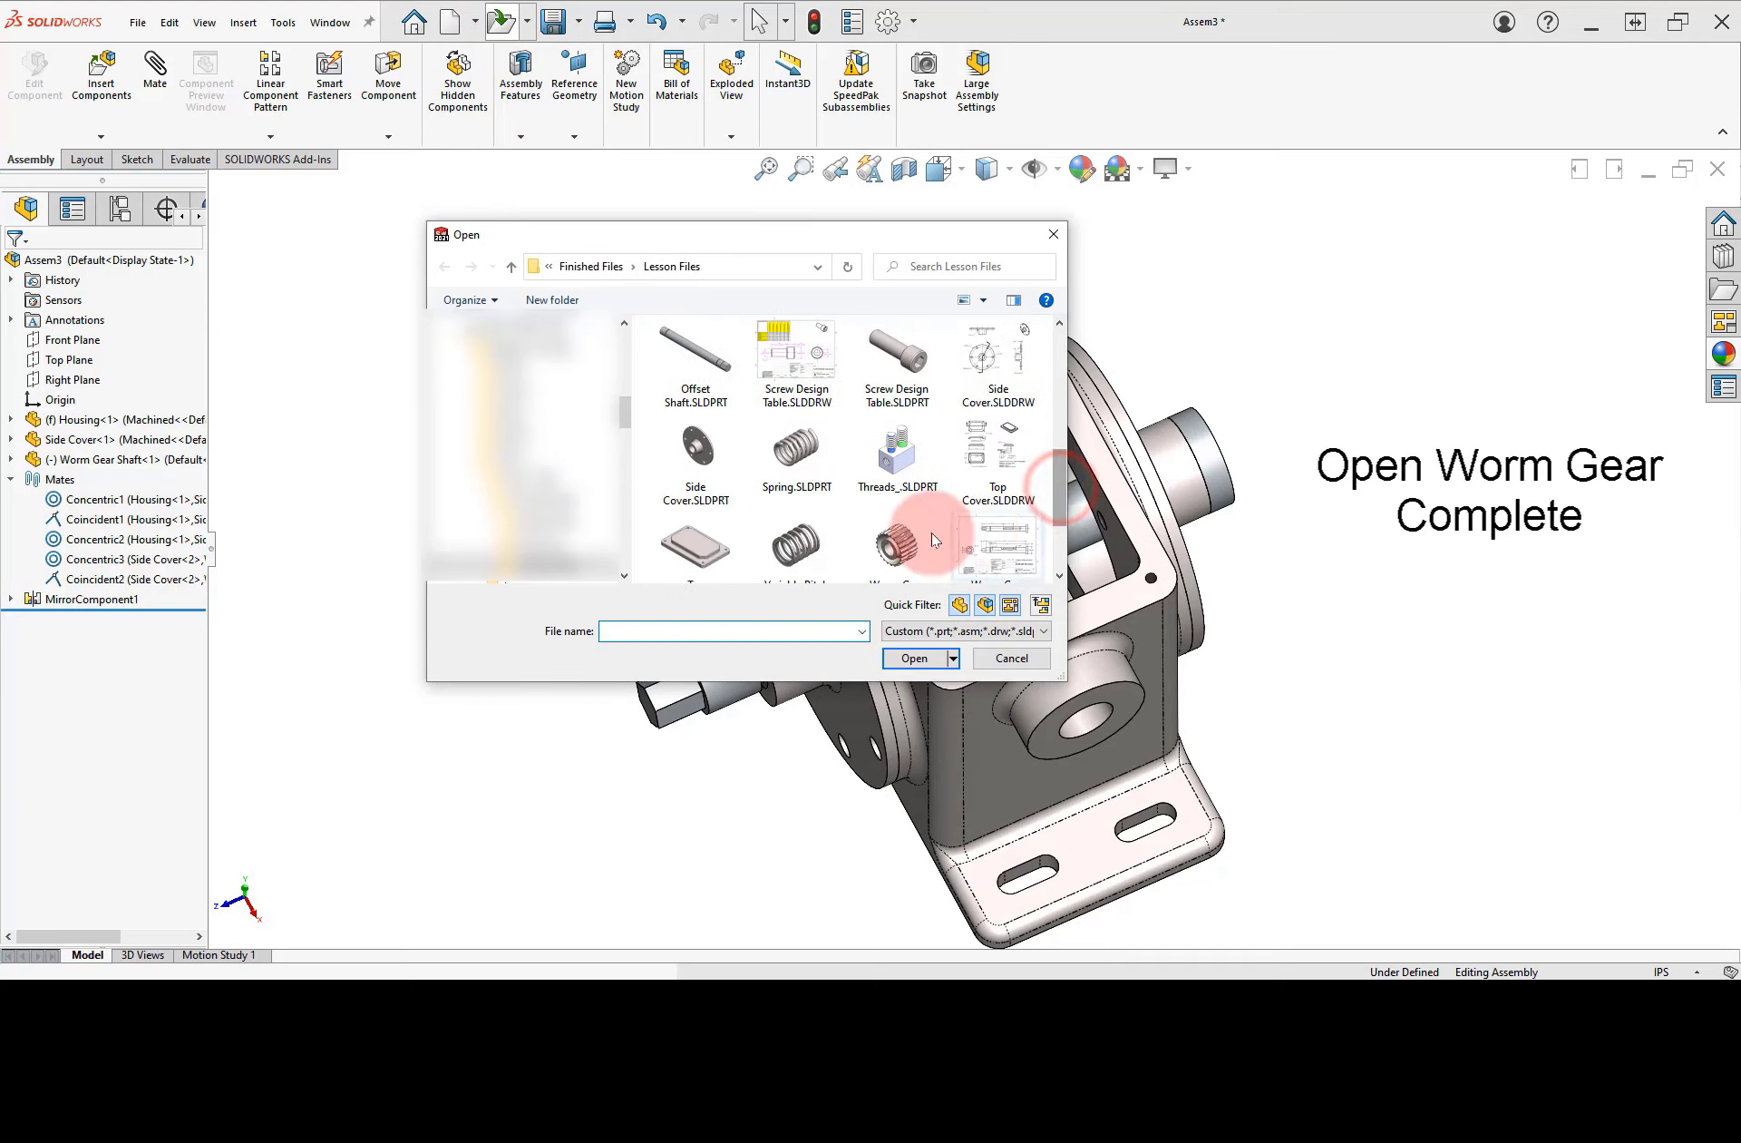
left_click(916, 659)
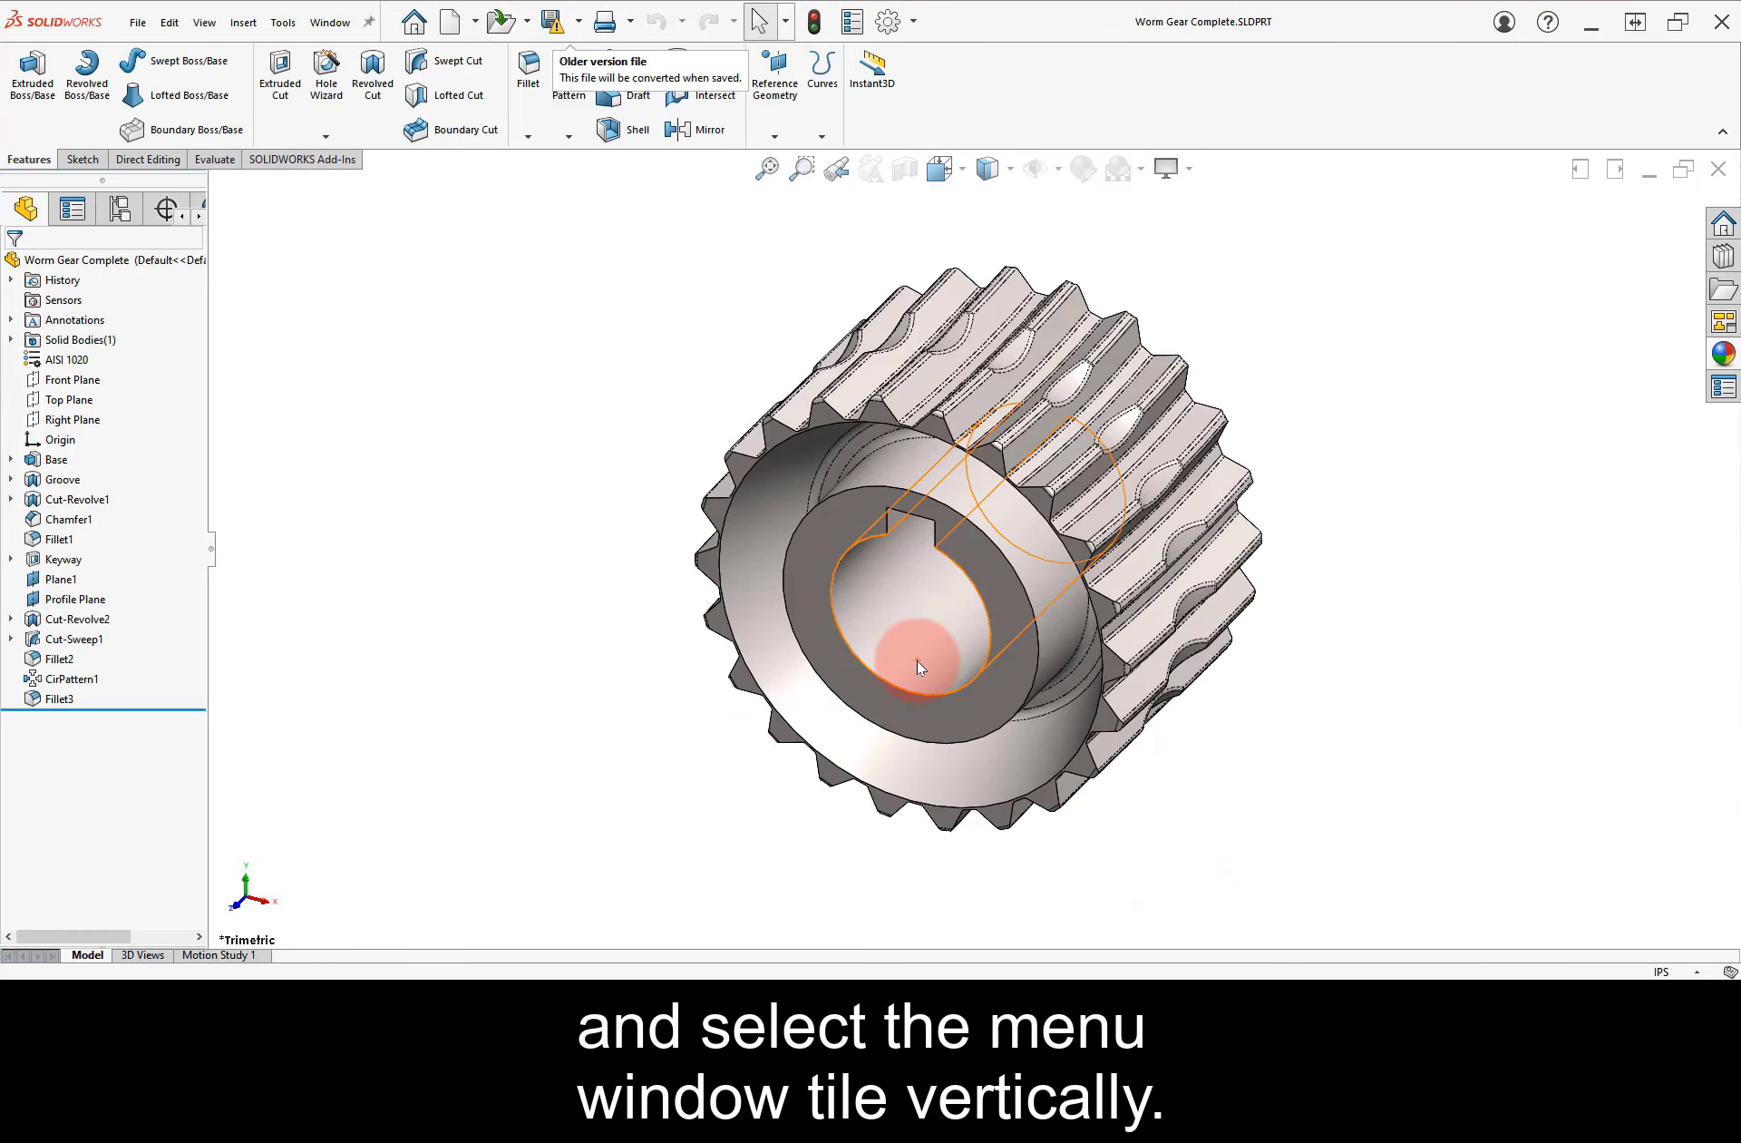
- Tile the part and assembly windows vertically, and bring the worm gear into the assembly by its bore, mated concentric to the worm gear shaft
left_click(331, 23)
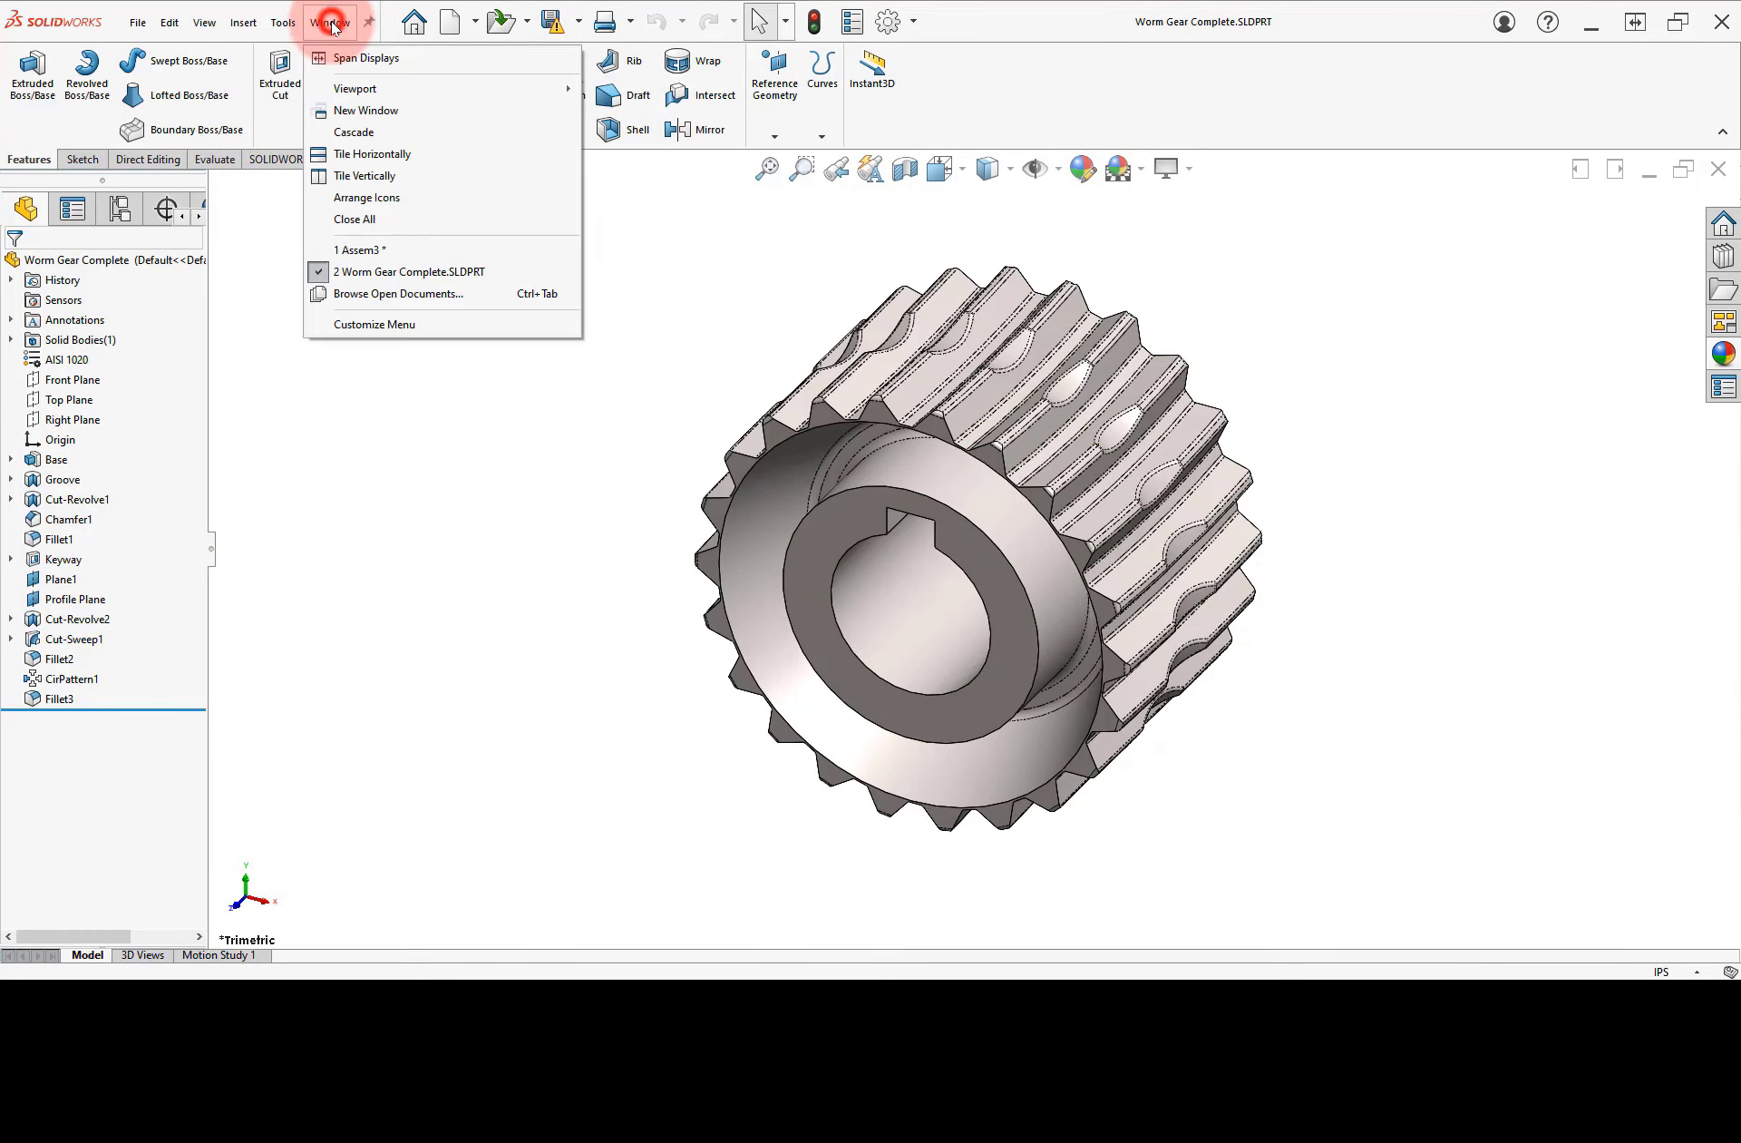
left_click(370, 175)
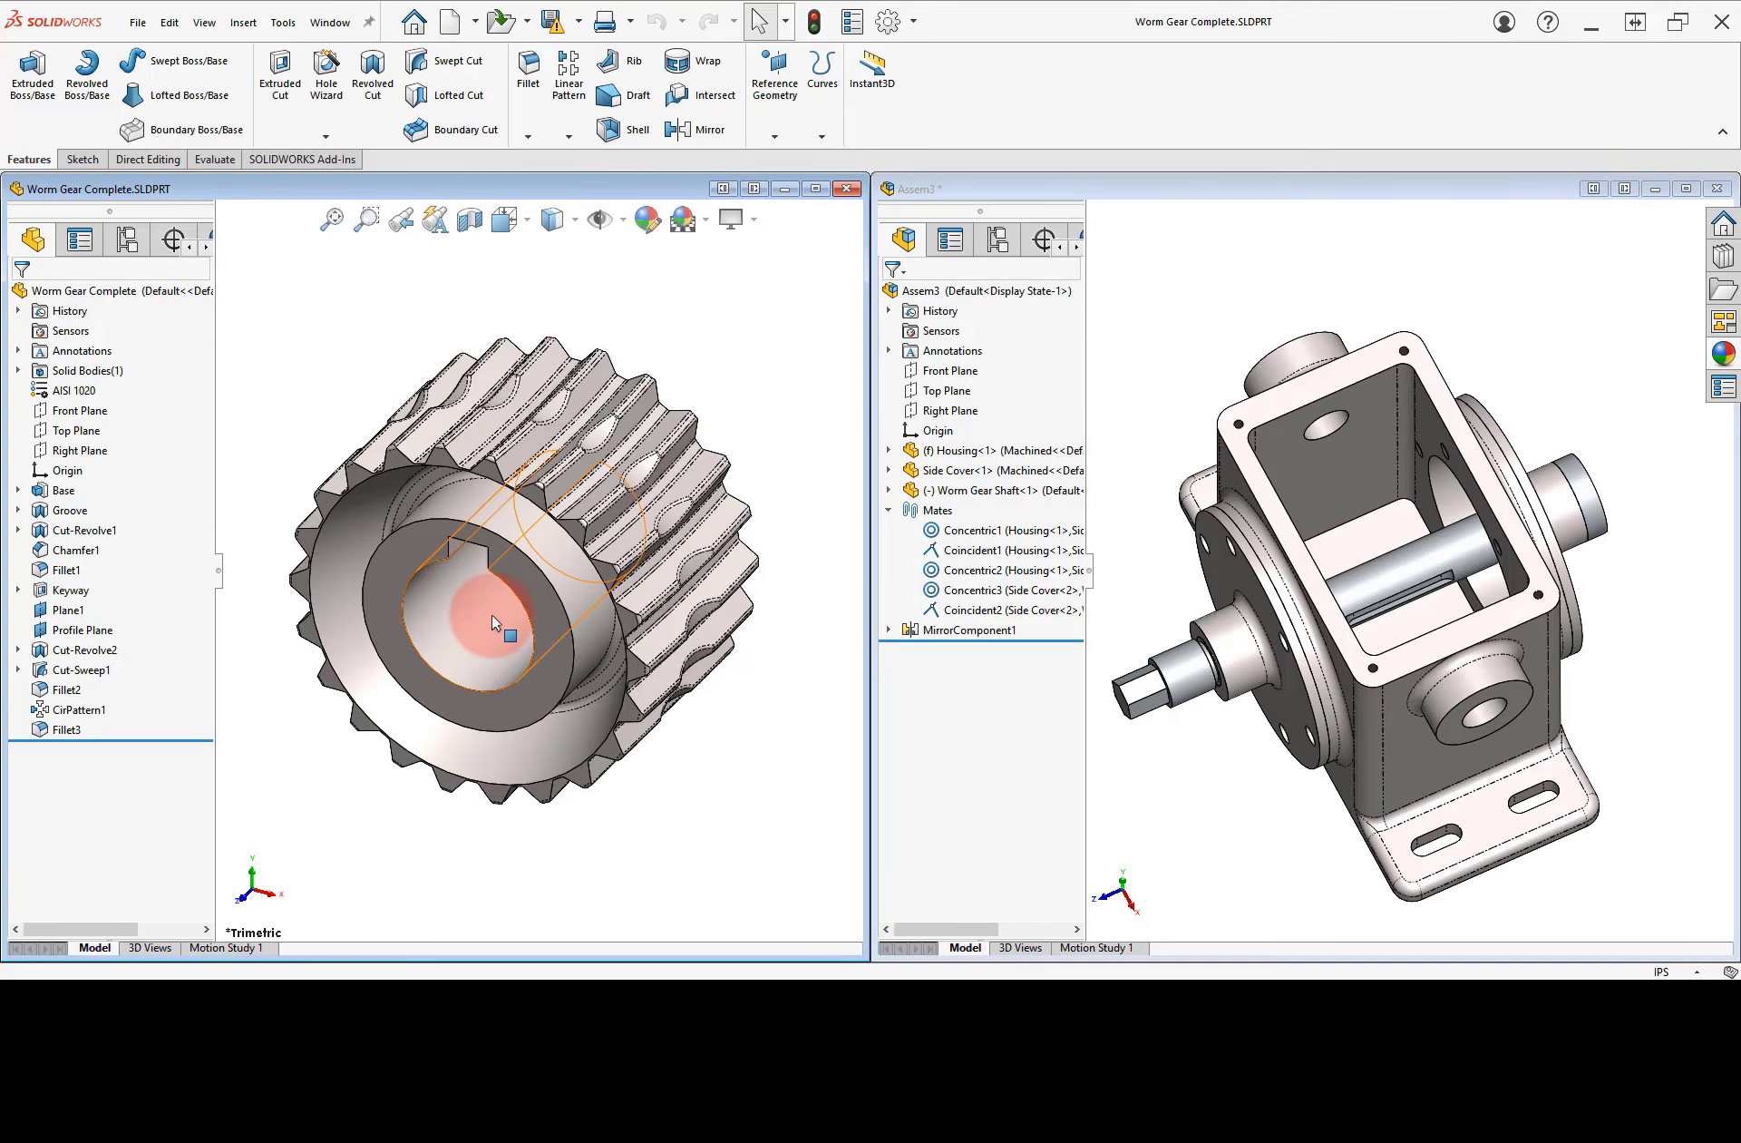
left_click_drag(493, 622, 1437, 572)
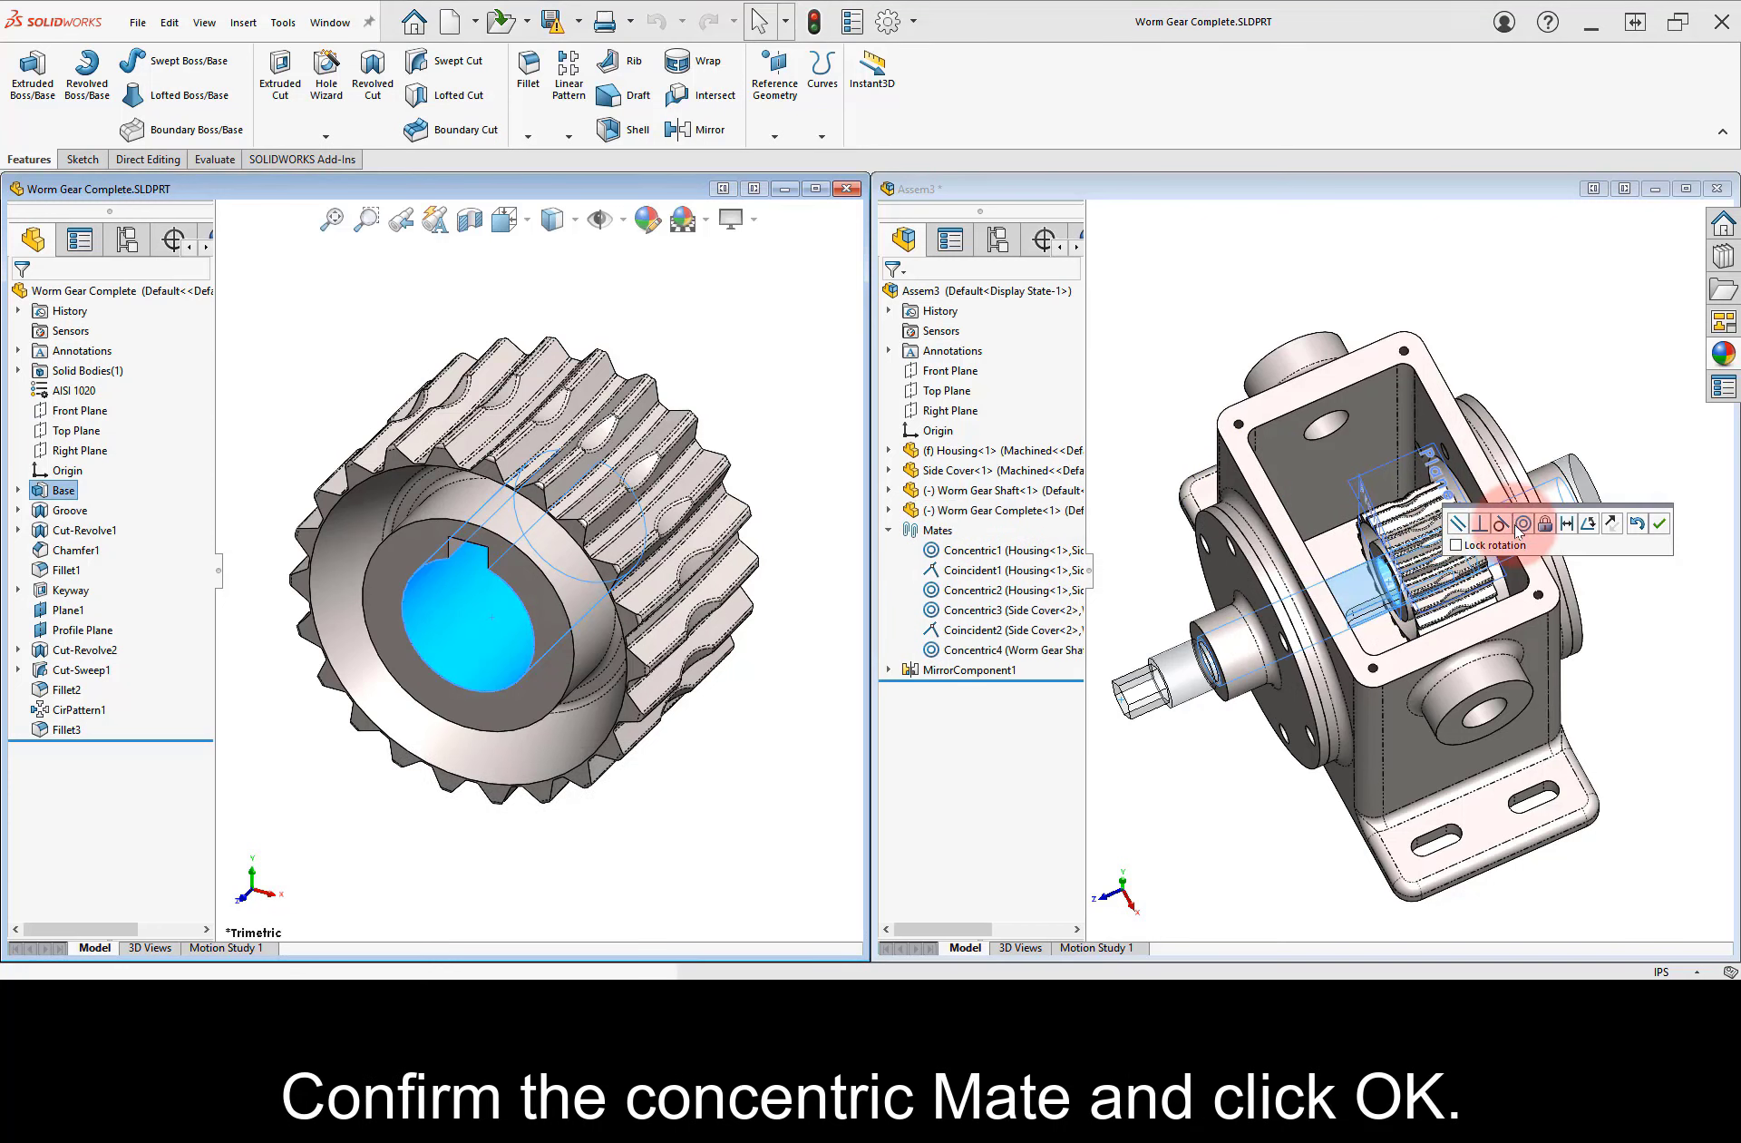
left_click(1661, 525)
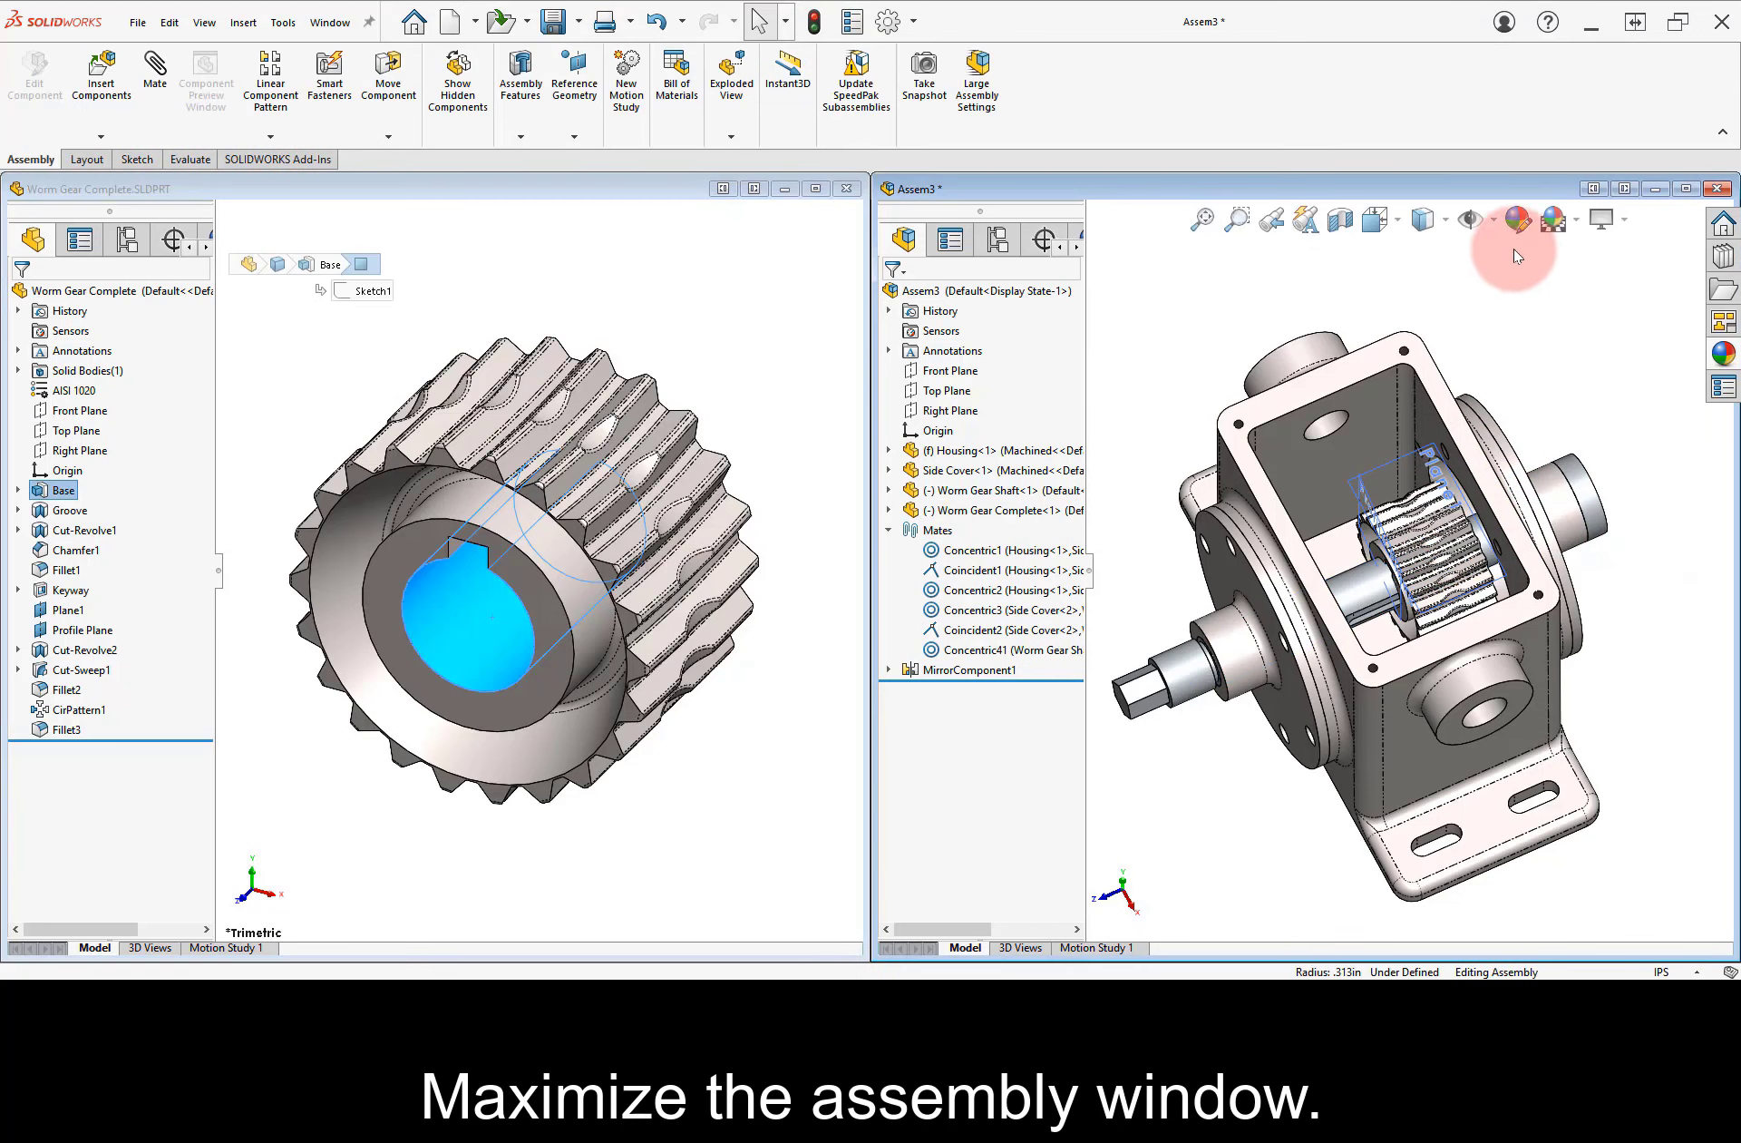
- Turn off the display of planes in the assembly view
left_click(1494, 223)
left_click(1475, 256)
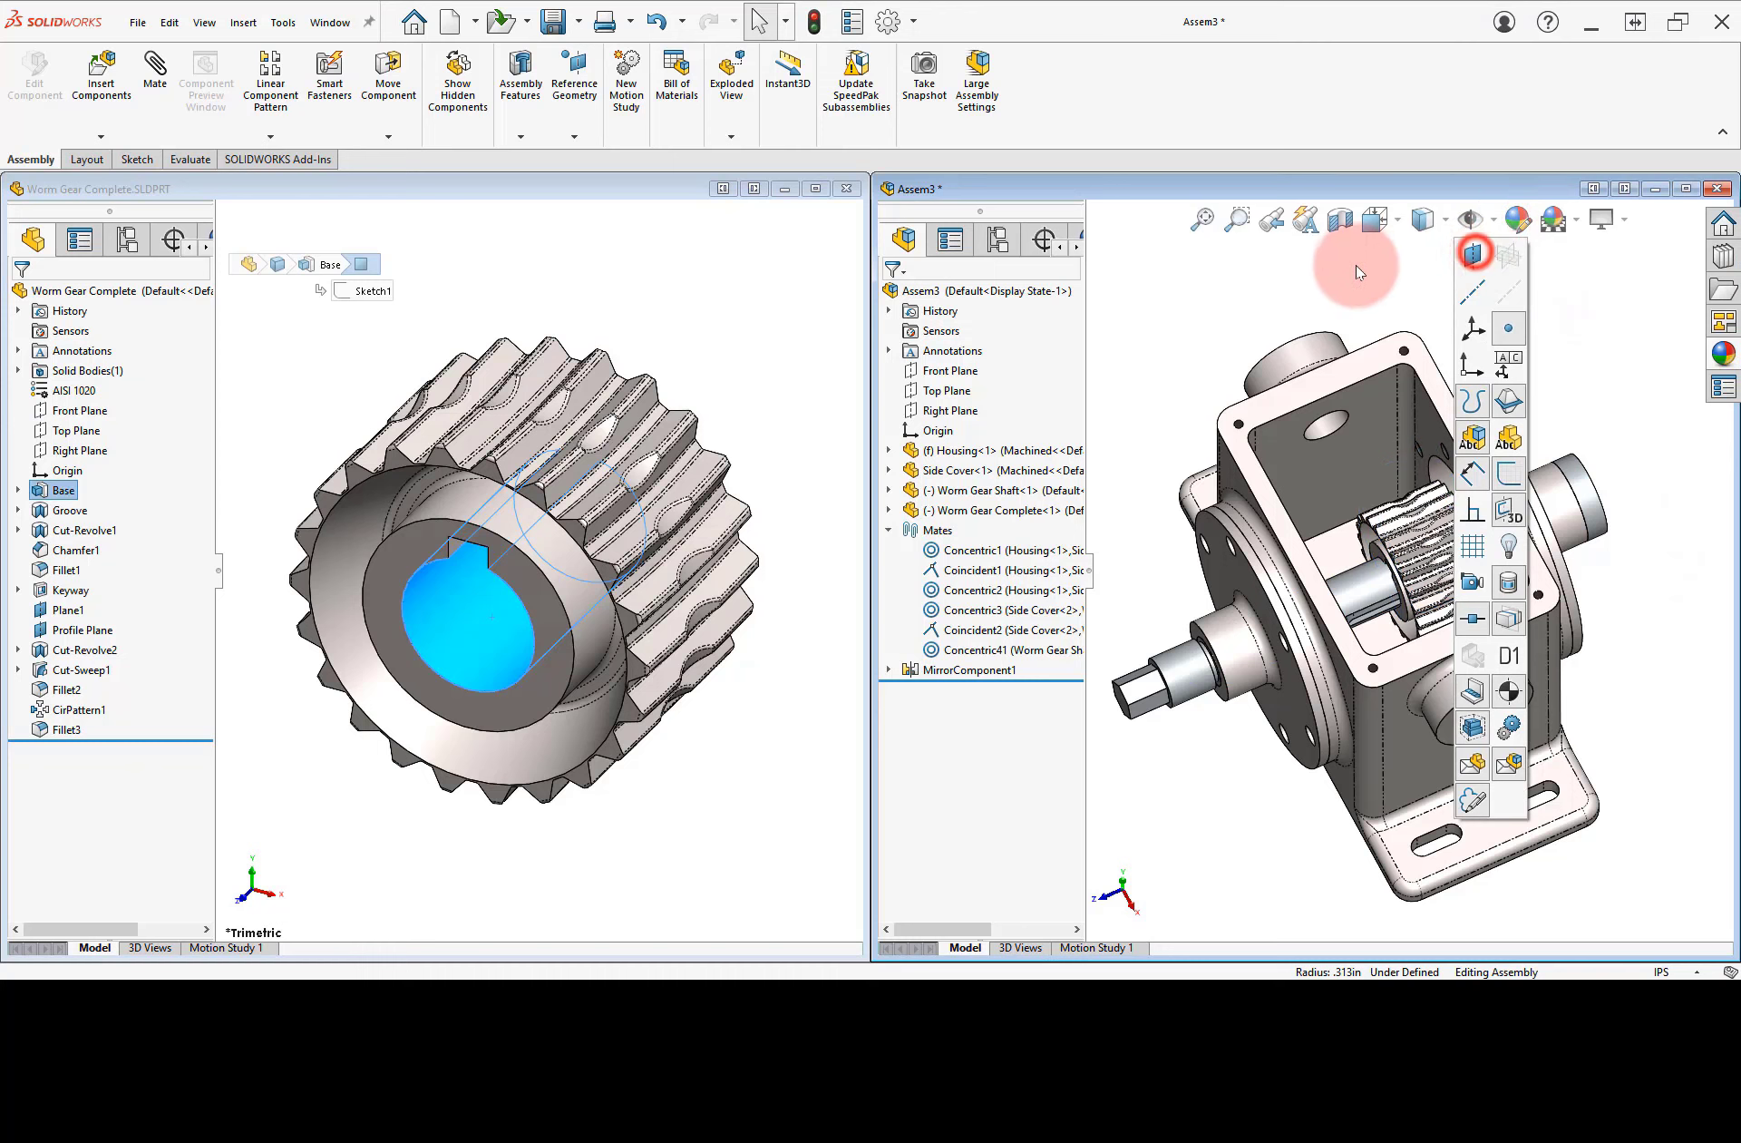
left_click(1355, 274)
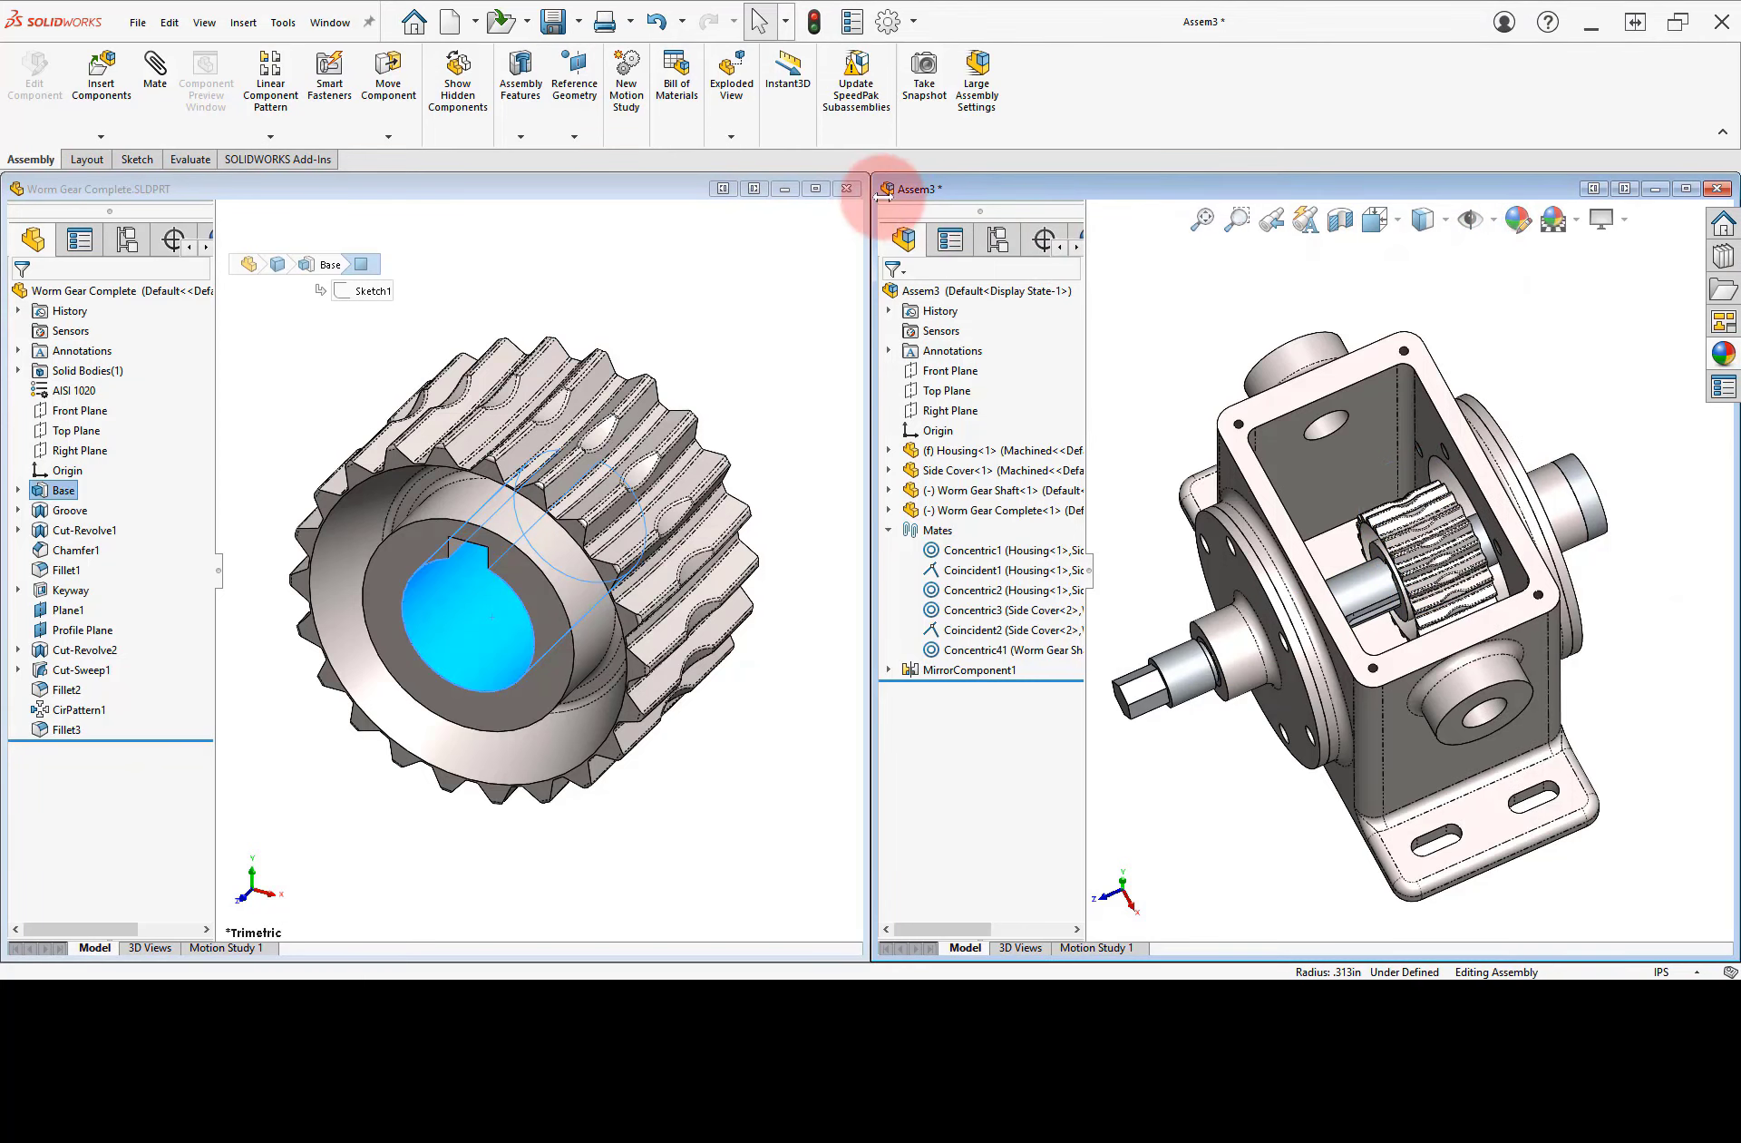
- Close the Worm Gear Complete part window and maximize the assembly window
left_click(847, 189)
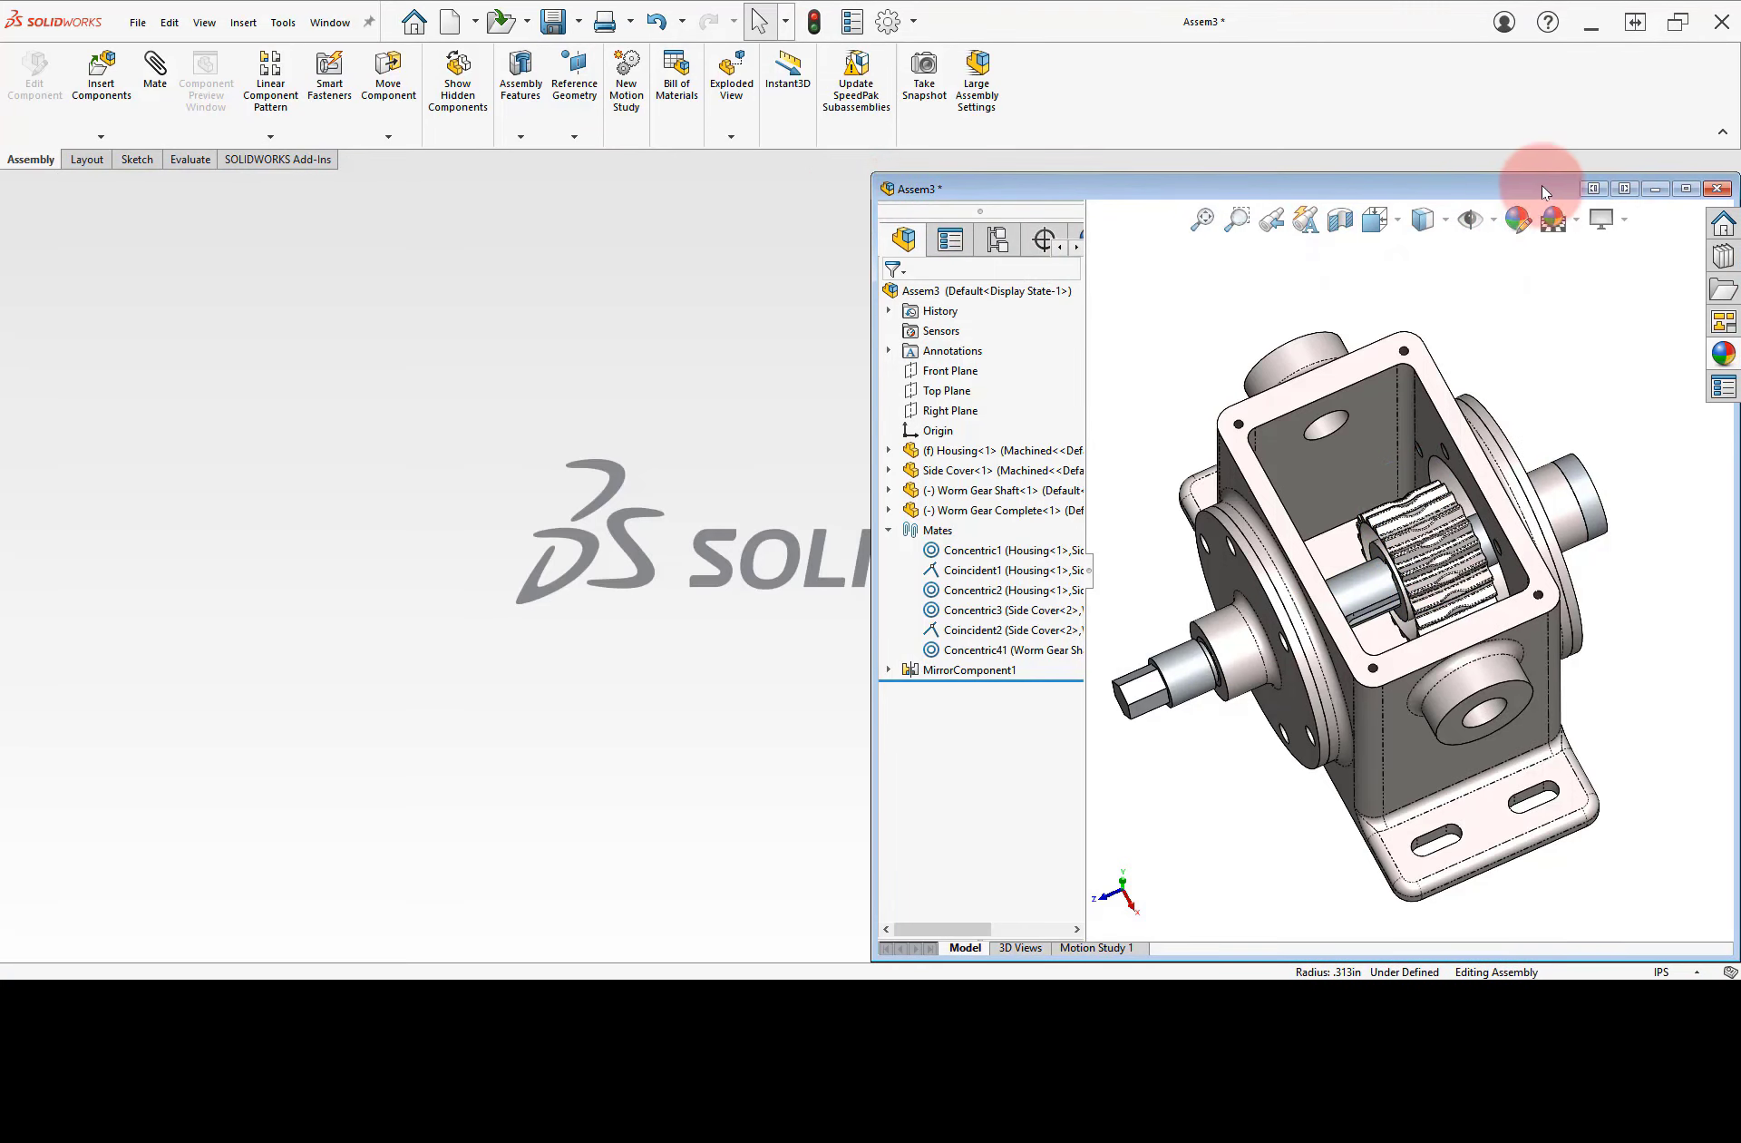
left_click(1682, 190)
left_click(1329, 319)
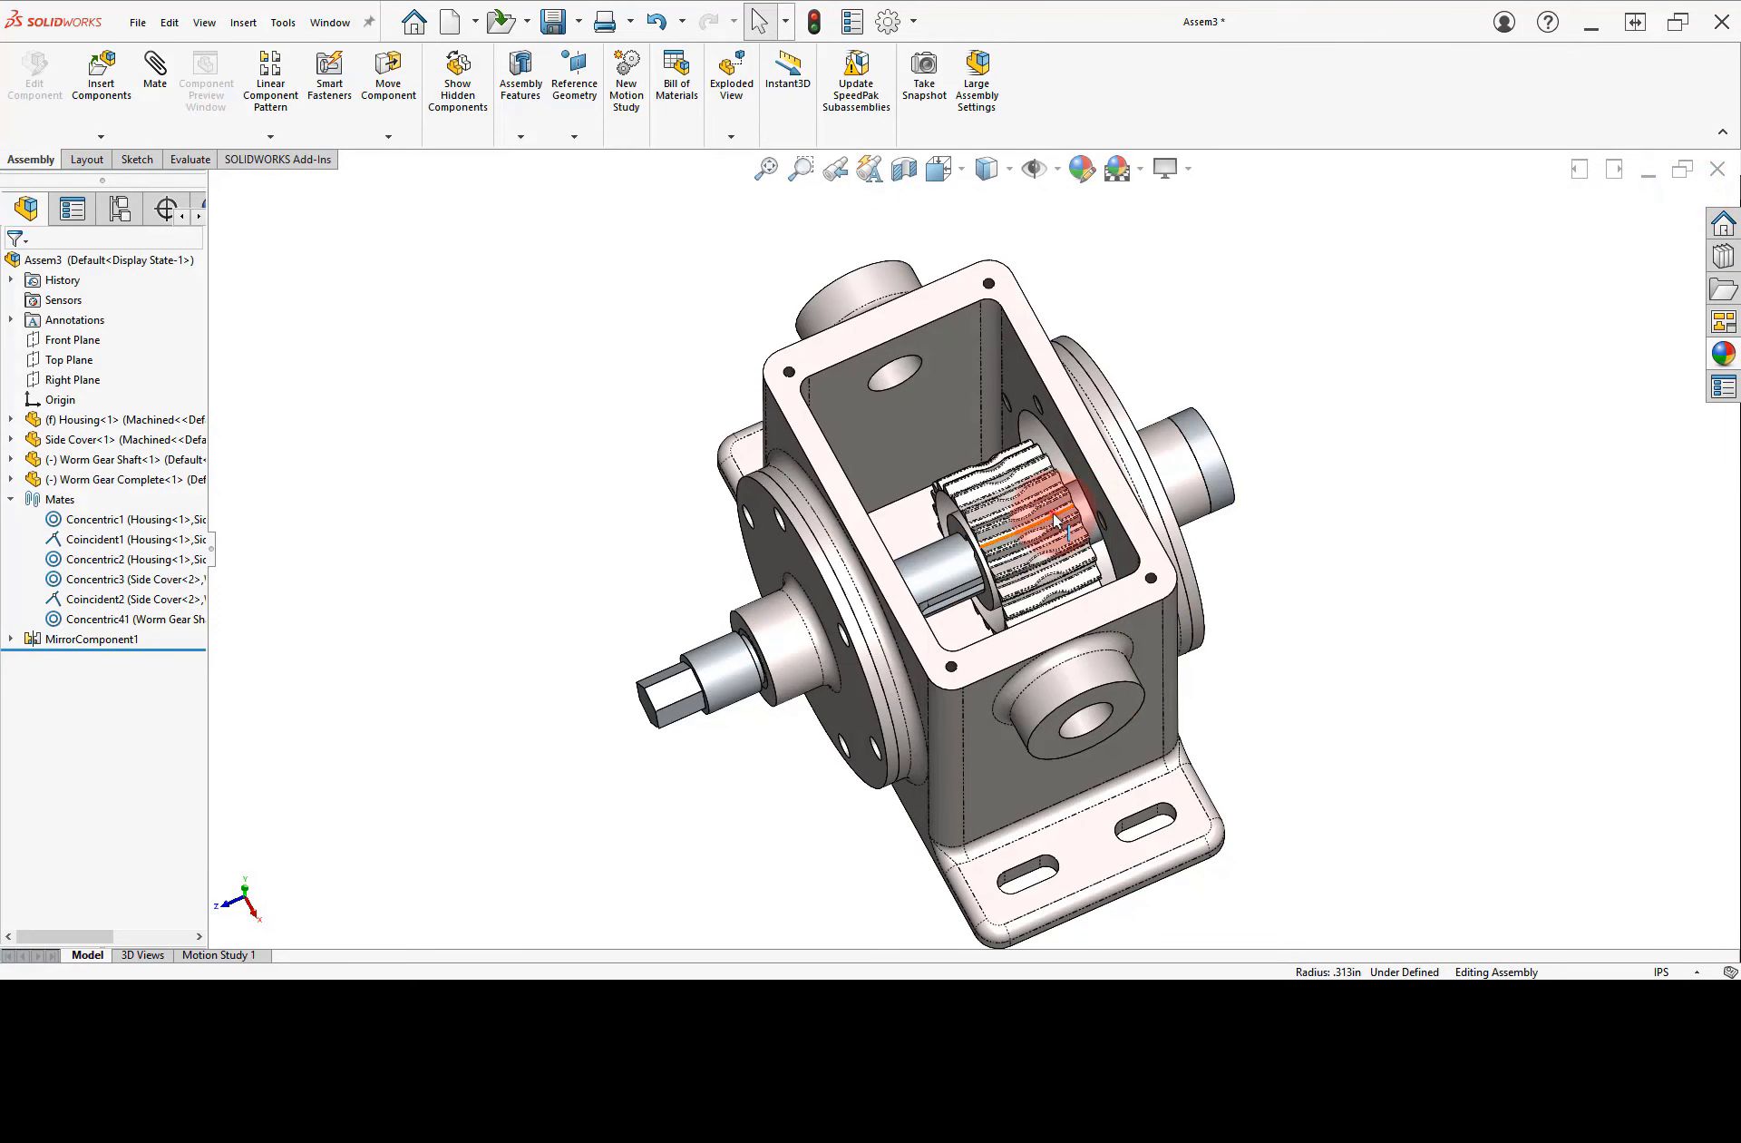
- Slide the worm gear along its shaft, and start a Width mate with the housing's two opposite inside faces as the width selections
left_click_drag(1054, 519, 1021, 531)
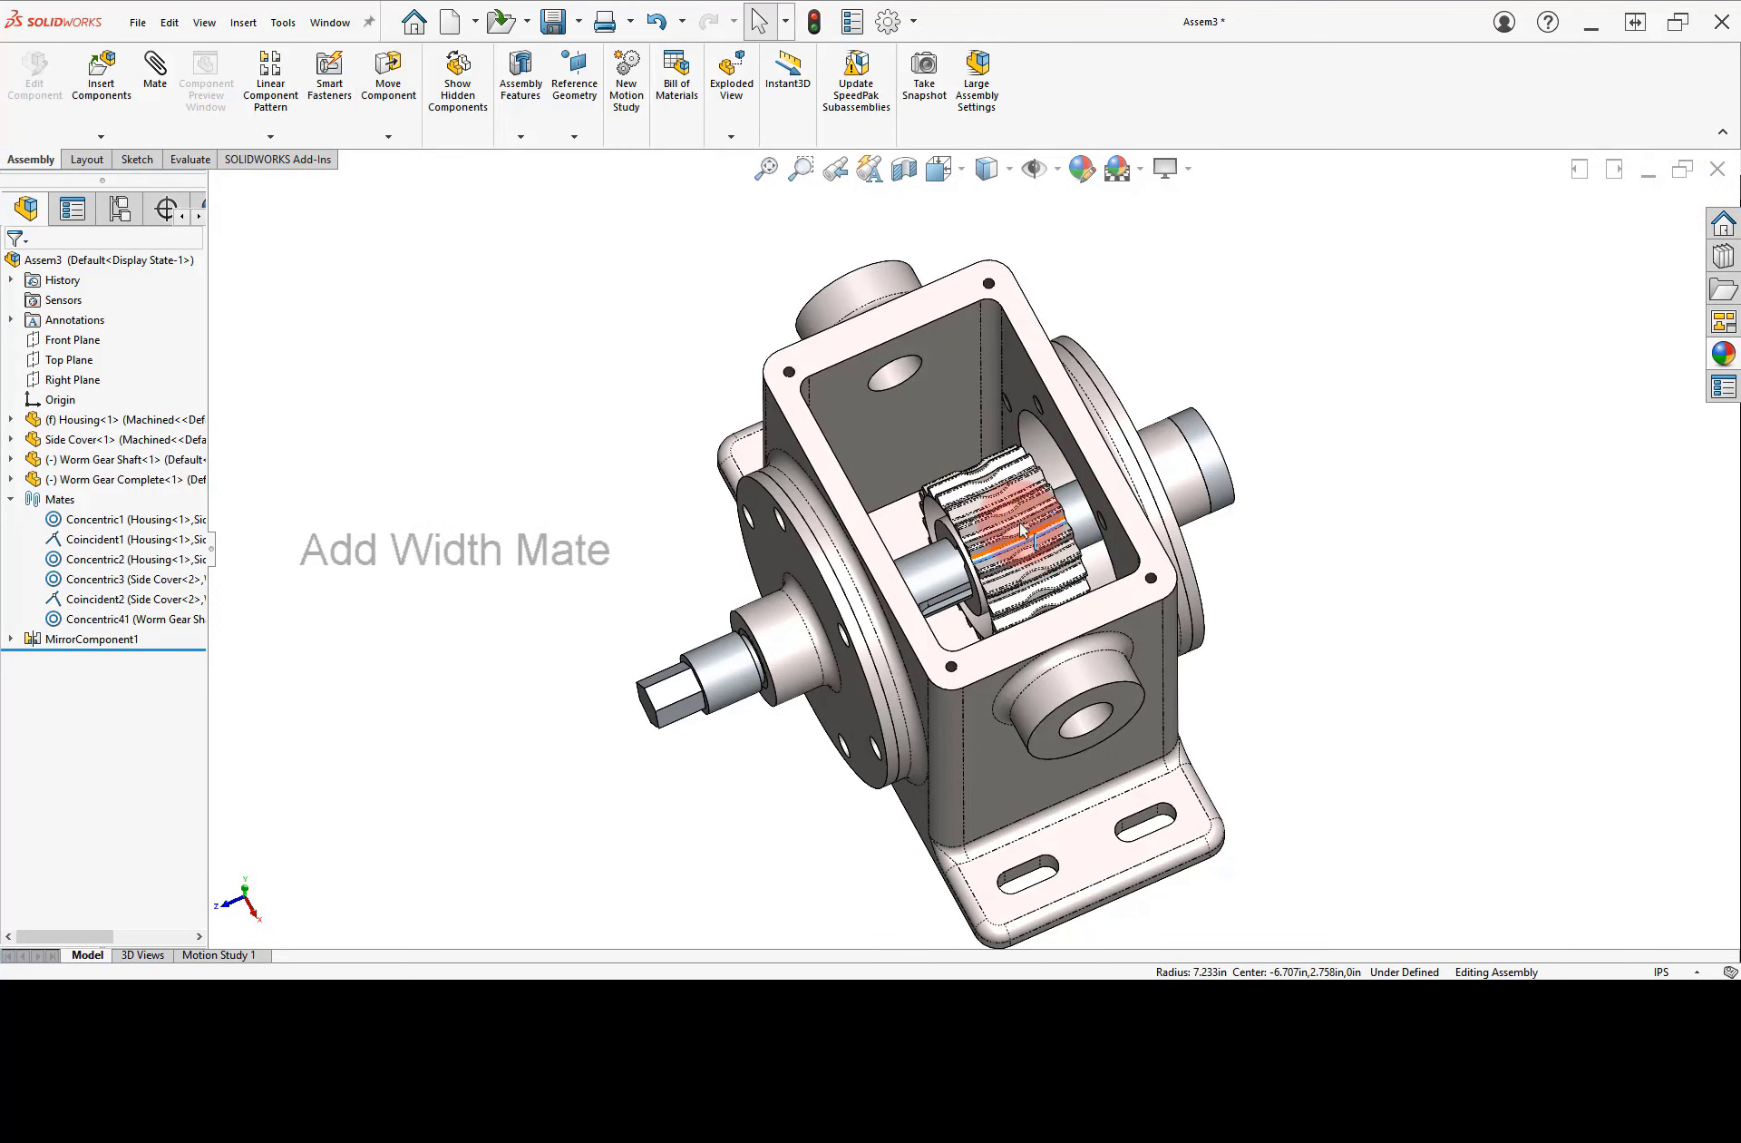
left_click(682, 438)
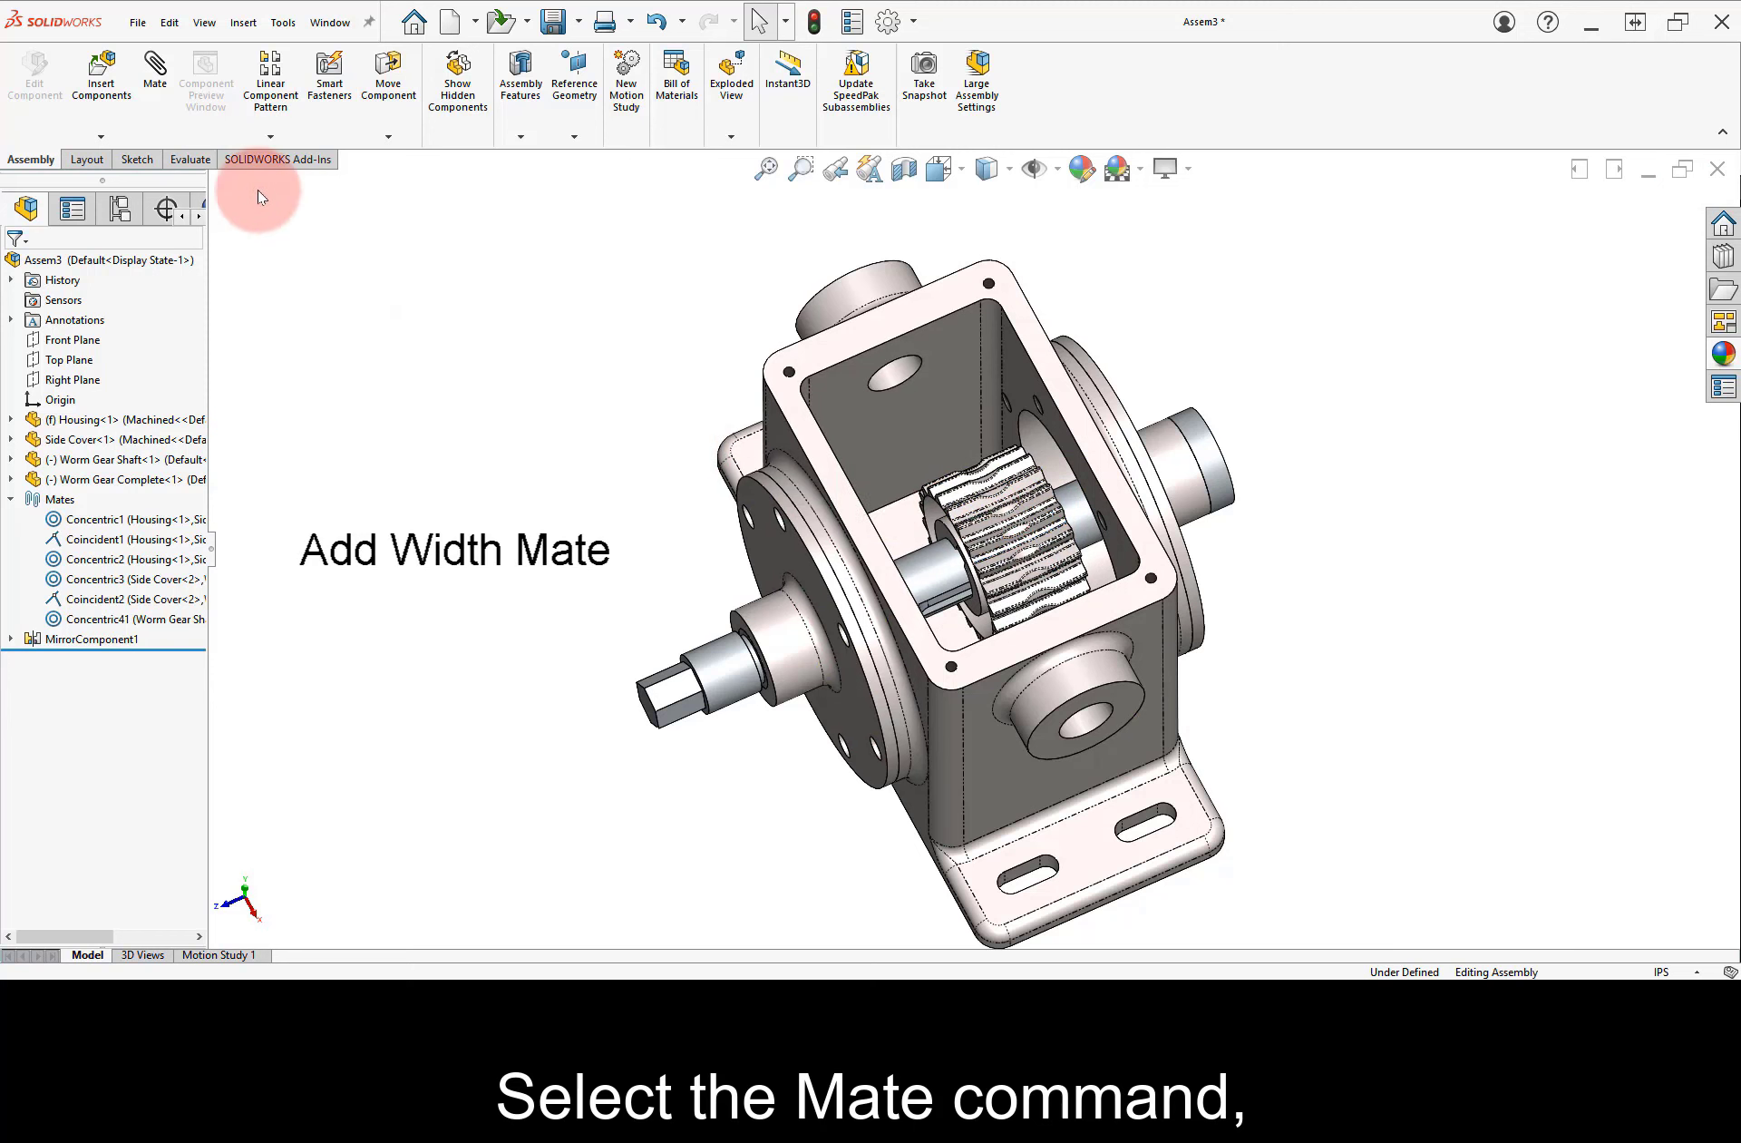
left_click(157, 91)
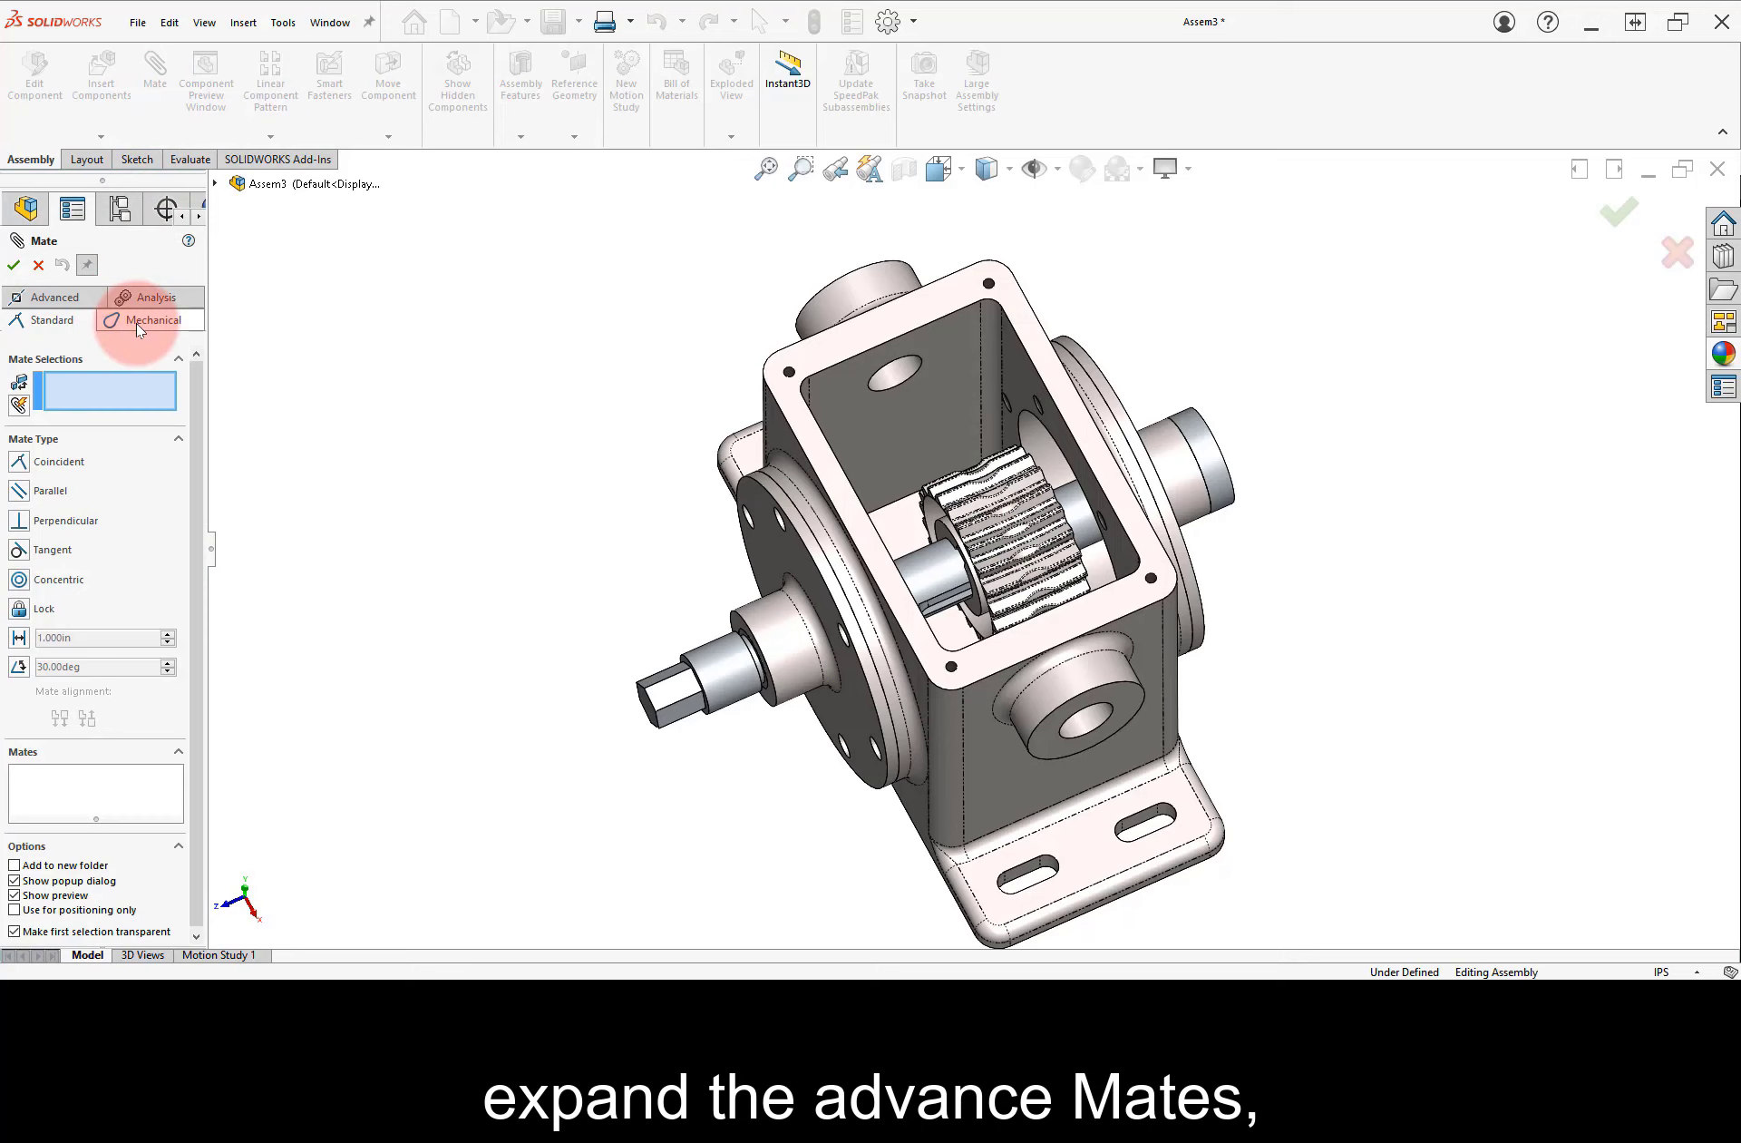
left_click(72, 312)
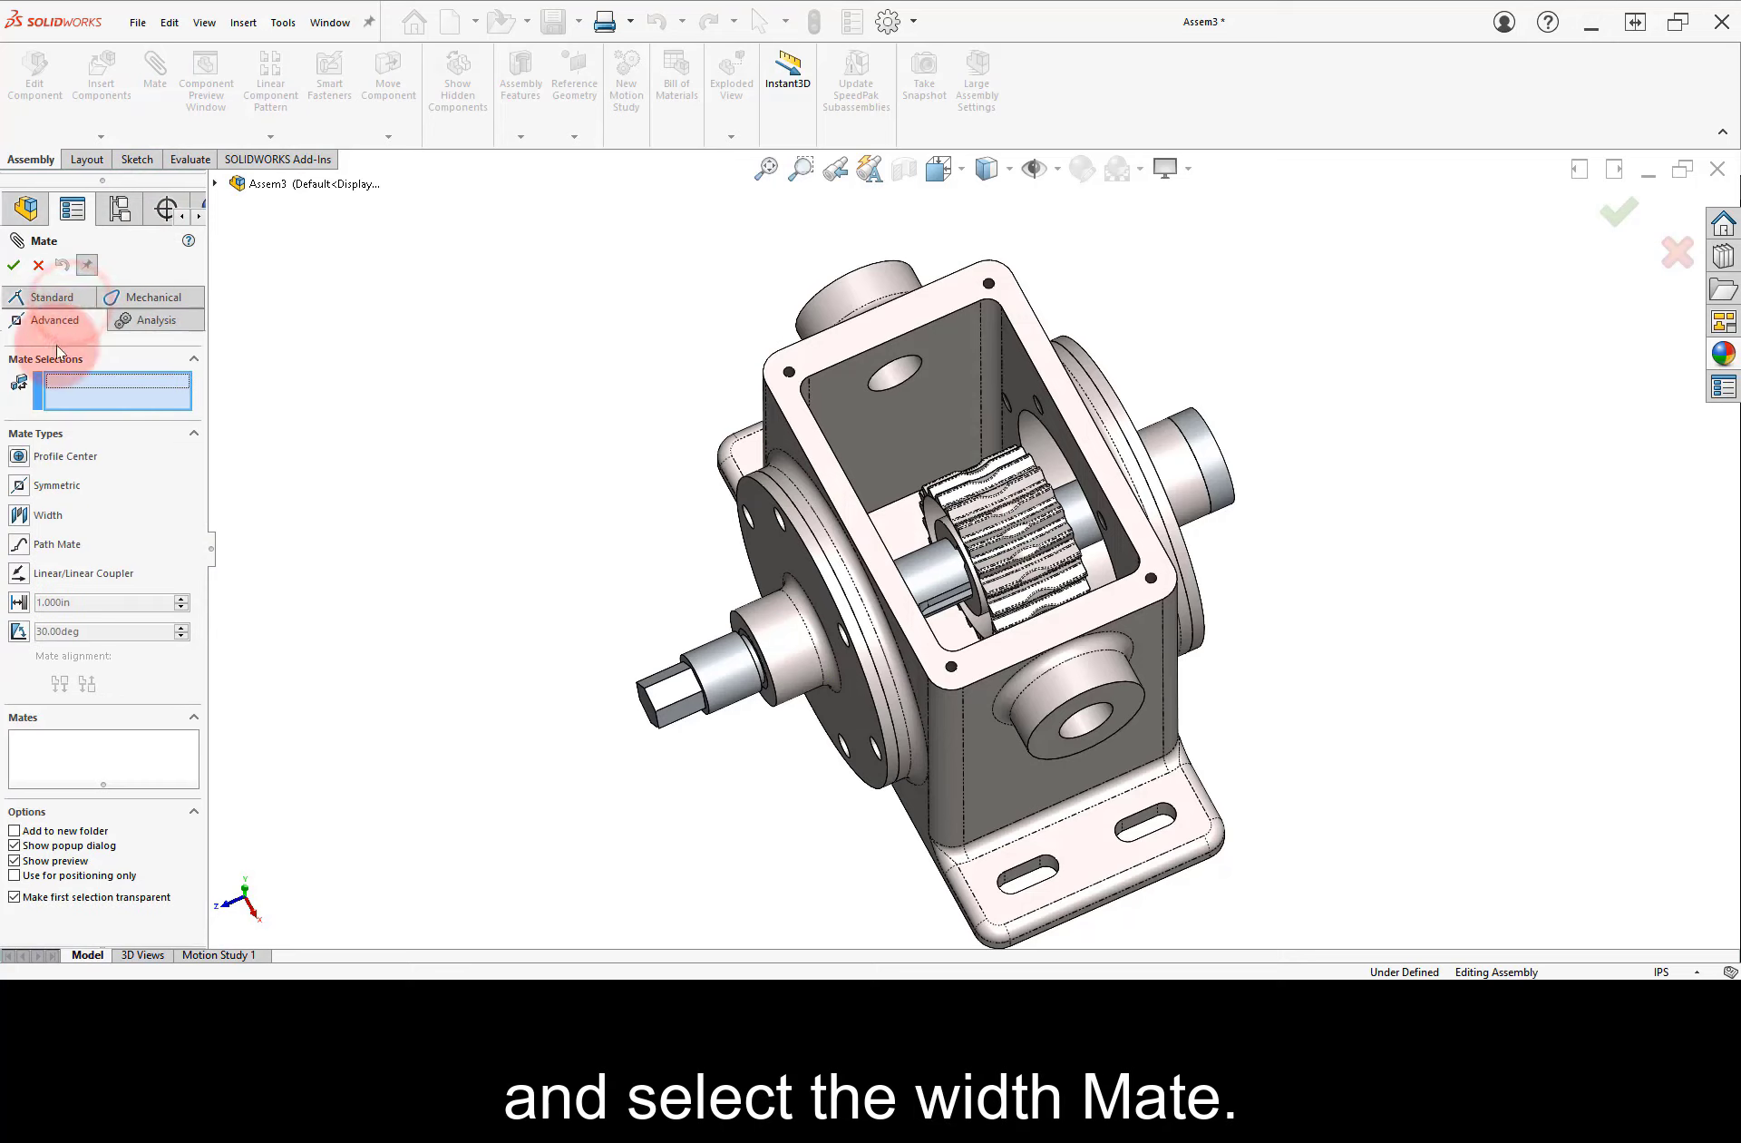
left_click(43, 517)
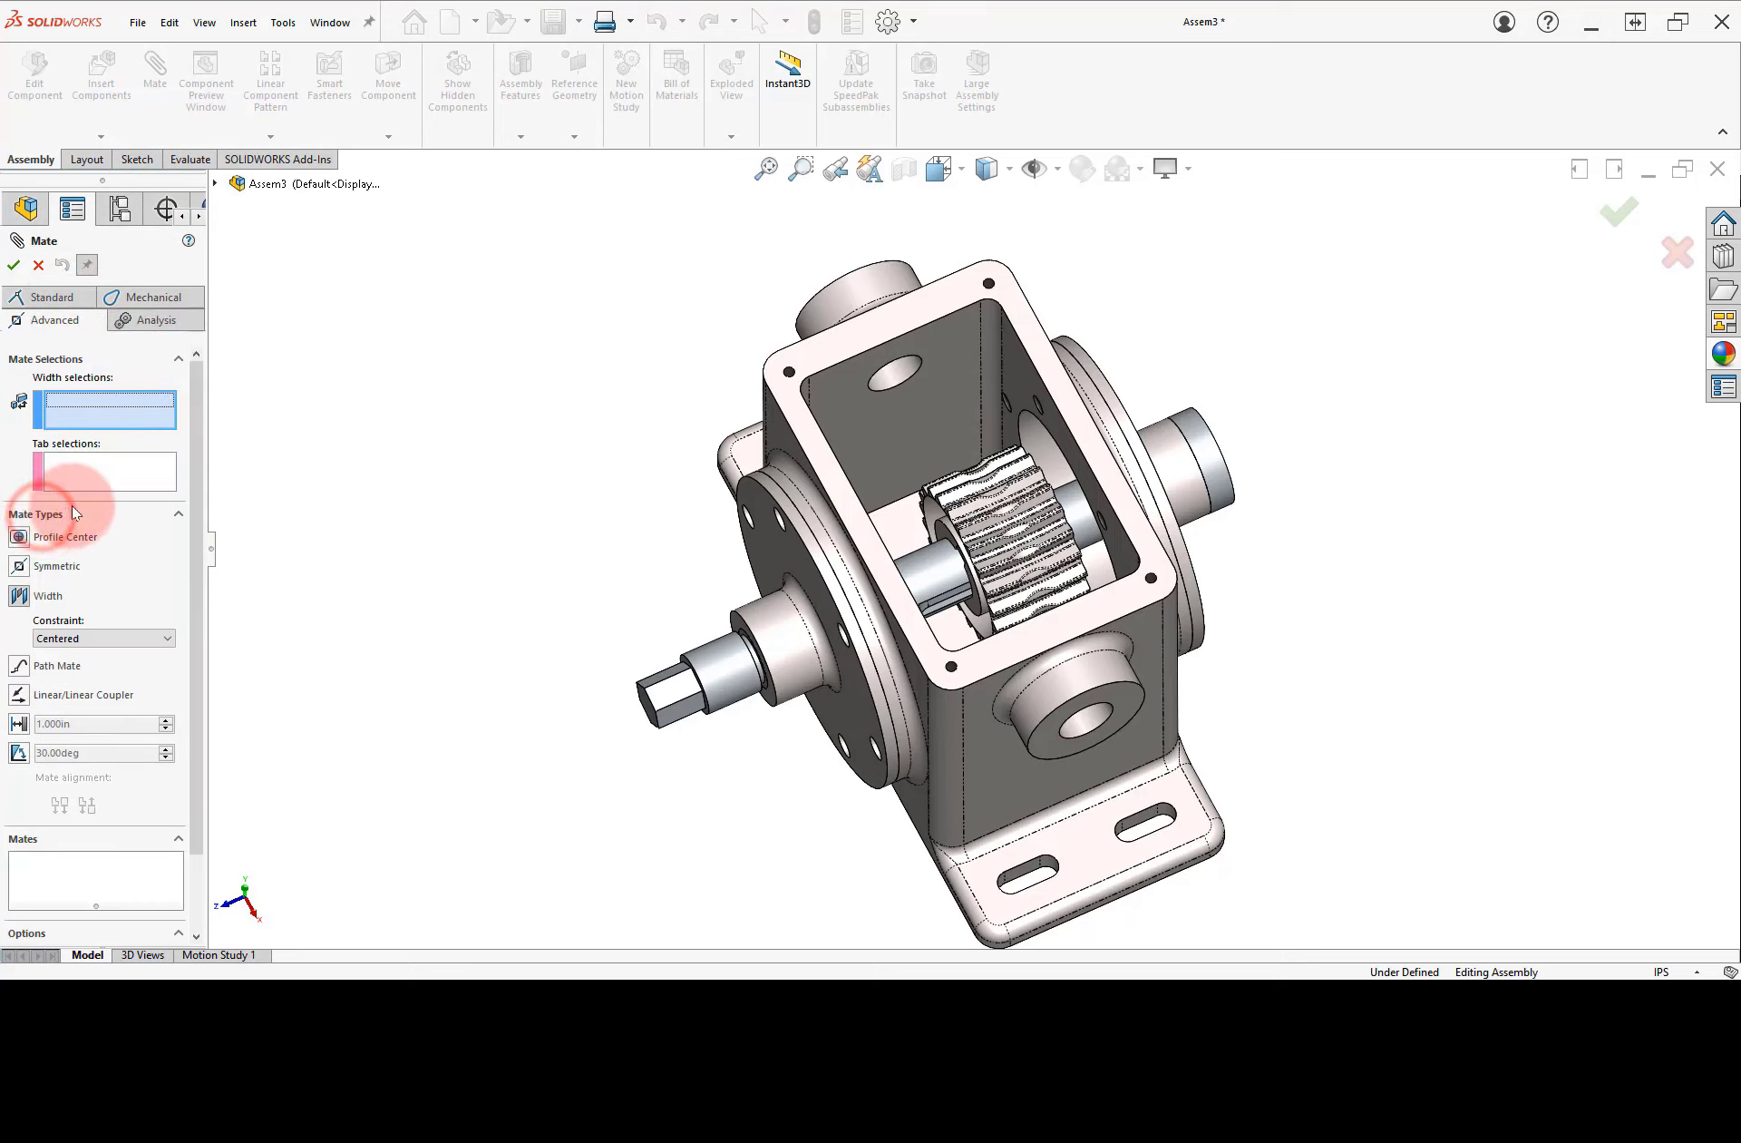
left_click(1031, 386)
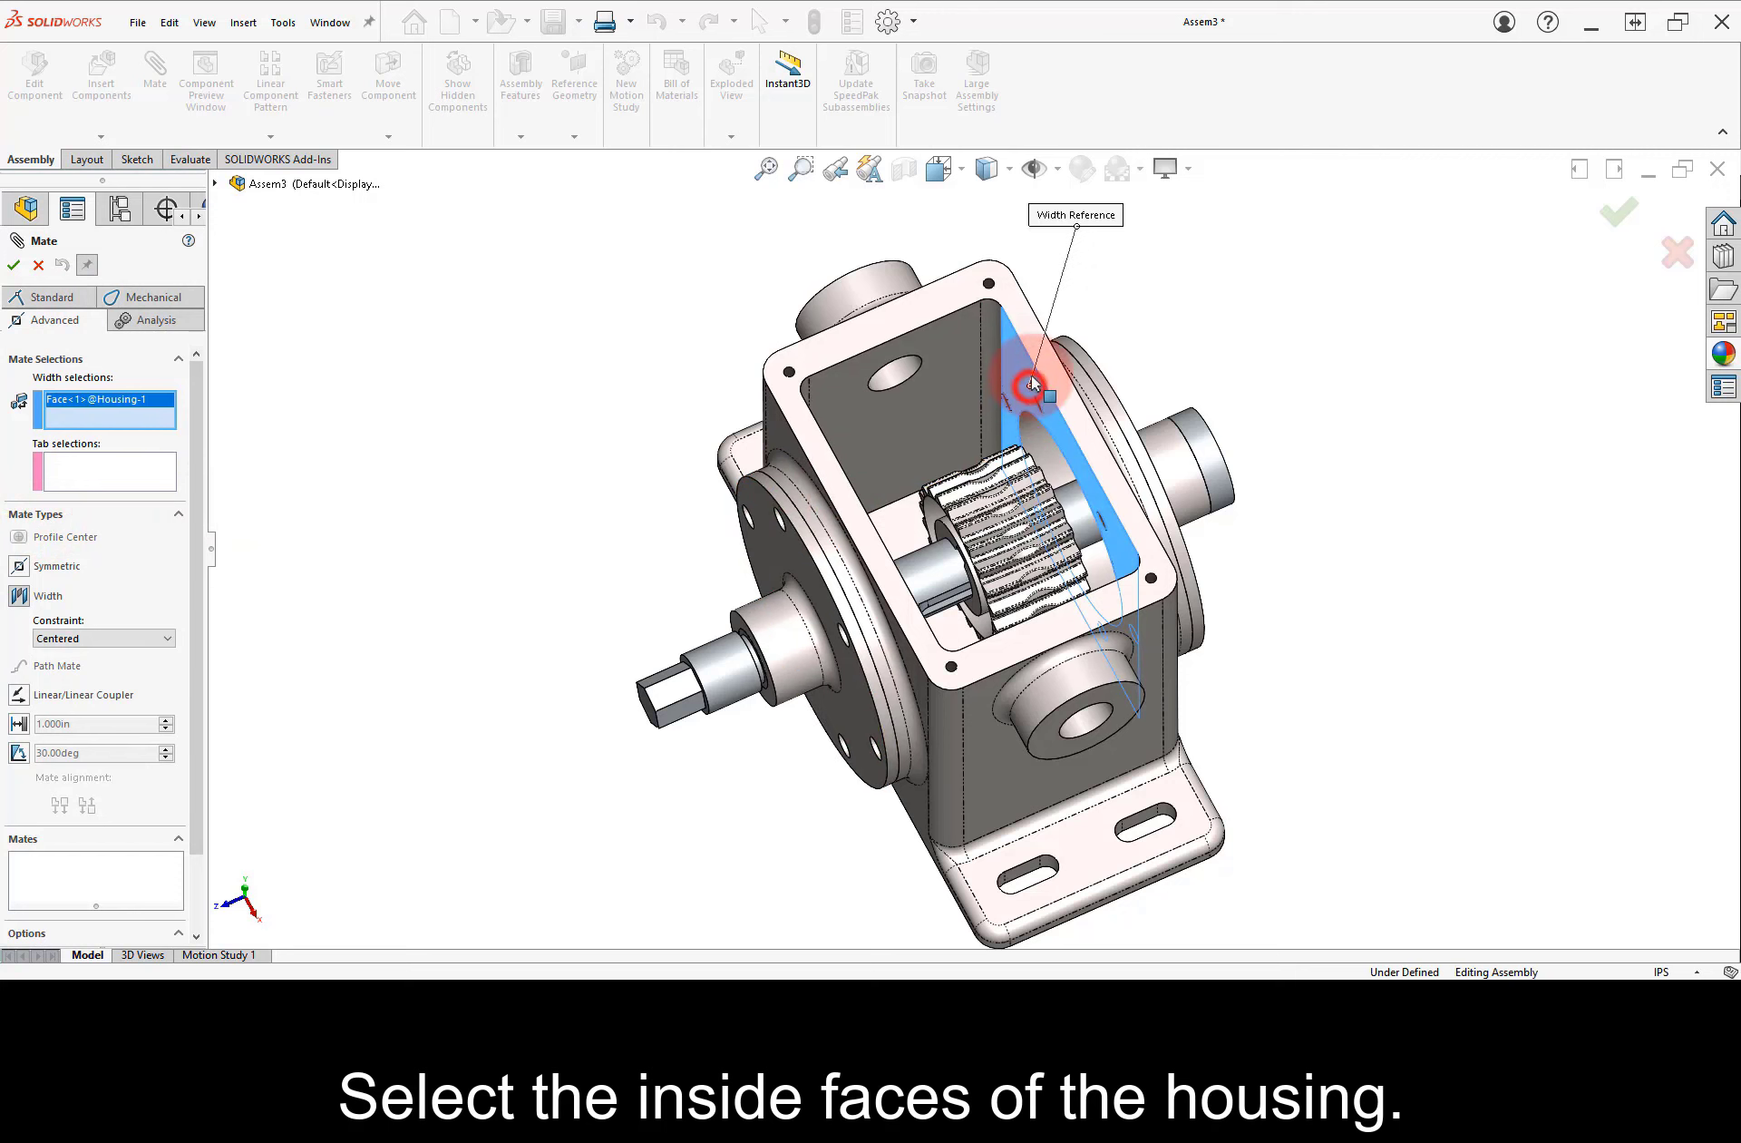
middle_click_drag(1122, 278, 801, 472)
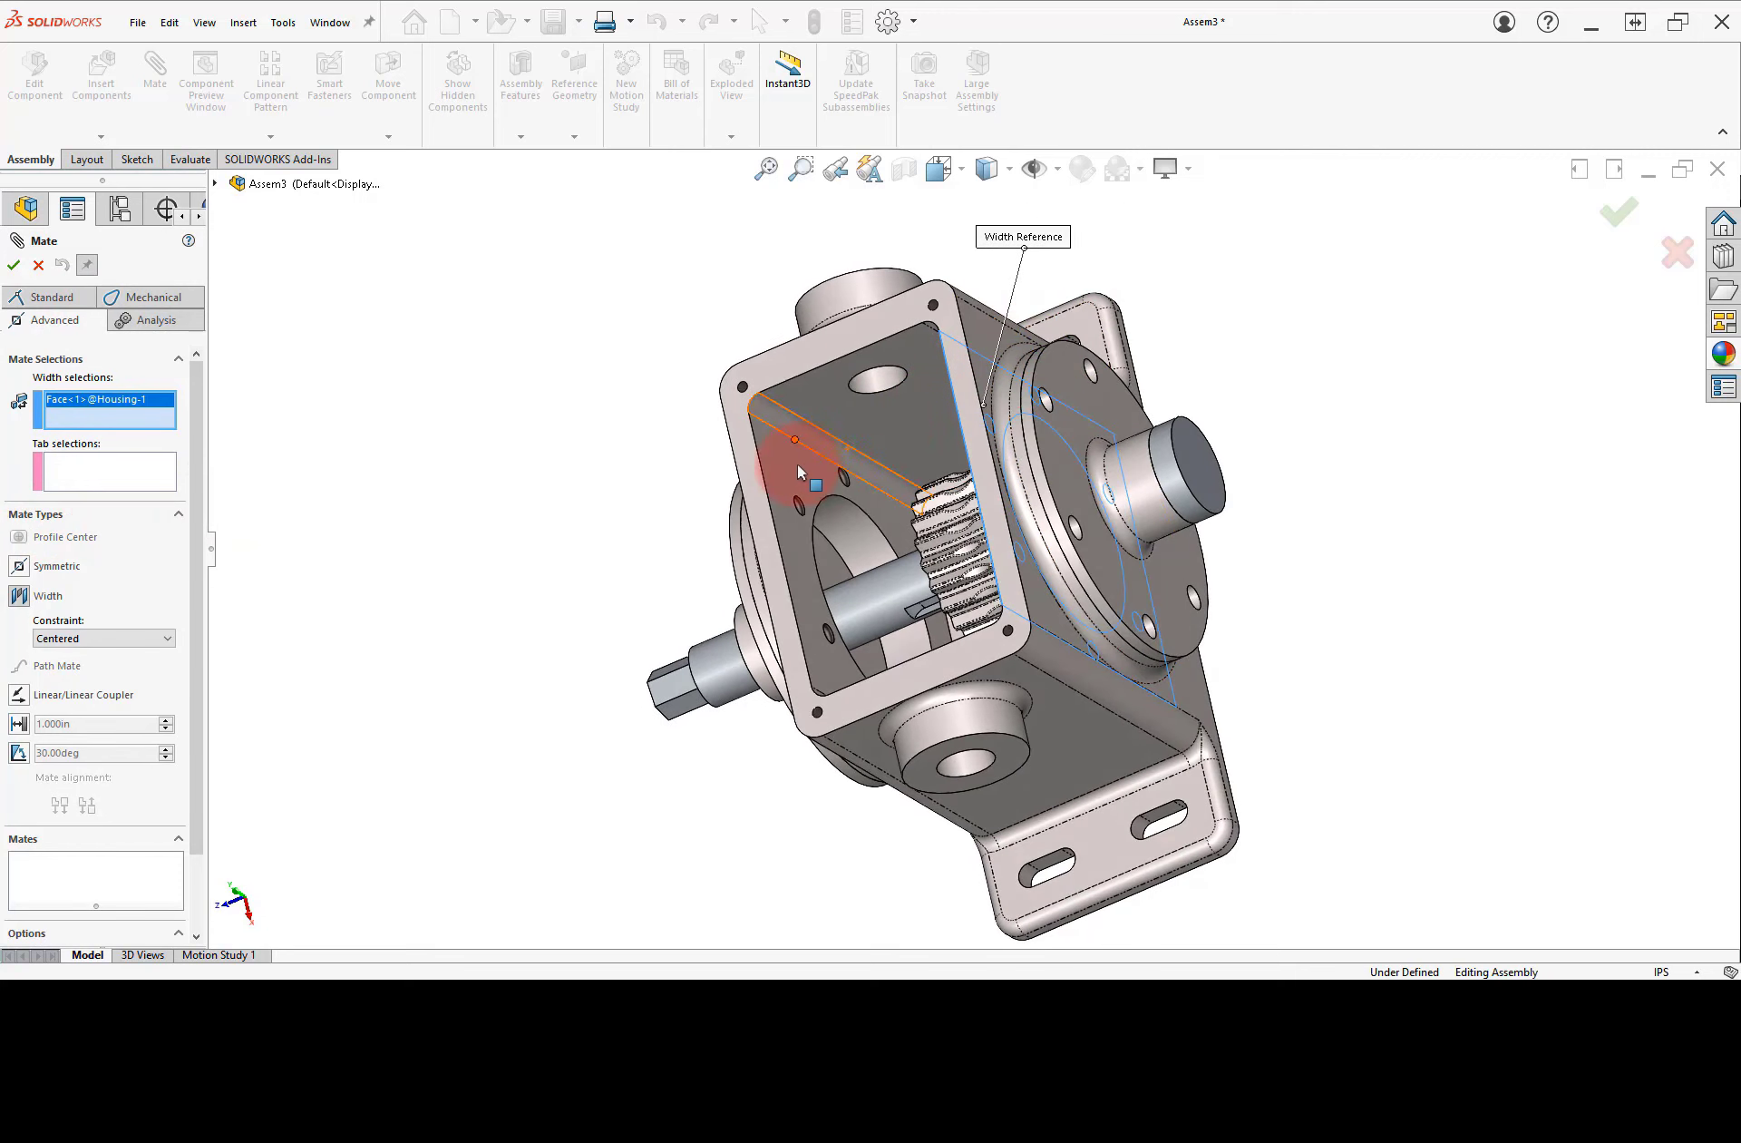
left_click(792, 469)
middle_click_drag(701, 327, 789, 280)
- Use the worm gear's two end faces as the tab selections, picking the hidden one with Select Other, and apply the centered Width mate
left_click(145, 486)
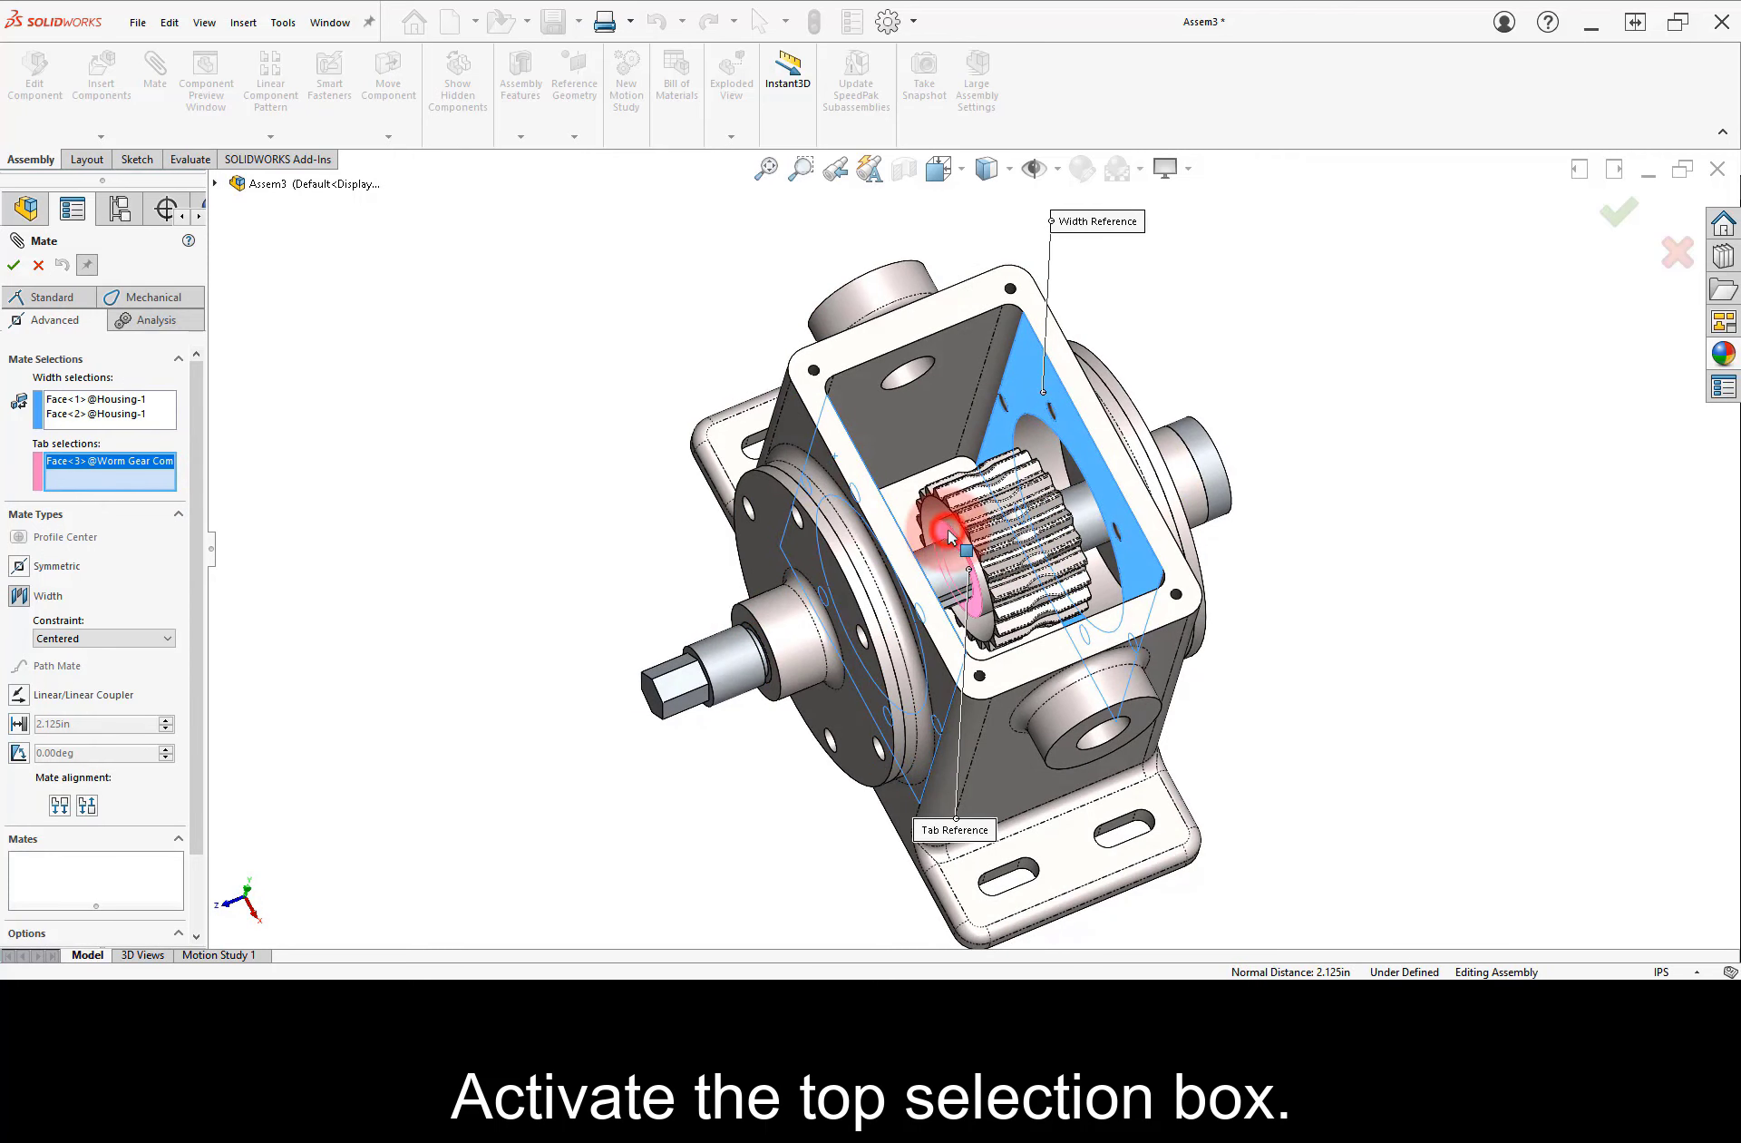
middle_click_drag(1240, 458, 1116, 429)
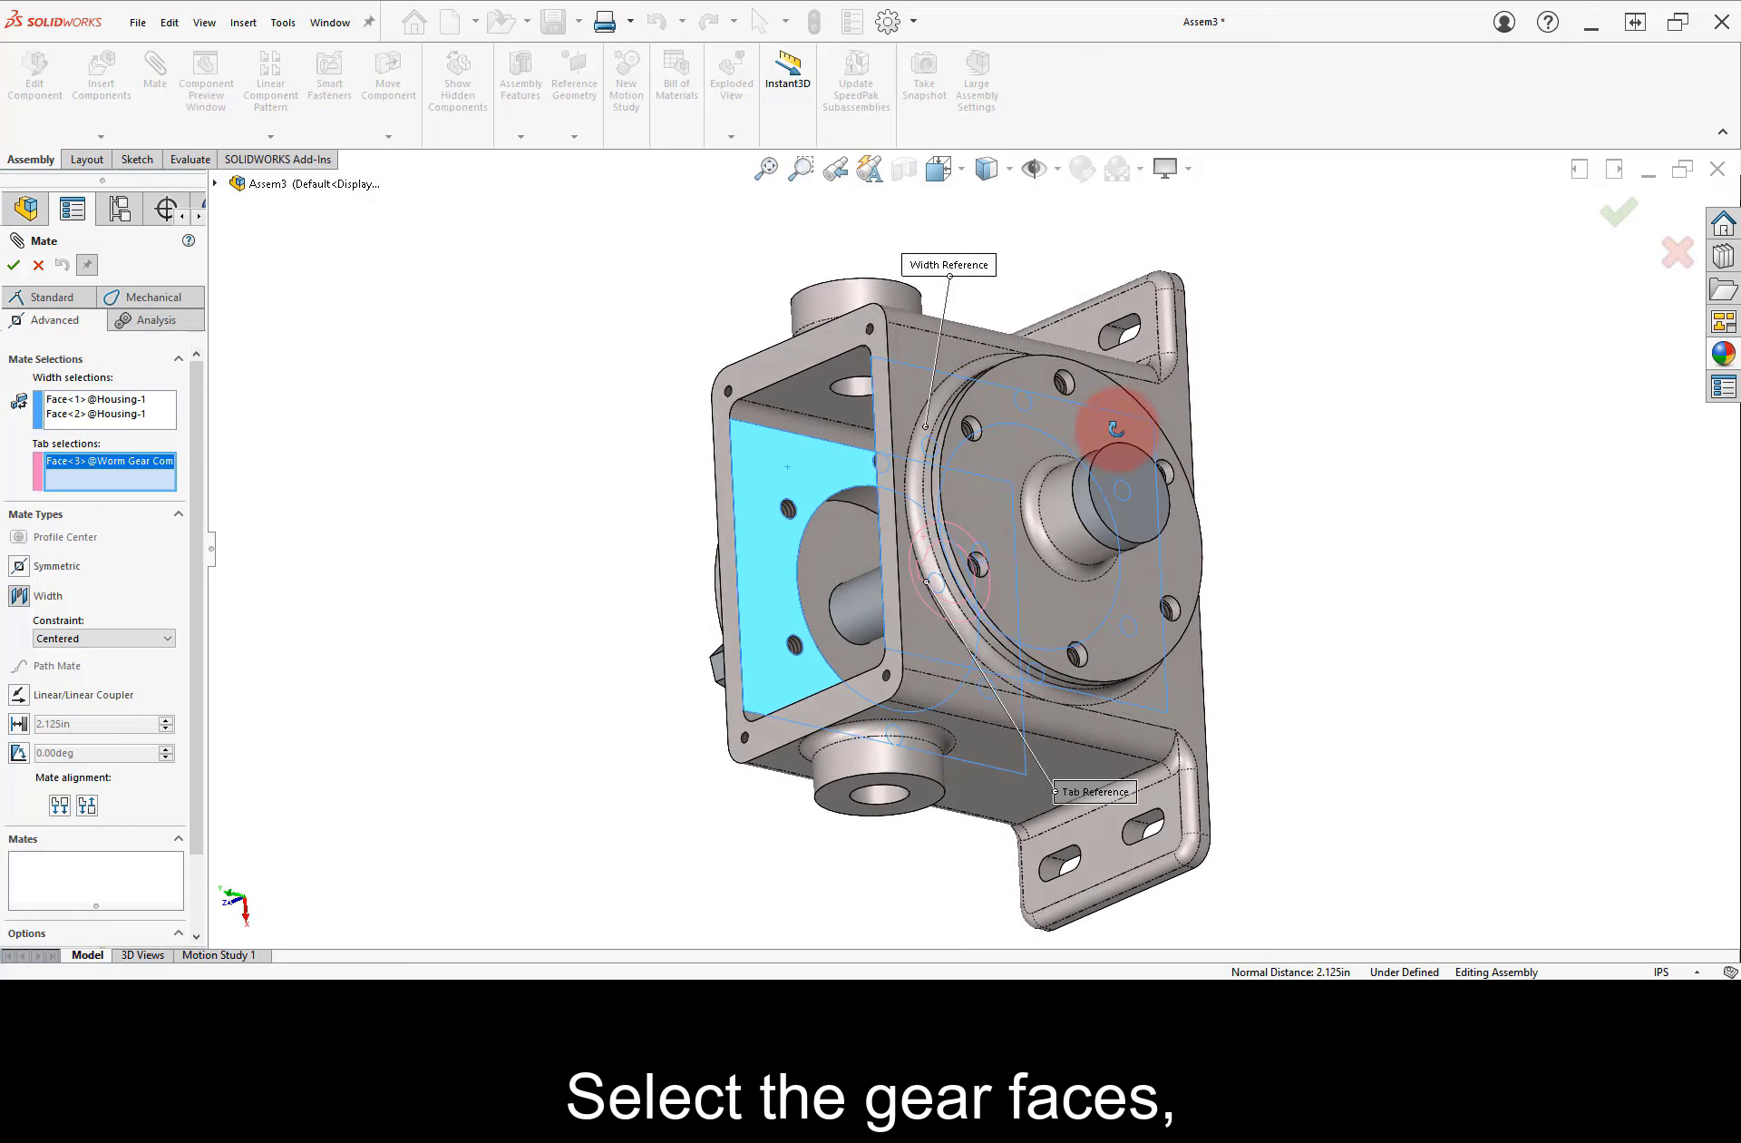
right_click(993, 497)
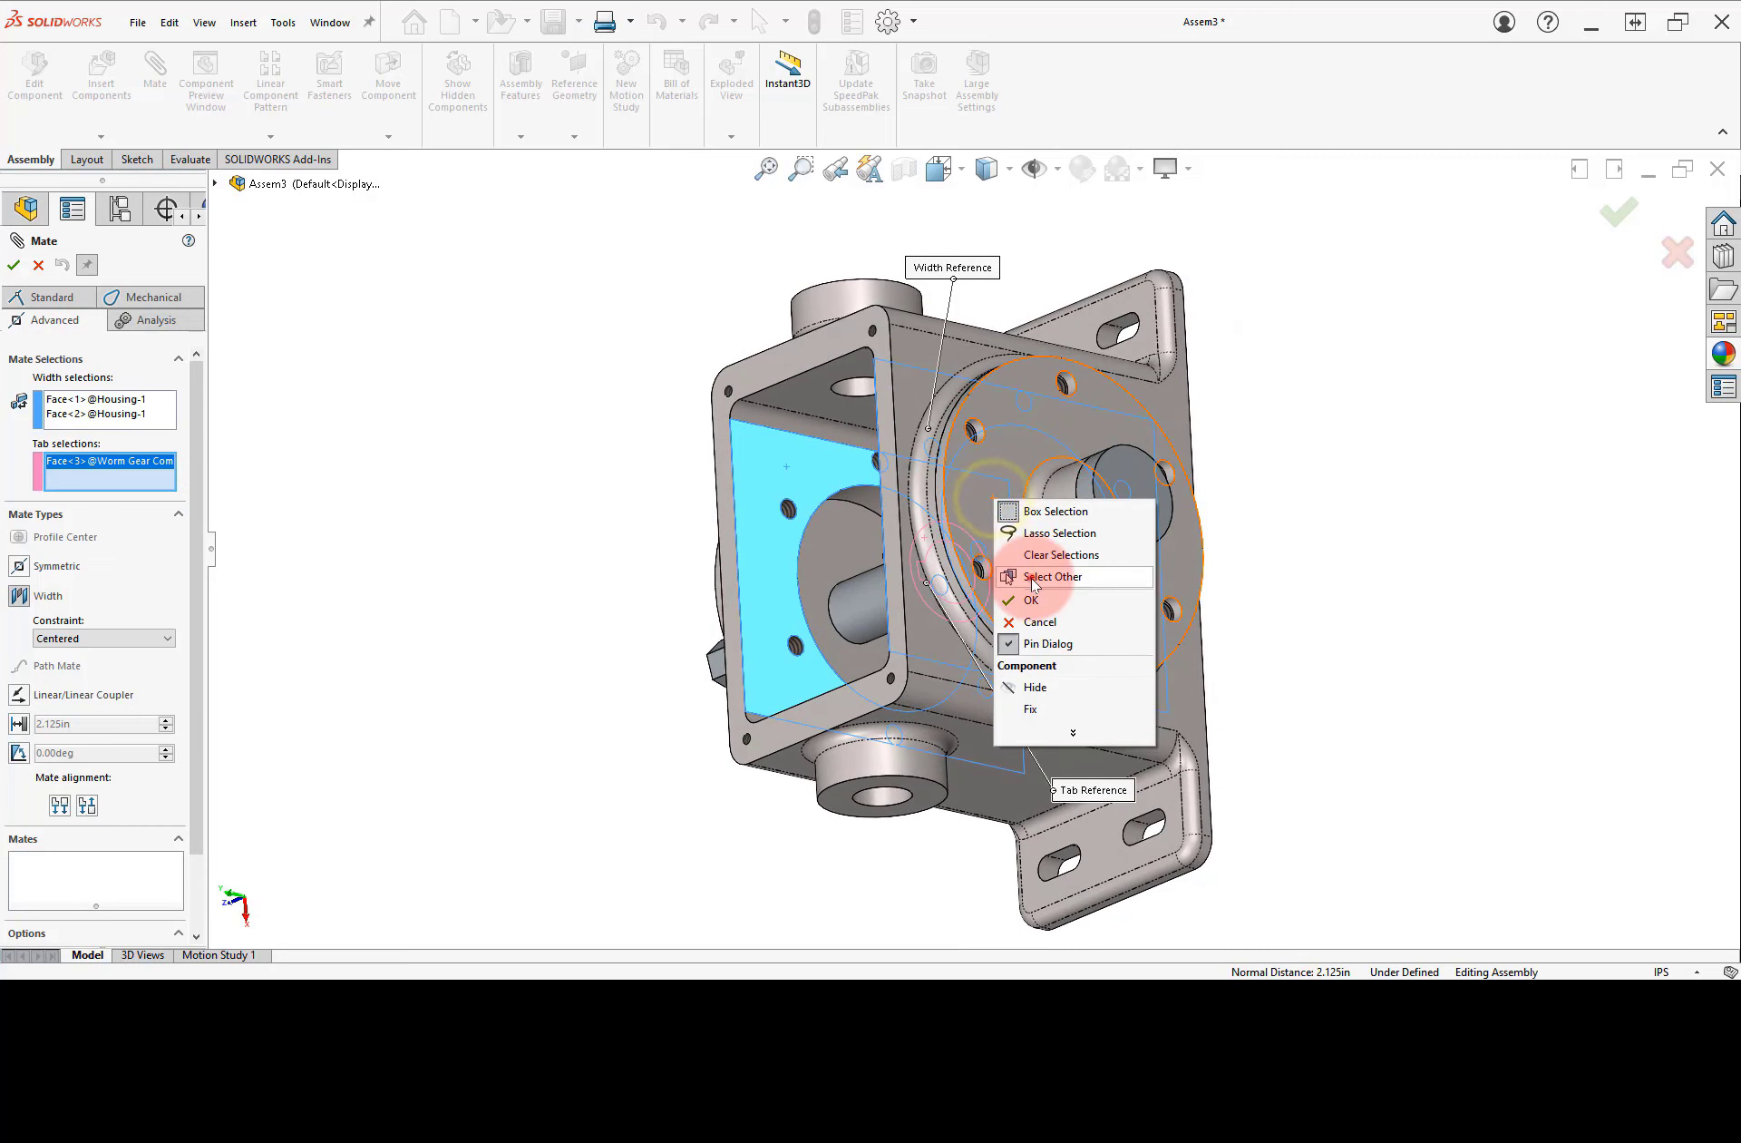
left_click(1034, 577)
left_click(1008, 477)
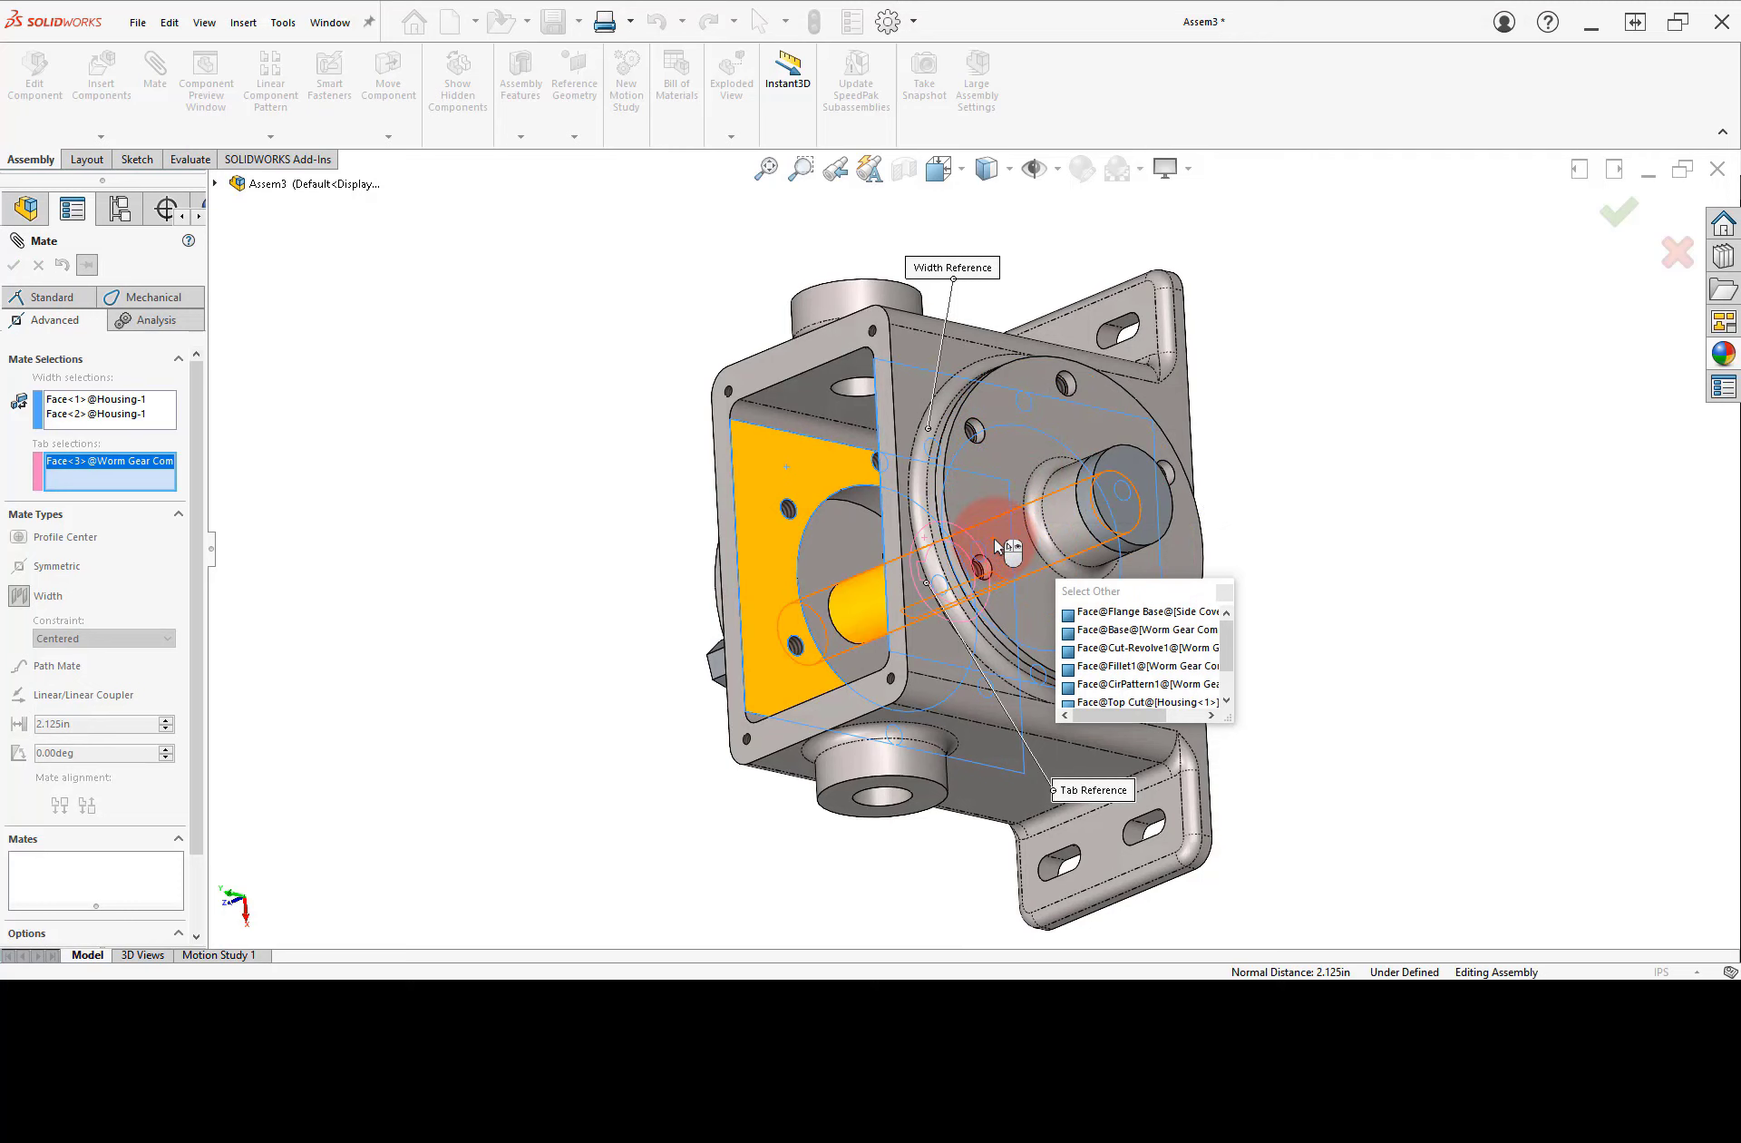
left_click(996, 505)
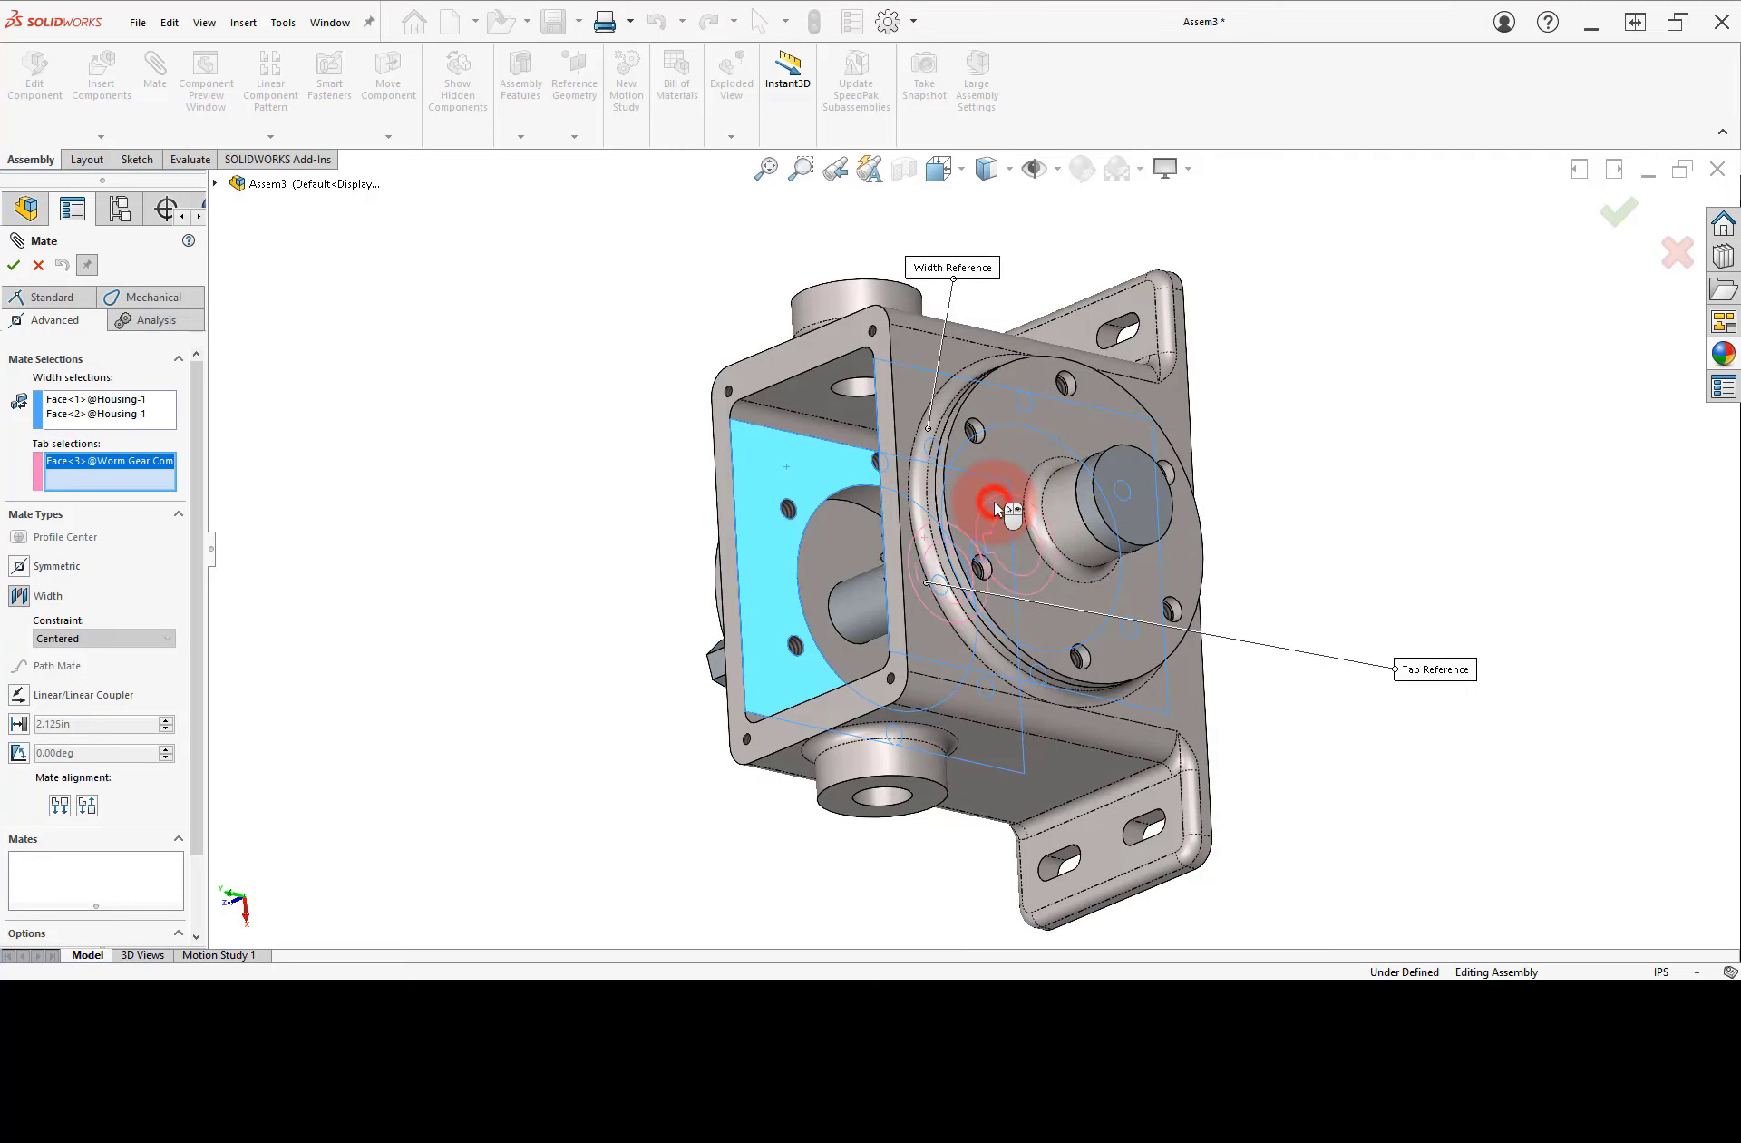
middle_click_drag(1001, 508, 1186, 373)
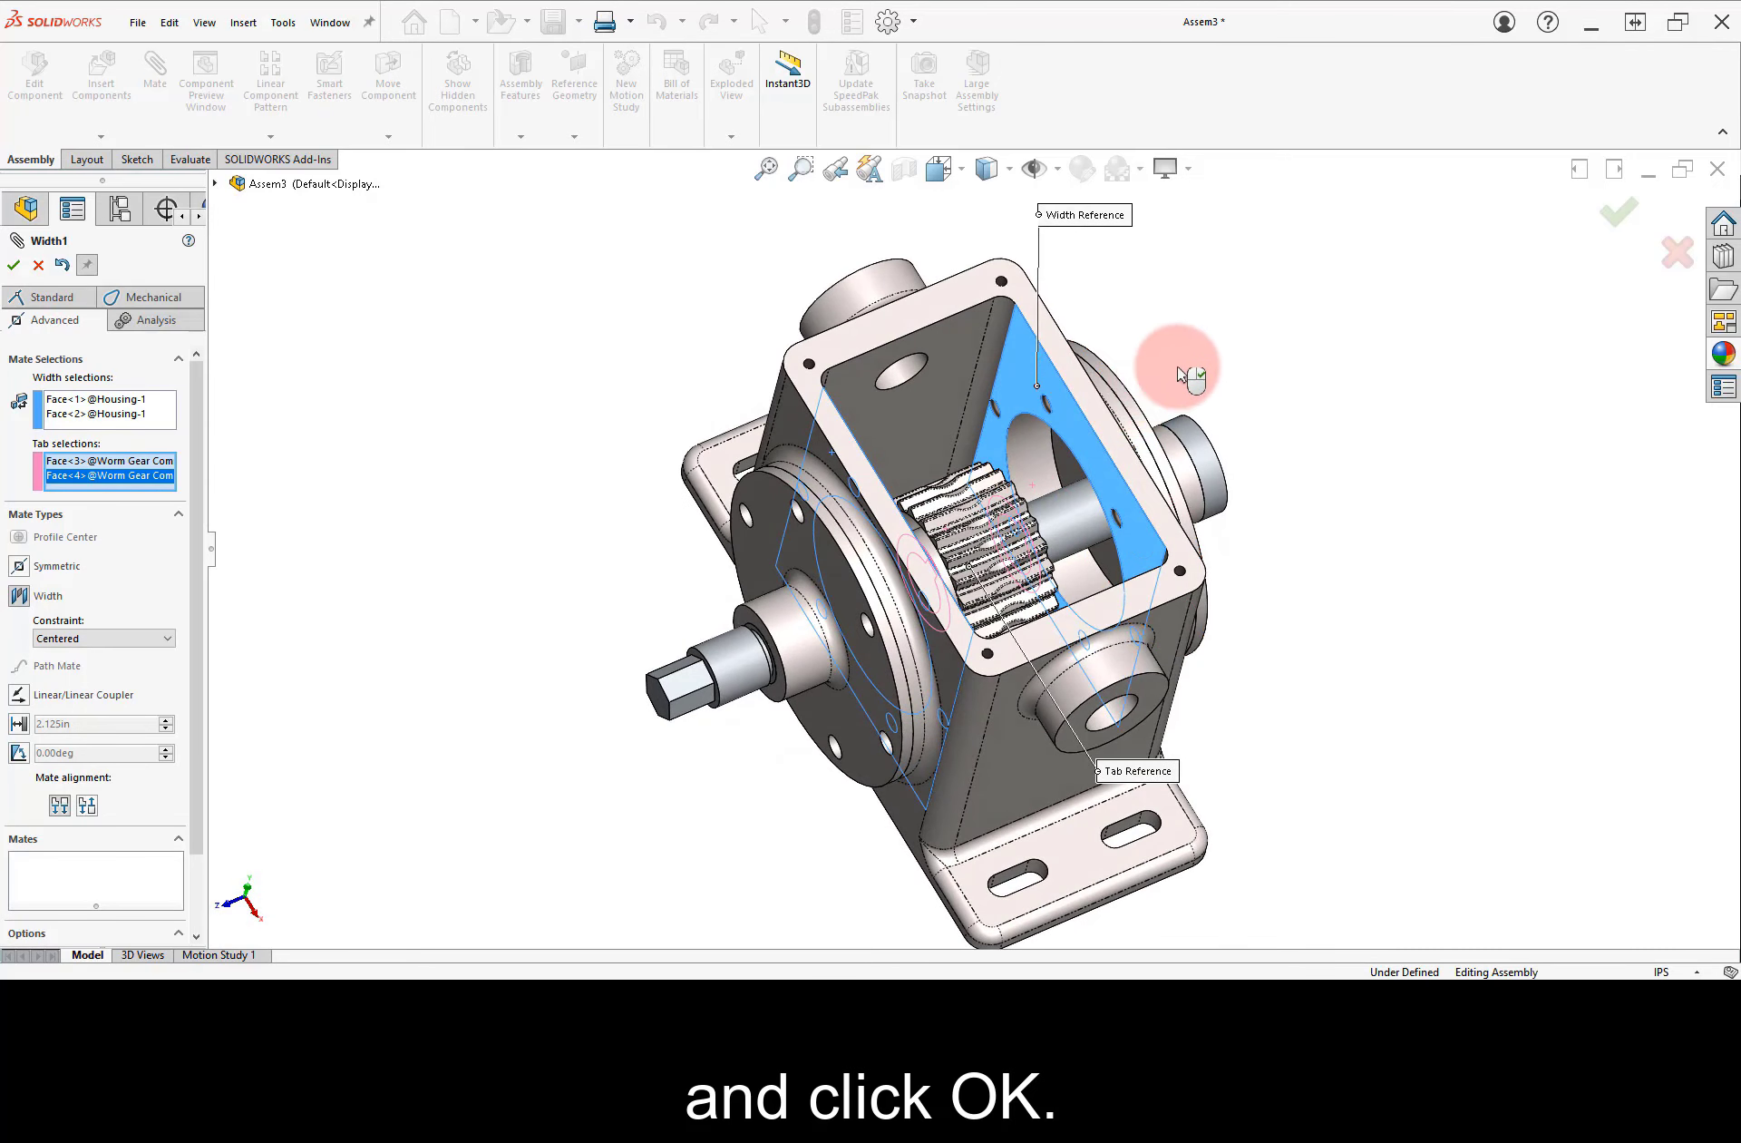
left_click(1621, 216)
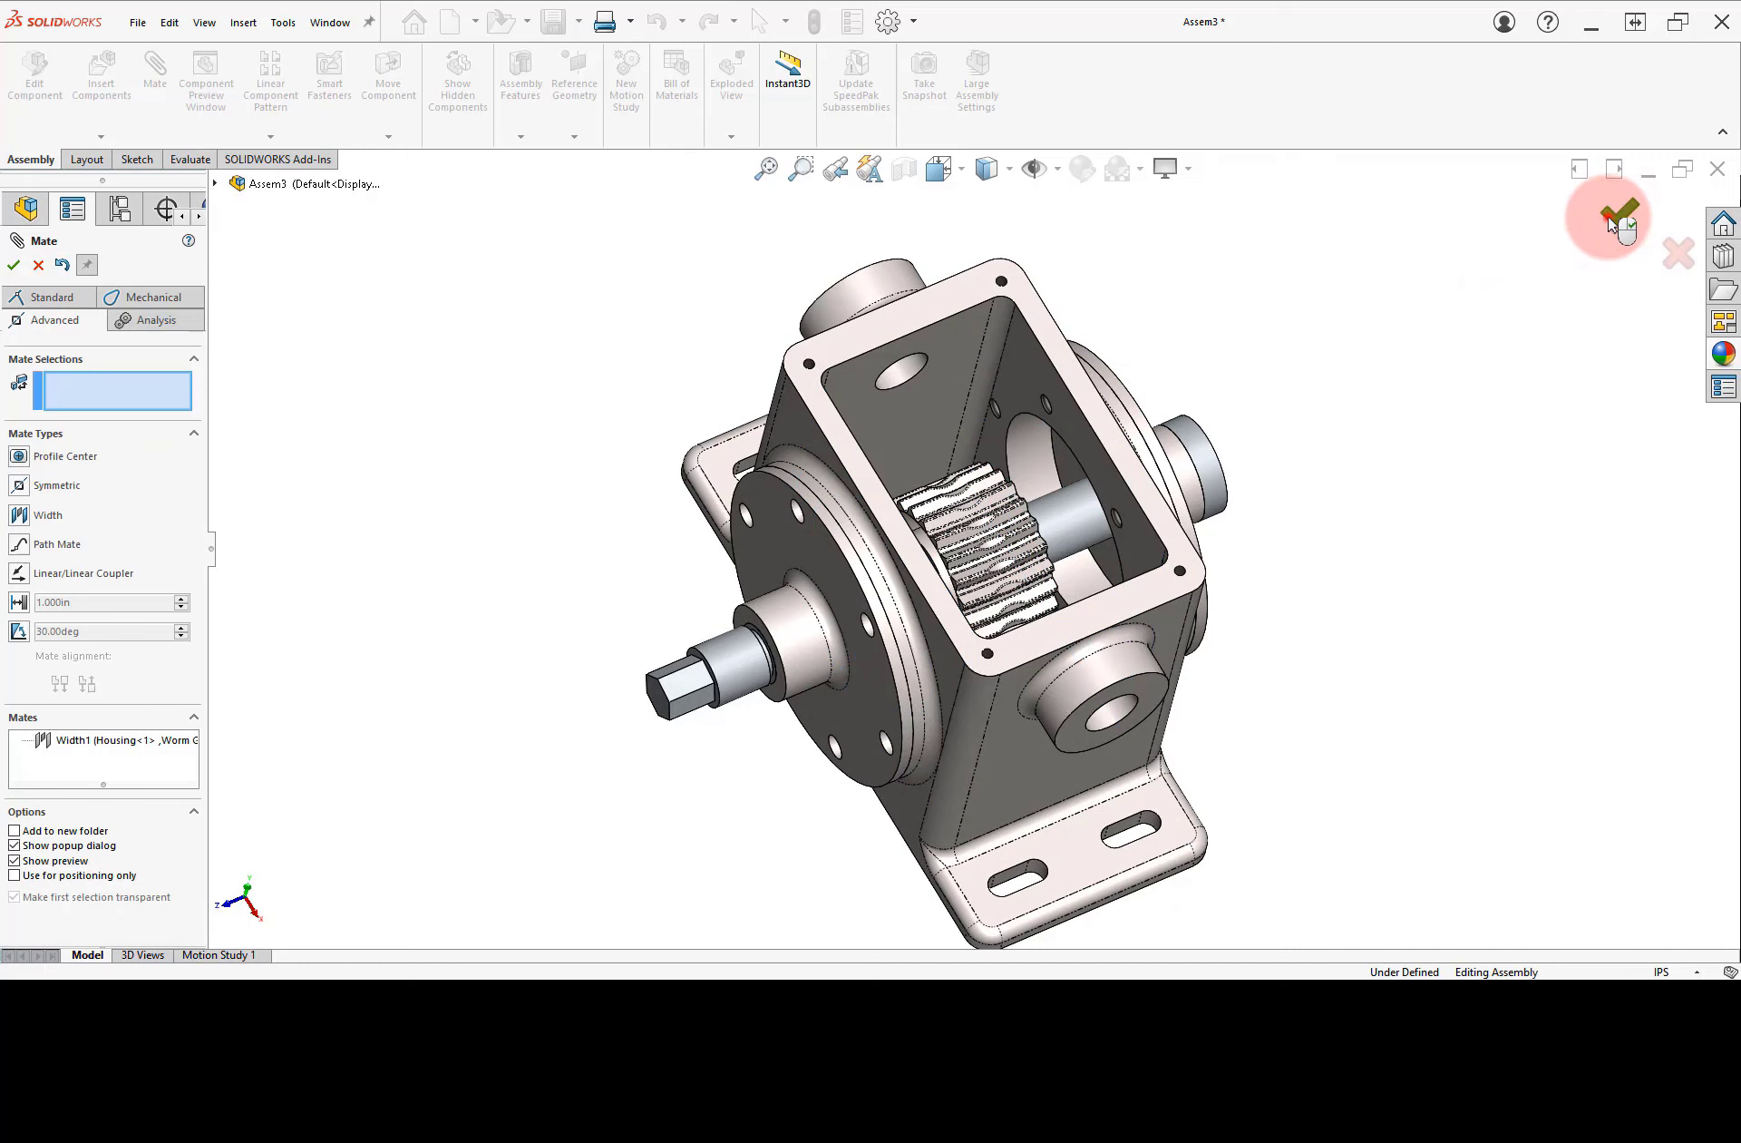
left_click(1621, 218)
mouse_move(1017, 543)
left_mouse_down()
mouse_move(1022, 573)
mouse_move(1001, 523)
left_mouse_up()
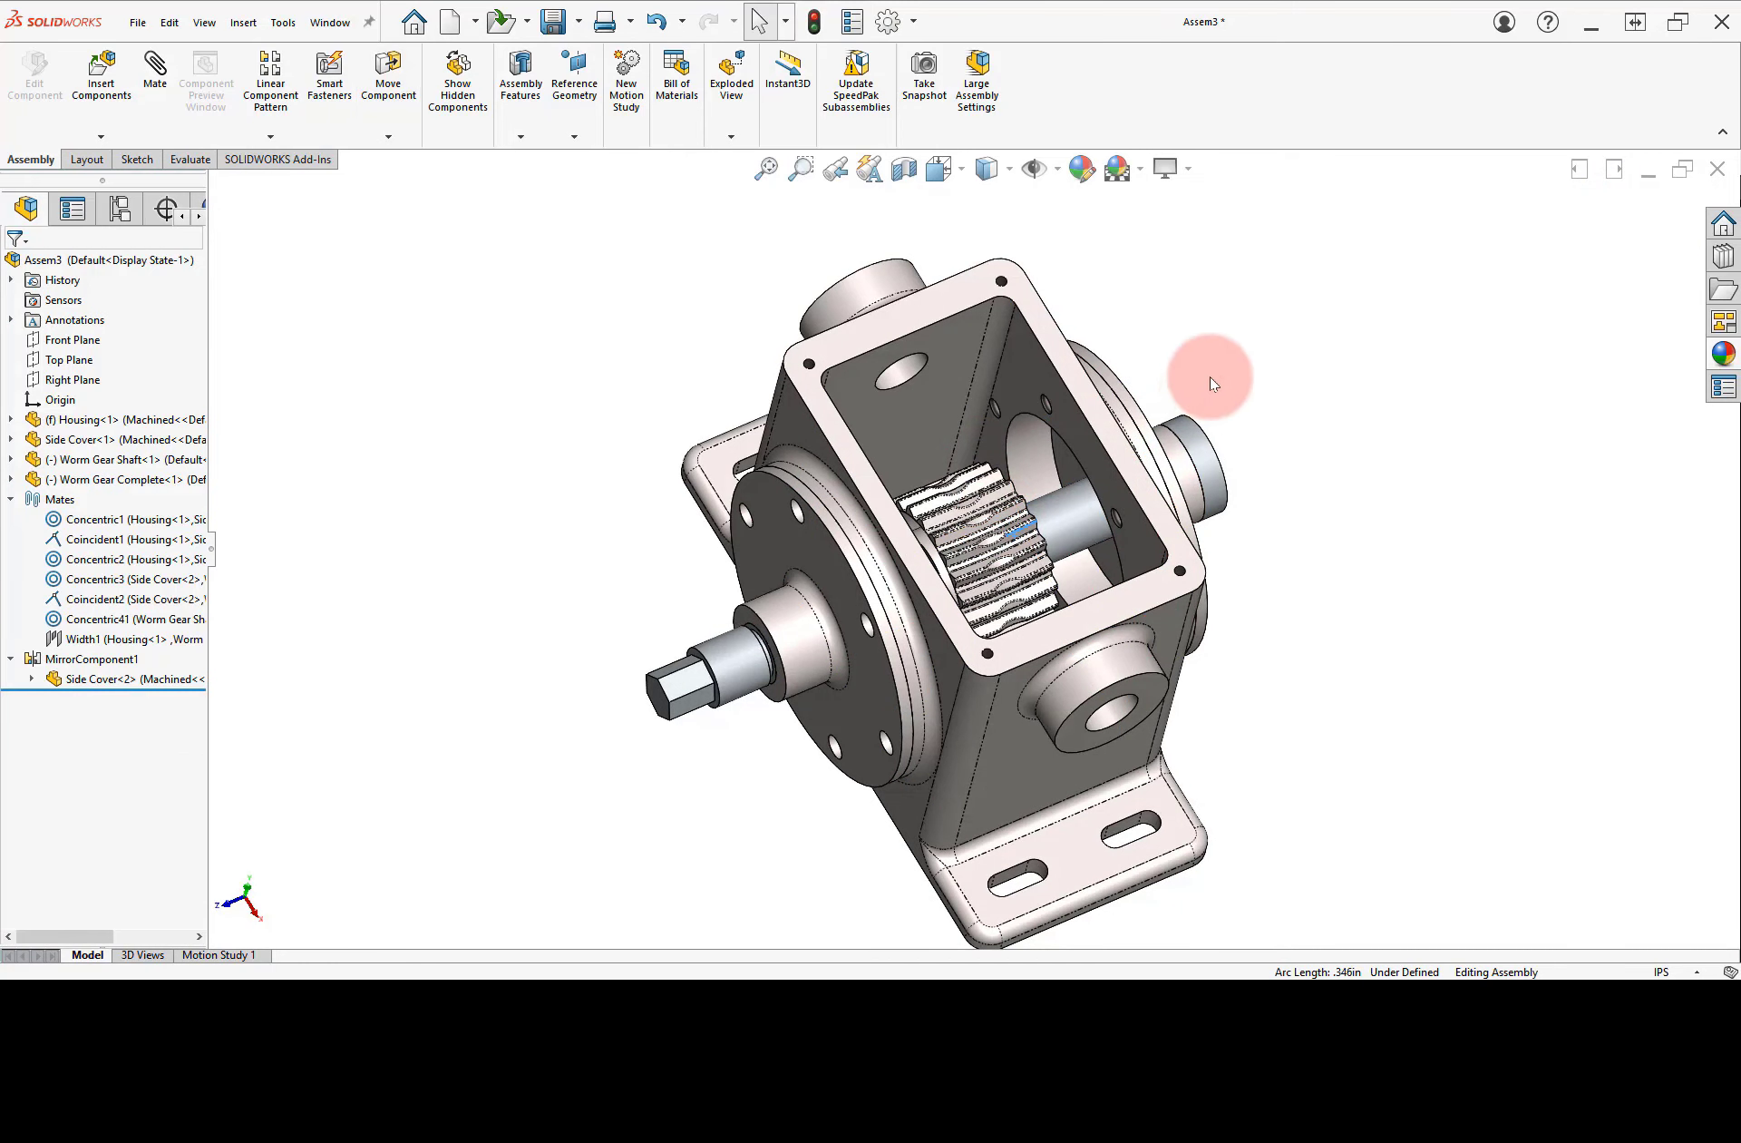
- Hide the housing component to expose the worm gear and shaft
middle_click_drag(1213, 384, 1178, 388)
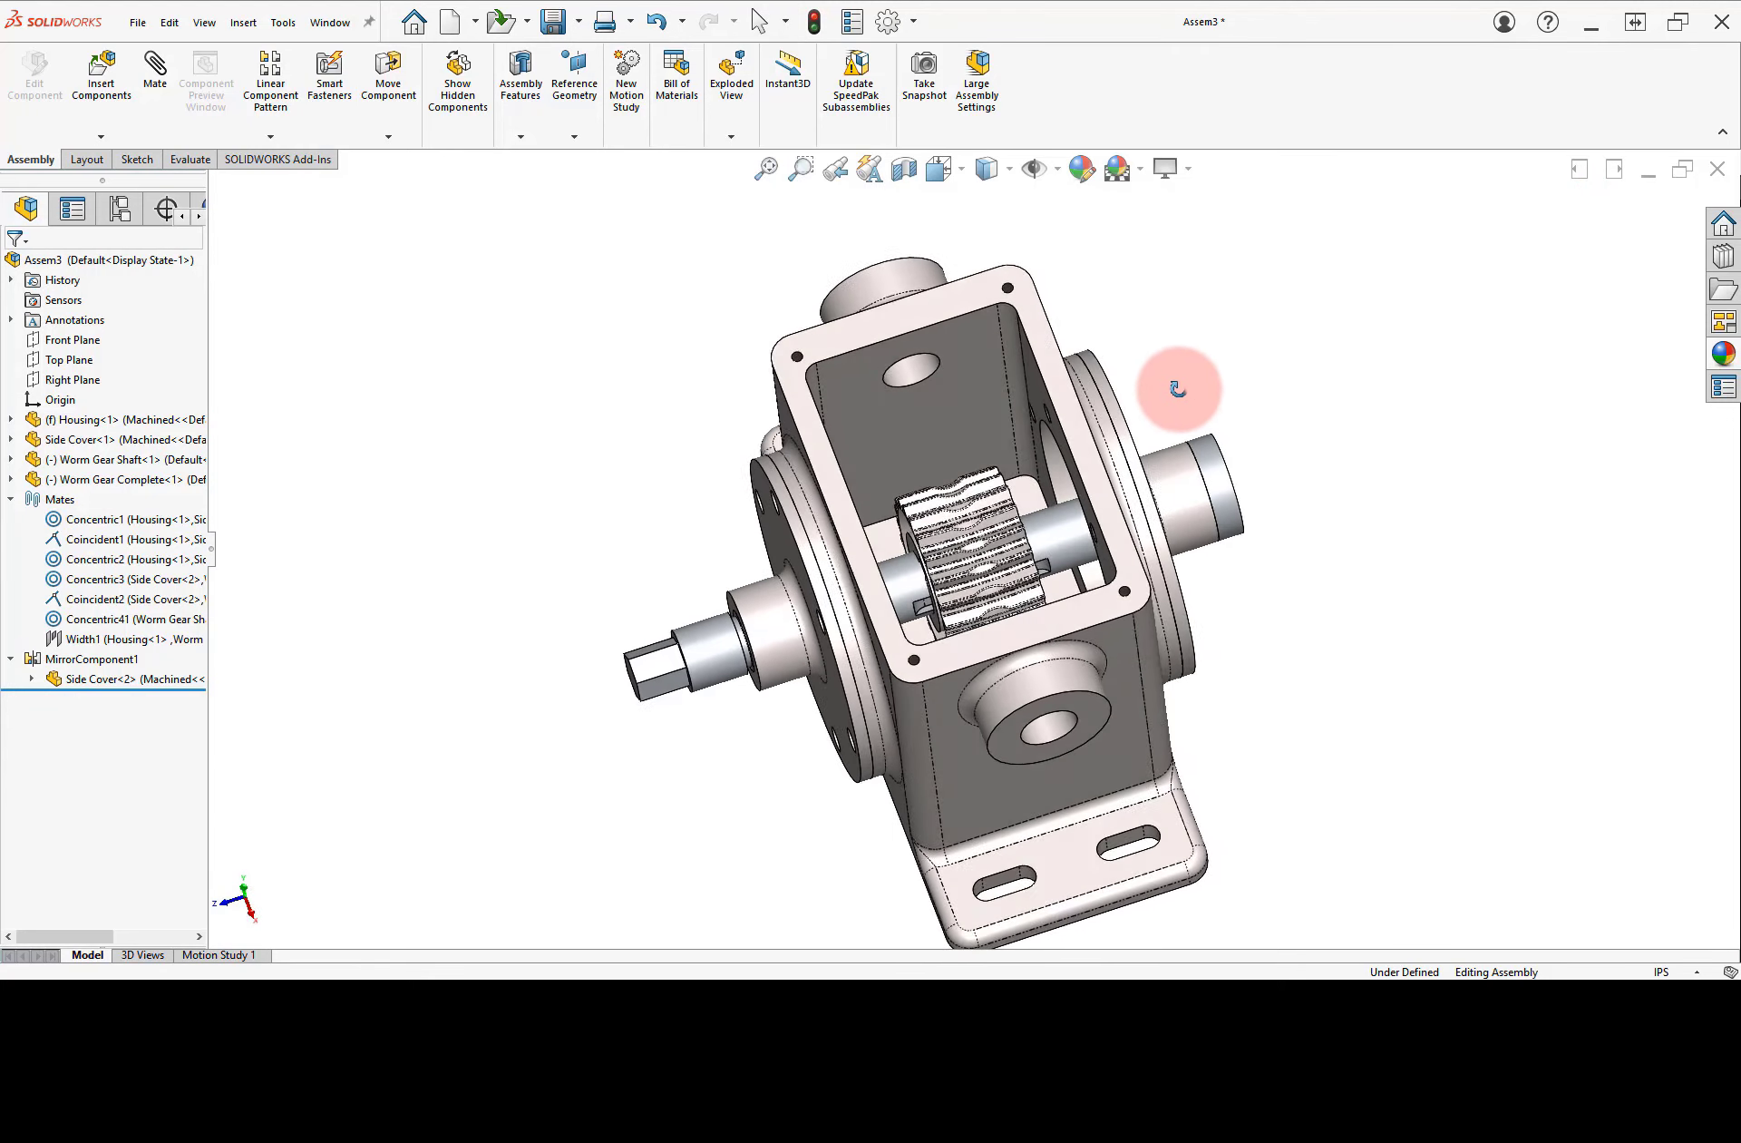
left_click(1030, 311)
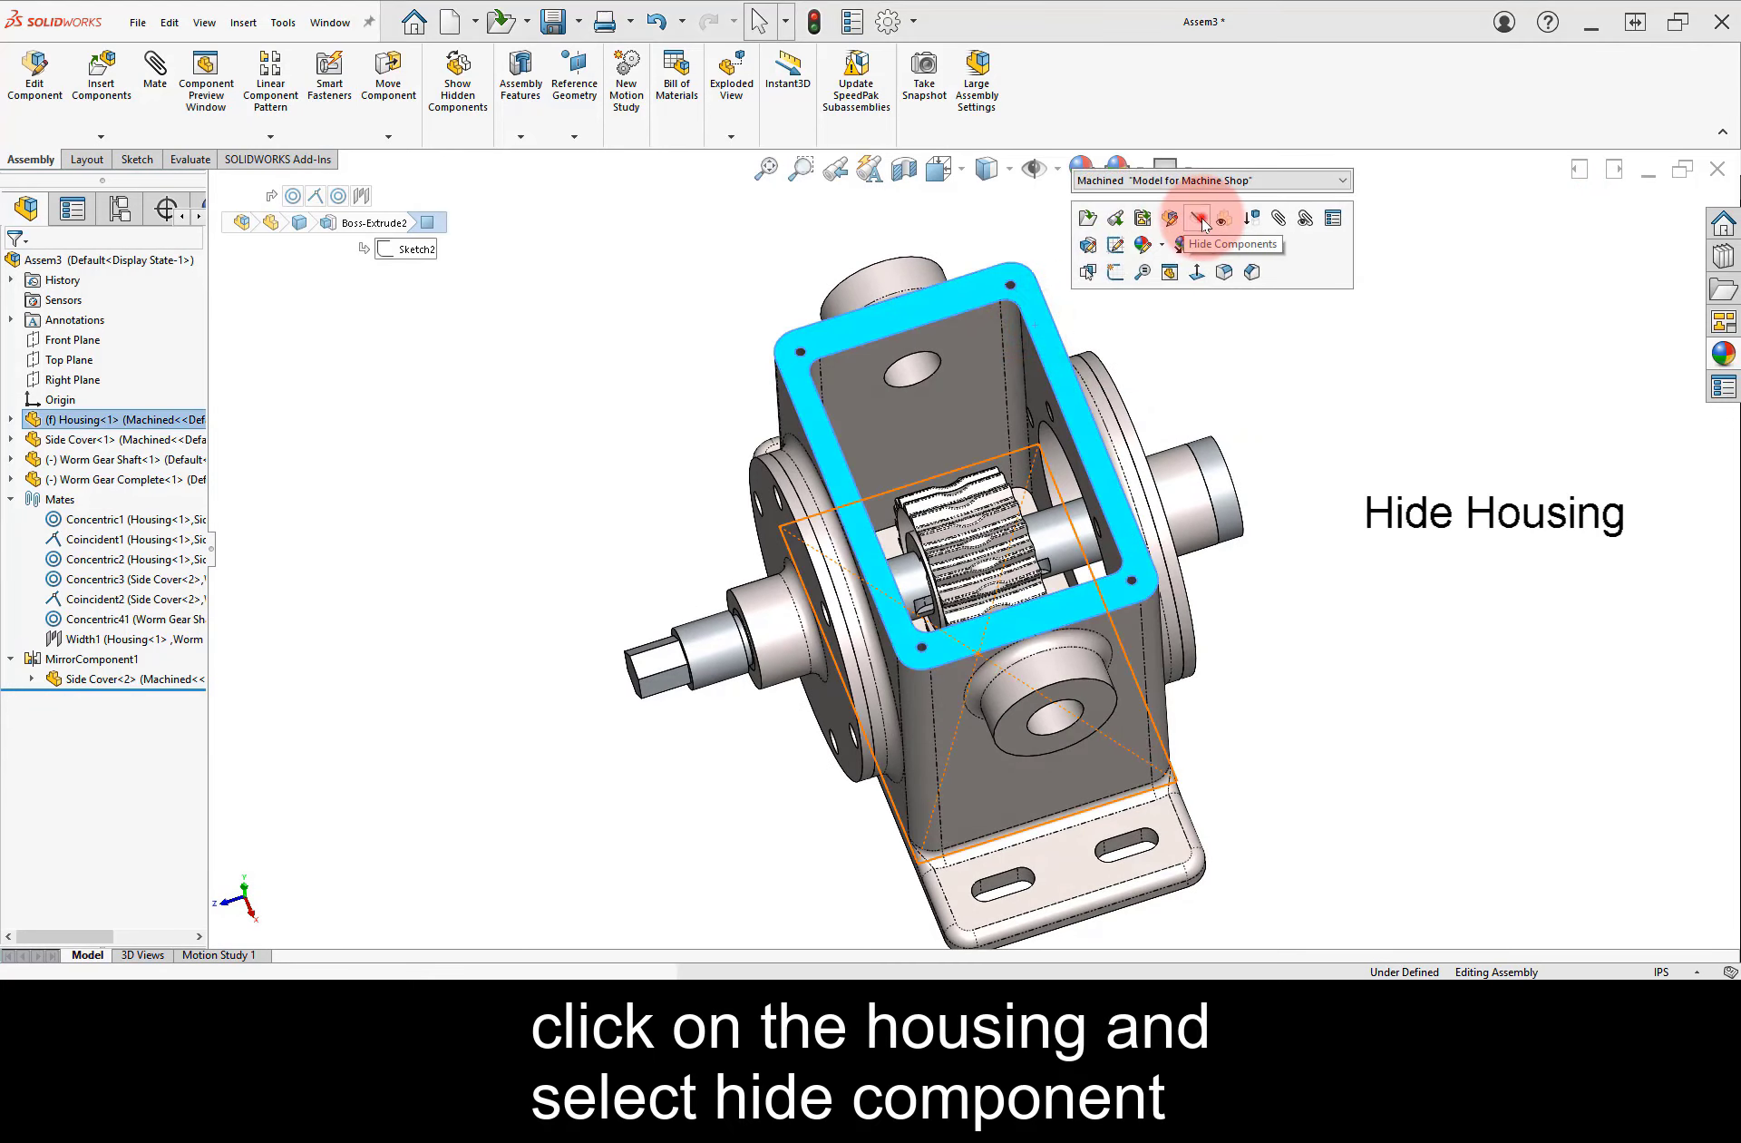
left_click(1200, 221)
- Rotate the worm gear shaft and the worm gear about their axis to bring their keyways roughly into line
scroll(944, 599, "down", 5)
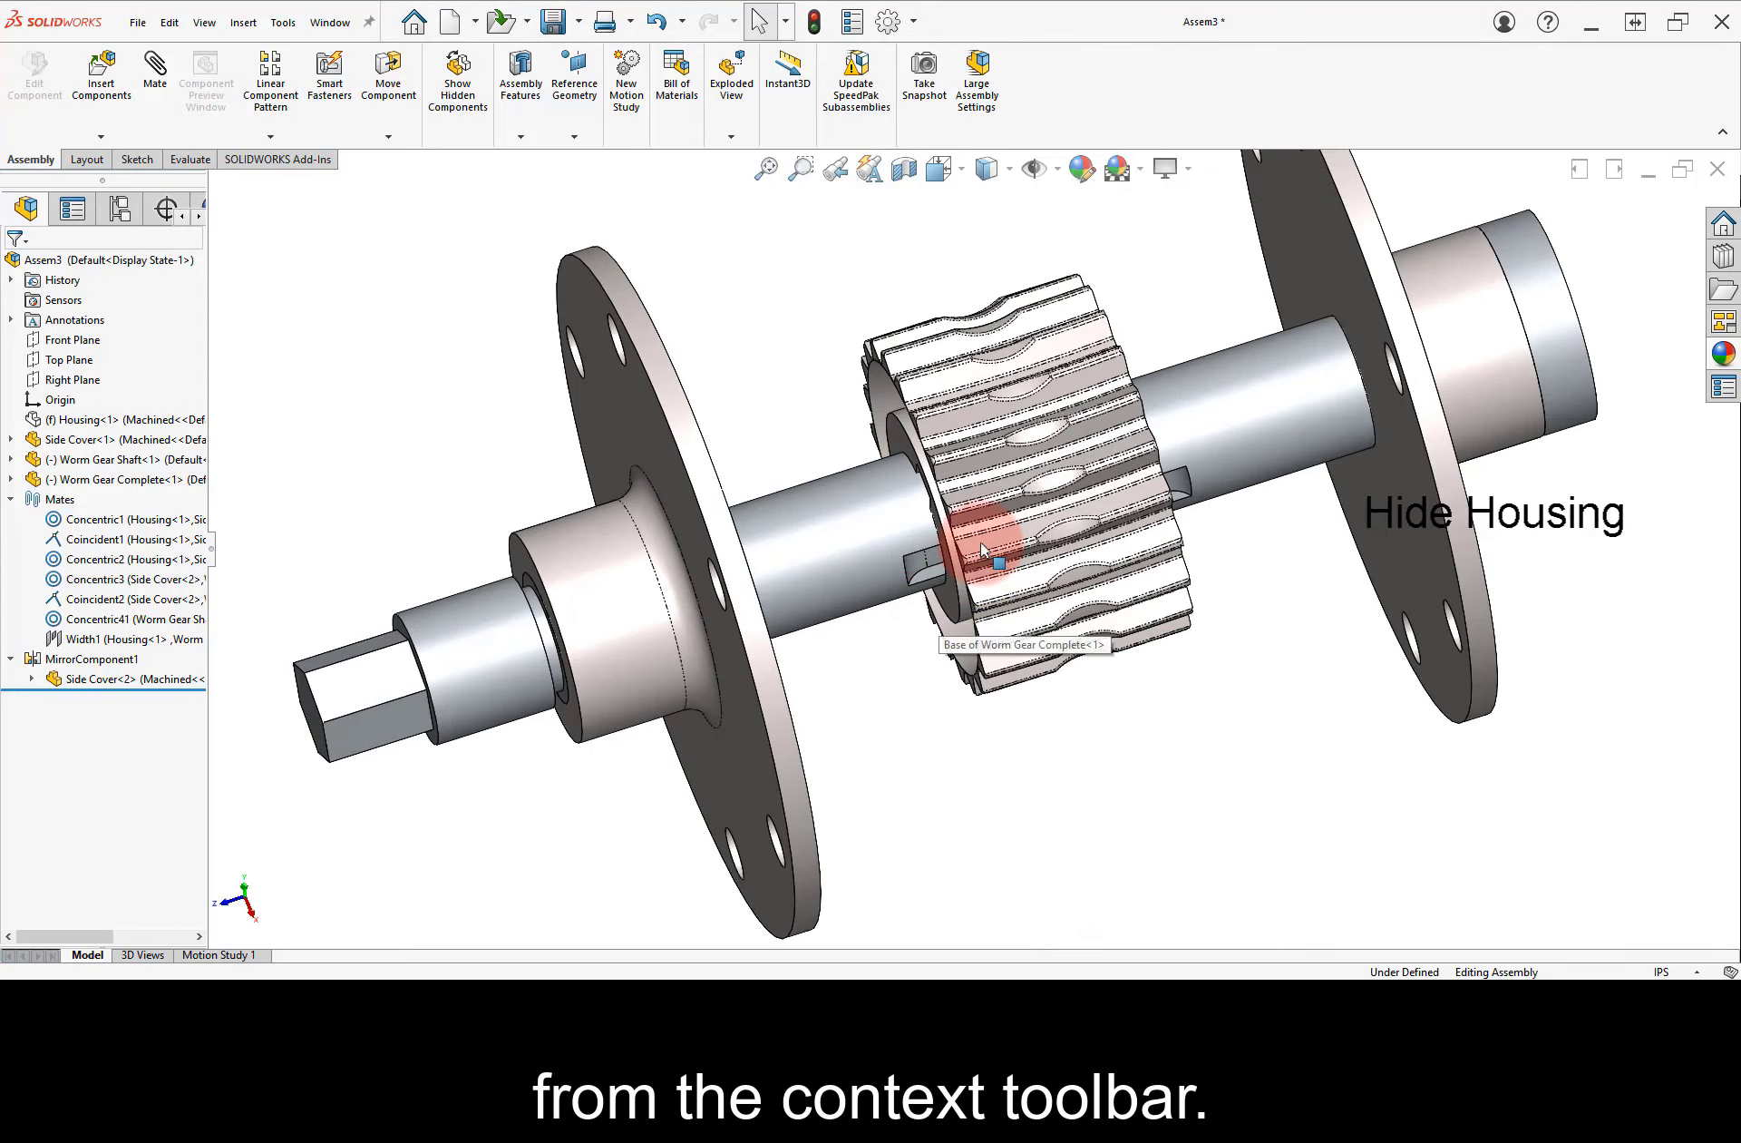
mouse_move(982, 549)
middle_mouse_down()
mouse_move(953, 447)
mouse_move(1019, 420)
middle_mouse_up()
left_click(1222, 526)
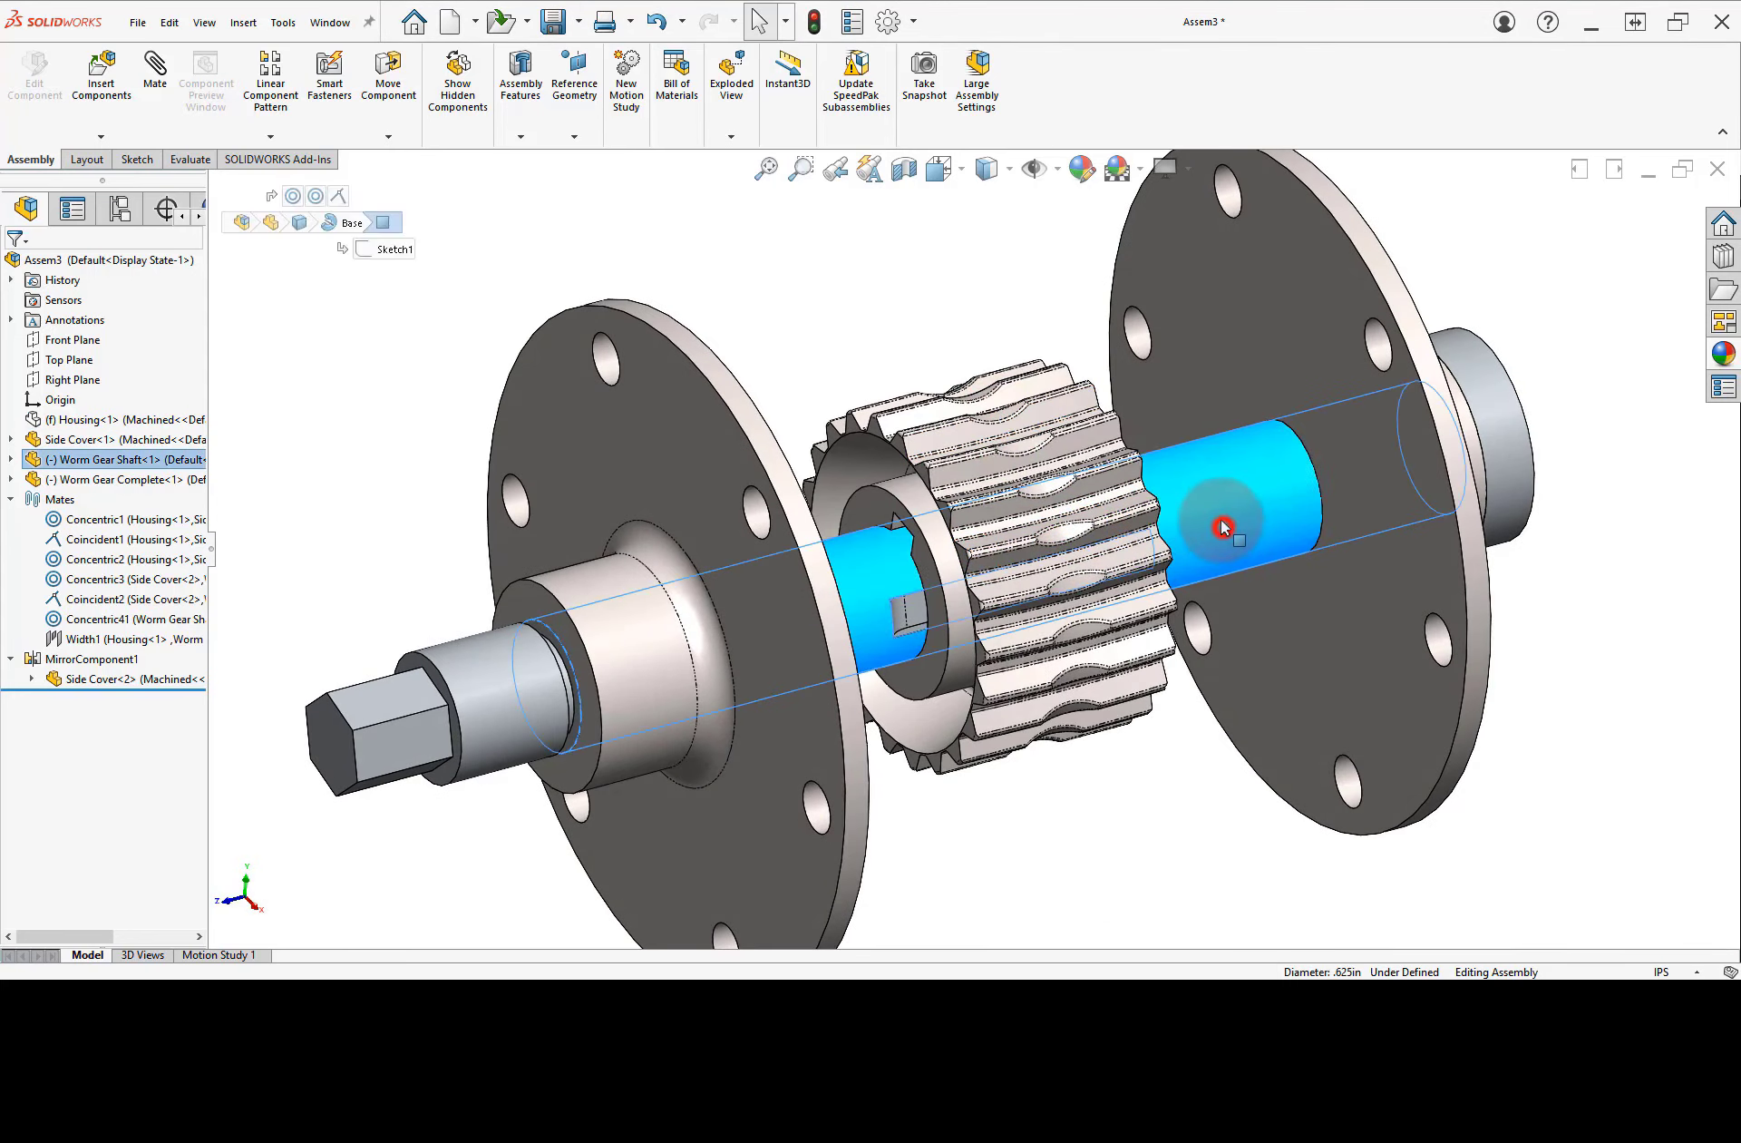
left_click_drag(1223, 526, 1165, 474)
left_click_drag(1116, 542, 1048, 476)
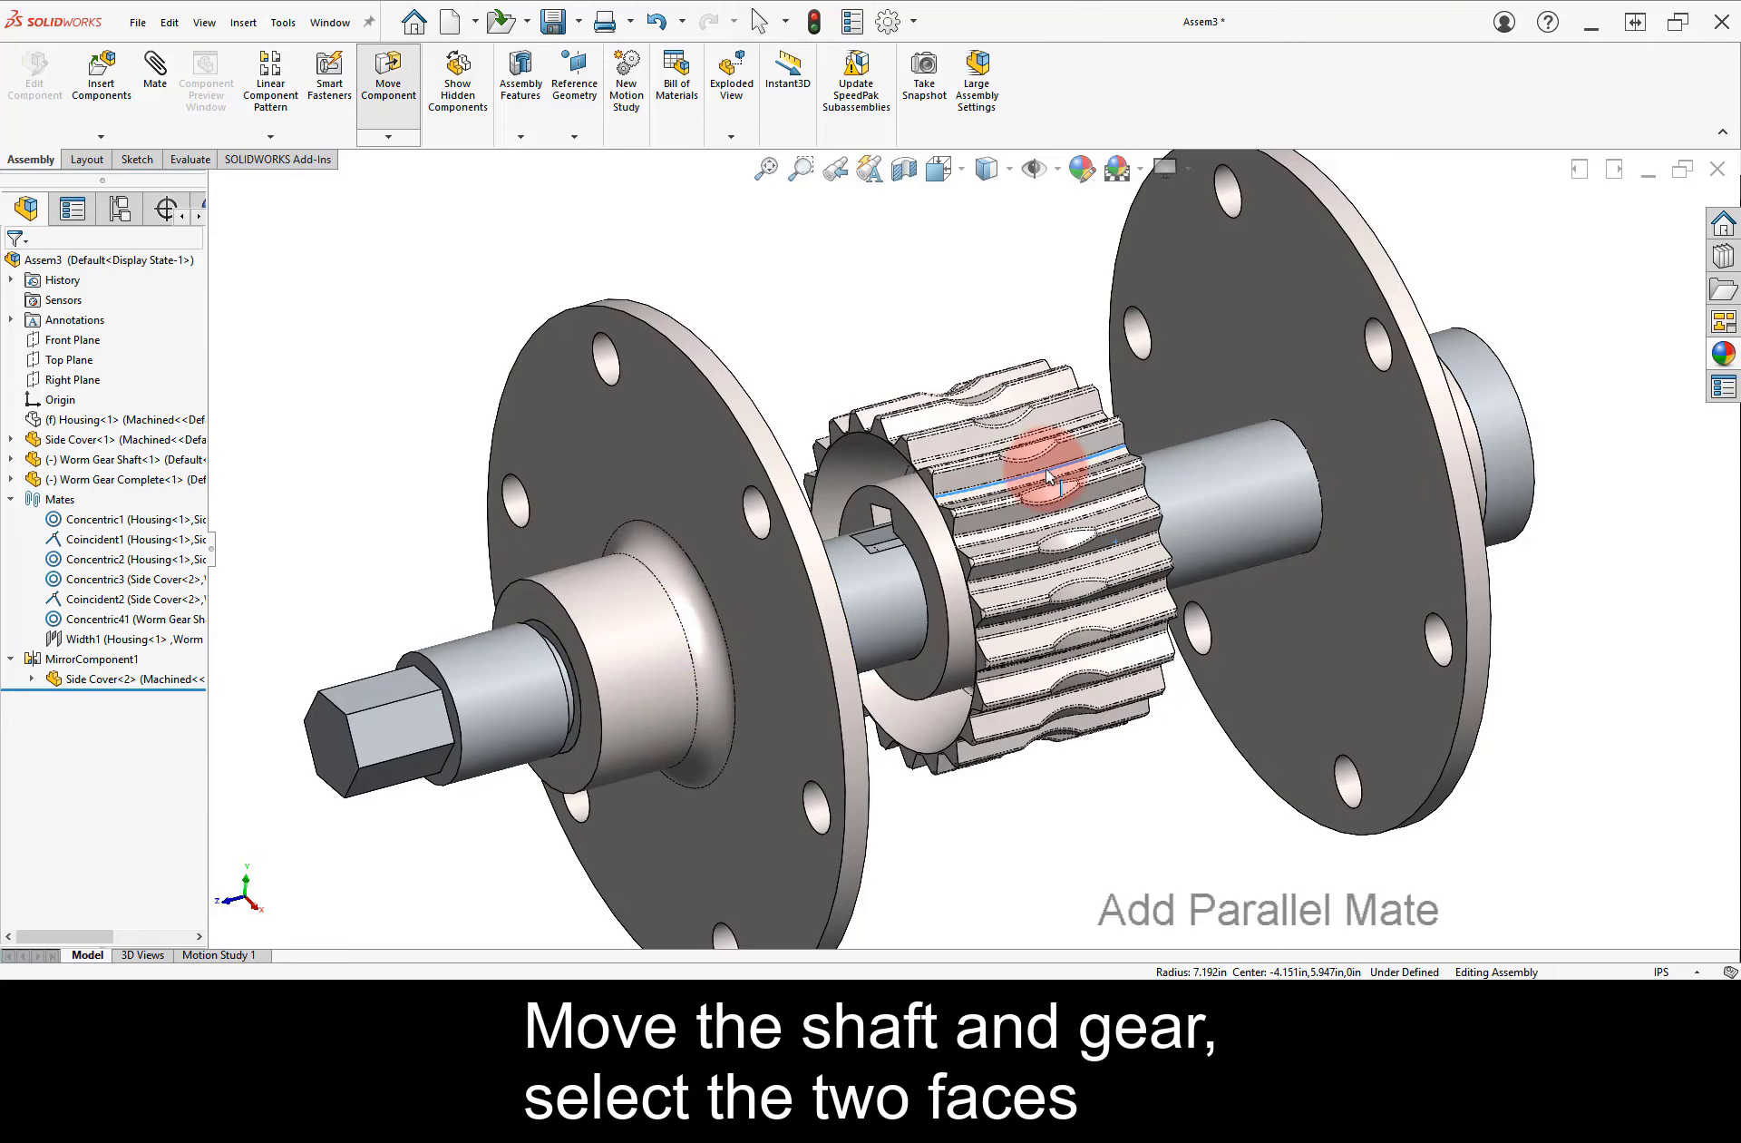
- Add a Parallel mate between a keyway face of the worm gear and the shaft's keyway face, and test by rotating the gear
left_click(883, 515)
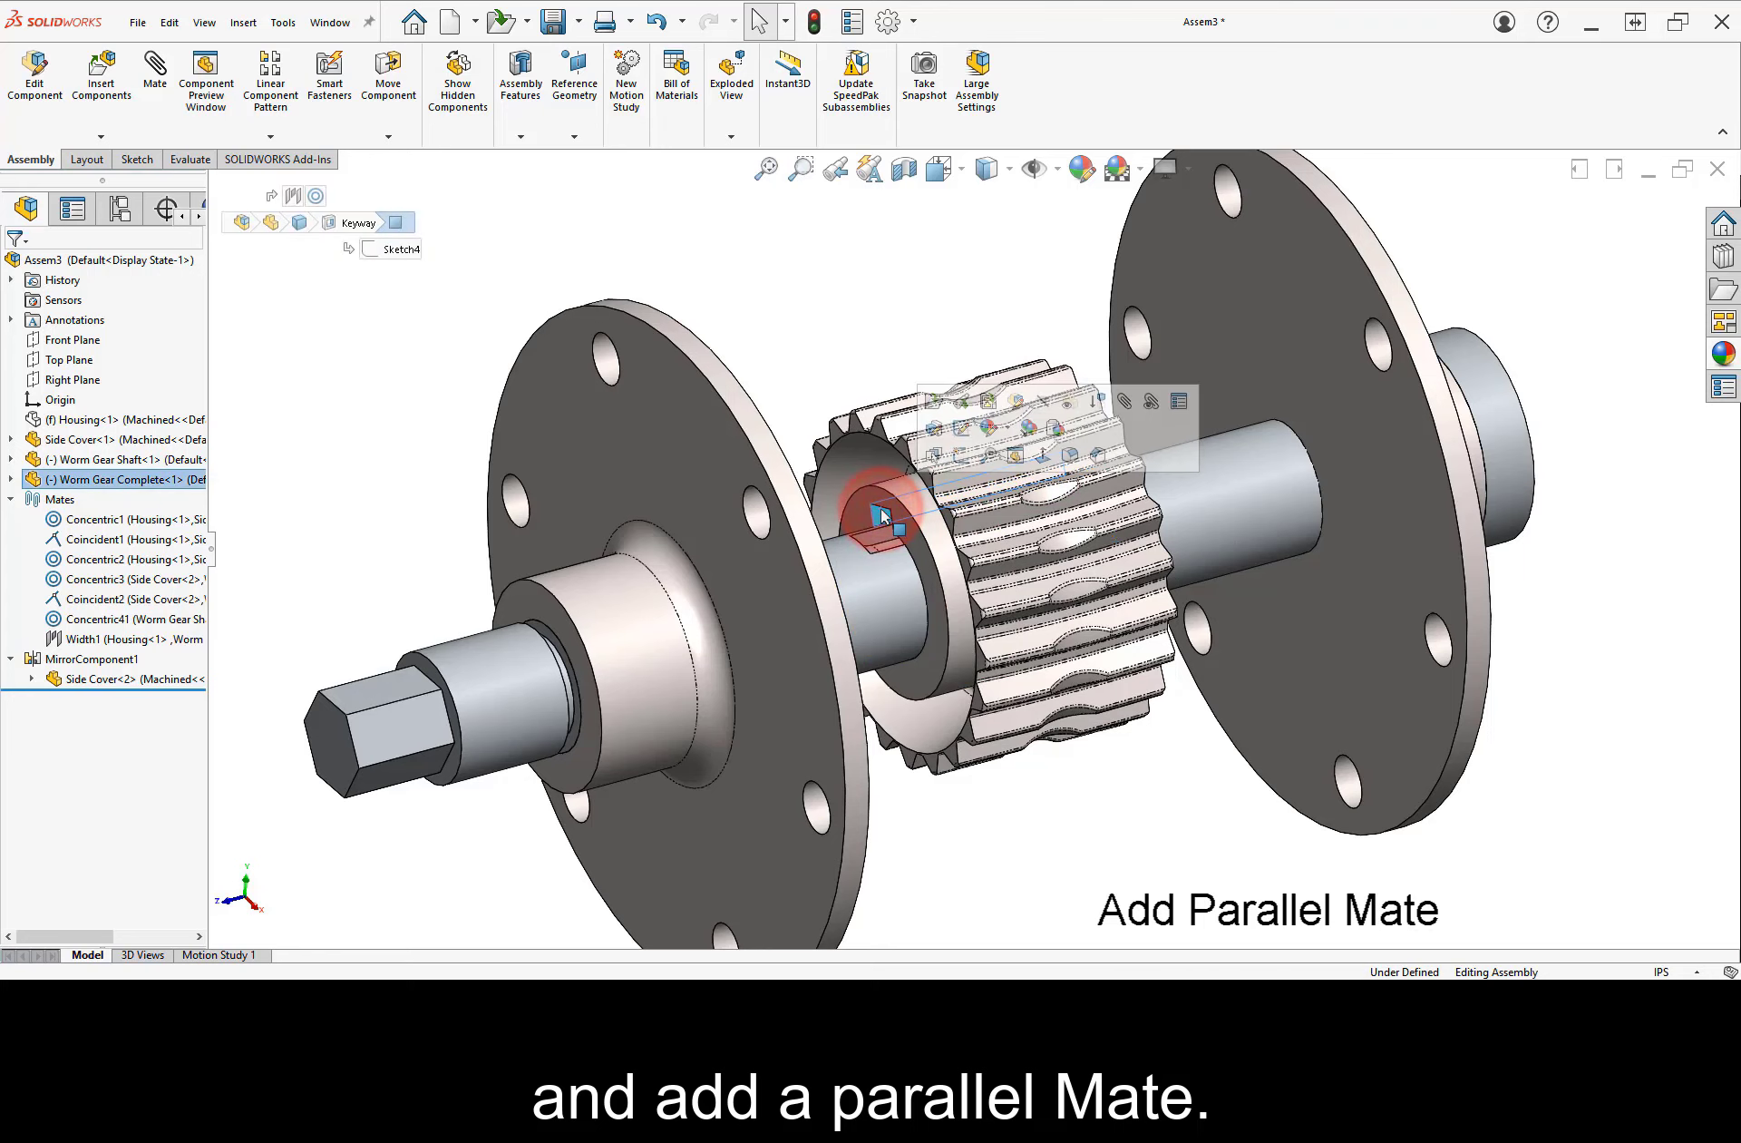
left_click(878, 544)
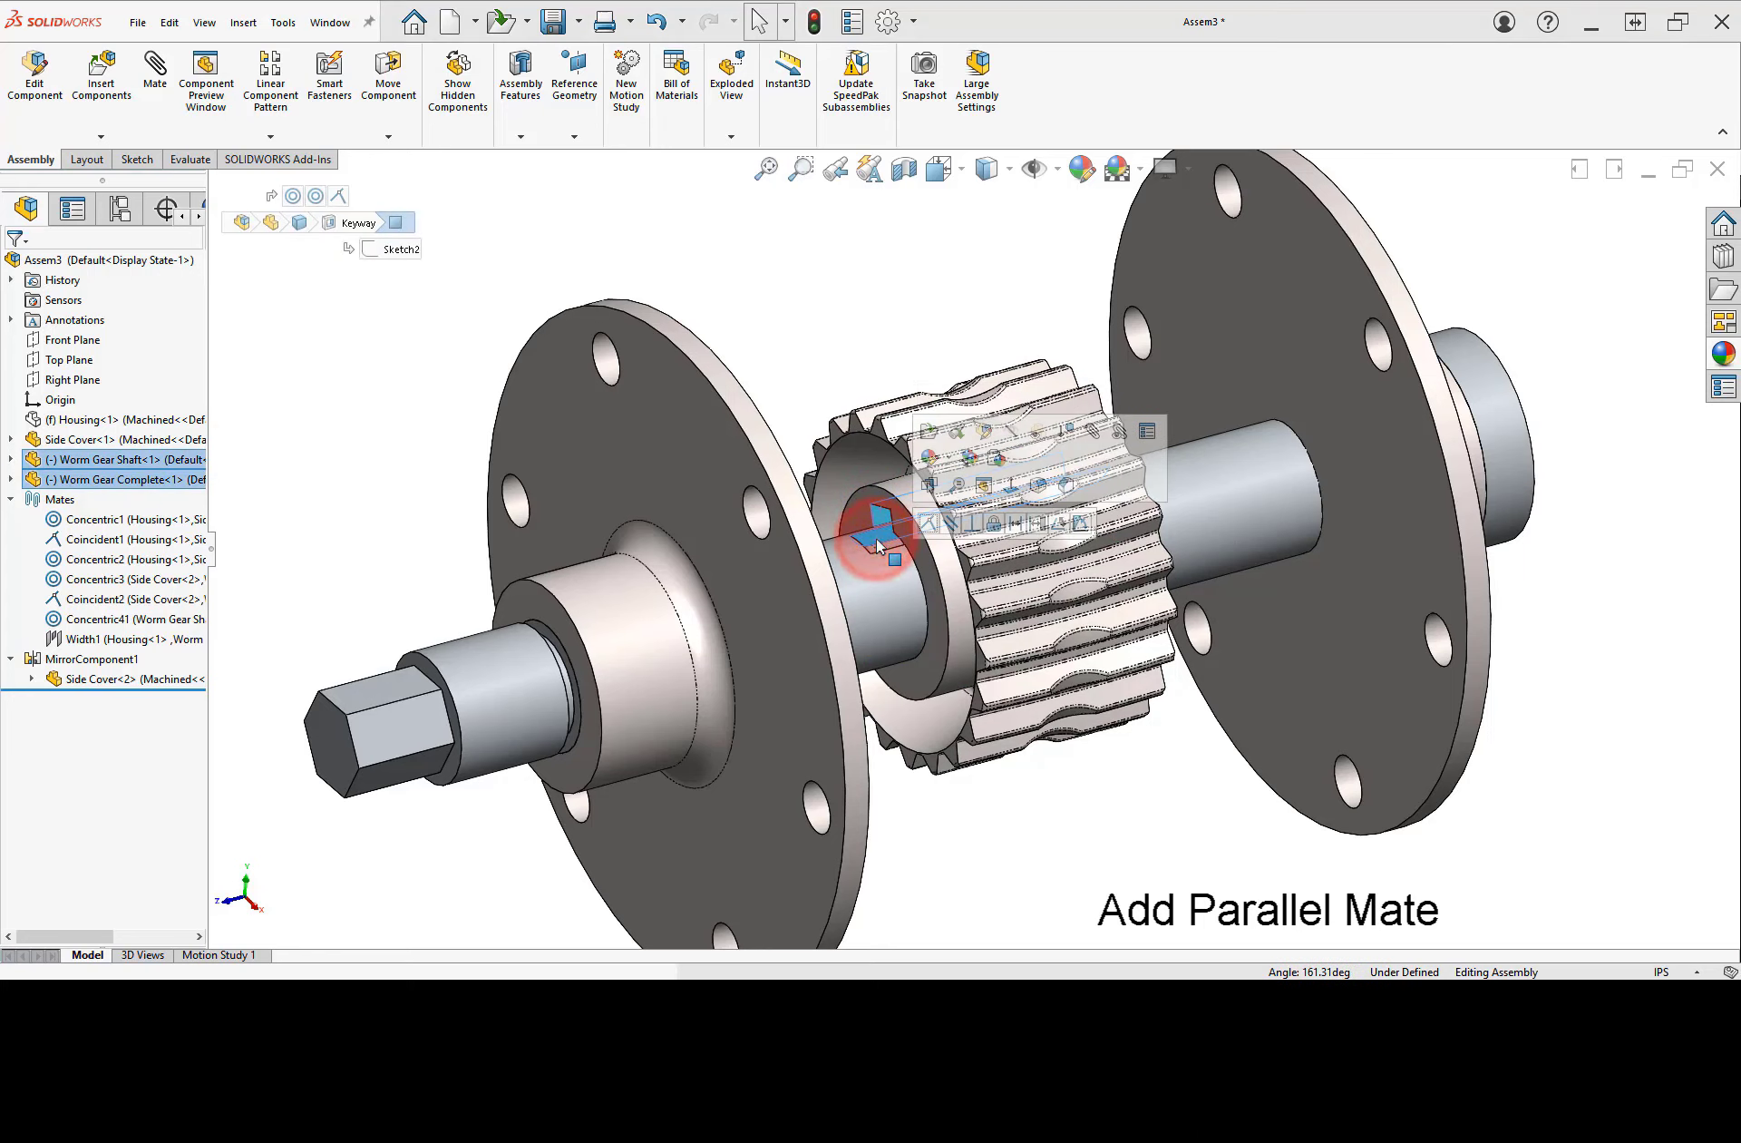
left_click(950, 526)
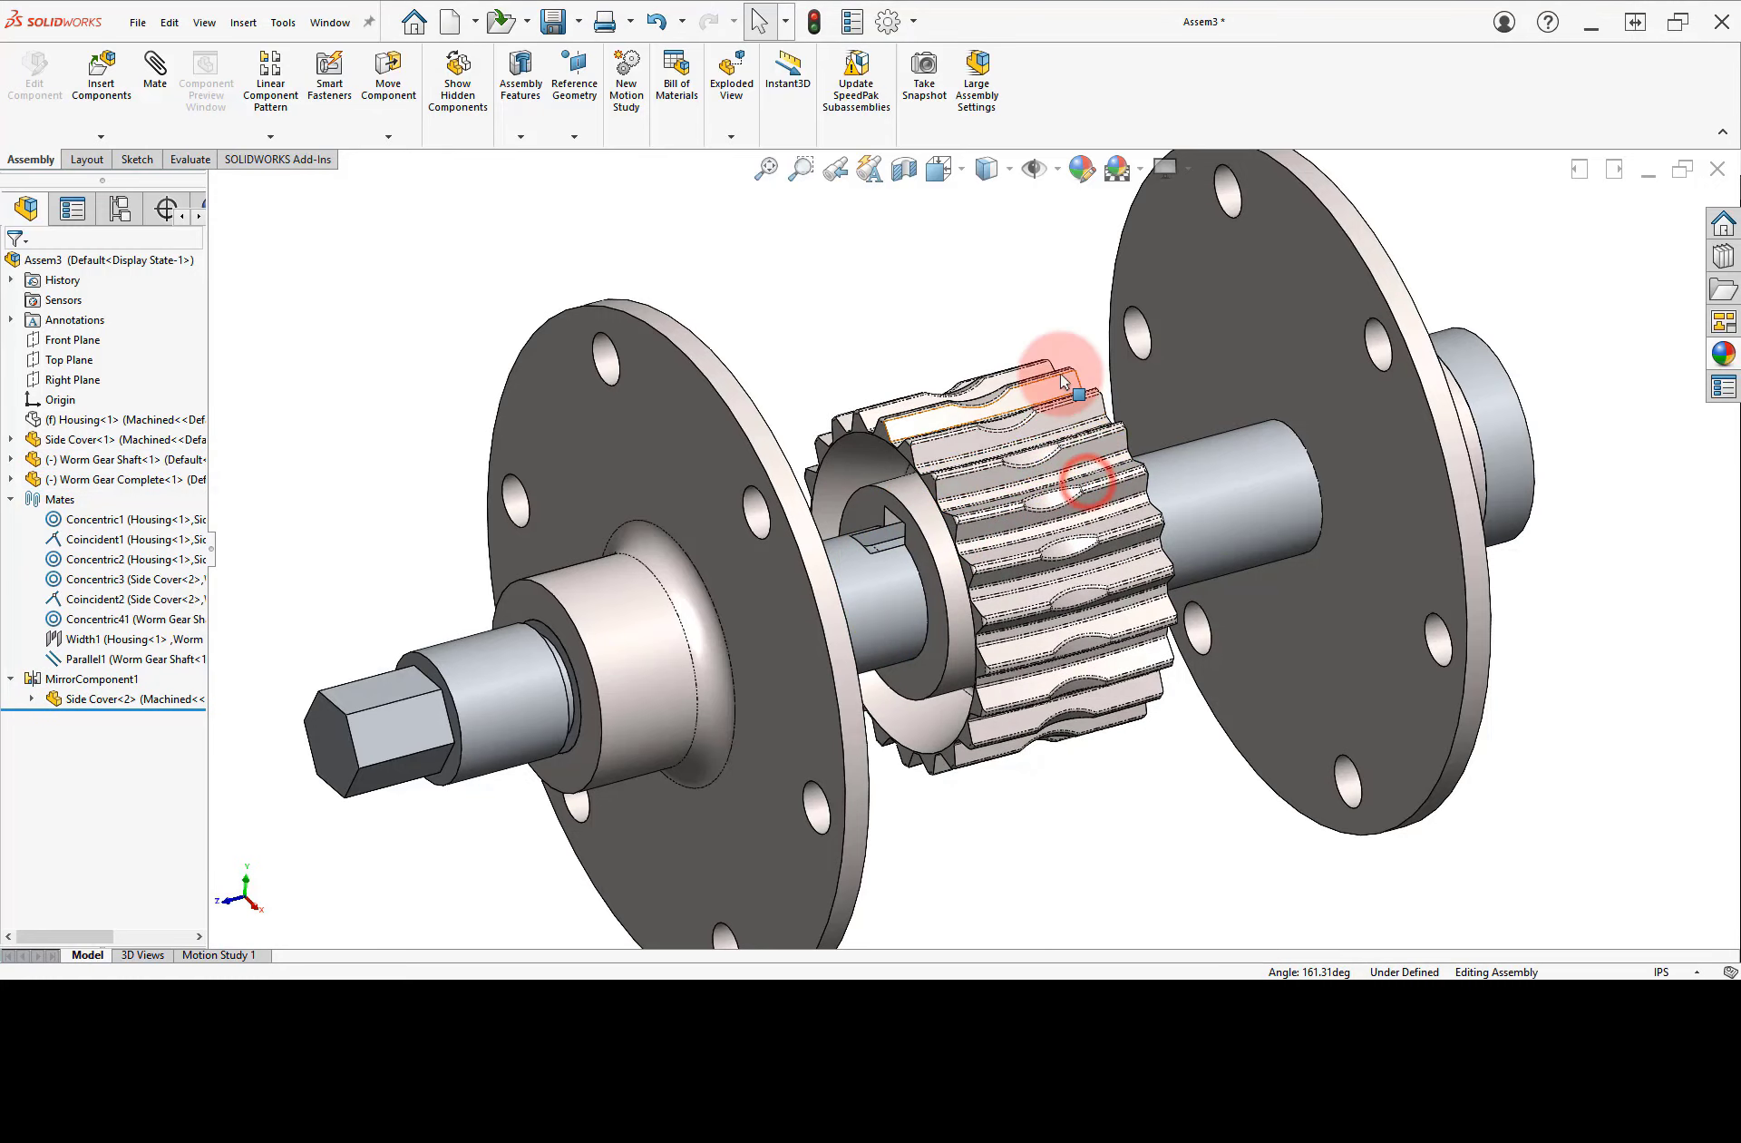
mouse_move(1071, 412)
left_mouse_down()
mouse_move(1093, 553)
mouse_move(987, 391)
mouse_move(1049, 505)
mouse_move(1069, 504)
mouse_move(1042, 466)
mouse_move(1081, 442)
mouse_move(1072, 419)
left_mouse_up()
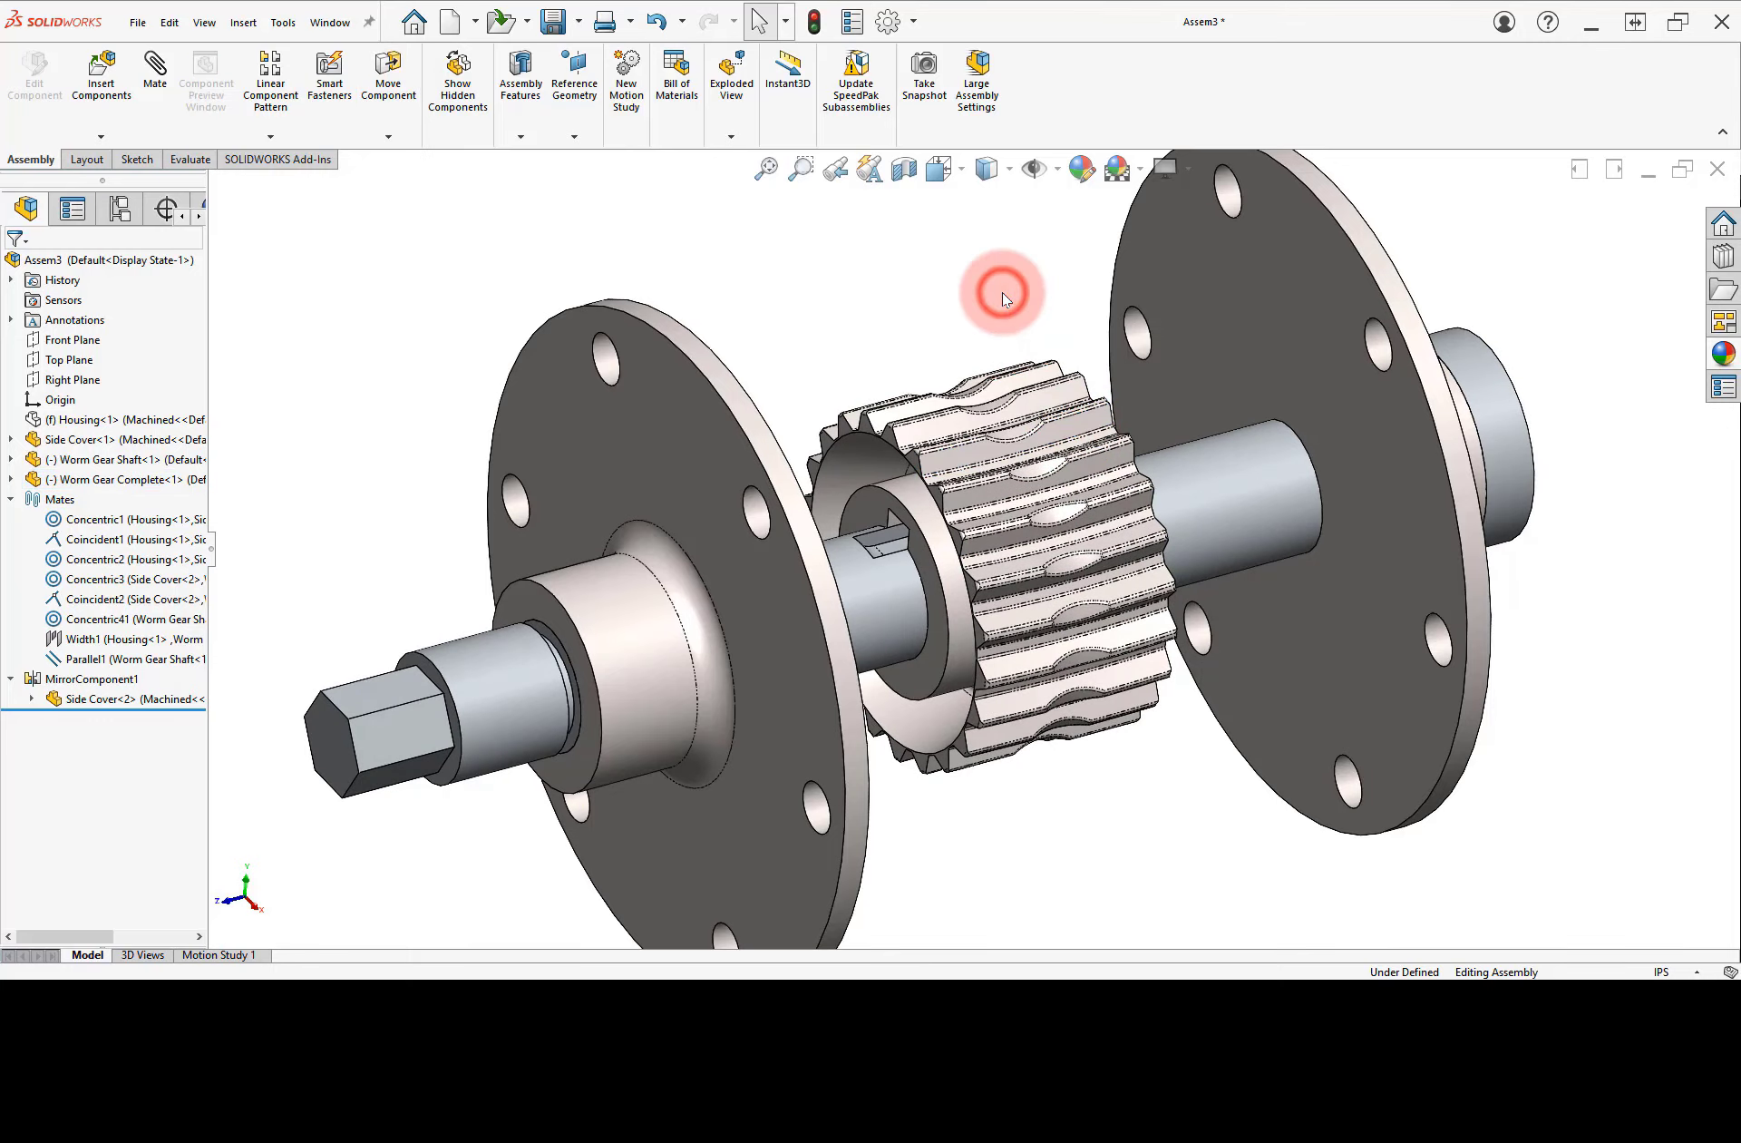
- Show the hidden housing component again and rebuild the assembly in a trimetric view
key("f")
left_click(163, 422)
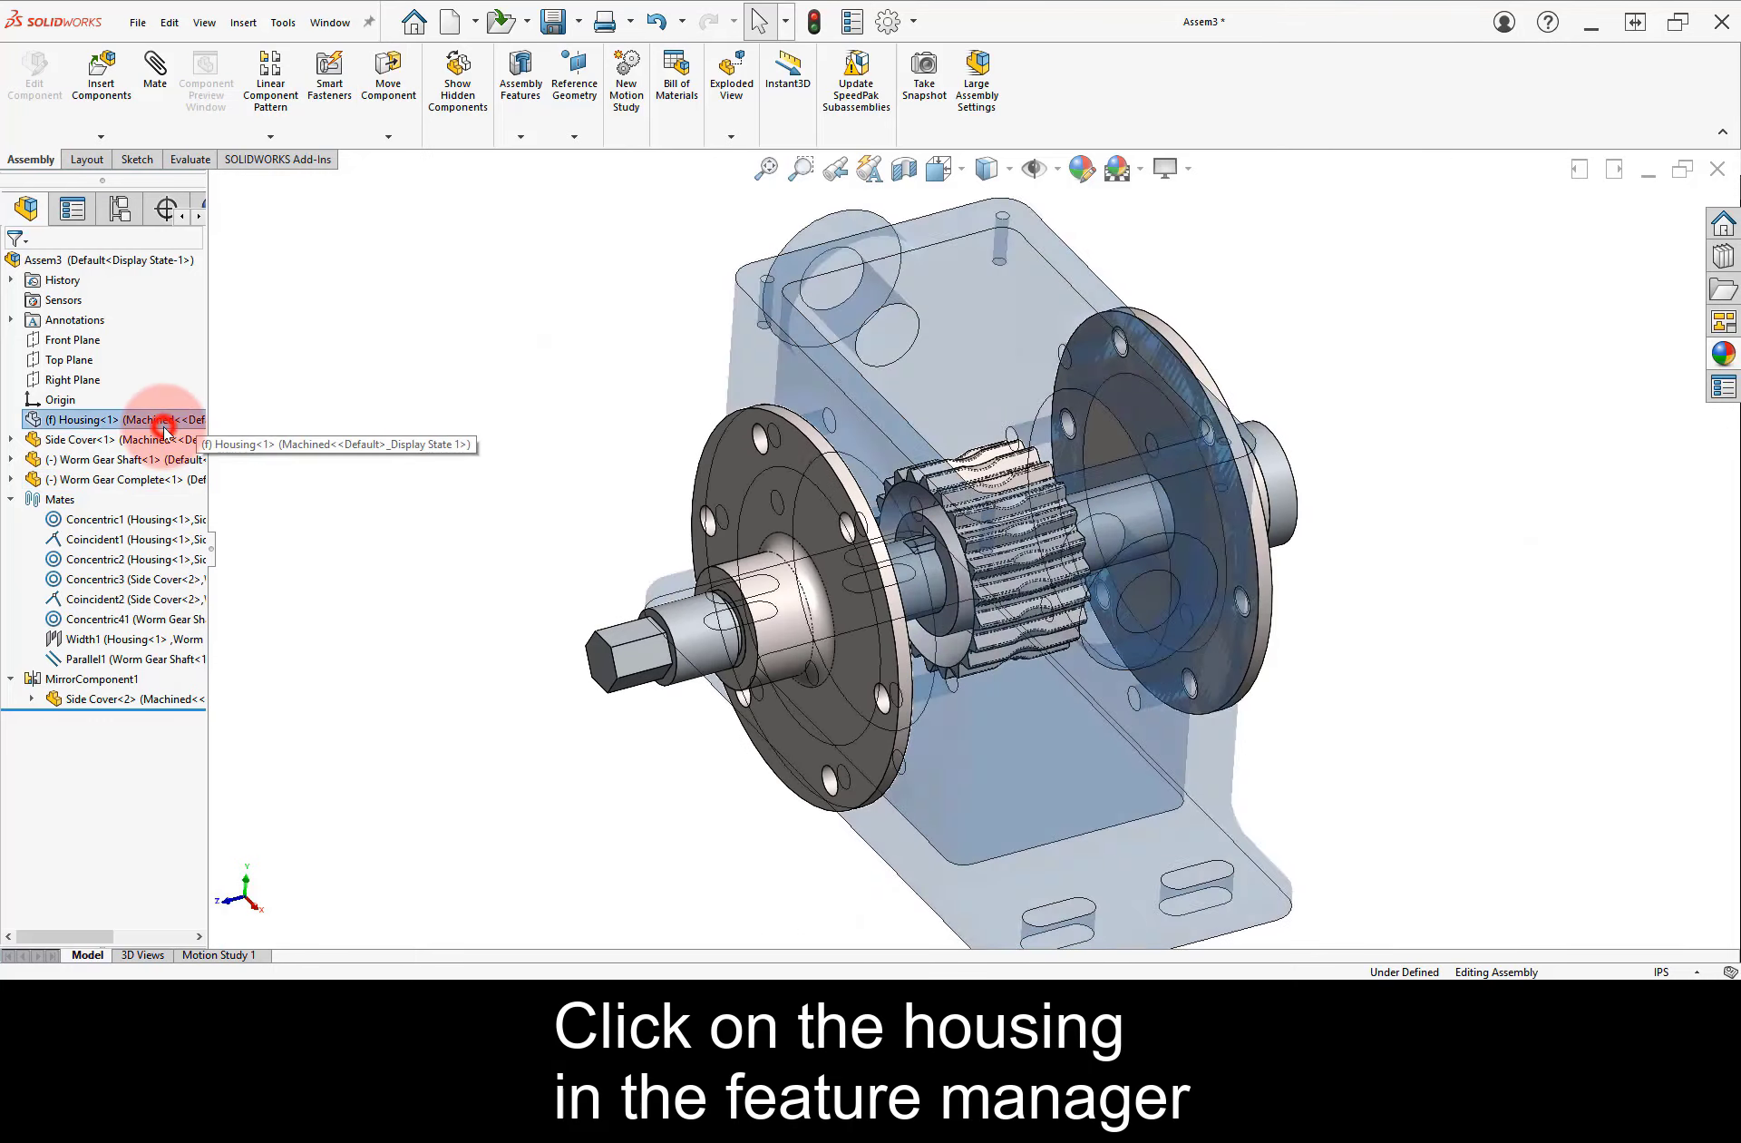
left_click(264, 374)
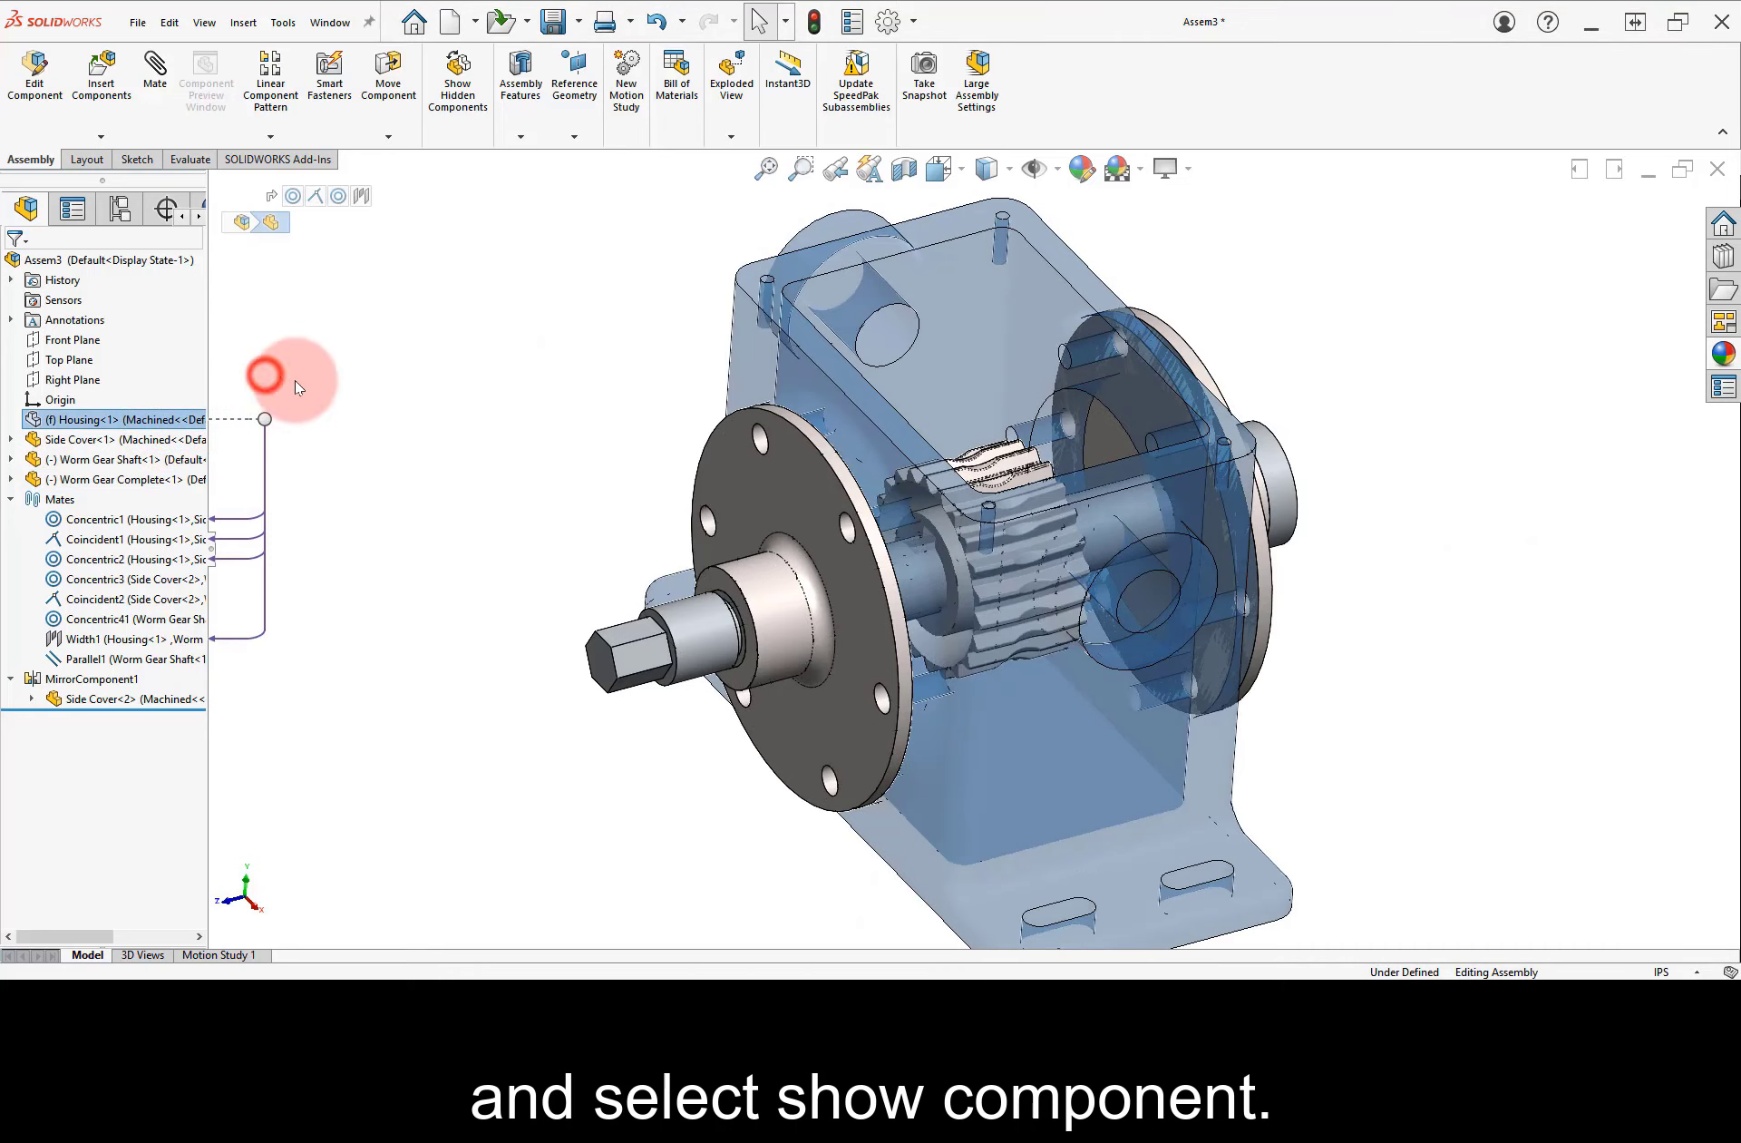
left_click(557, 418)
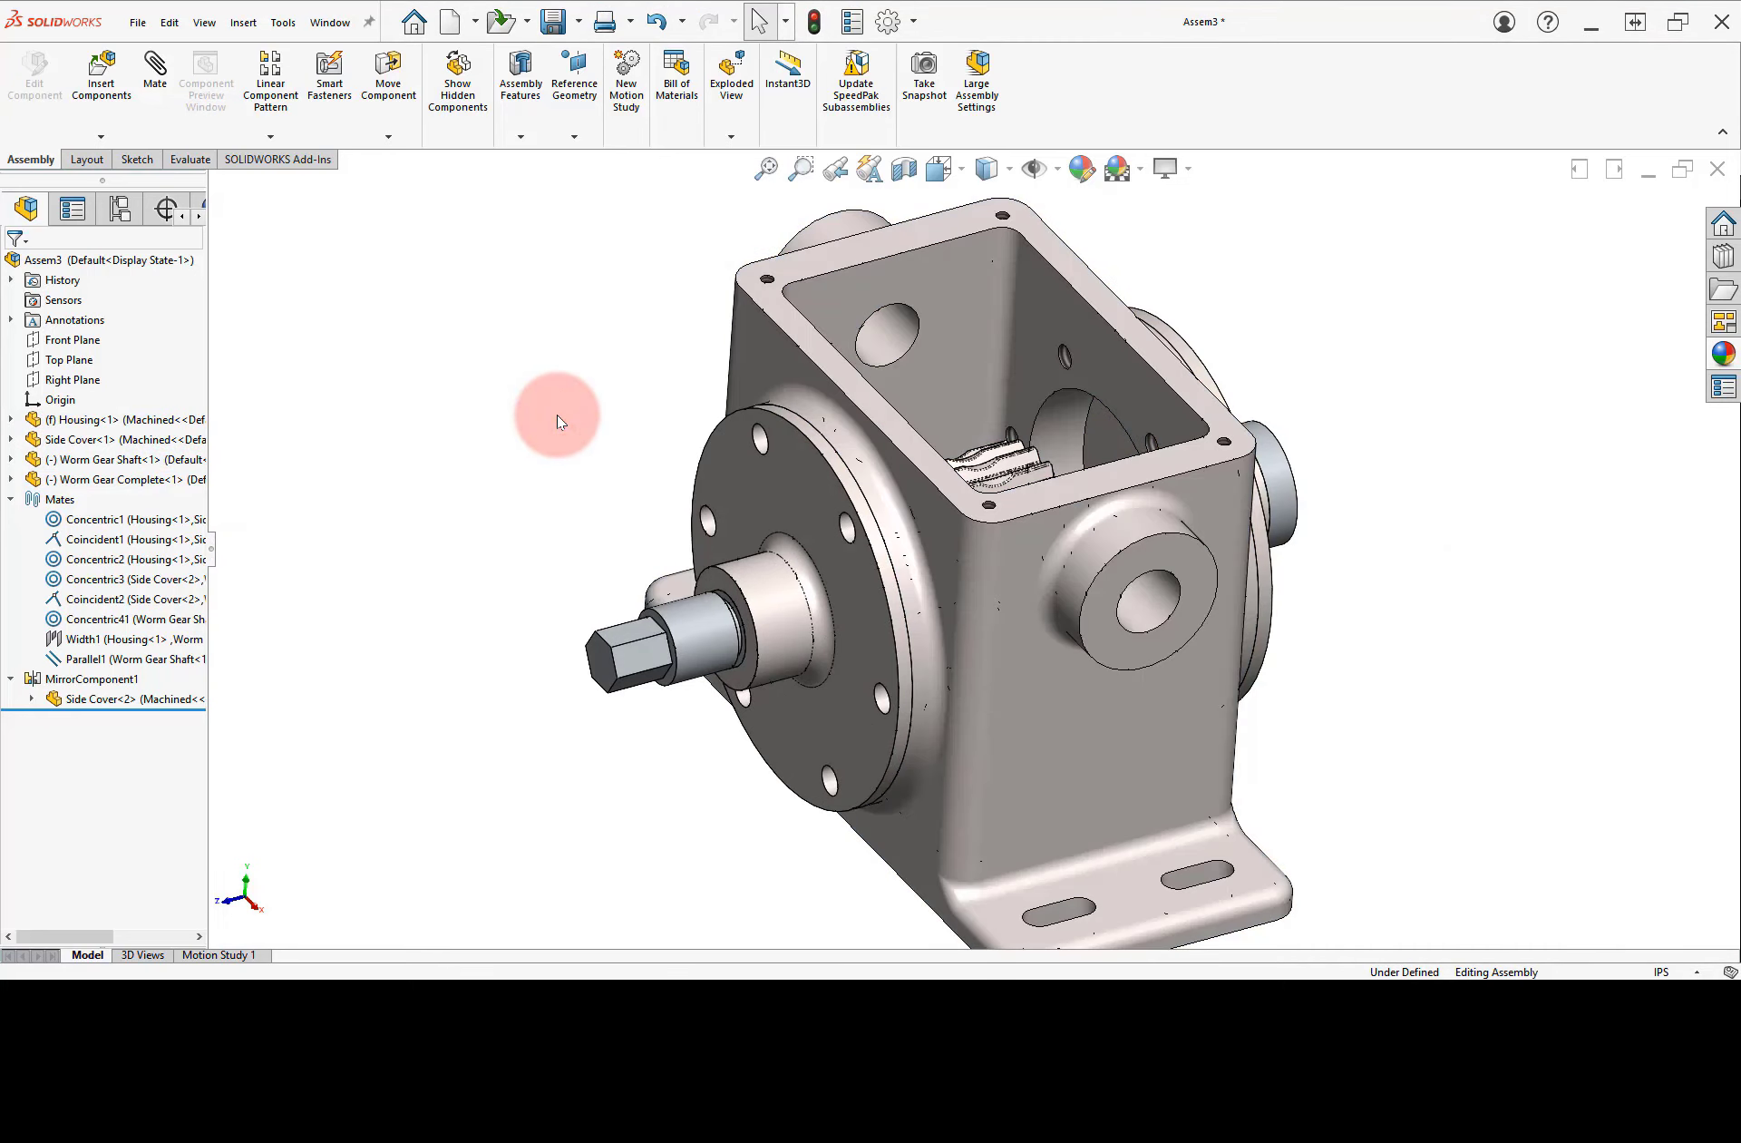
key("ctrl+b")
right_click_drag(554, 484, 599, 430)
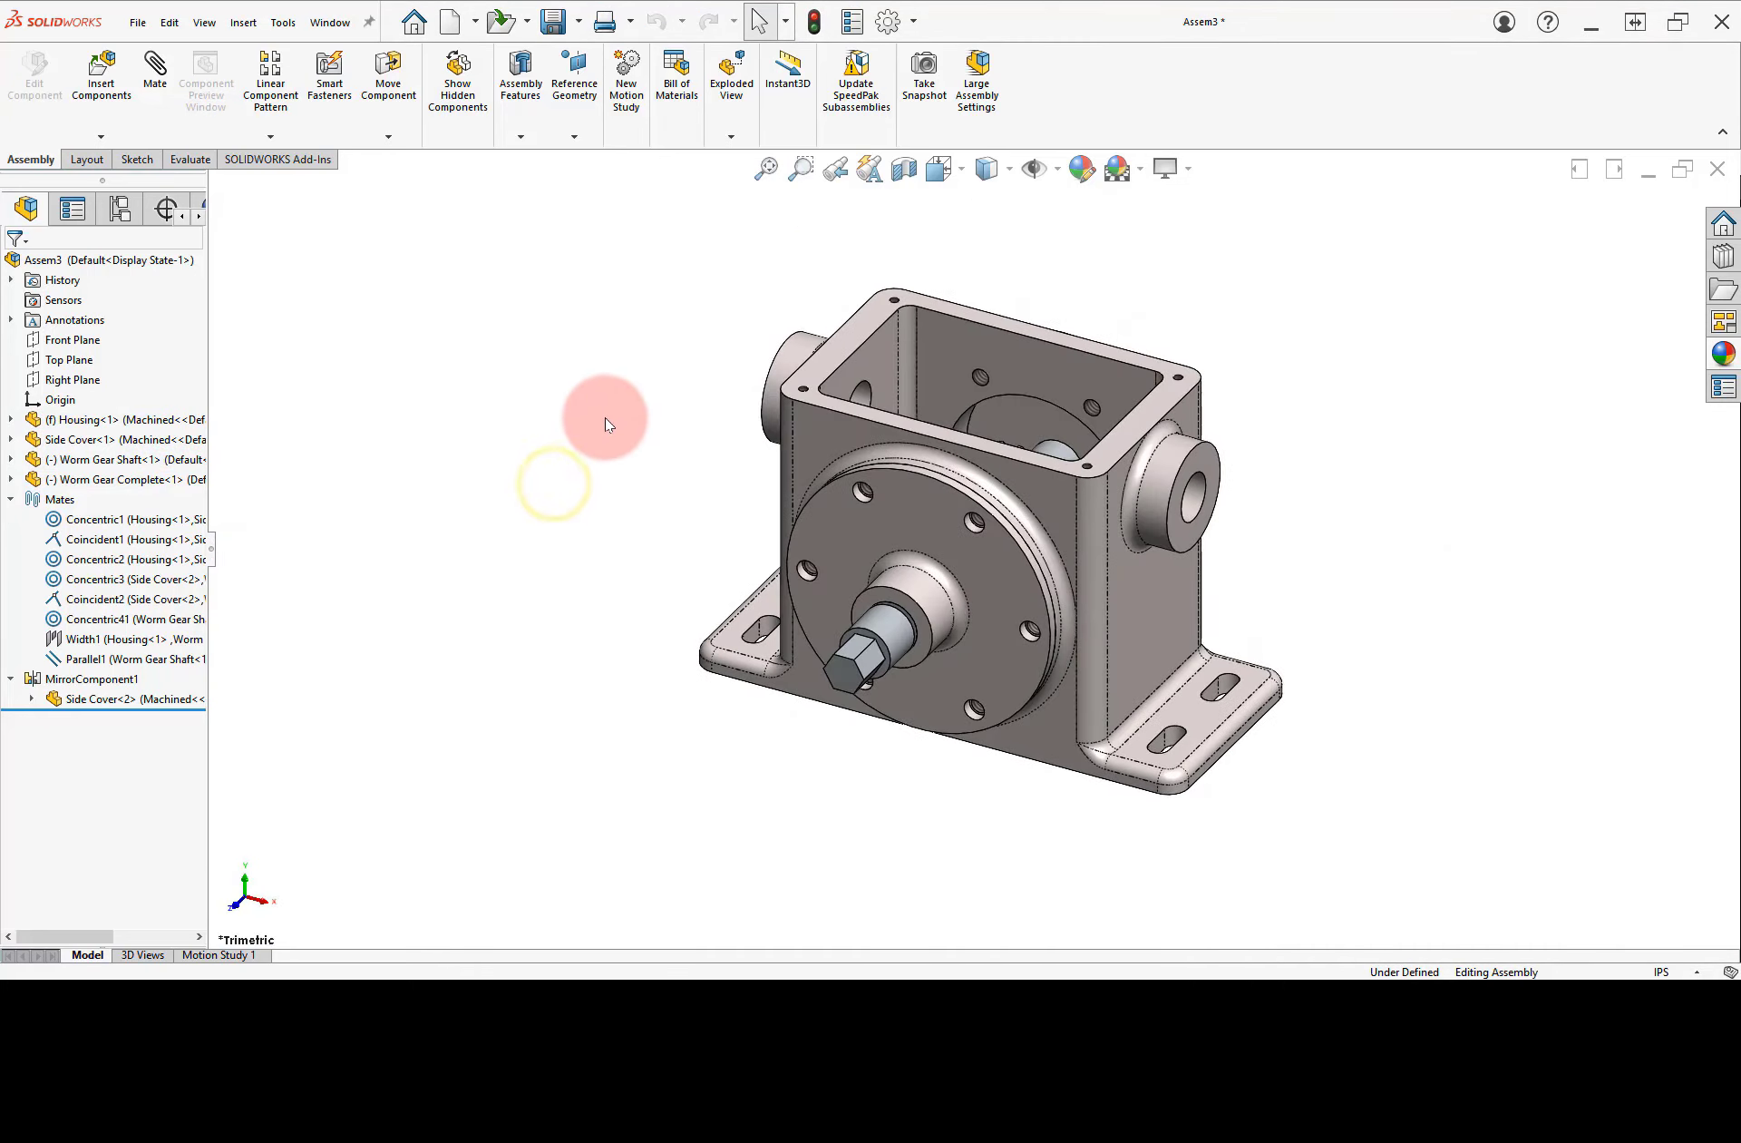
- Insert the Offset Shaft Gear part from the Lesson Files folder and place it above the housing
left_click(113, 102)
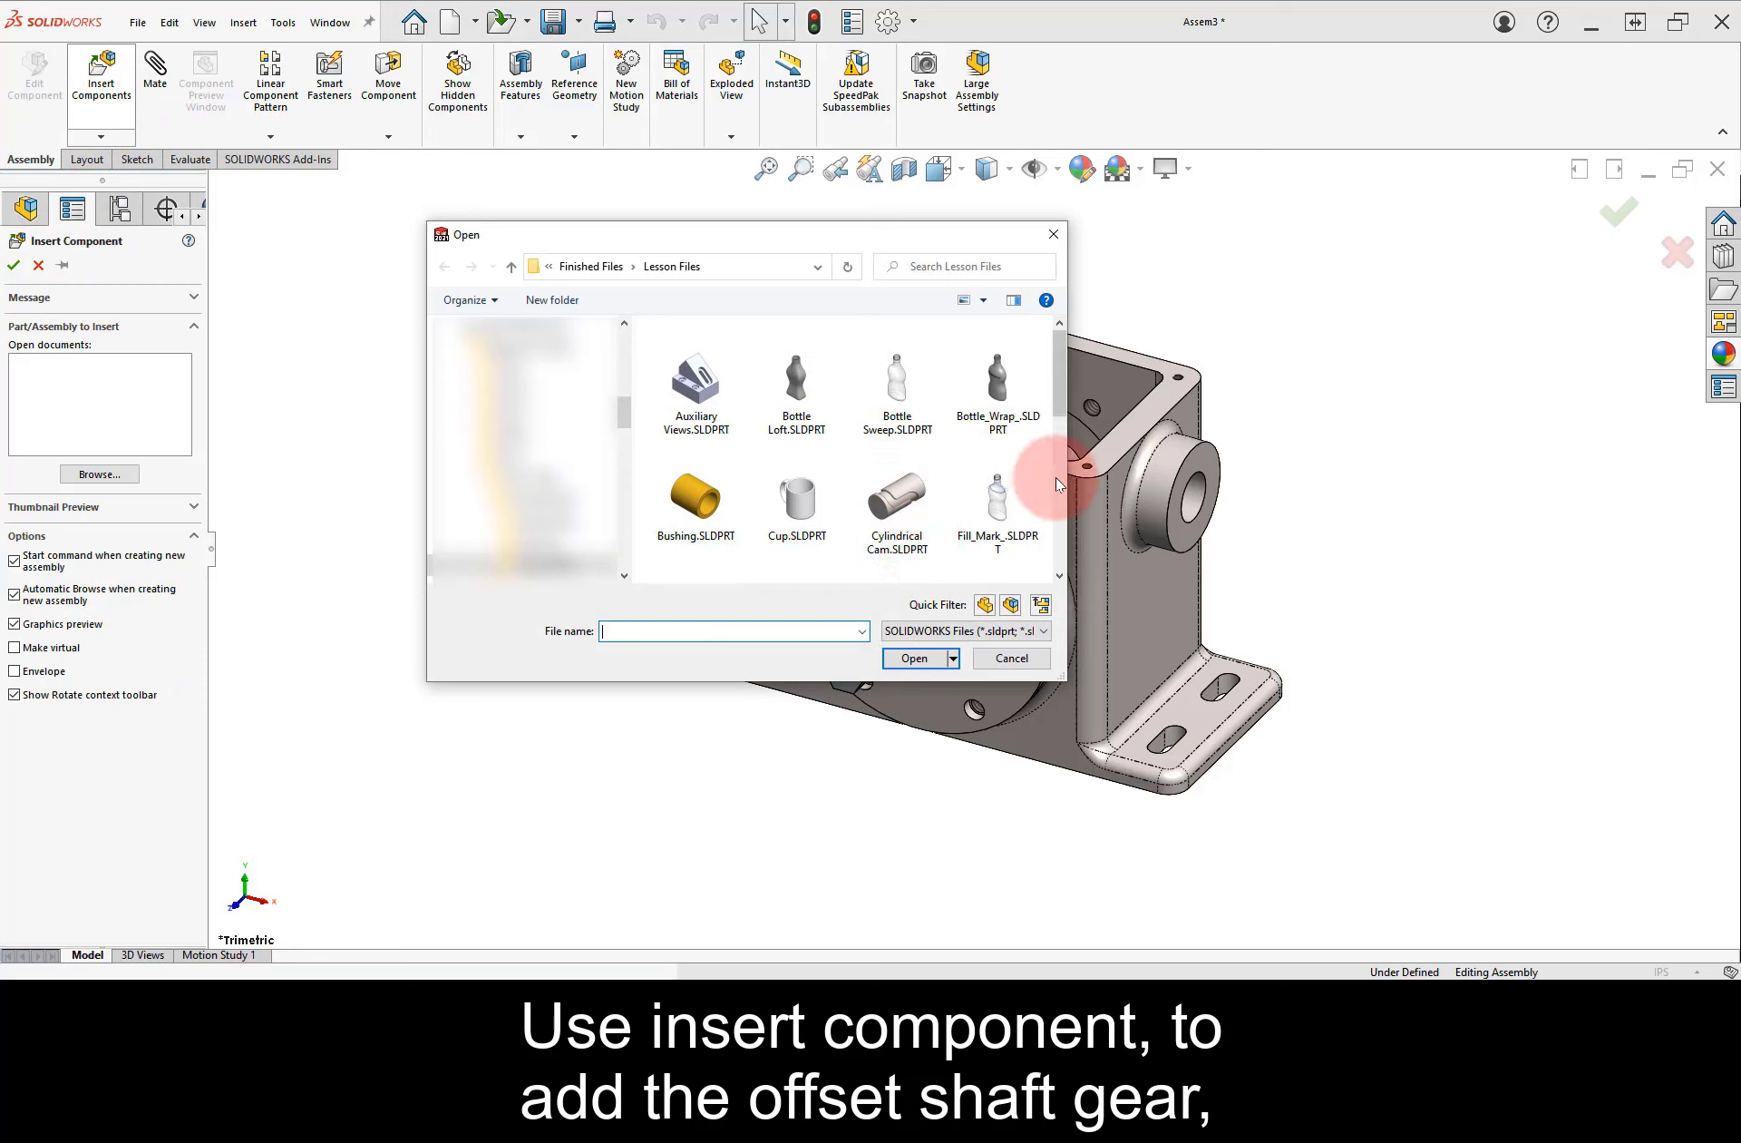
left_click(1058, 481)
left_click(897, 385)
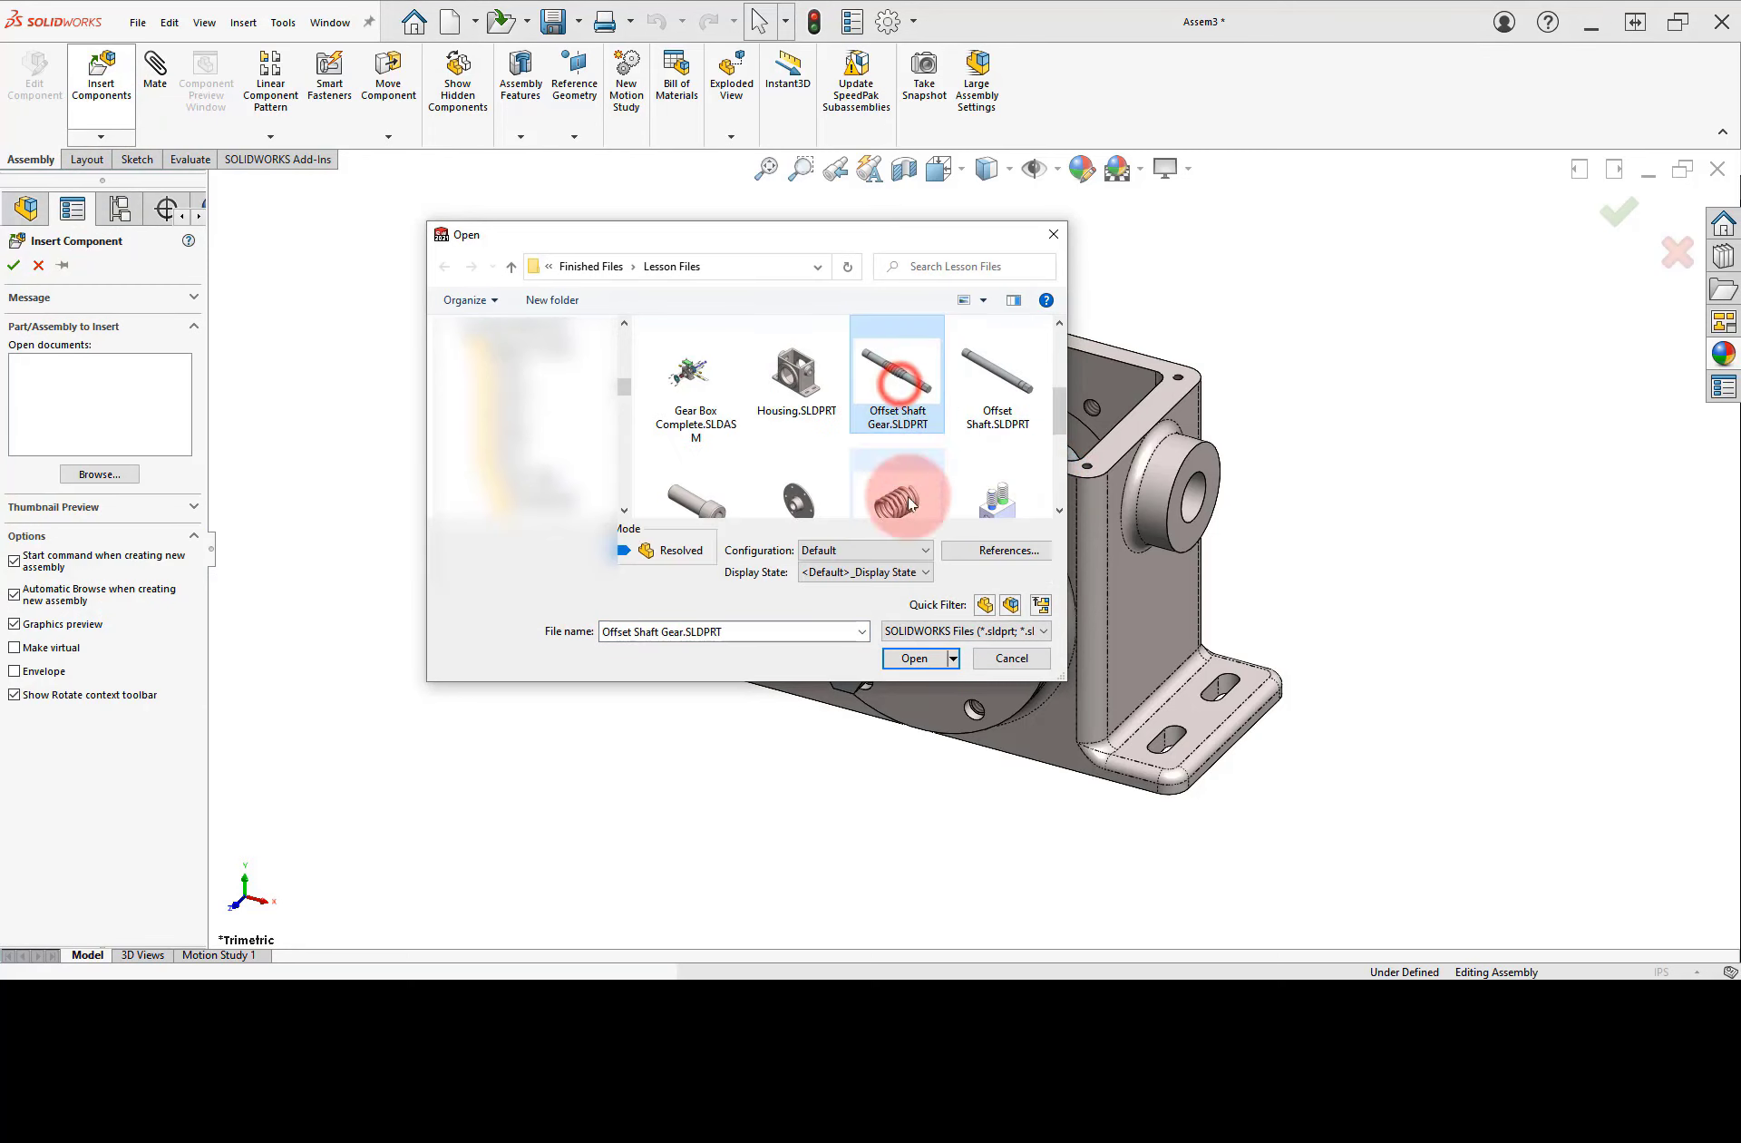
left_click(914, 665)
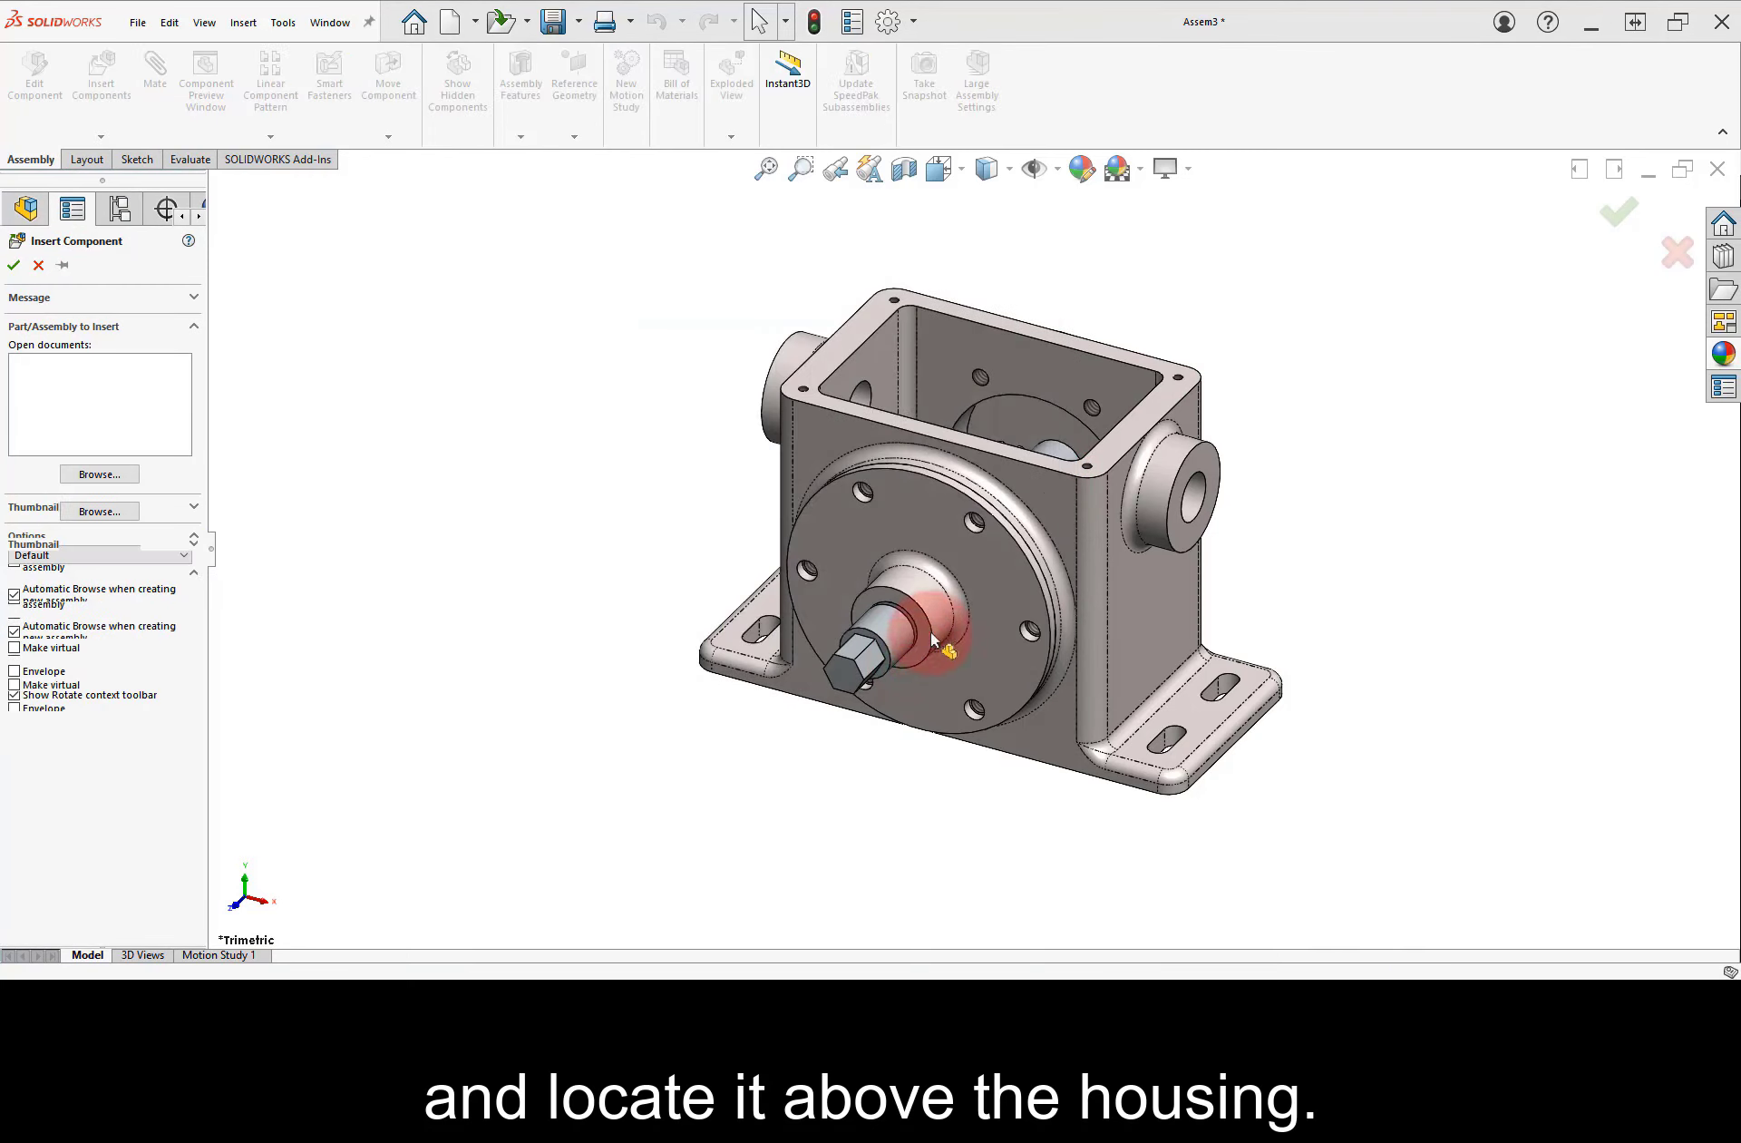
left_click(1107, 260)
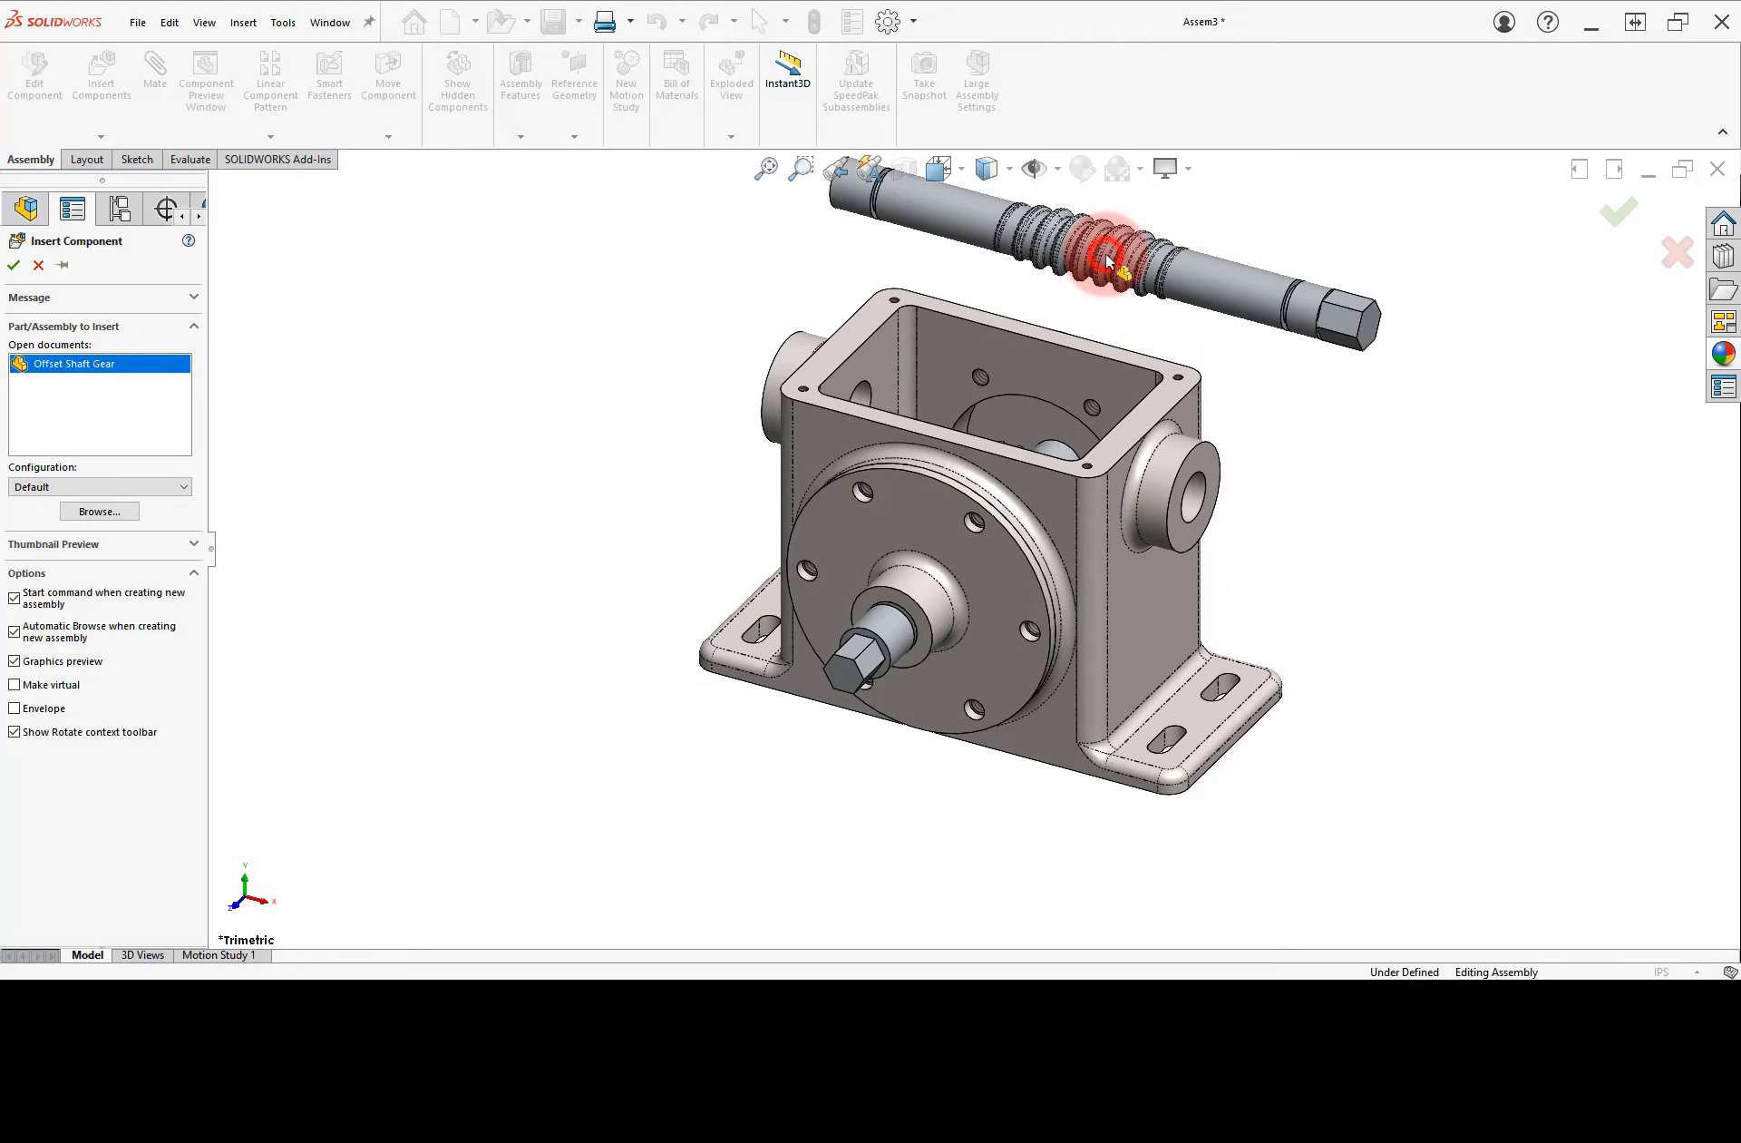
left_click(1215, 346)
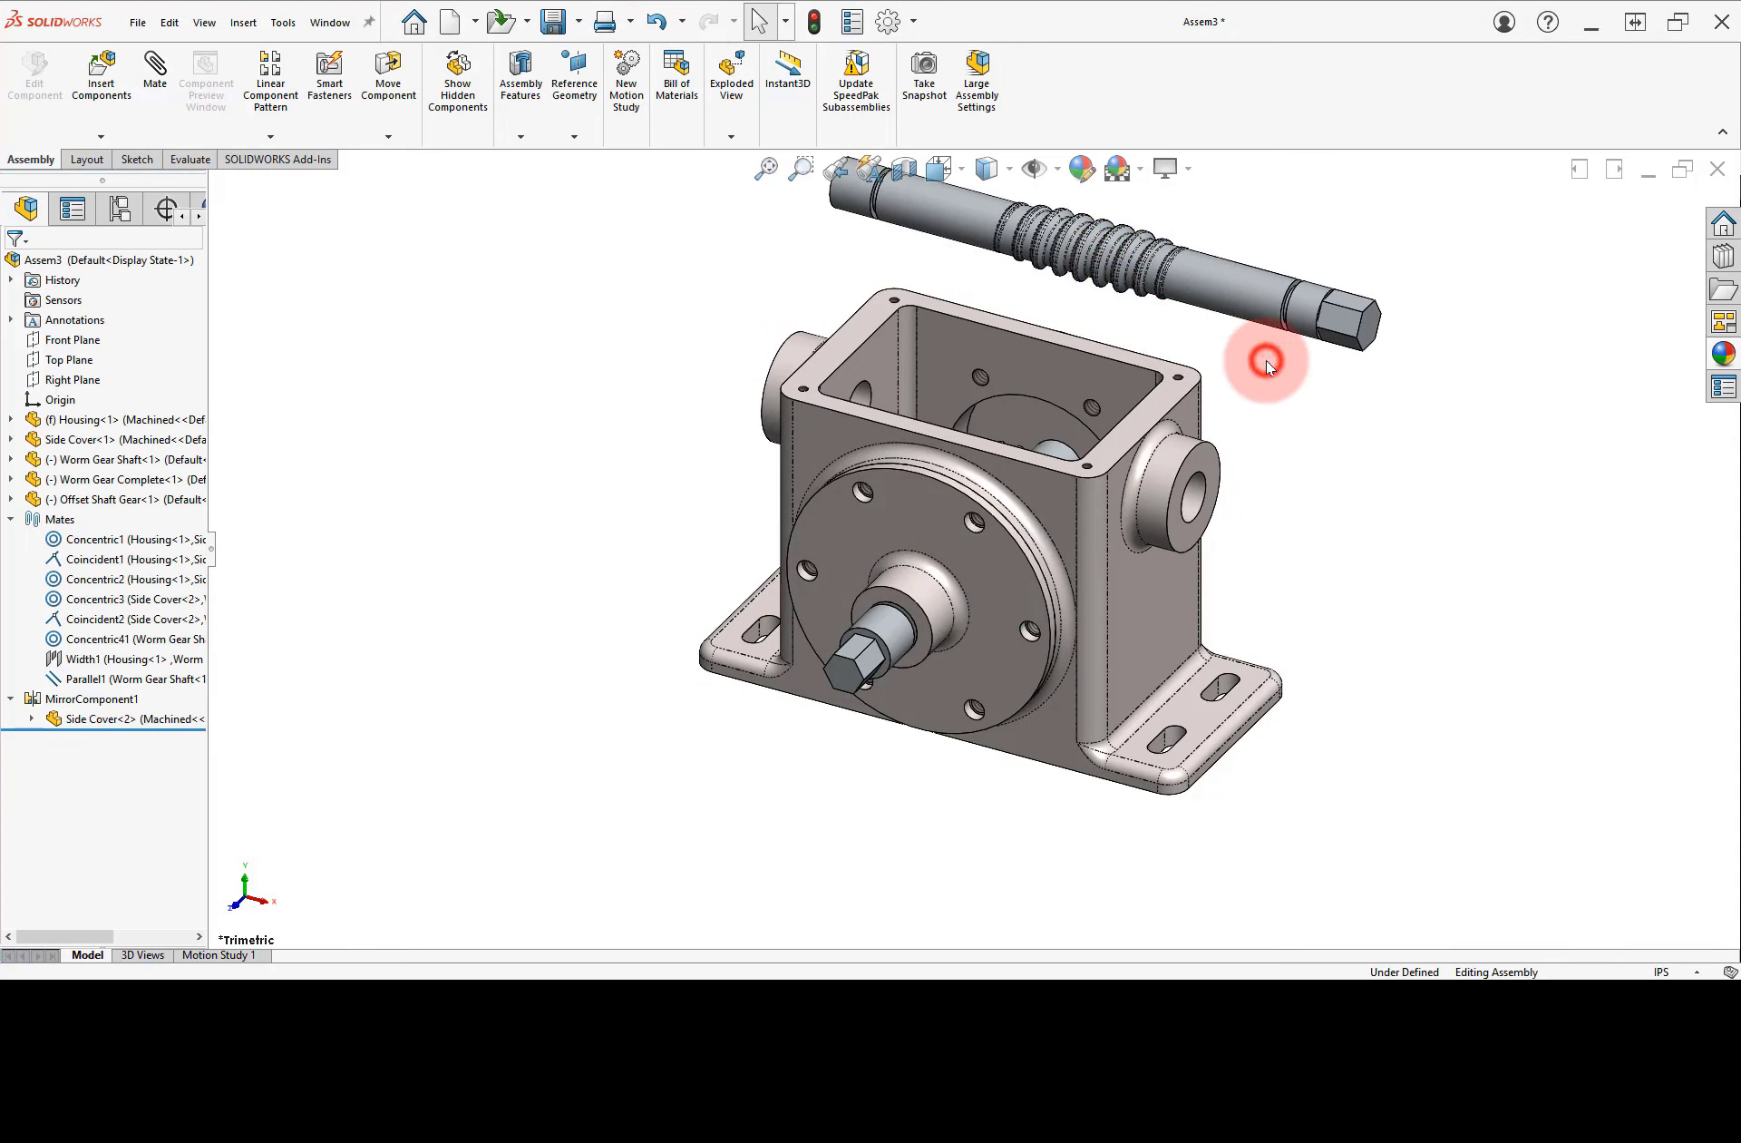
- SmartMate the circular edge near the offset shaft's hexagonal end to the housing's side boss hole, checking the flipped alignment before placing it
key("alt")
left_click_drag(1288, 332, 1206, 505, "alt")
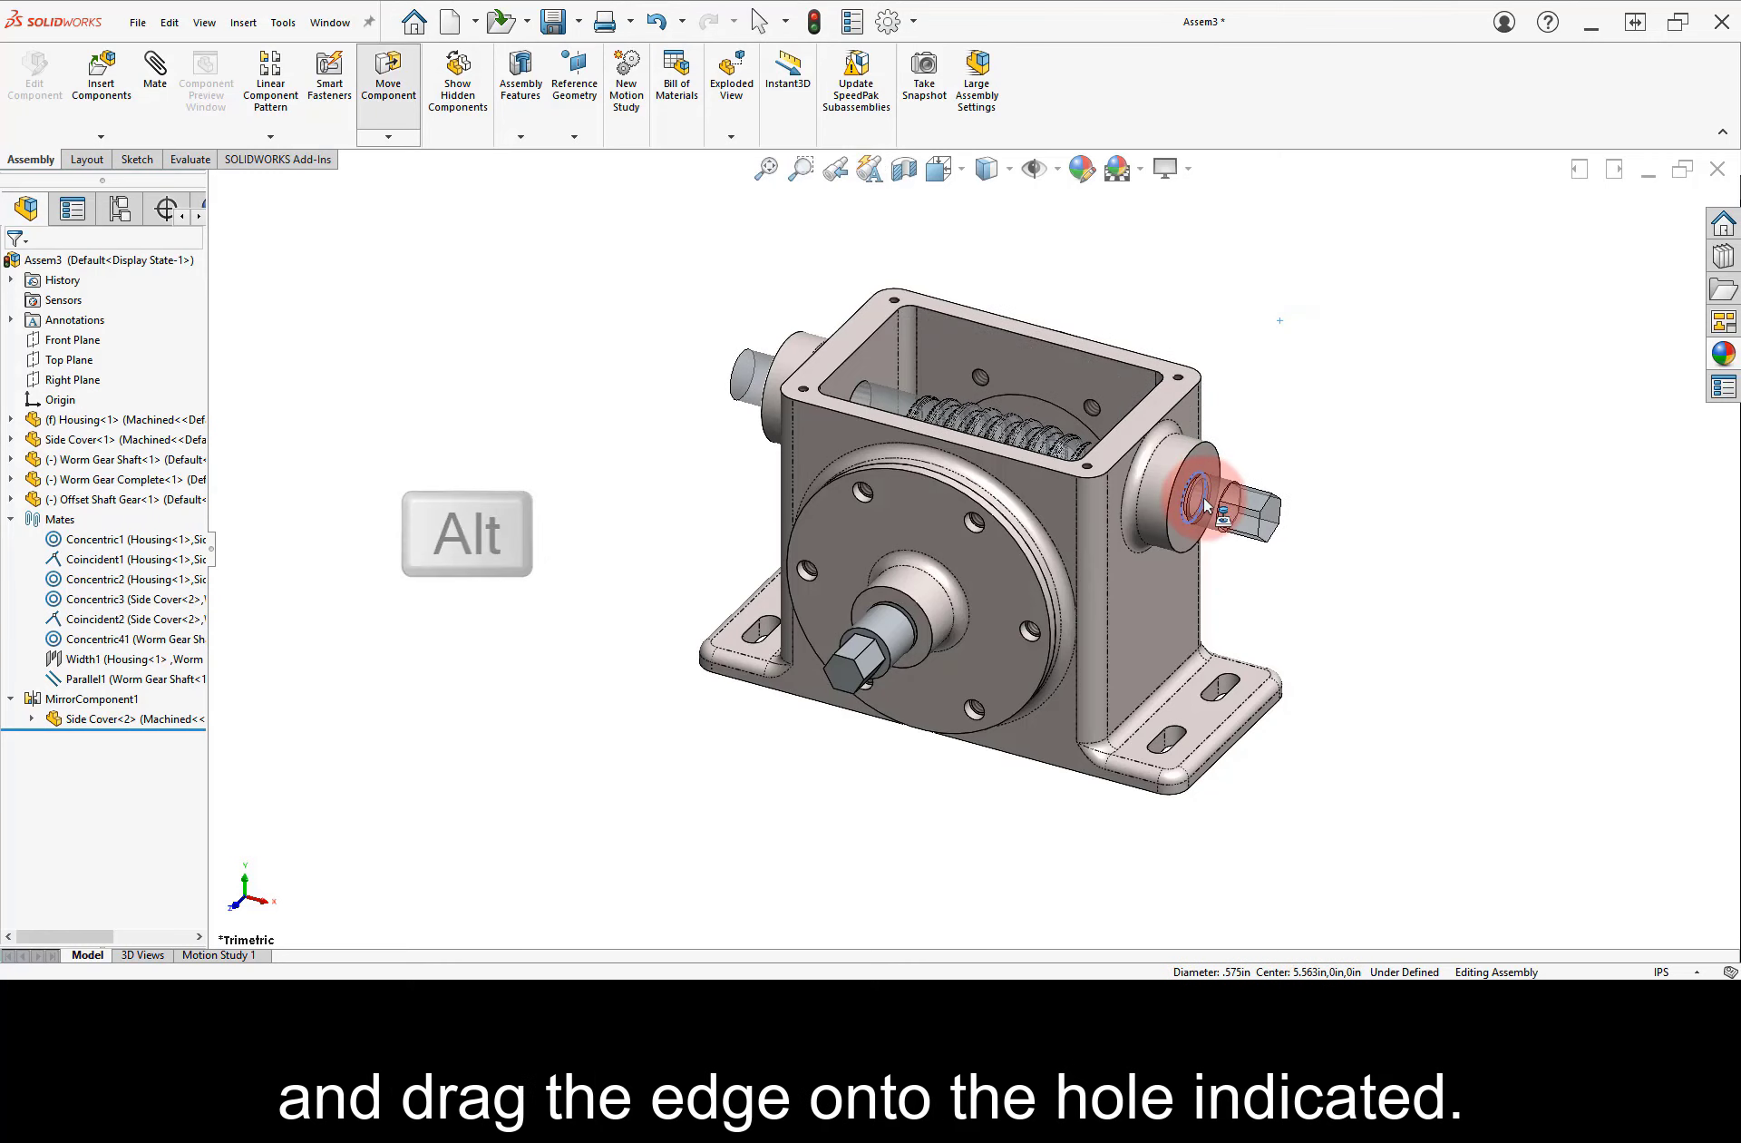
key("Tab")
key("Tab")
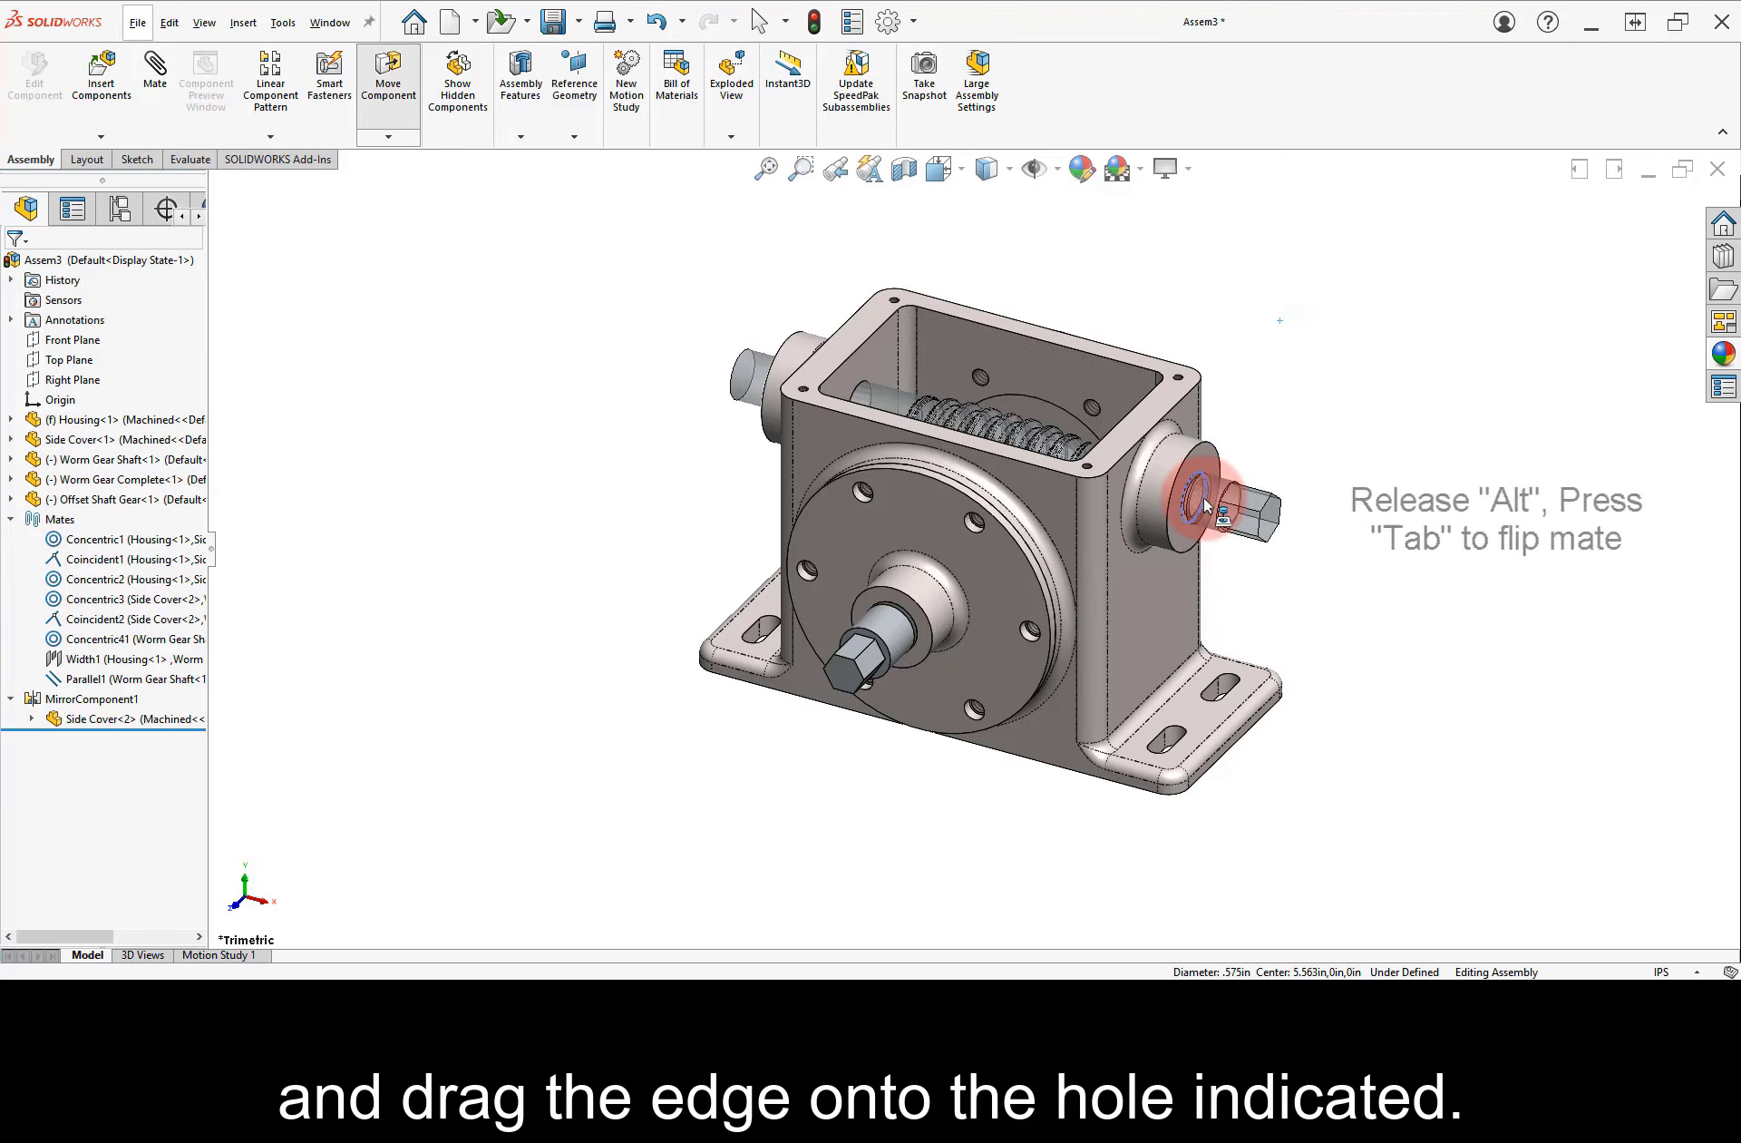
key("Tab")
key("Tab")
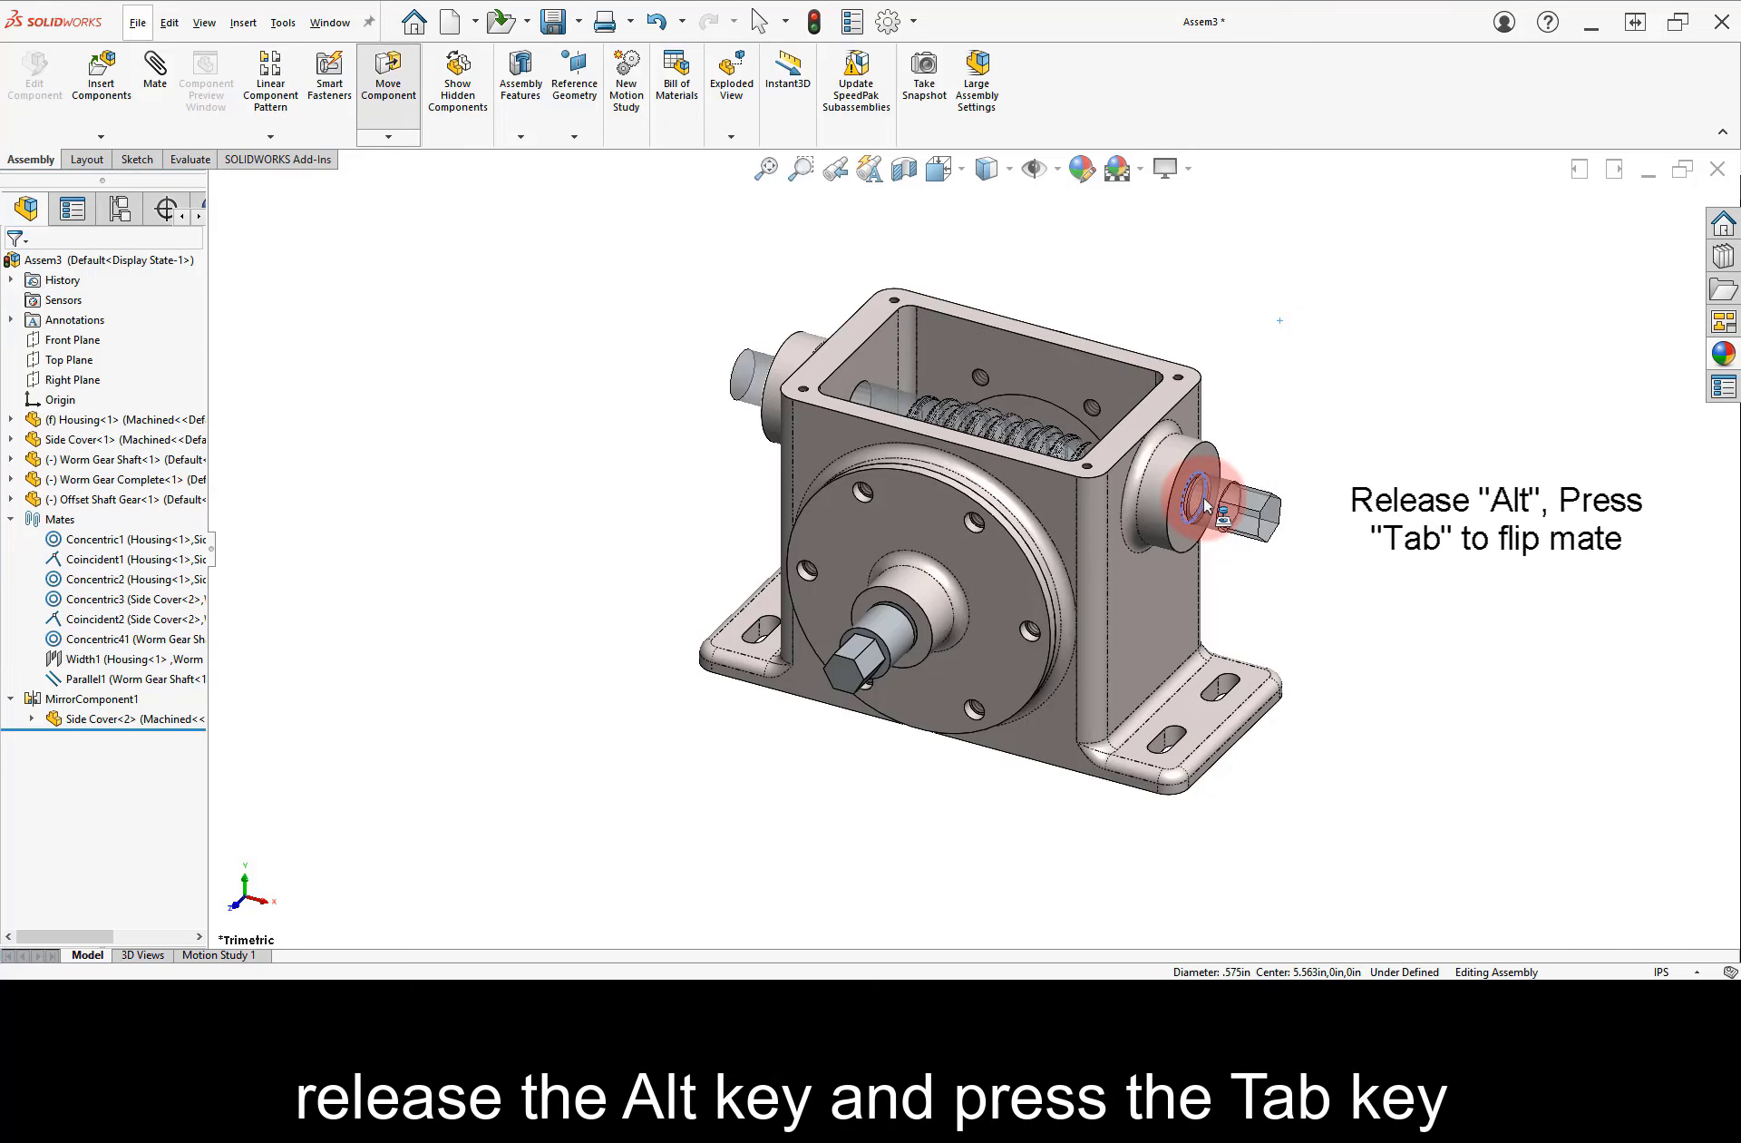
left_click_drag(1204, 506, 1206, 503)
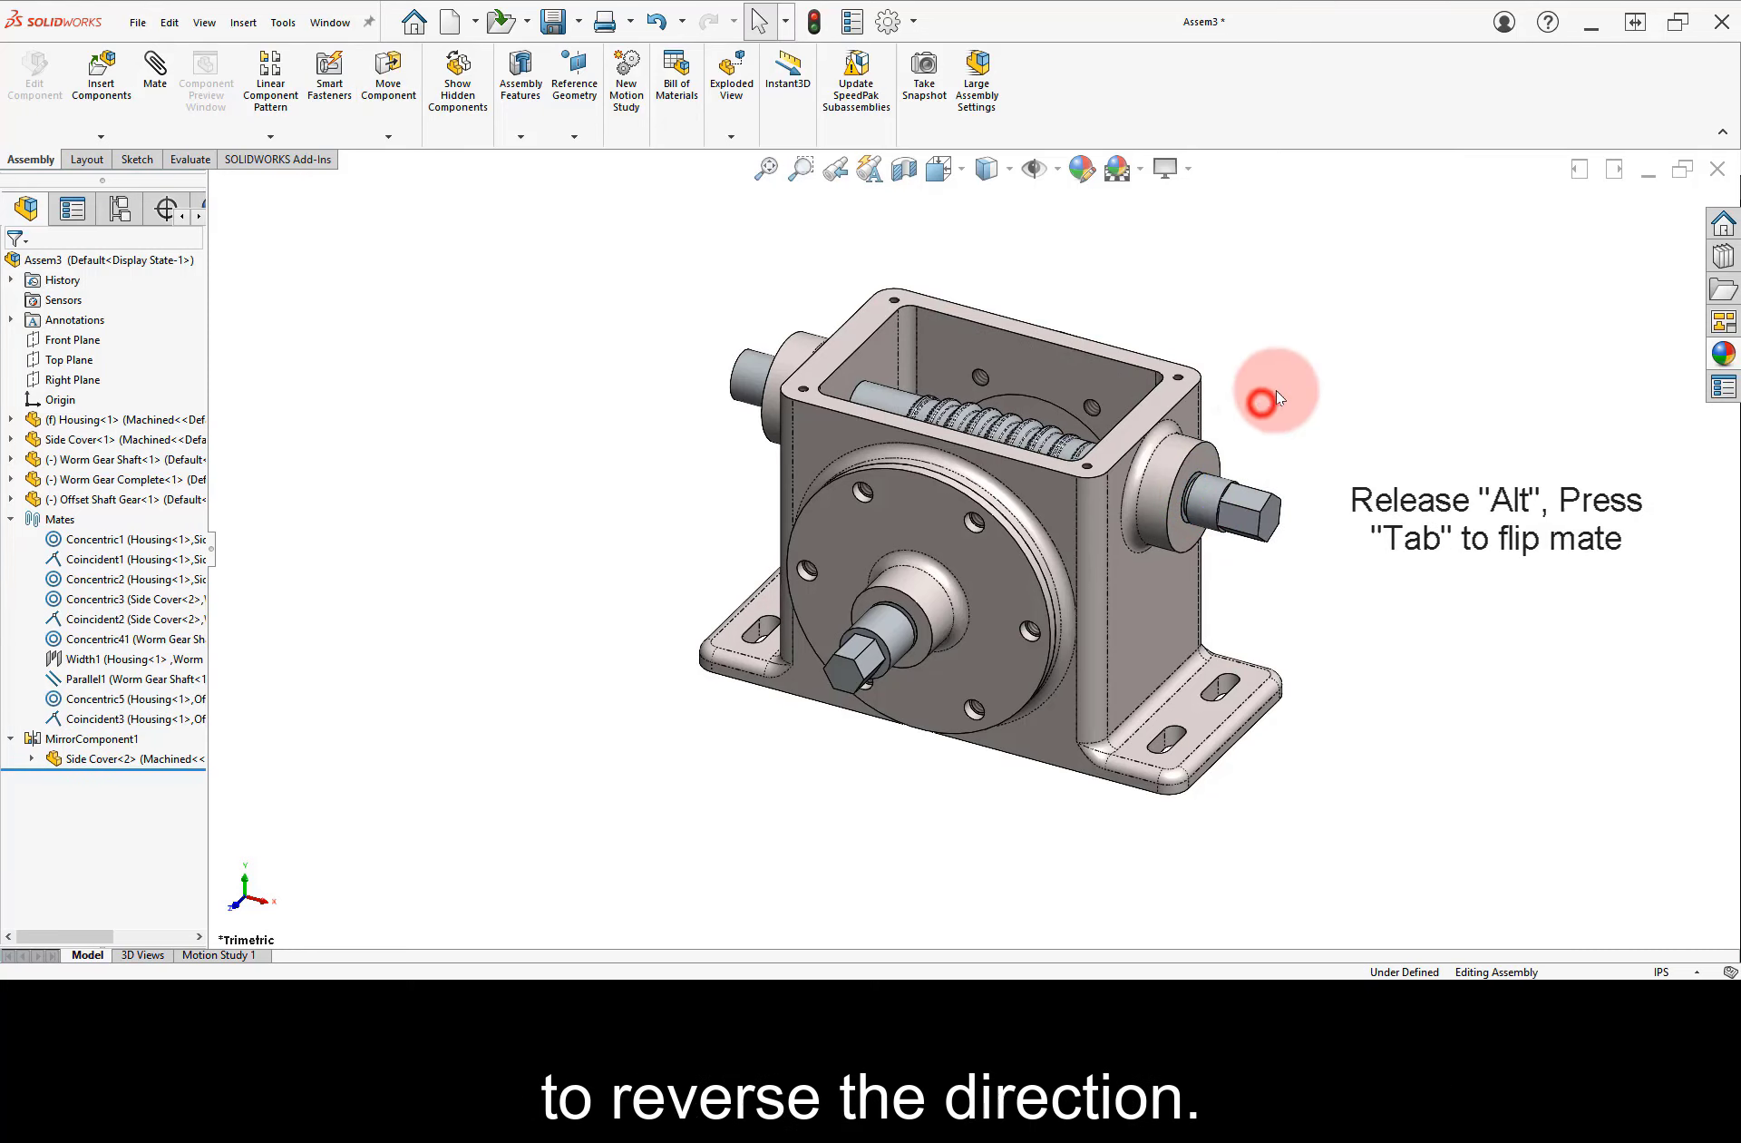
- Insert the Top Cover part from the Lesson Files folder and place it above the housing's open top
middle_click_drag(1263, 400, 1257, 500)
right_click_drag(1258, 505, 1306, 444)
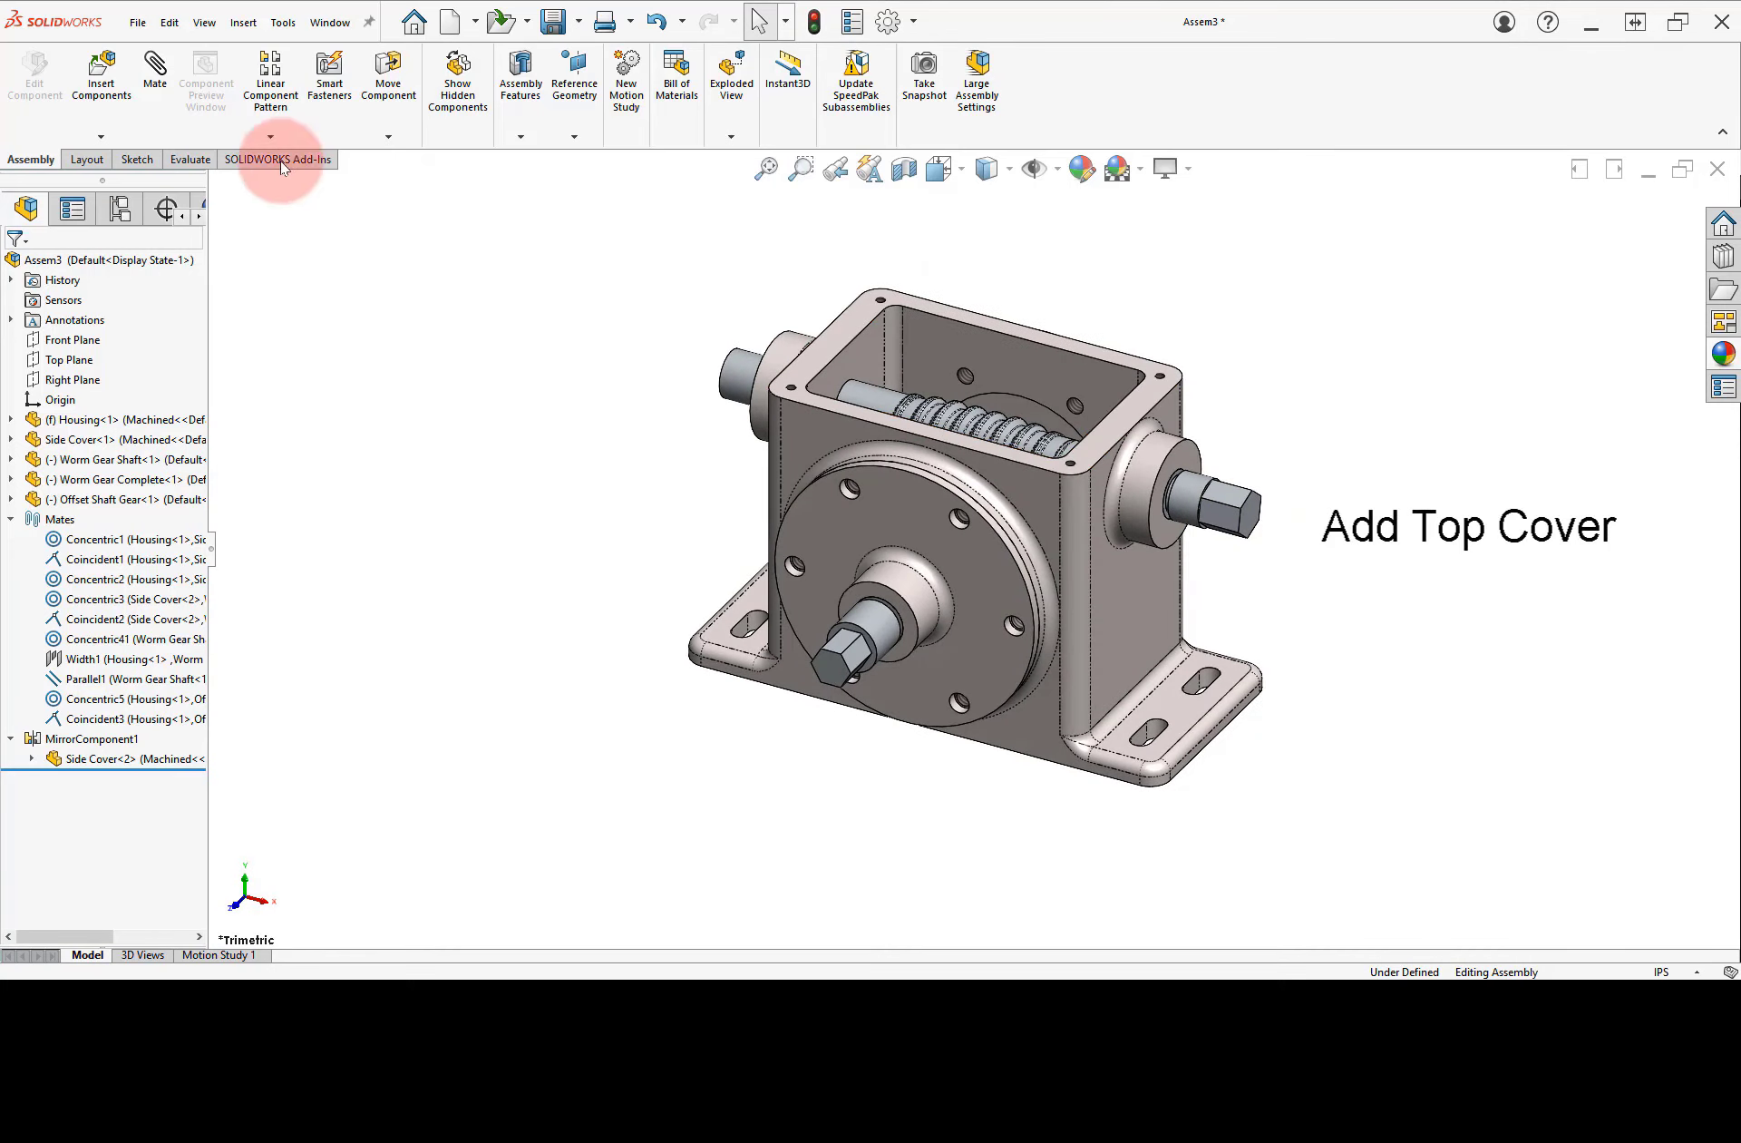
left_click(108, 91)
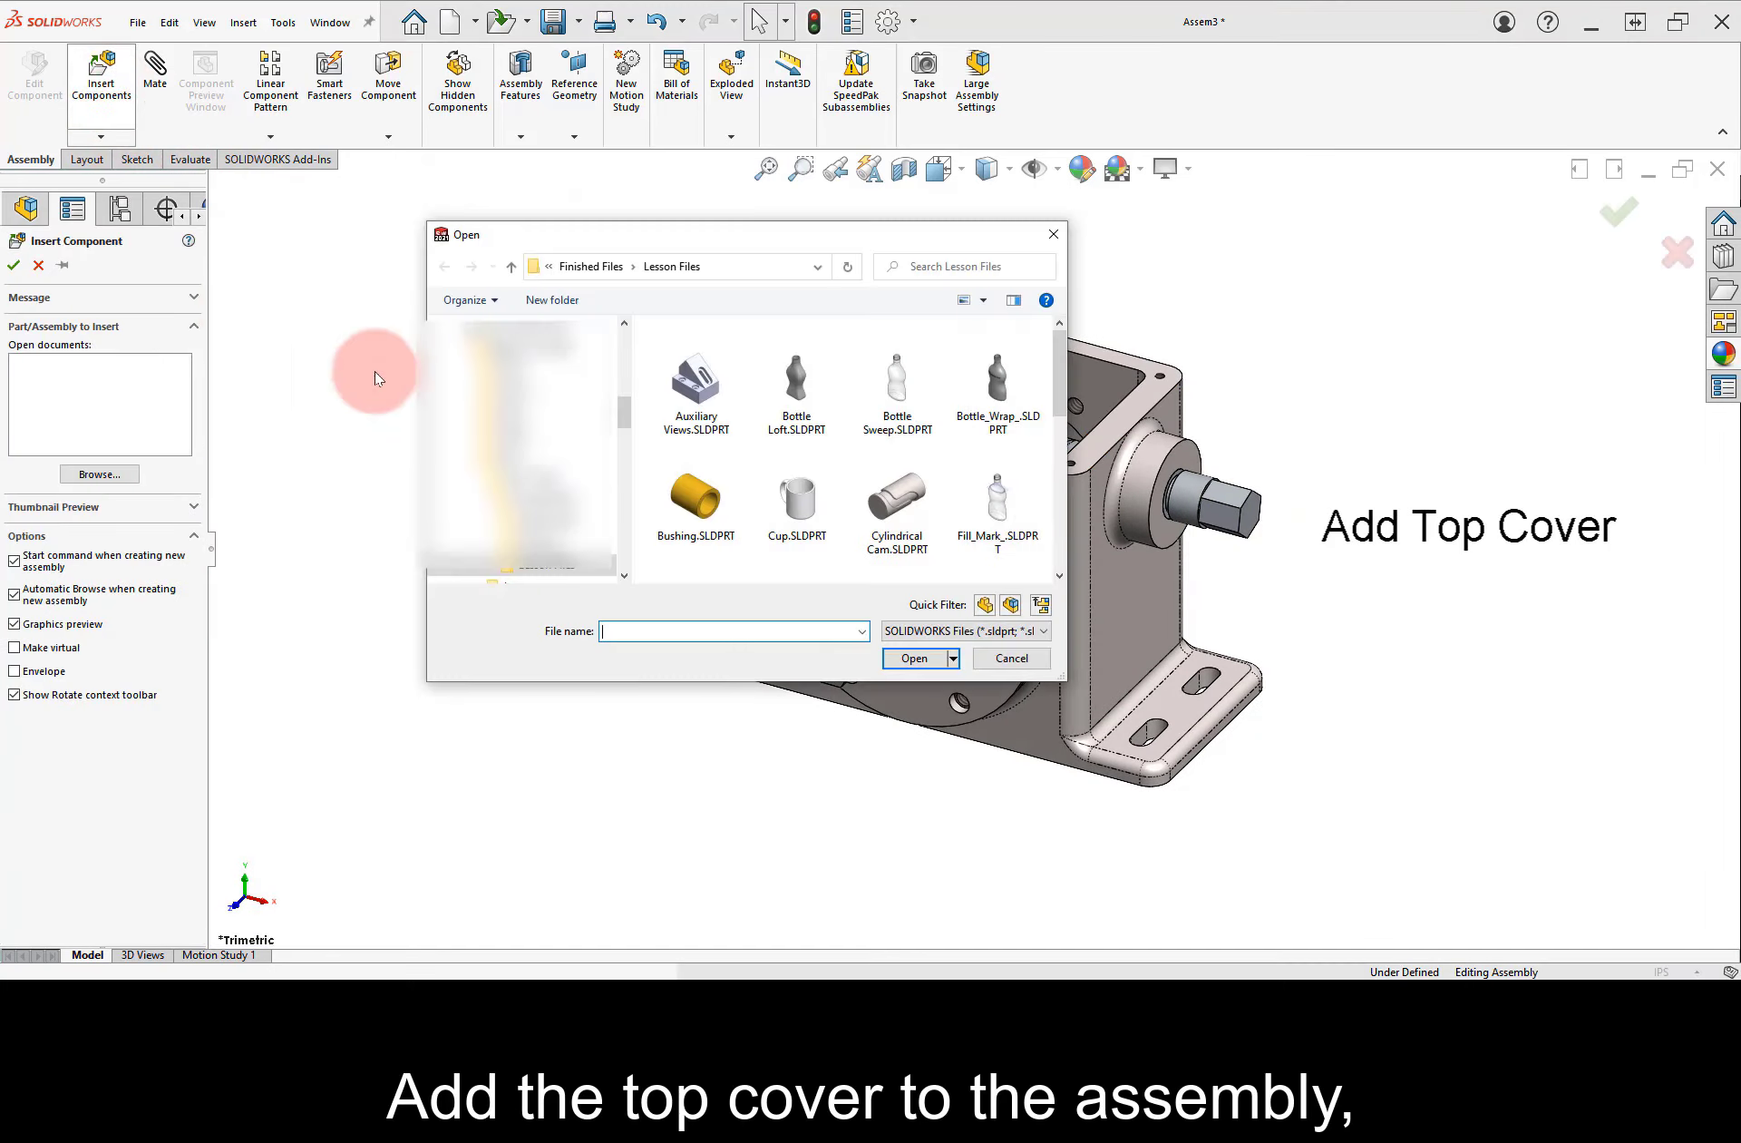
scroll(1050, 525, "down", 3)
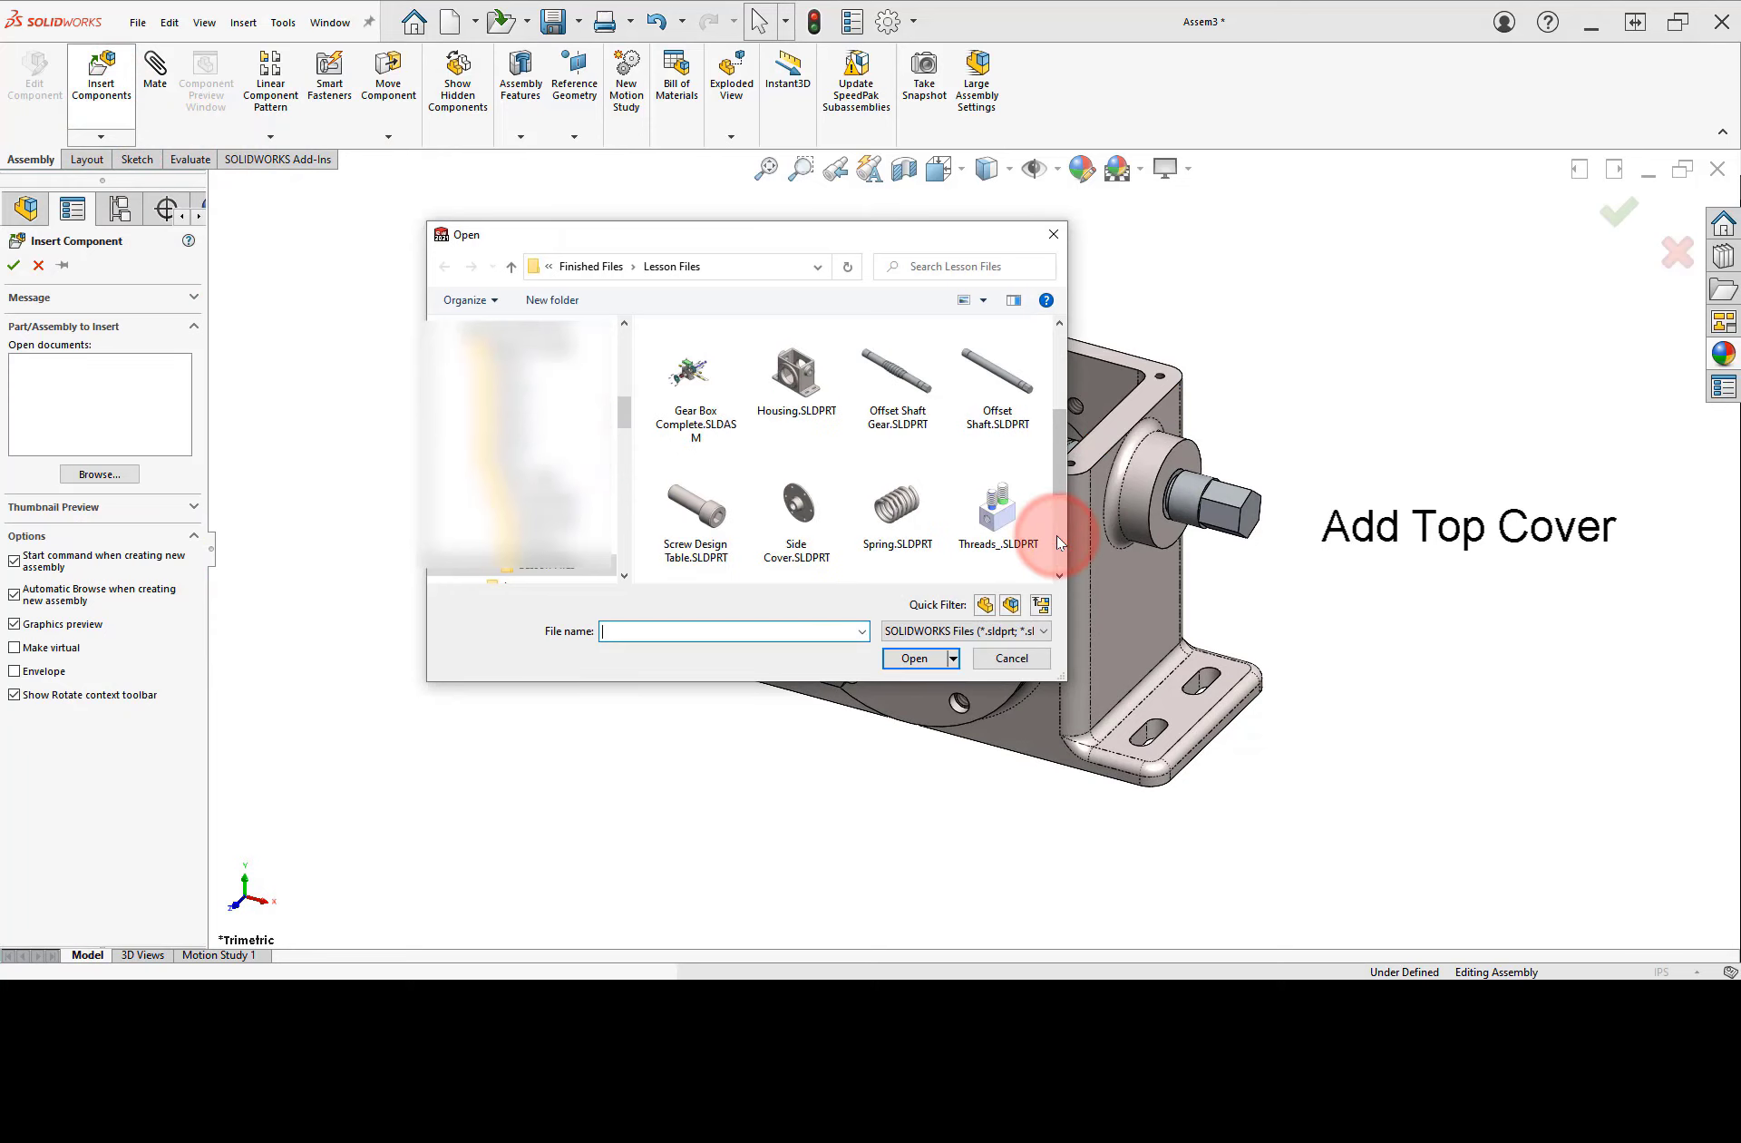
scroll(1057, 542, "down", 2)
left_click(685, 445)
left_click(901, 653)
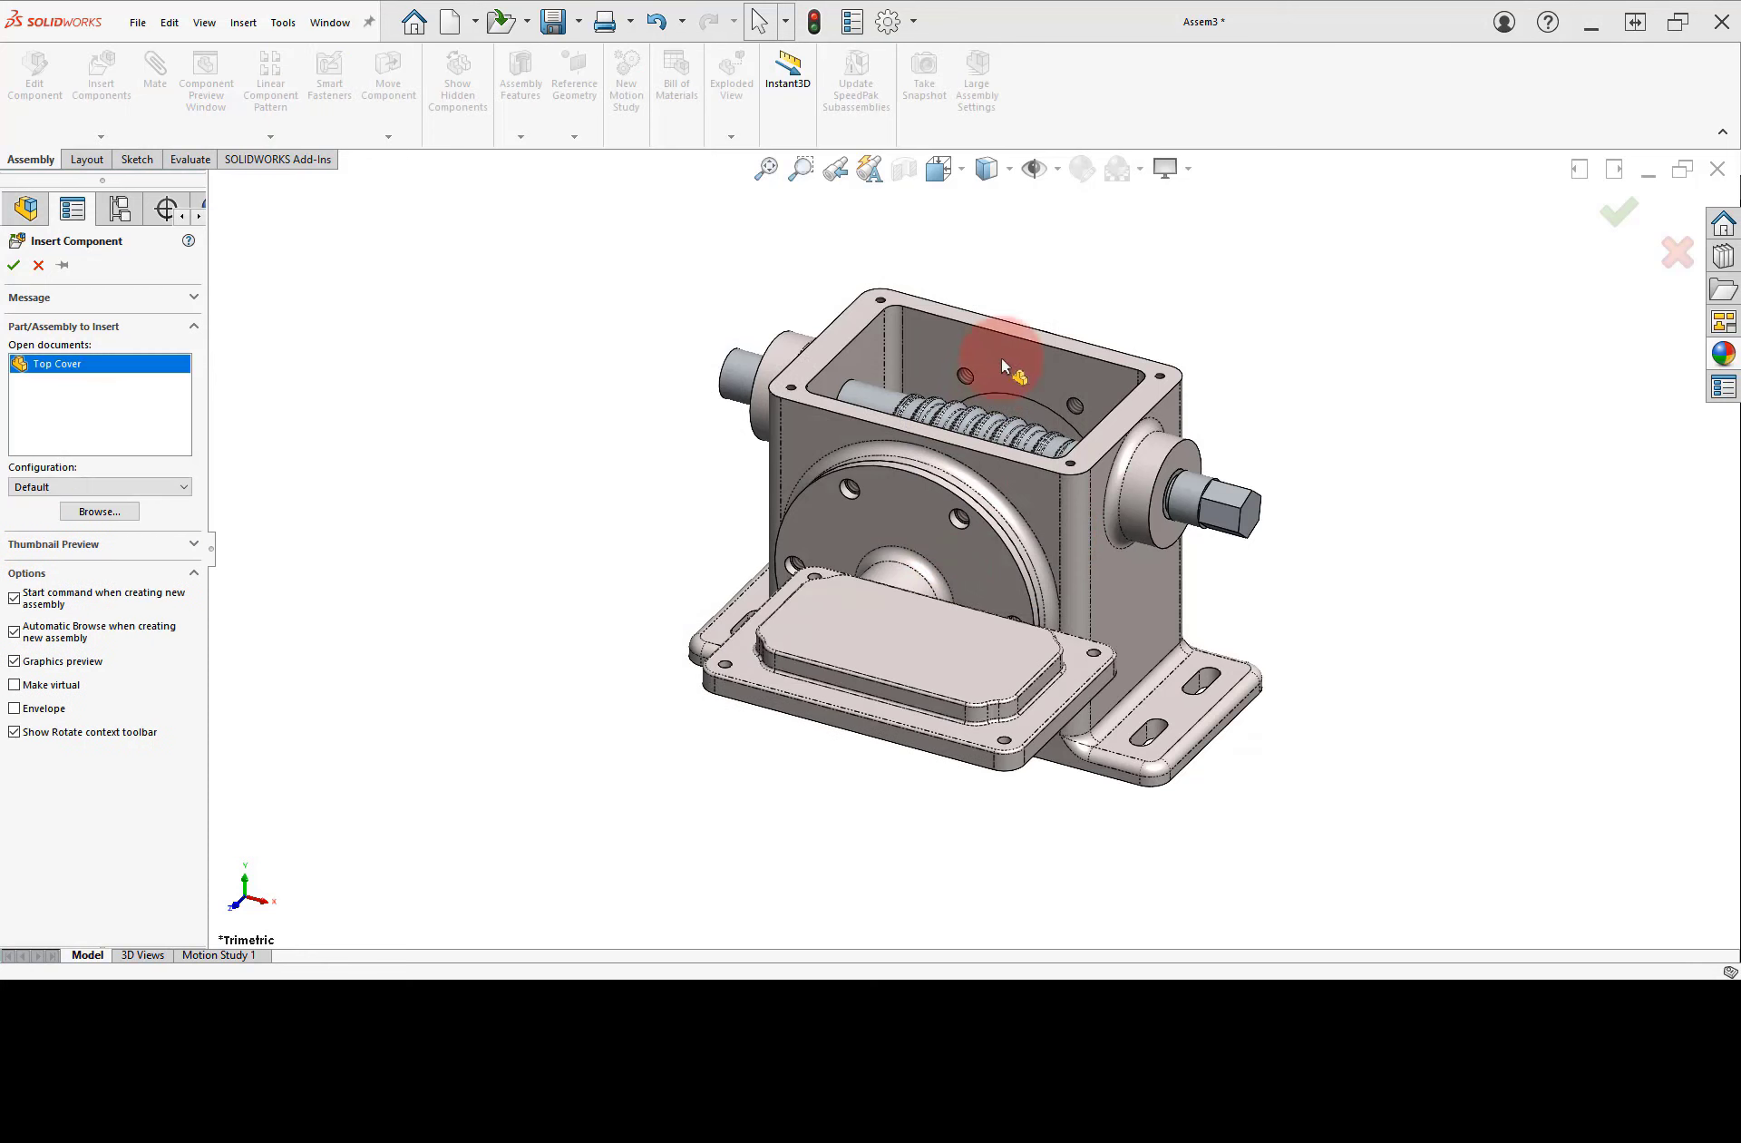
left_click(991, 274)
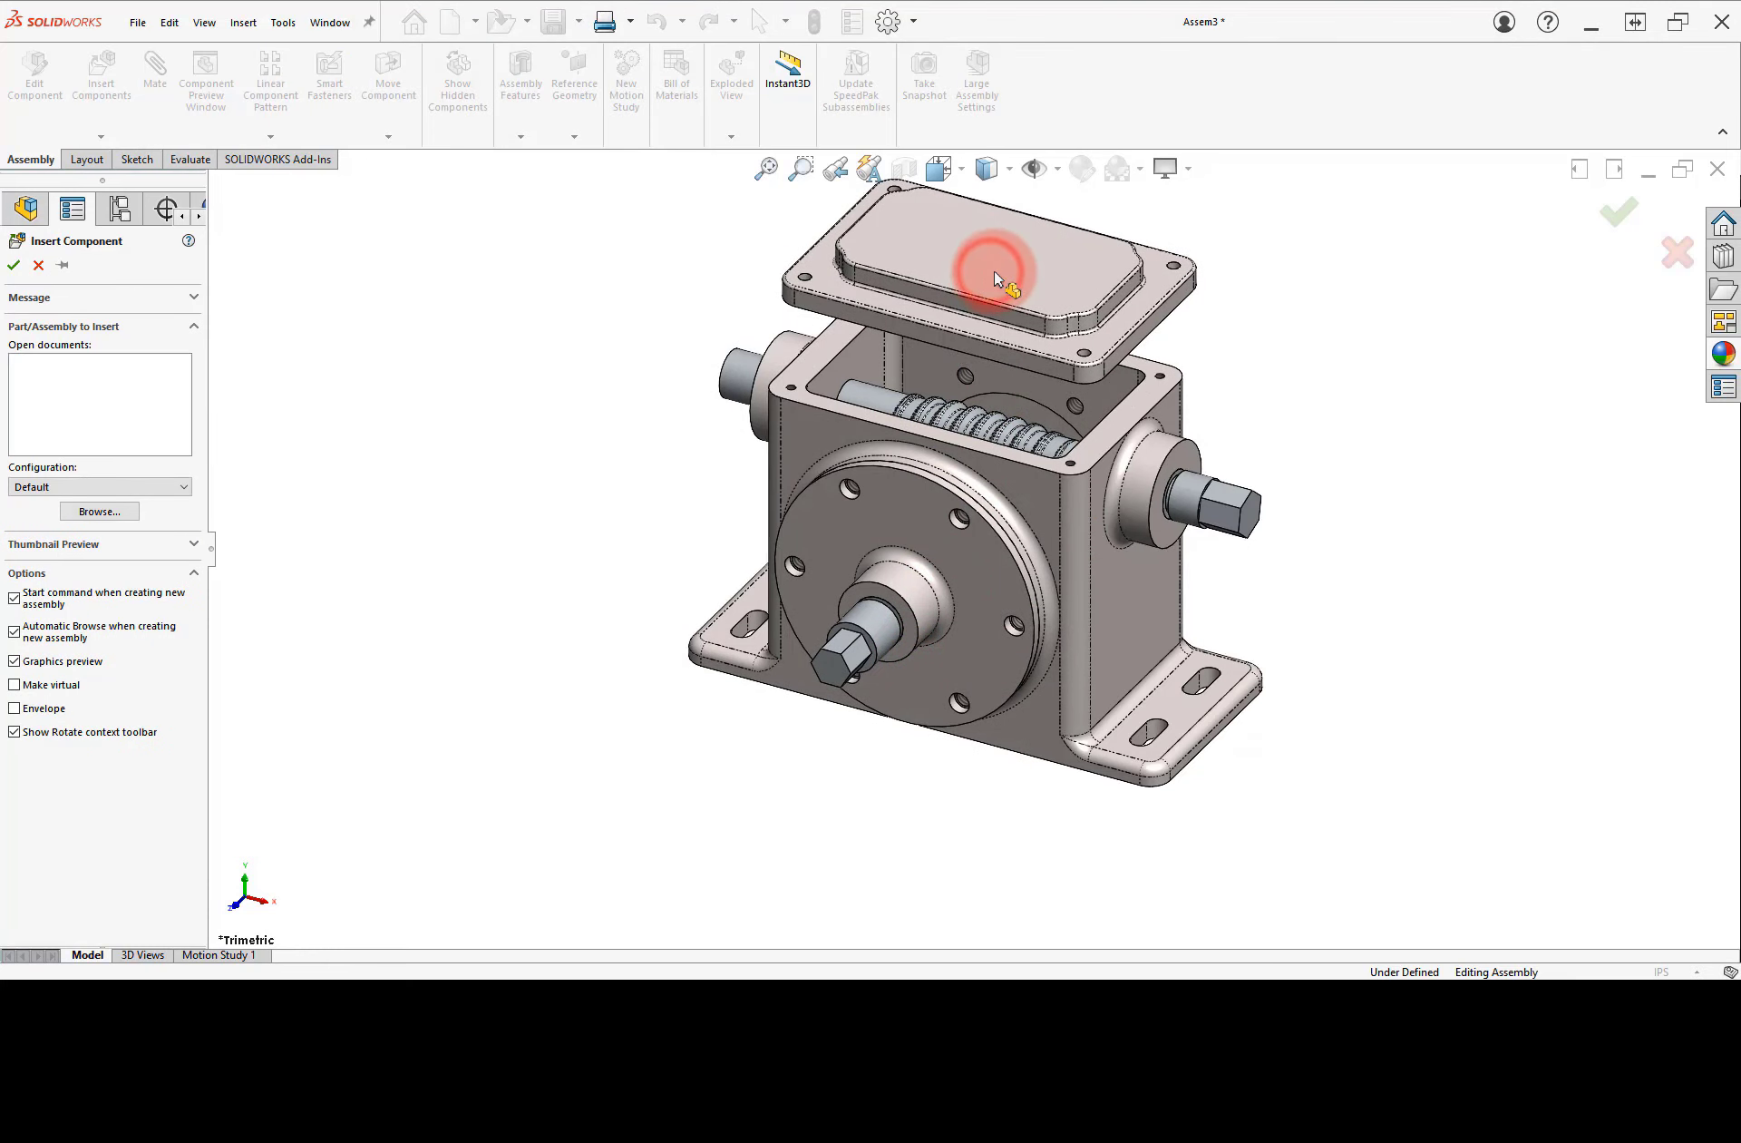
- Rotate and move the top cover with the triad so that its underside faces forward above the housing
scroll(995, 277, "up", 1)
scroll(995, 281, "down", 2)
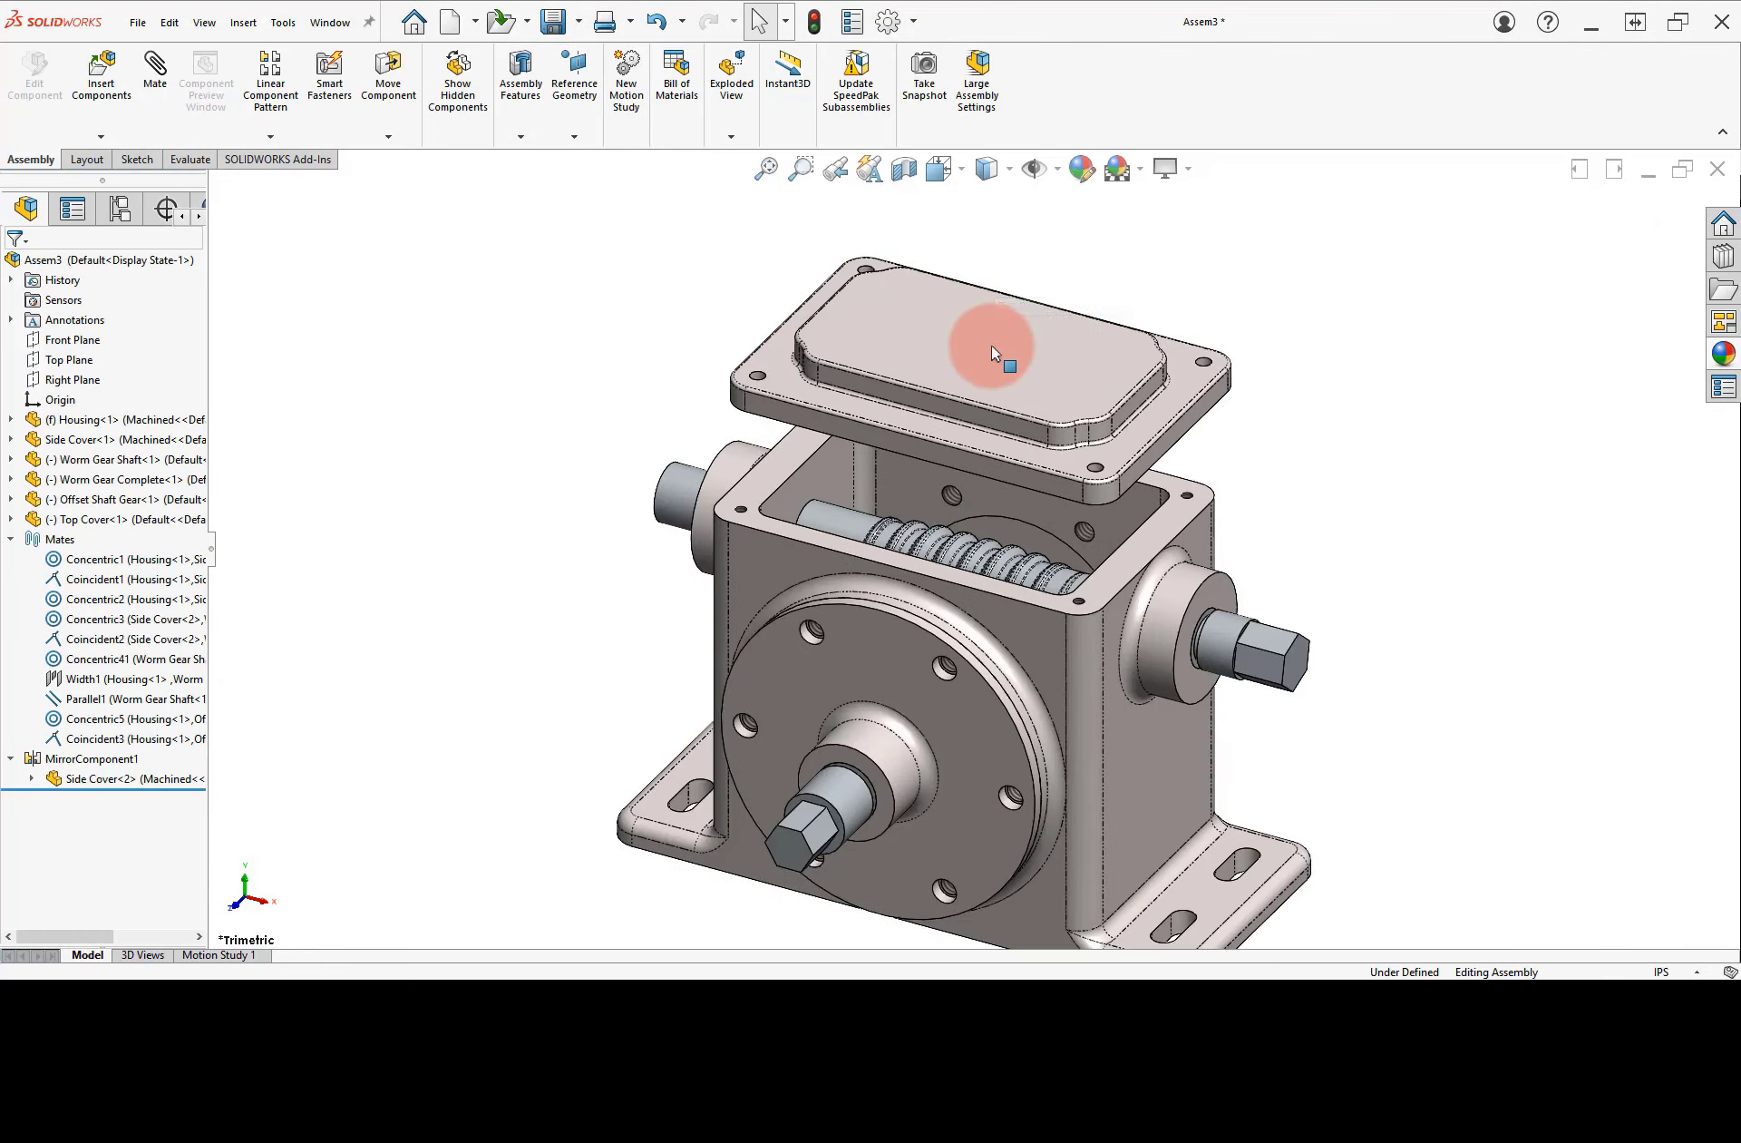
right_click(993, 352)
left_click(1052, 602)
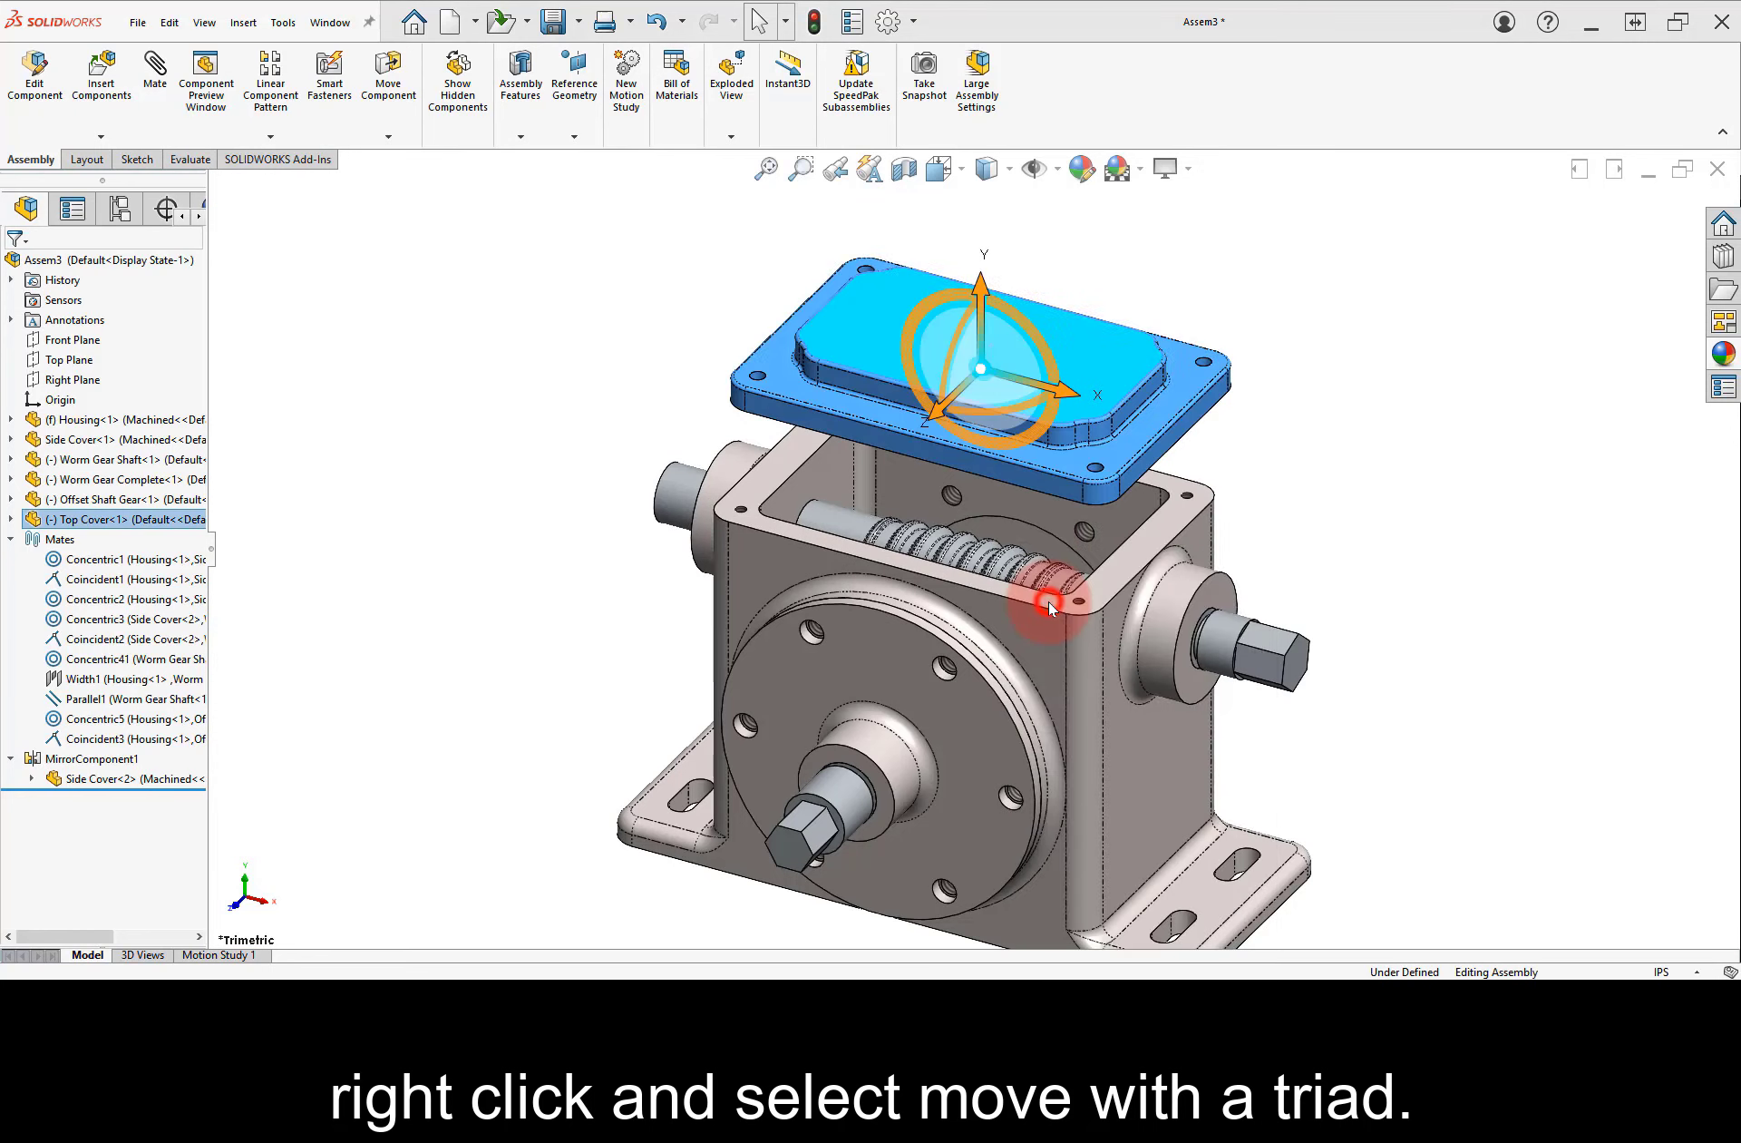
left_click(980, 466)
left_click_drag(951, 381, 1004, 261)
left_click_drag(941, 418, 930, 367)
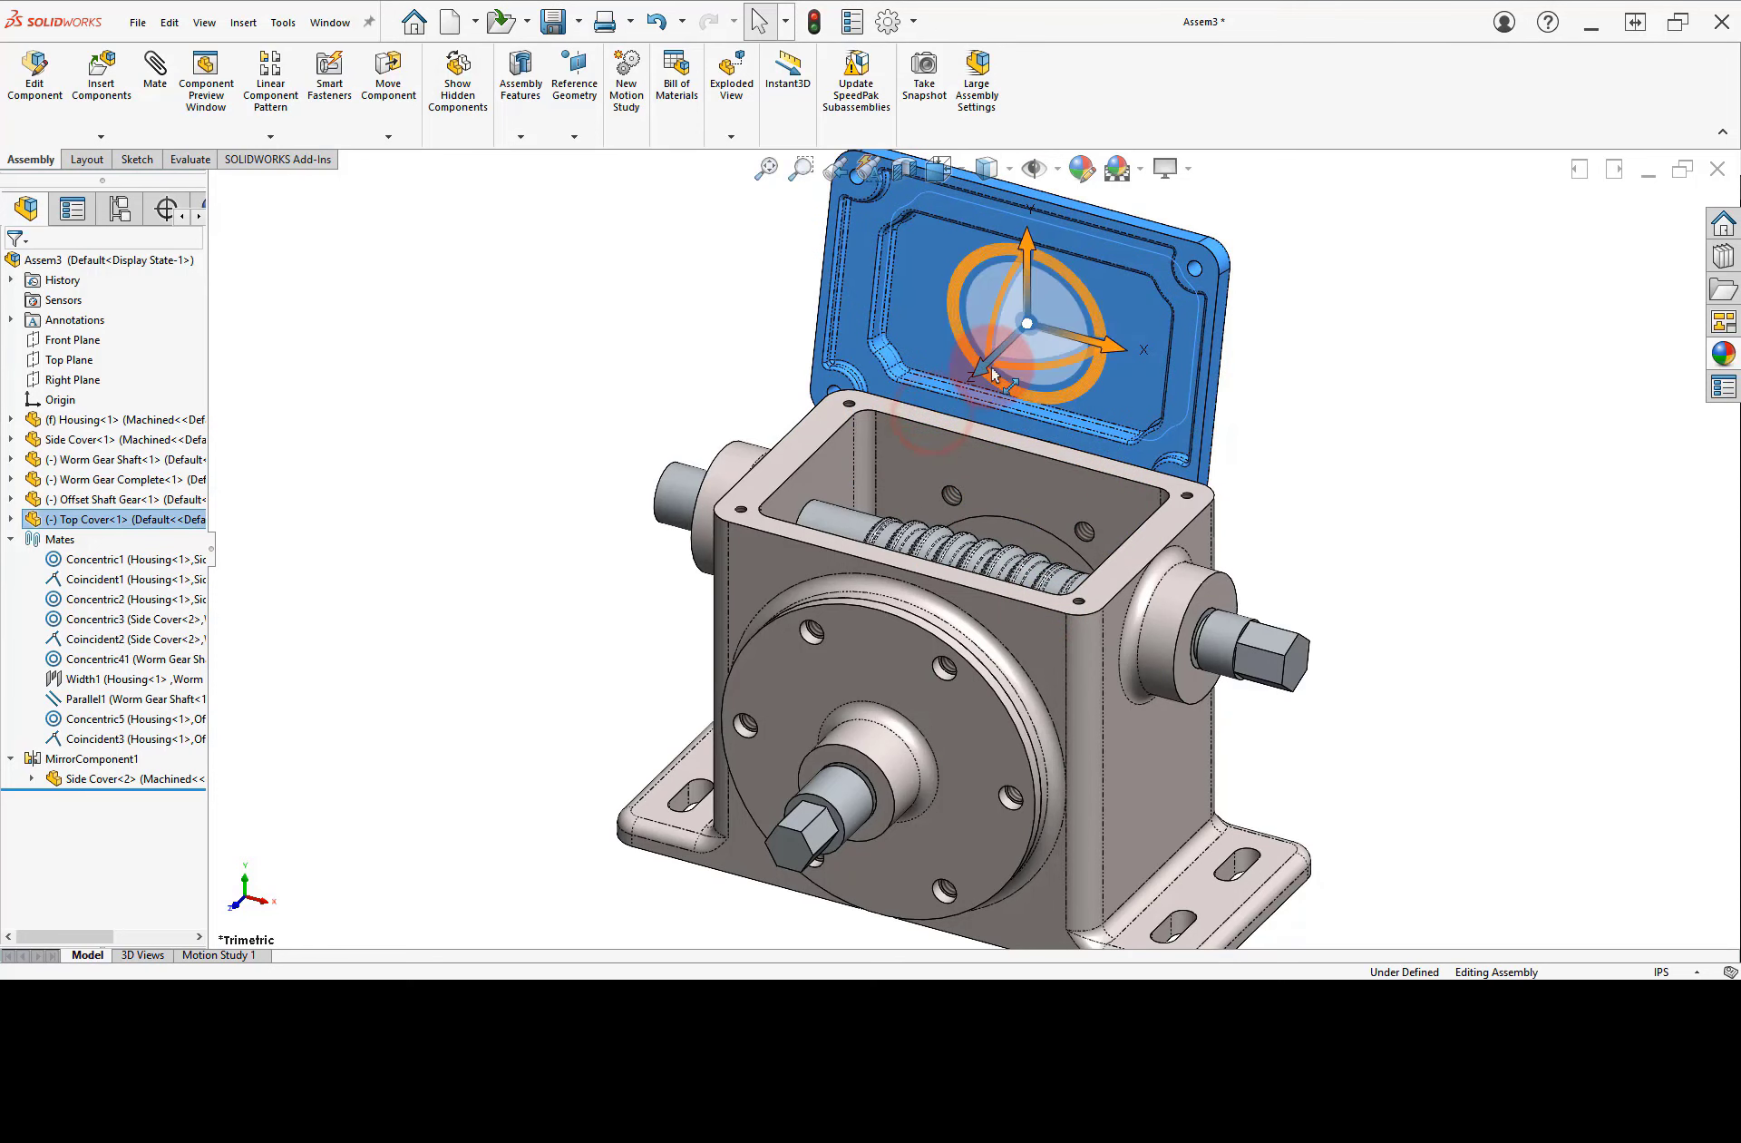
left_click(1295, 390)
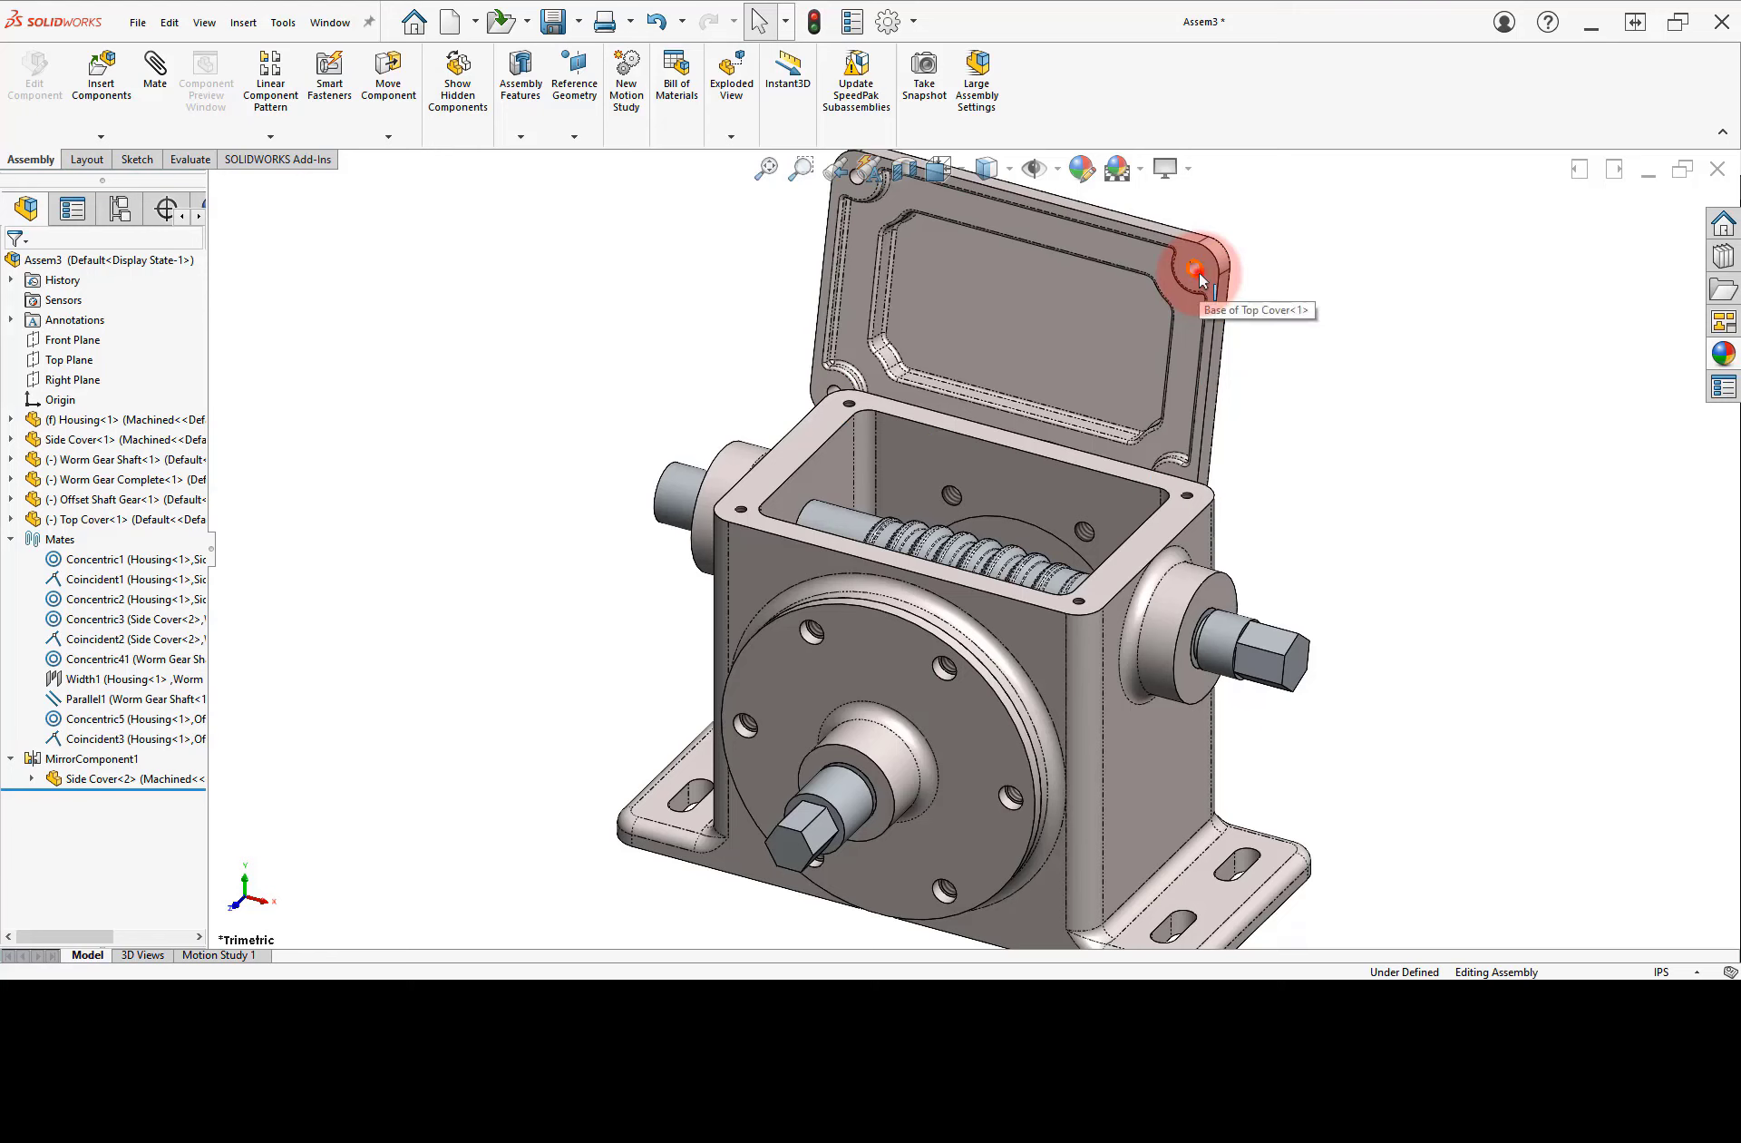
- SmartMate the edge of a corner hole on the cover's underside to the housing's front corner hole, flipping the alignment to seat the underside
left_click_drag(1199, 272, 1079, 606, "alt")
key("Tab")
key("Tab")
key("Tab")
key("Tab")
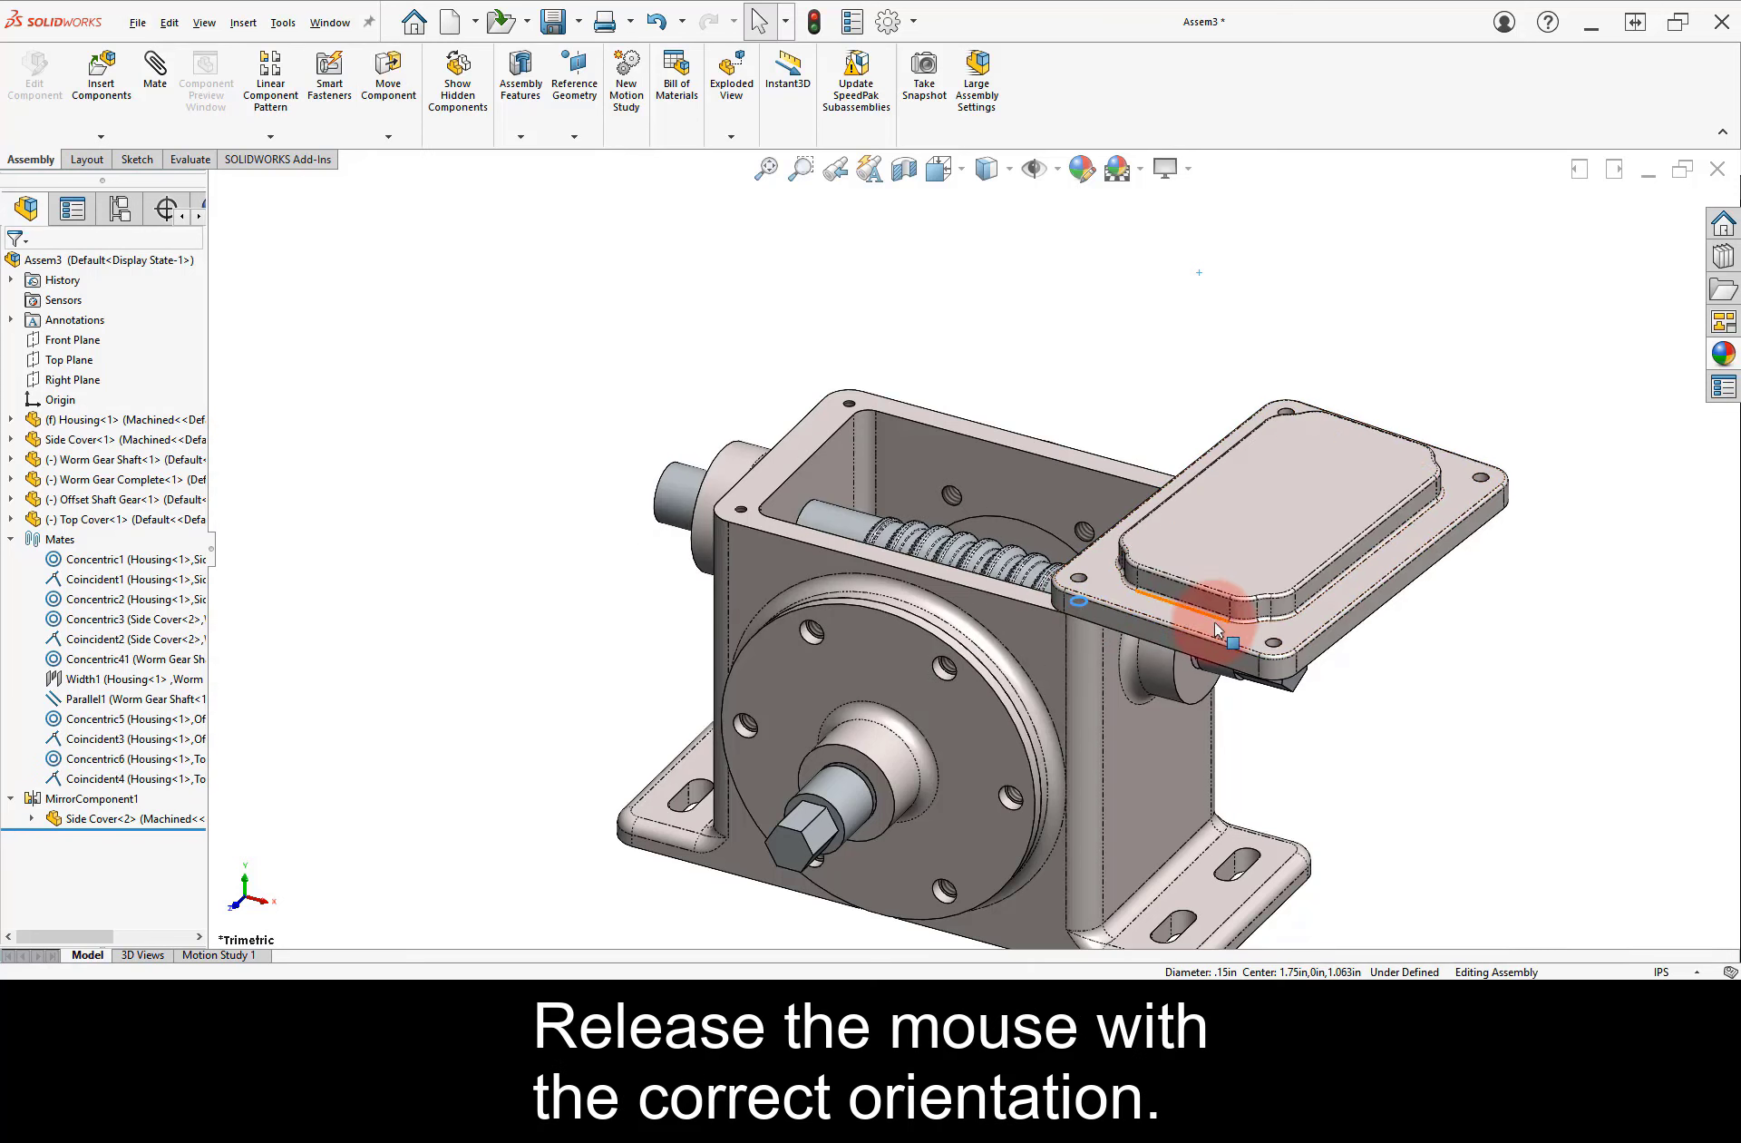
- Swing the top cover over the housing opening and add a Parallel mate between its side face and the housing's side face
left_click_drag(1217, 627, 1218, 510)
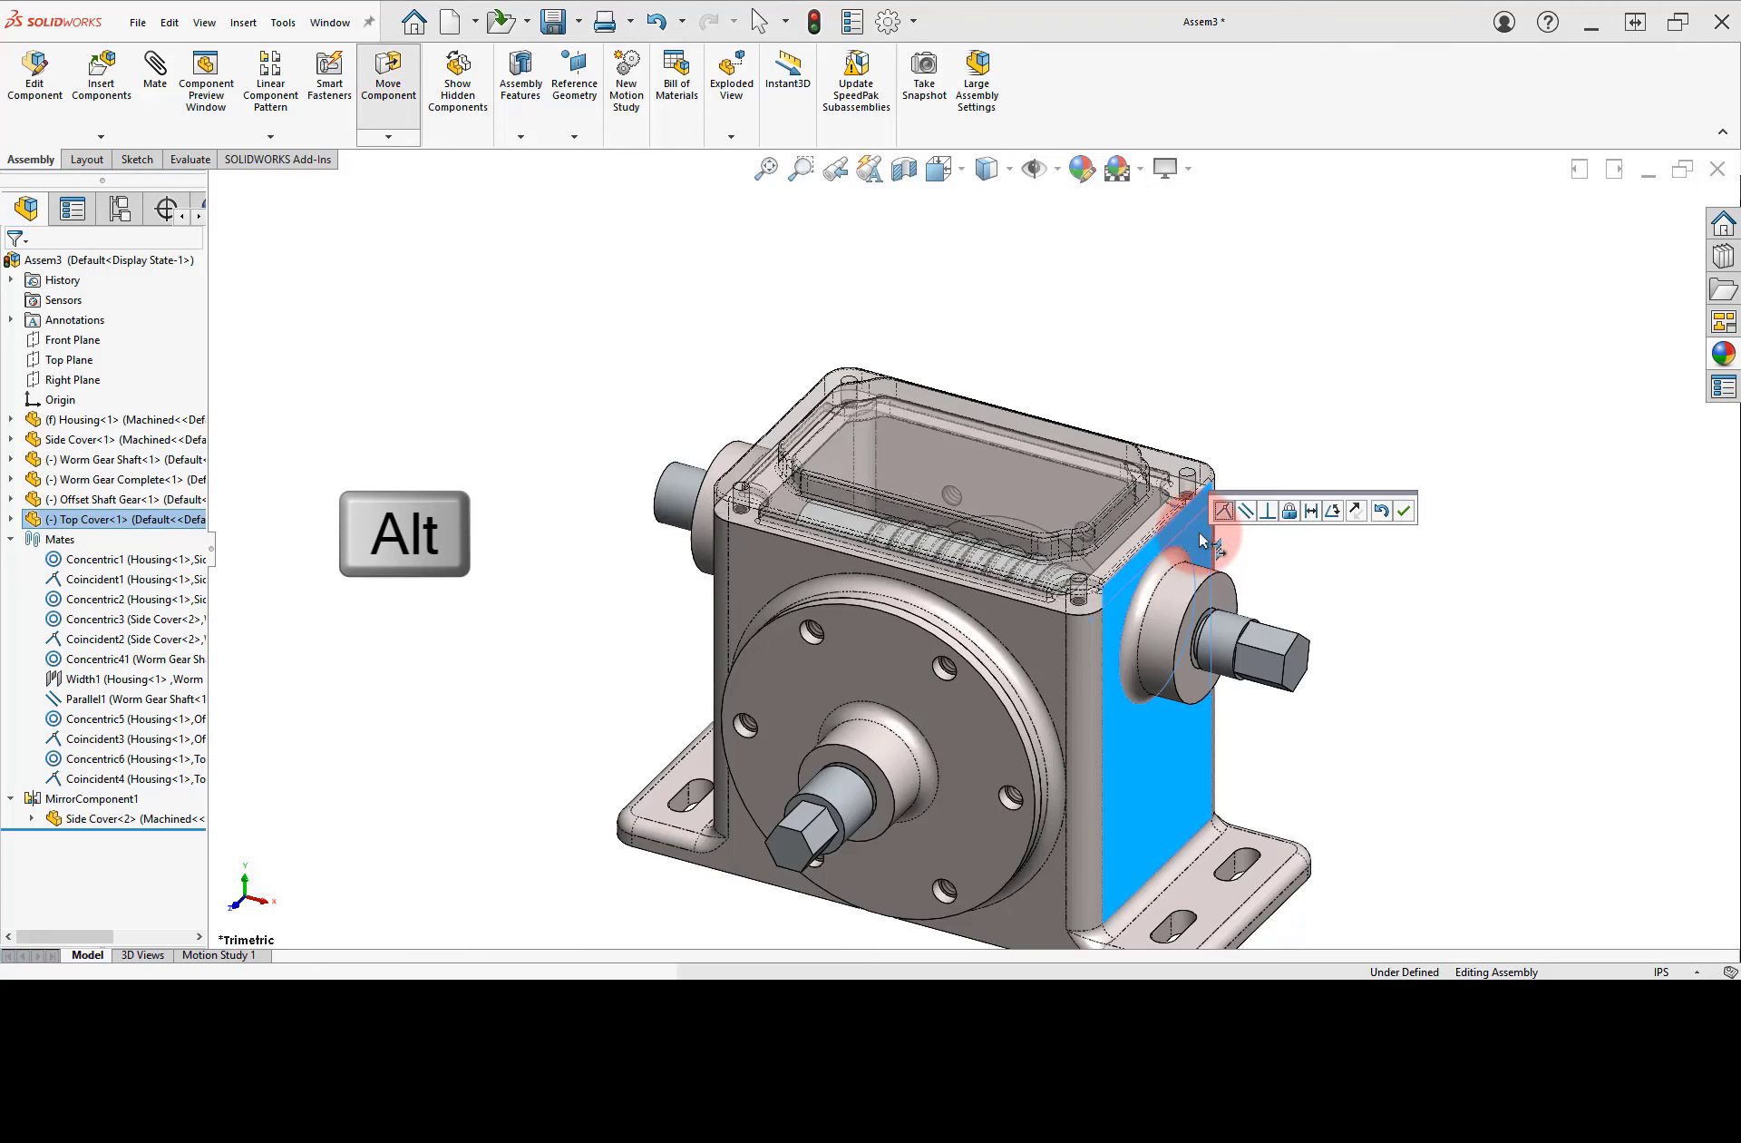
left_click(1248, 513)
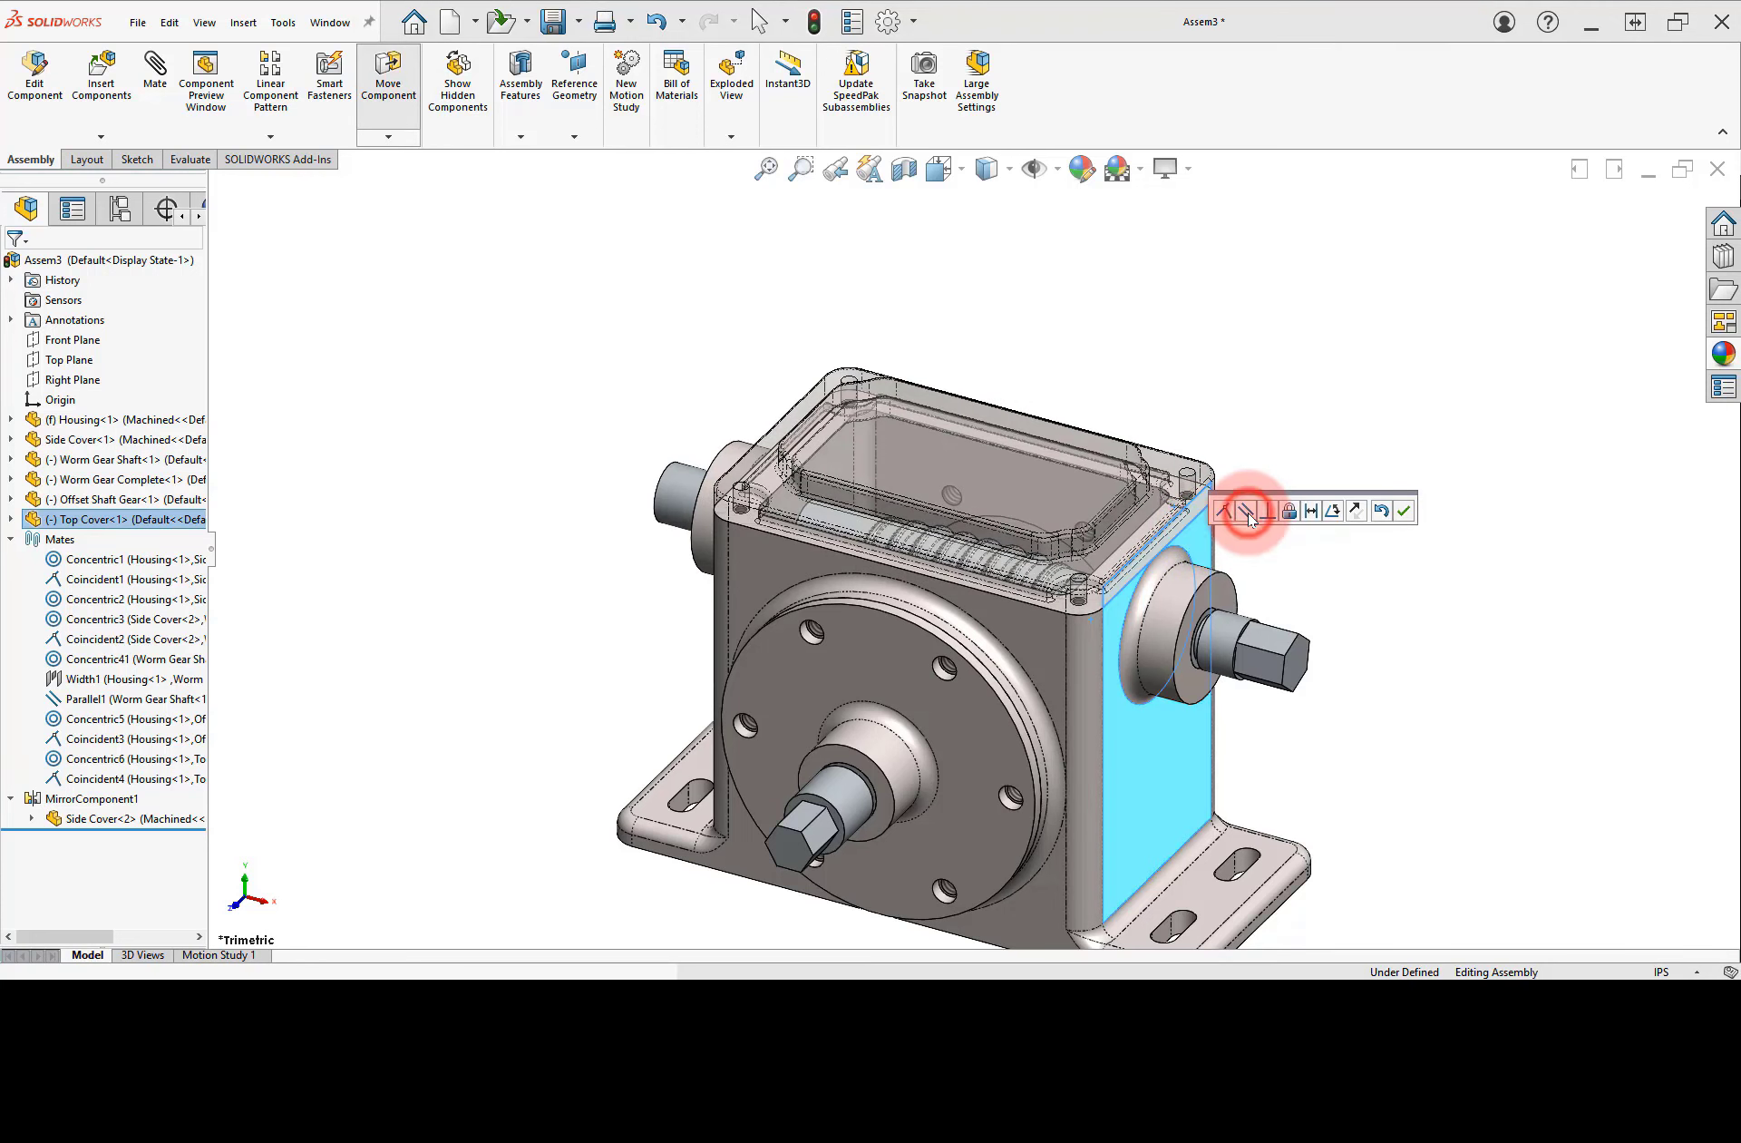
left_click(1406, 513)
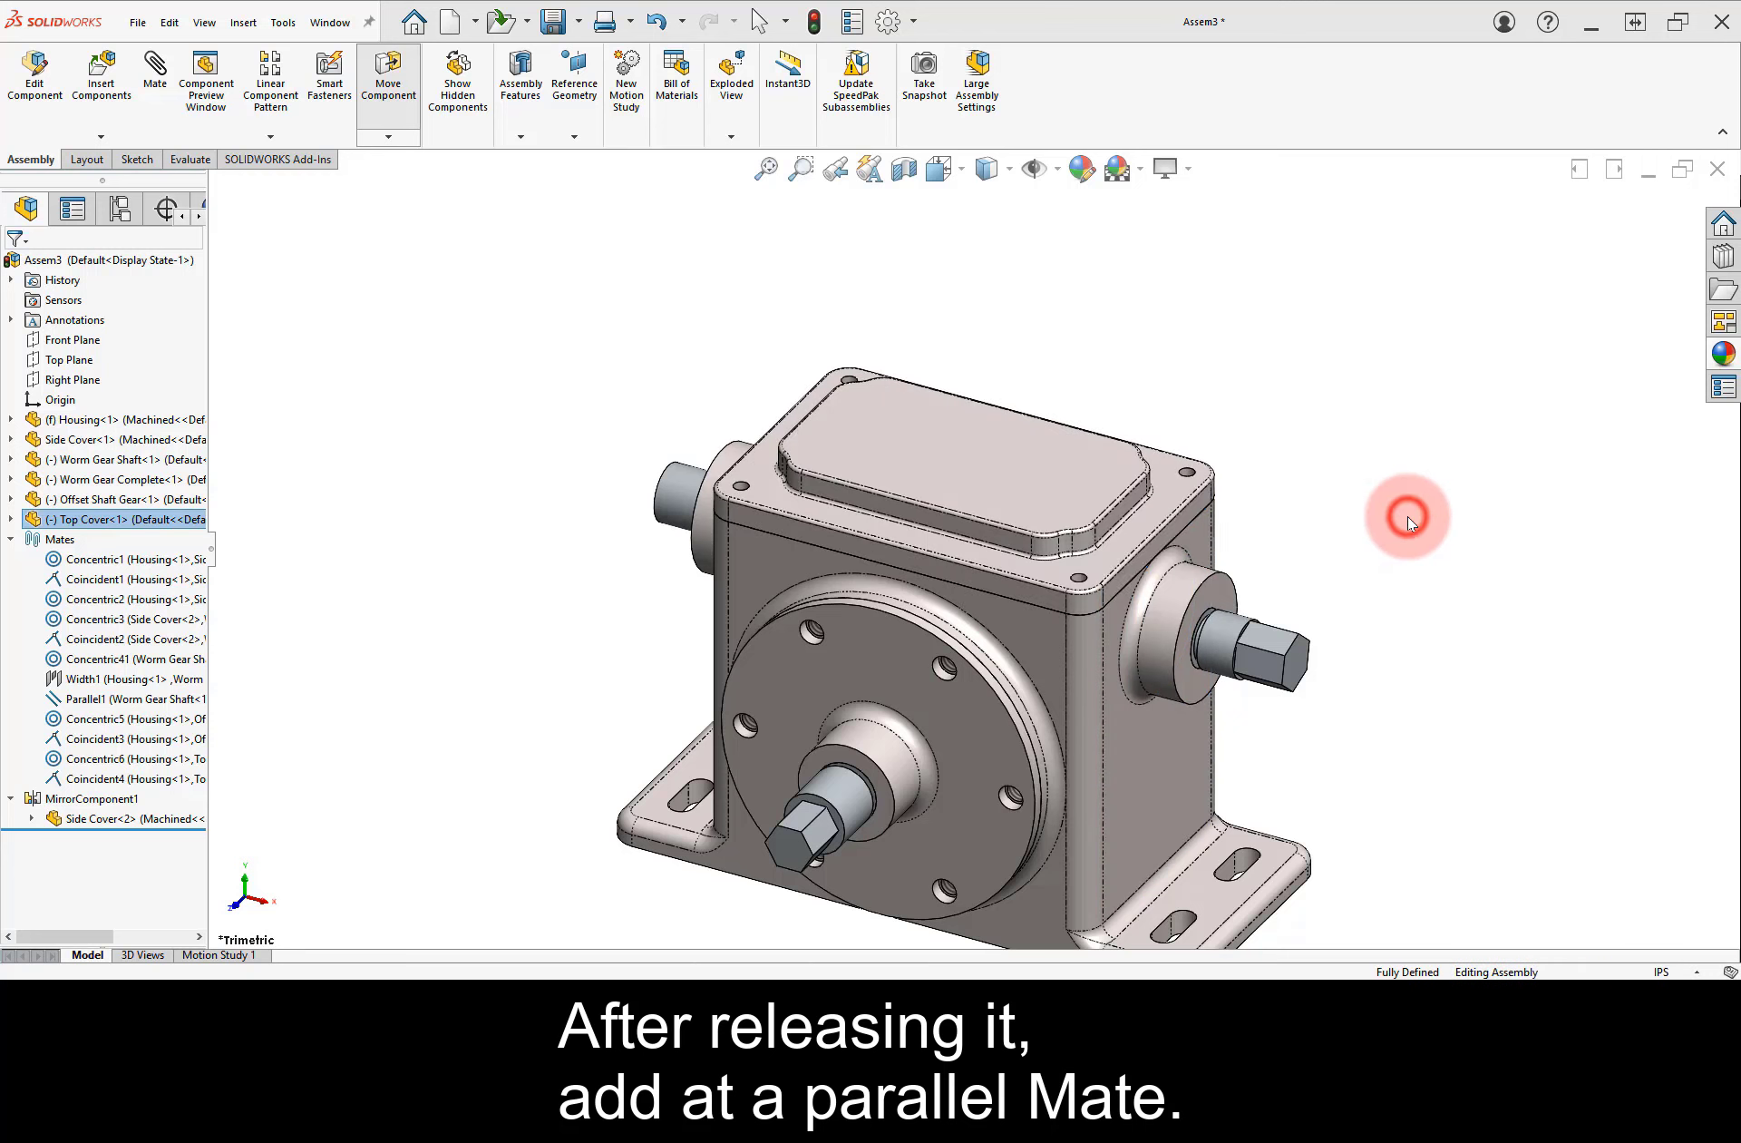
left_click(1326, 458)
- Change the top cover's appearance at component level to light green, RGB 128, 255, 128
middle_click(1316, 481)
middle_click(1316, 481)
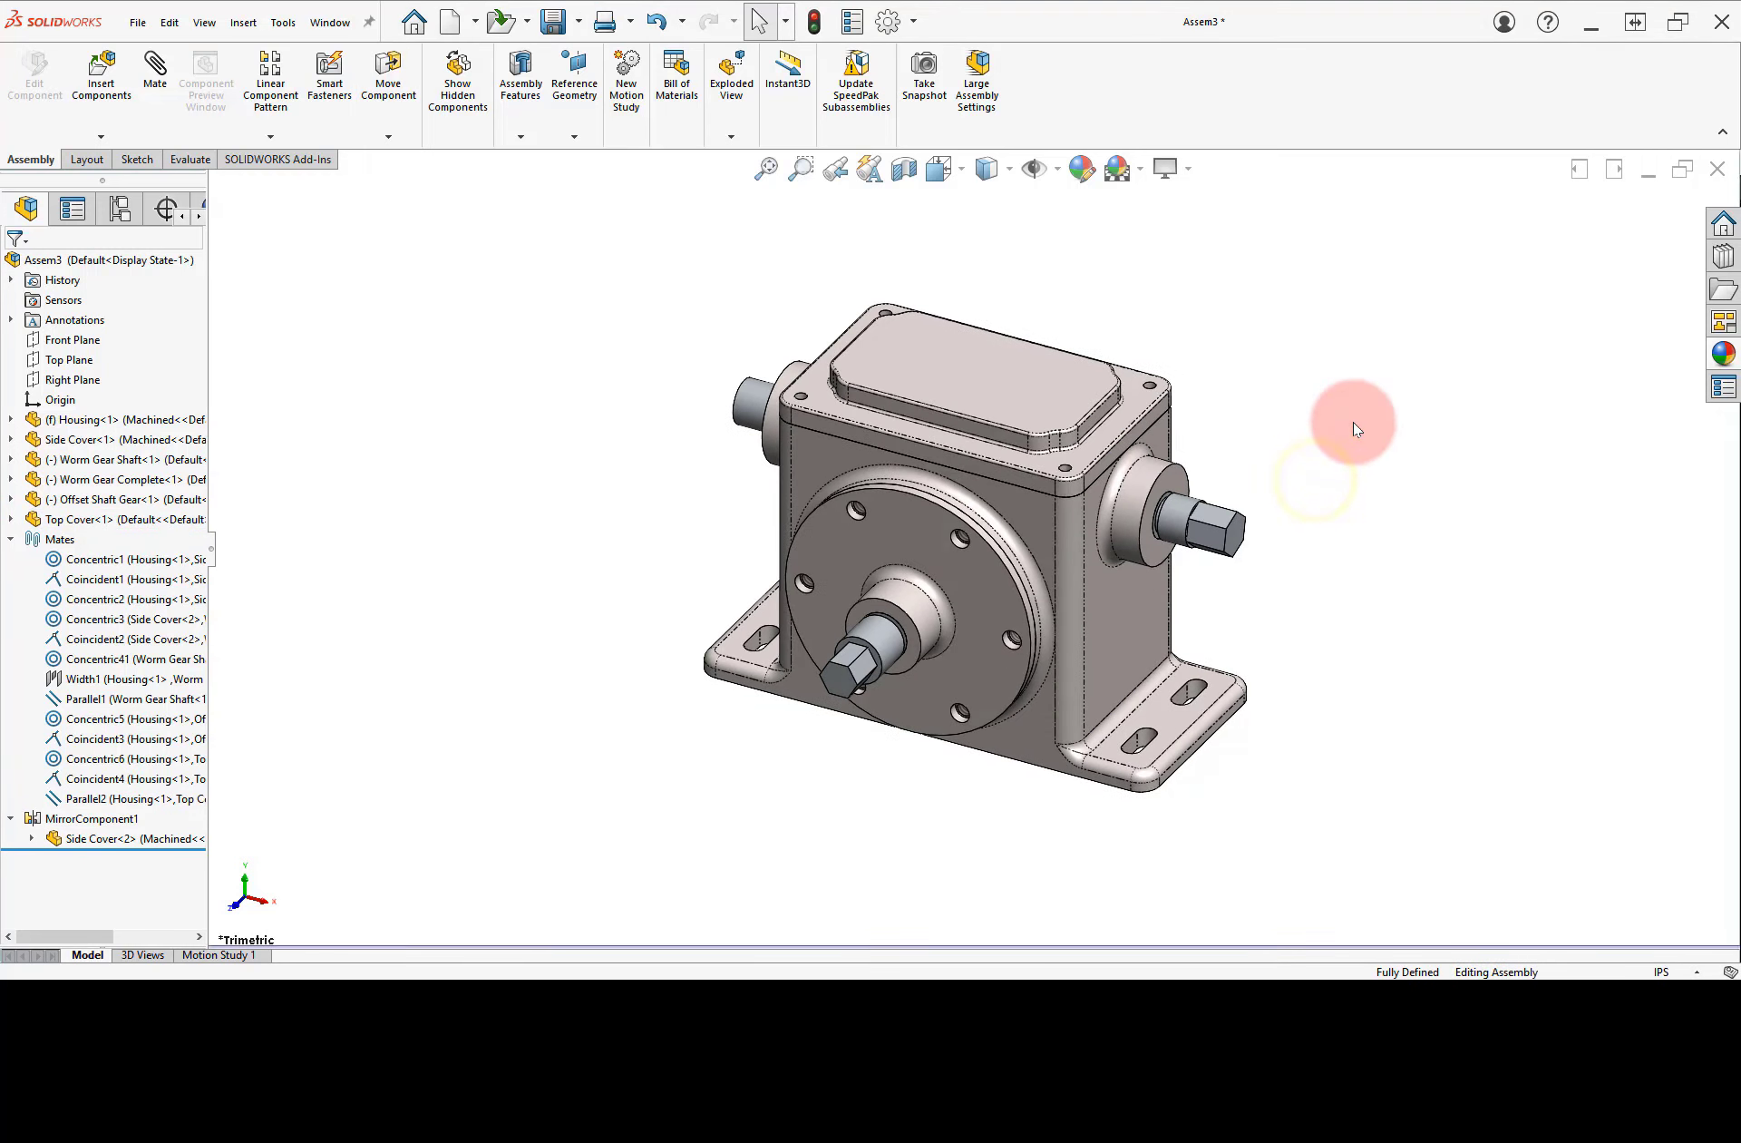
left_click(1034, 386)
left_click(1144, 310)
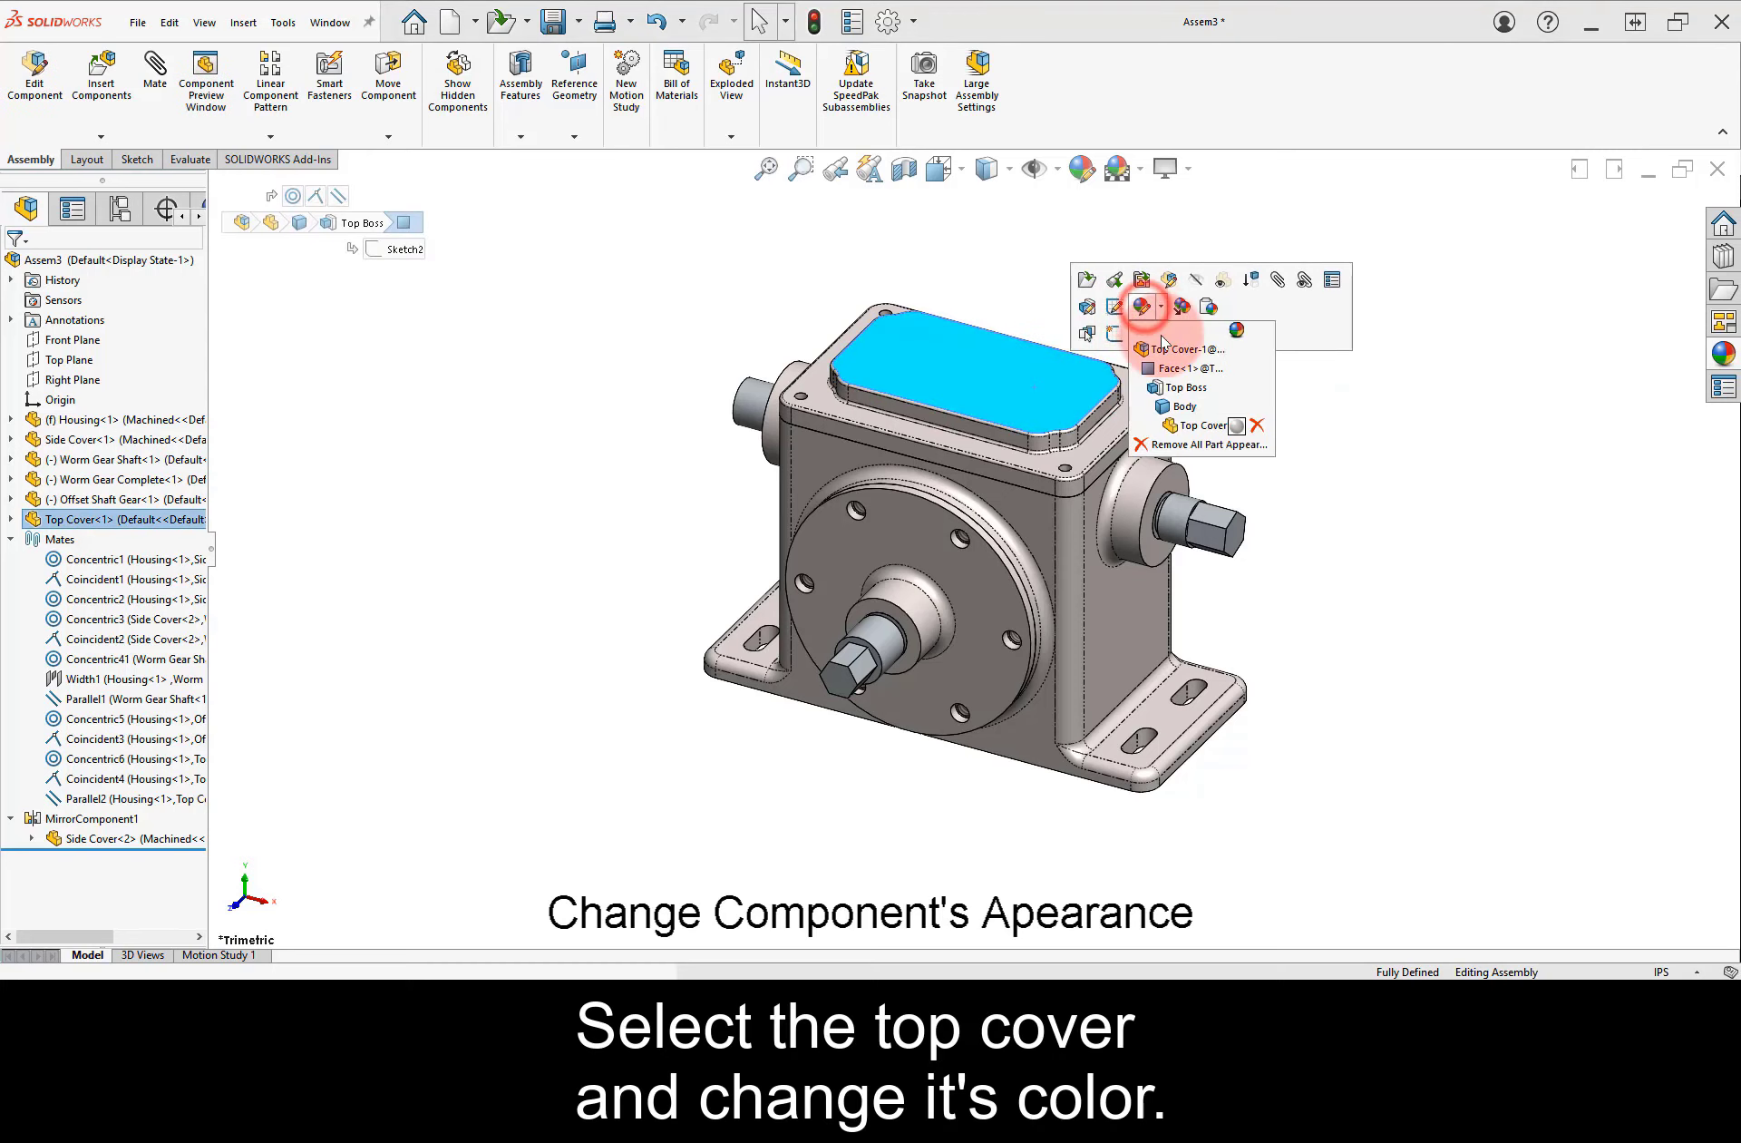
left_click(1168, 351)
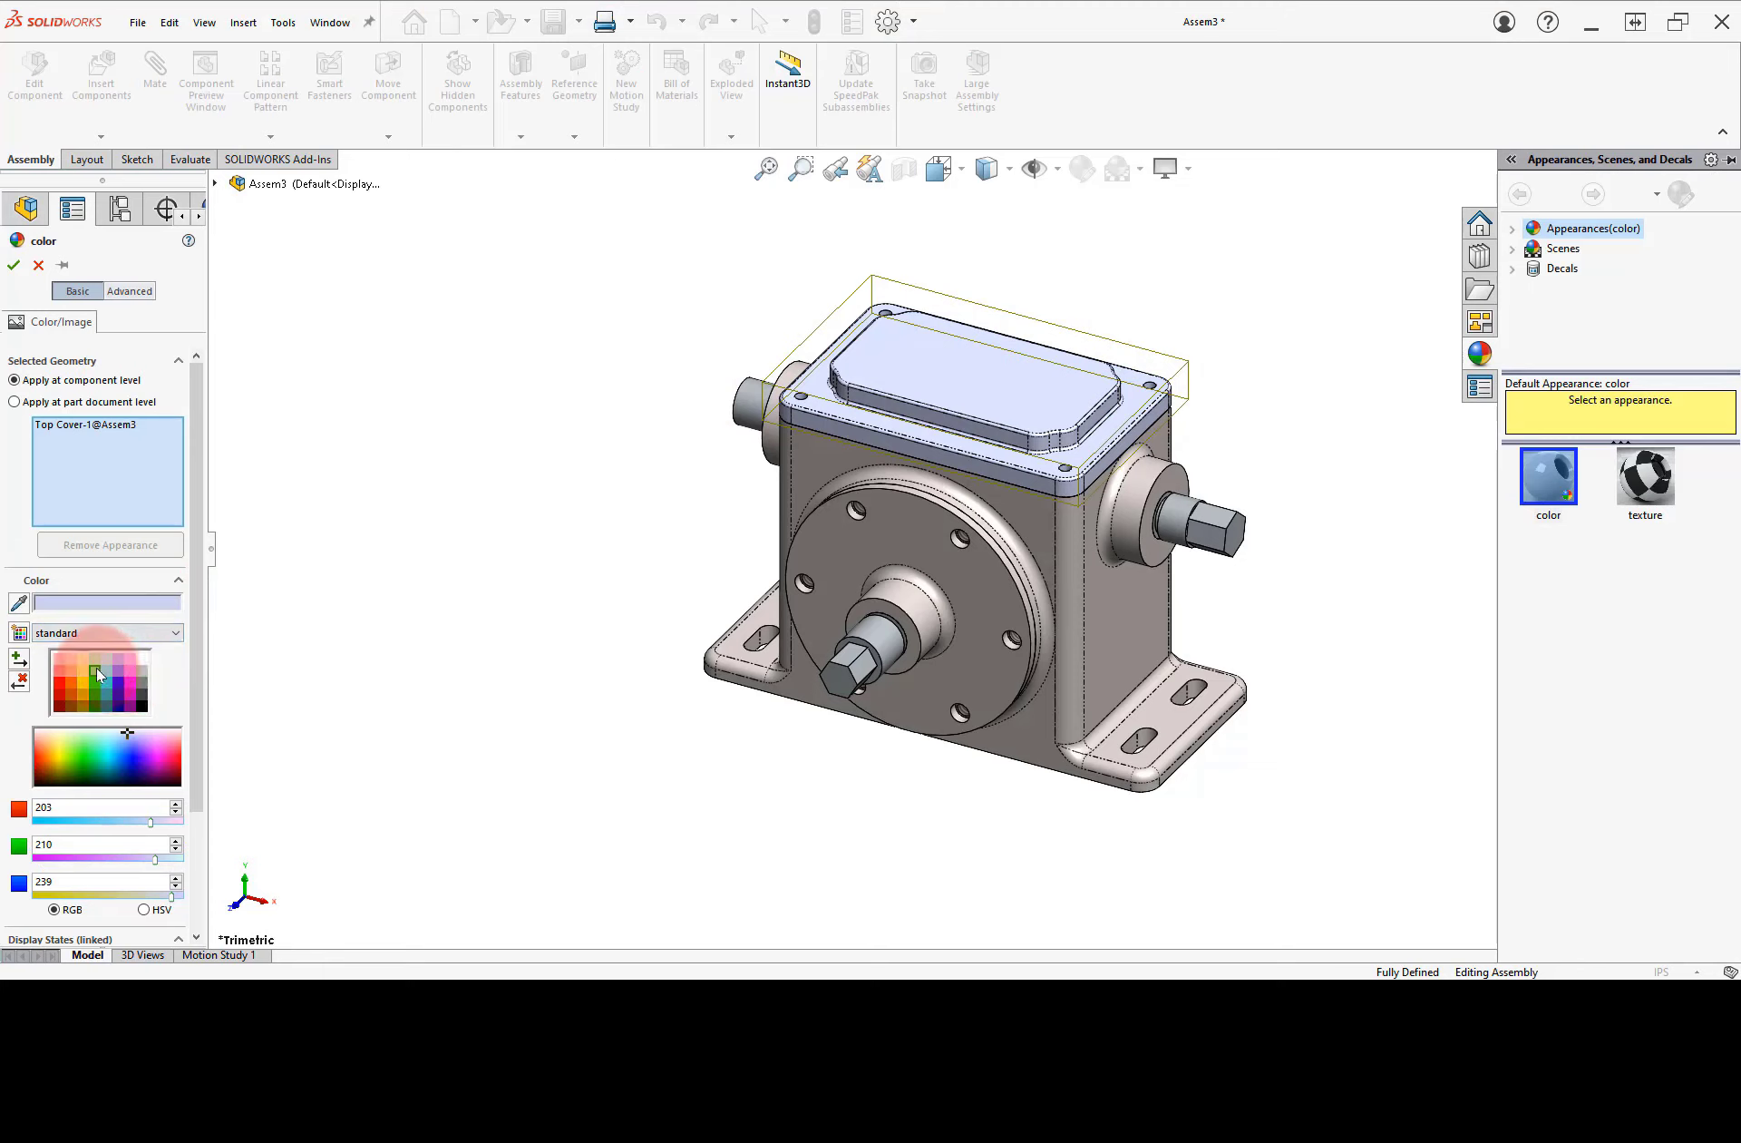
left_click(96, 671)
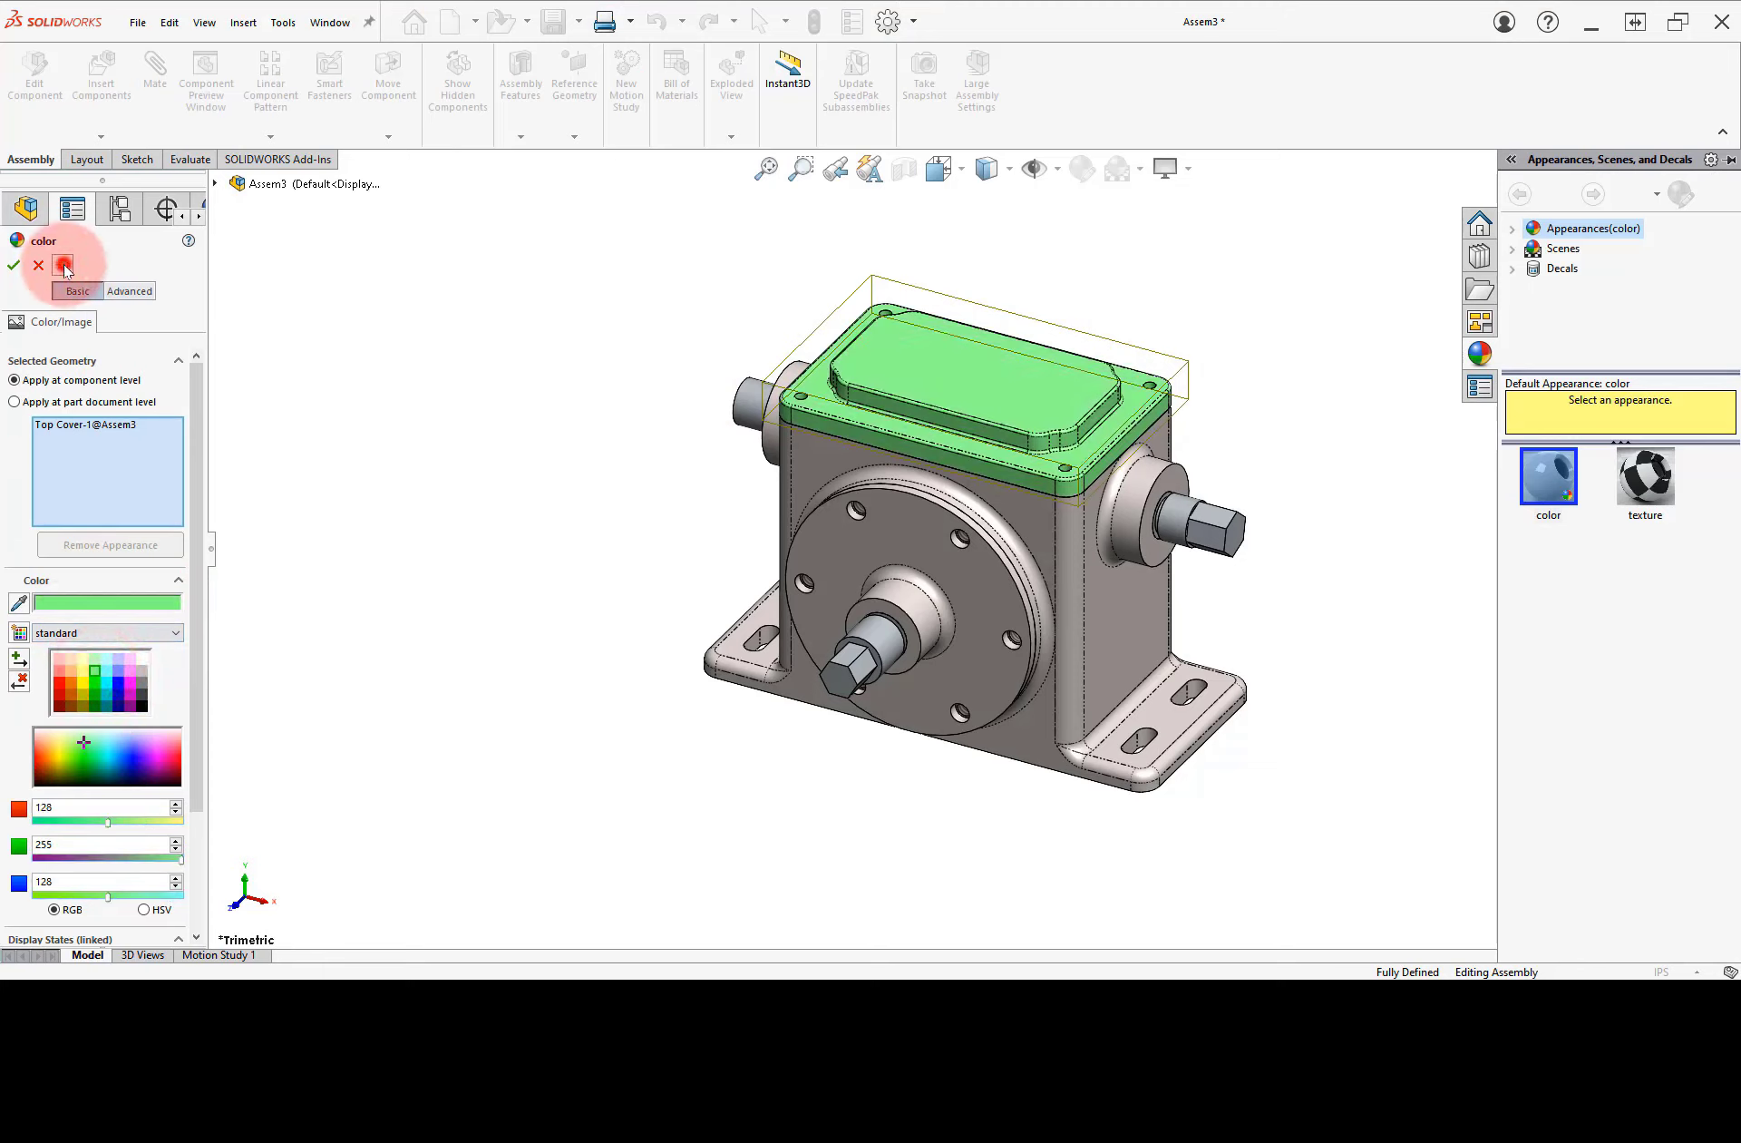
left_click(18, 269)
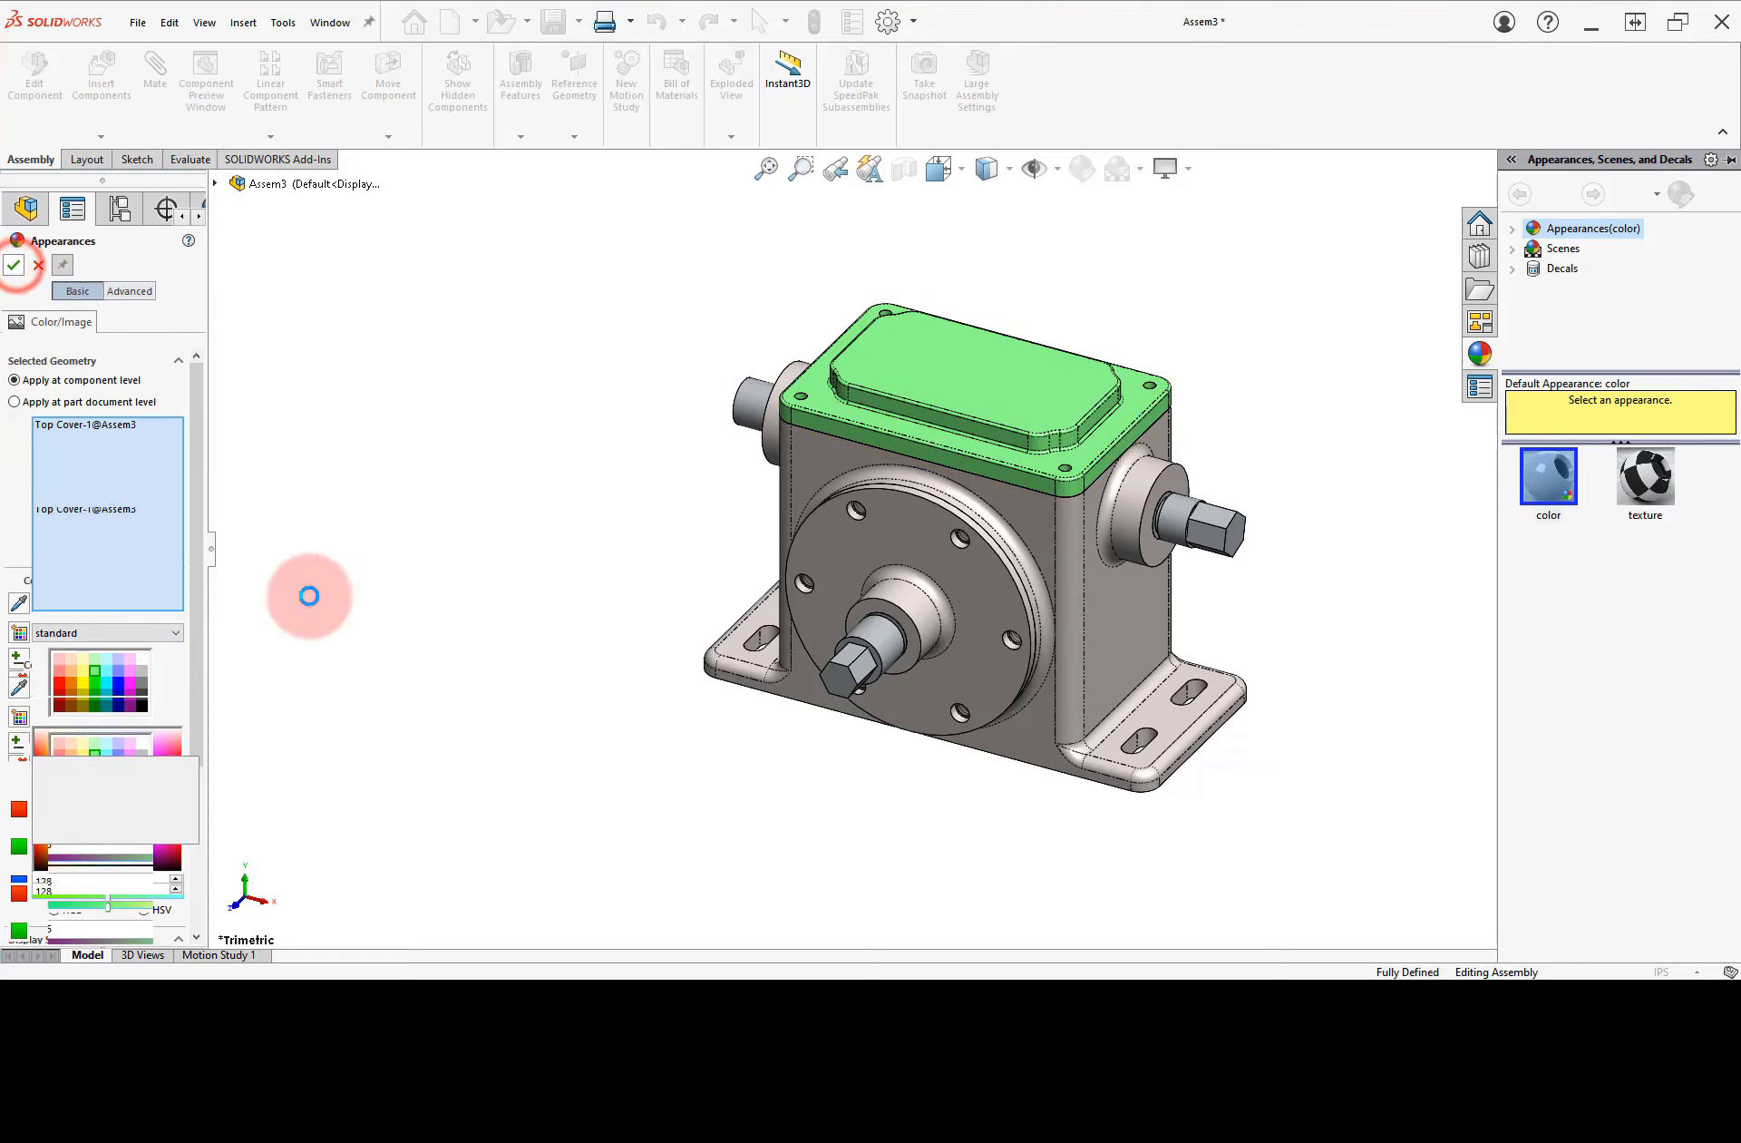
- Change the appearance of both side covers at component level to light cyan, RGB 128, 255, 255
left_click(907, 524)
middle_click_drag(958, 528, 1142, 494)
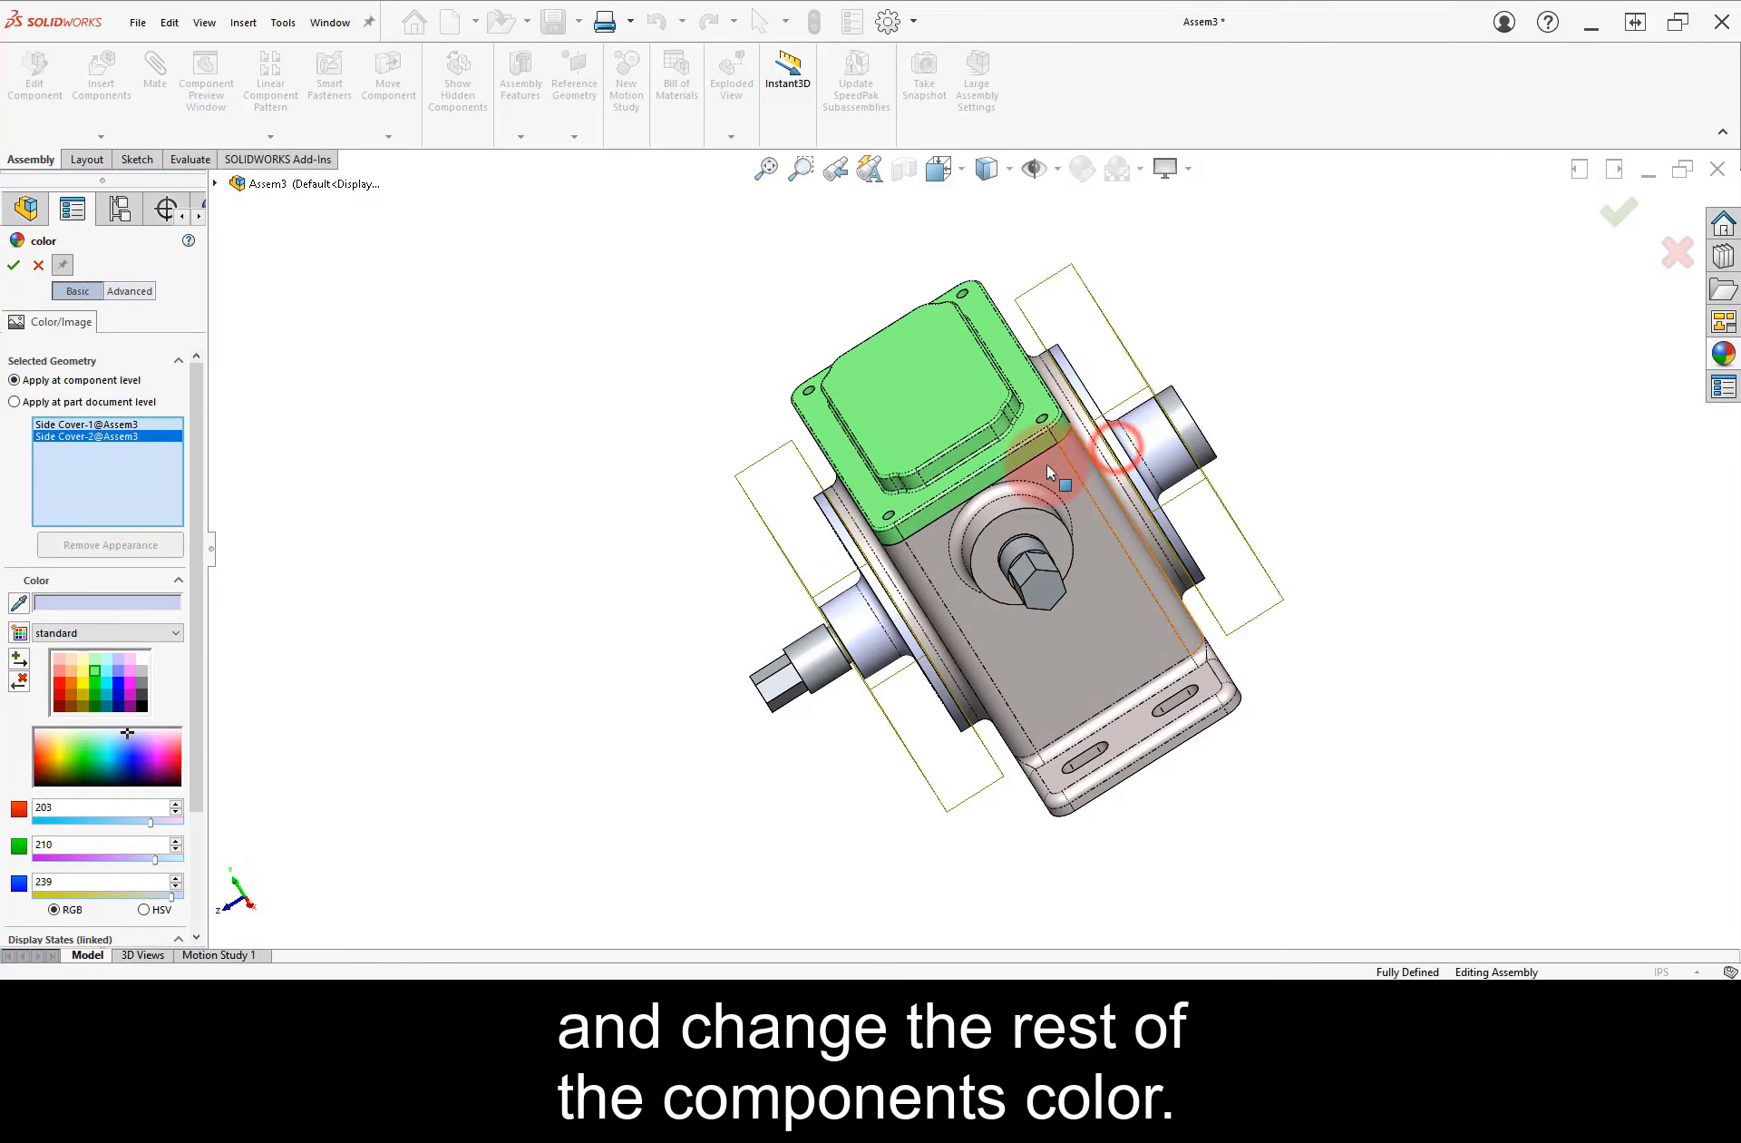
left_click(107, 672)
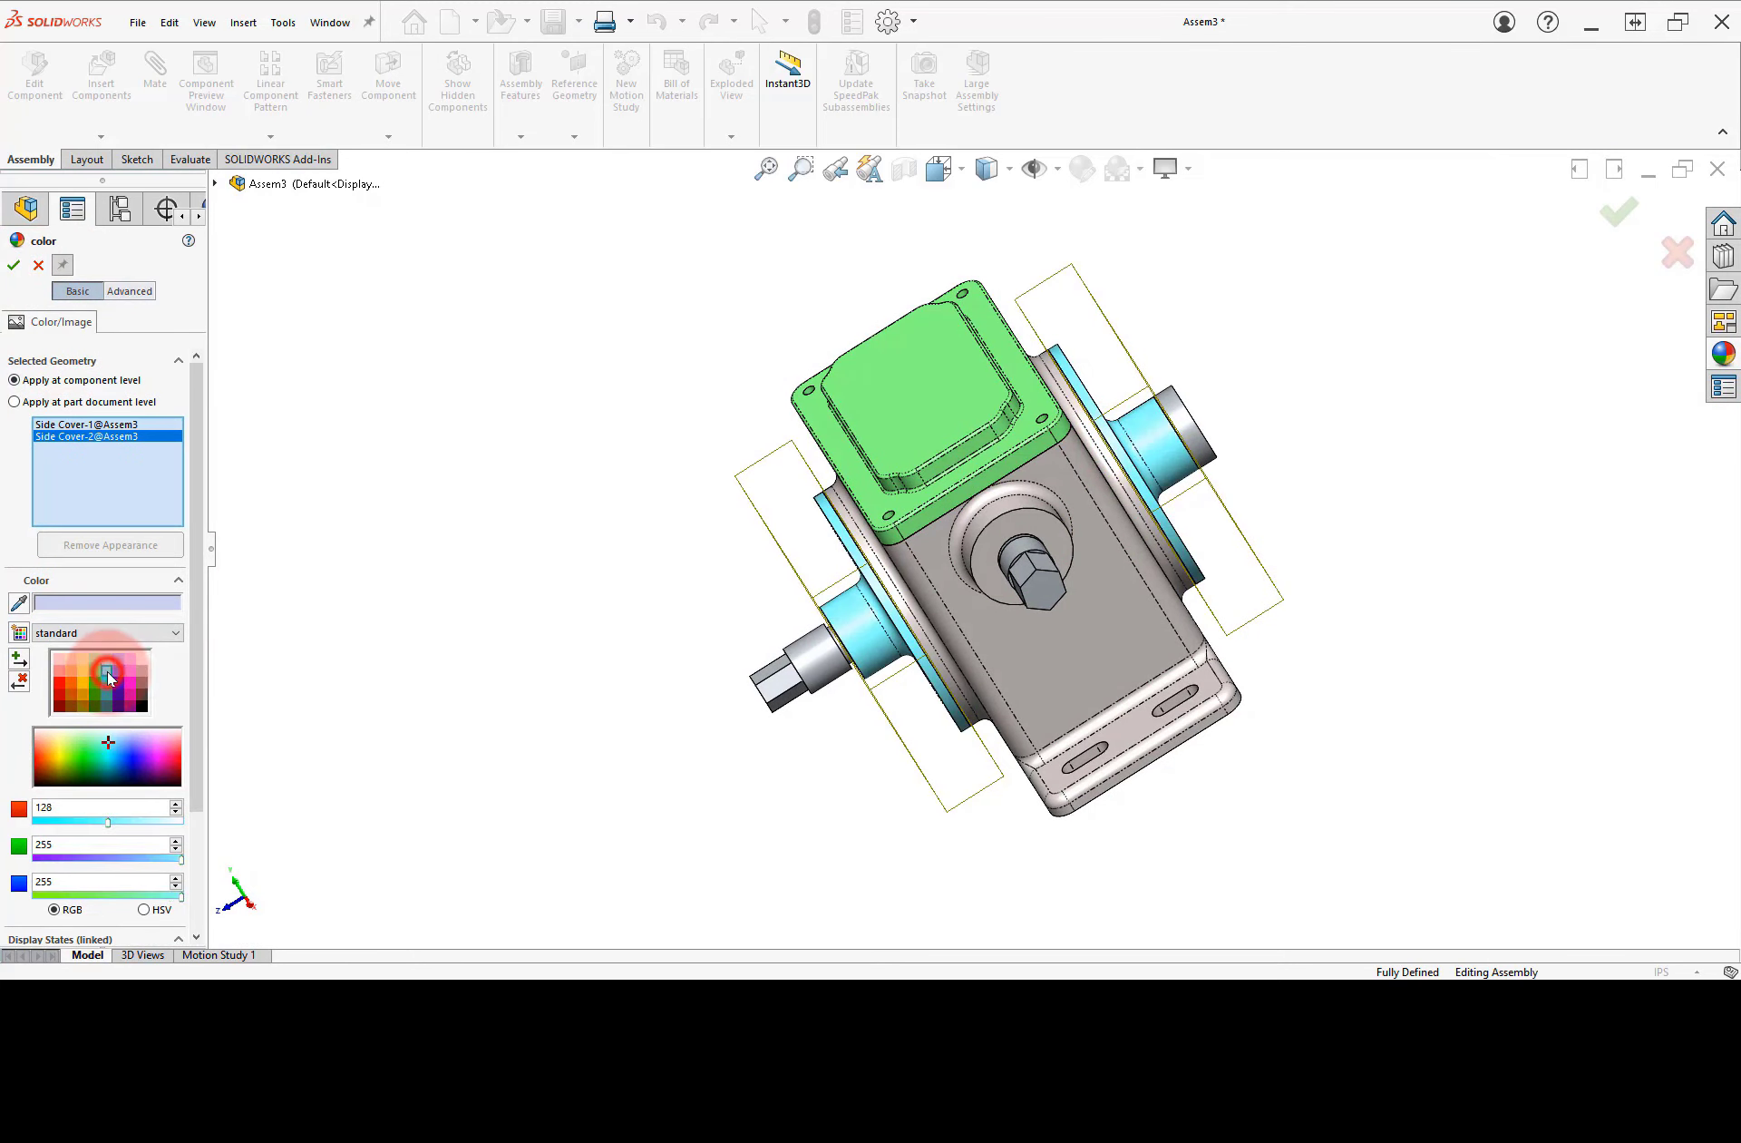
left_click(62, 357)
left_click(15, 270)
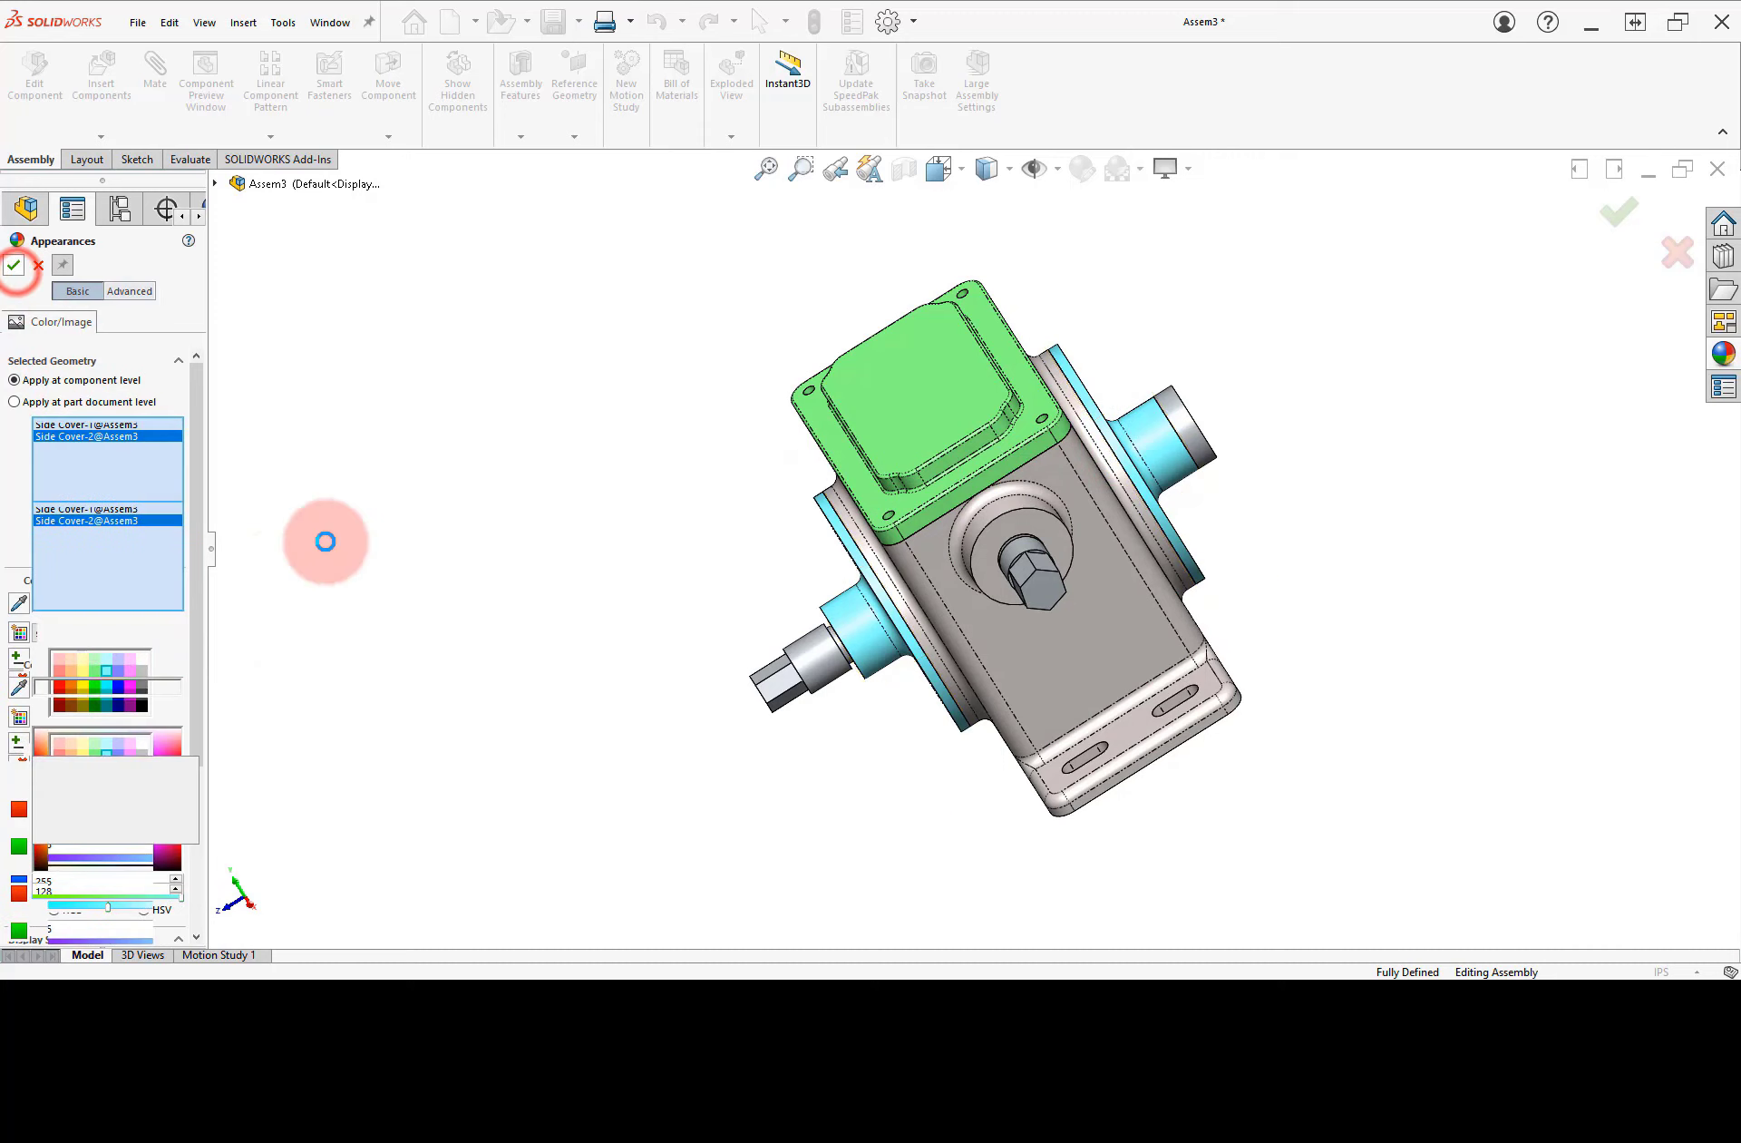
- Color the worm gear shaft light blue, RGB 128, 128, 255, and the offset shaft gear light yellow, both at component level
left_click(809, 662)
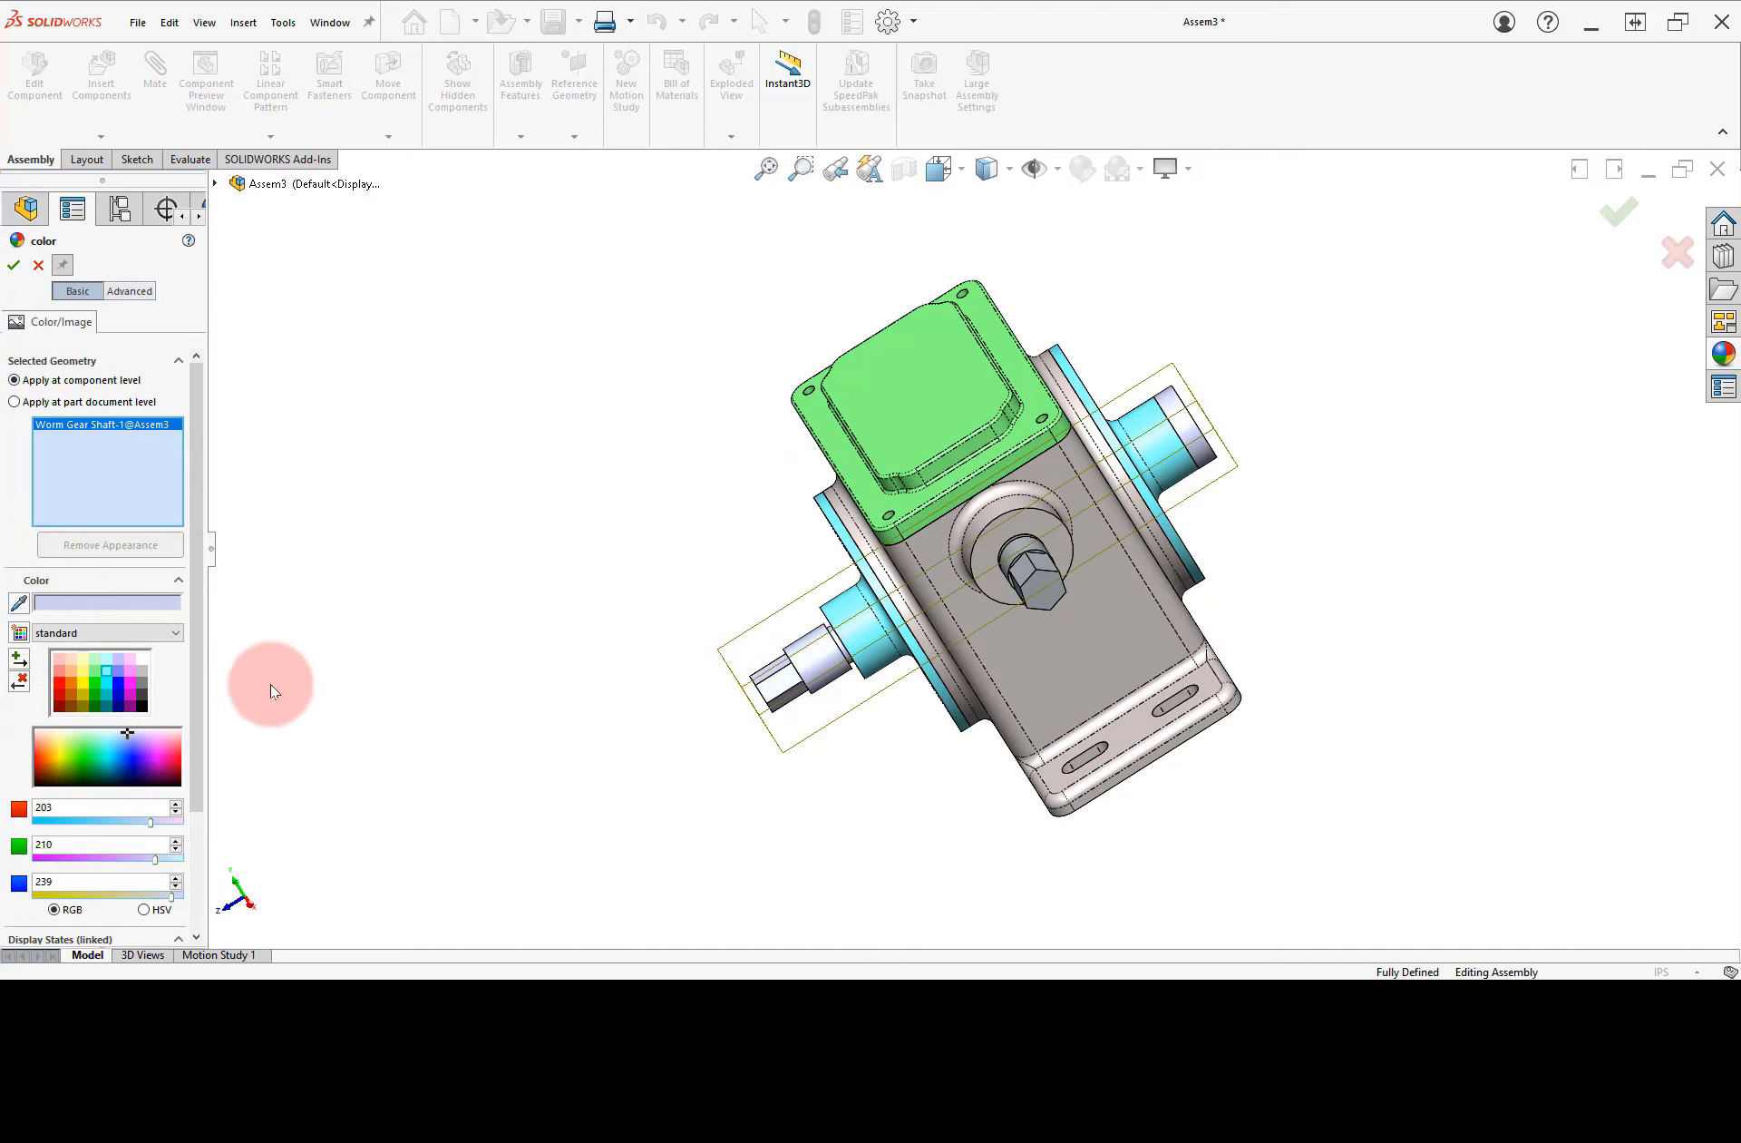
left_click(120, 673)
left_click(51, 359)
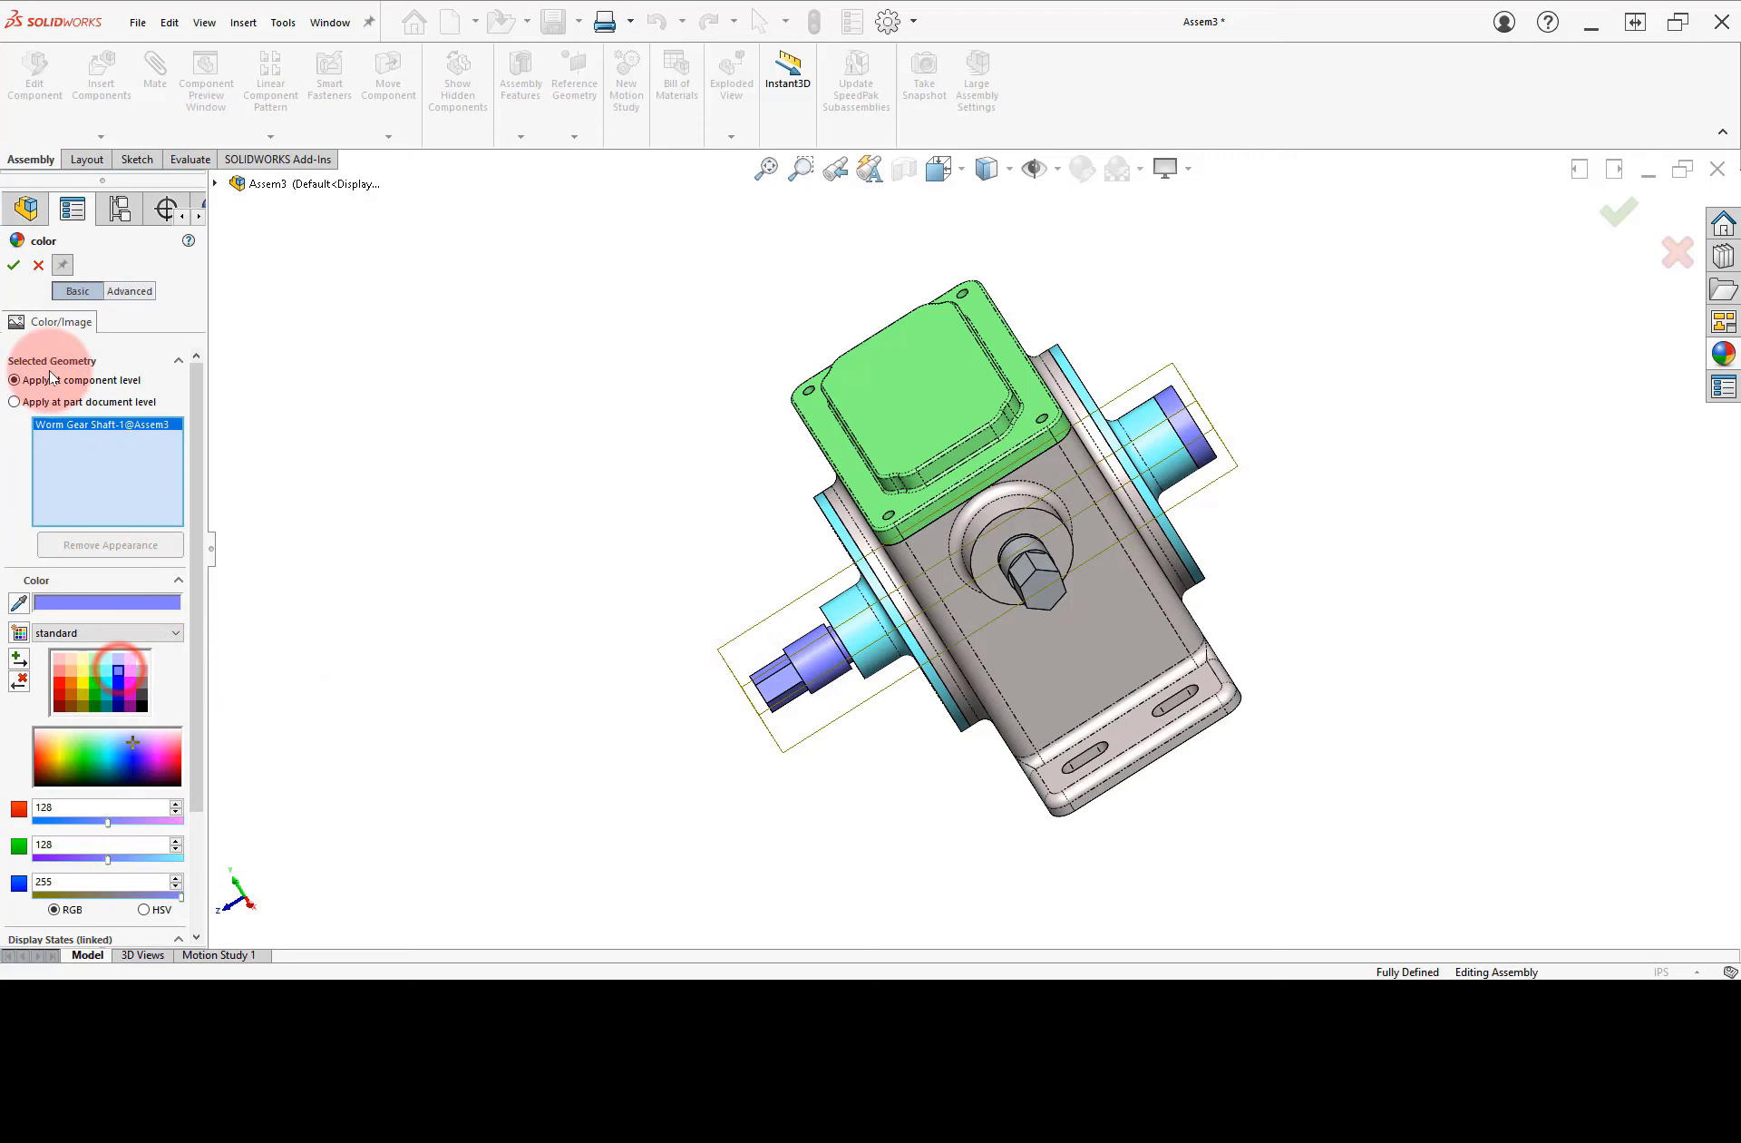
left_click(16, 268)
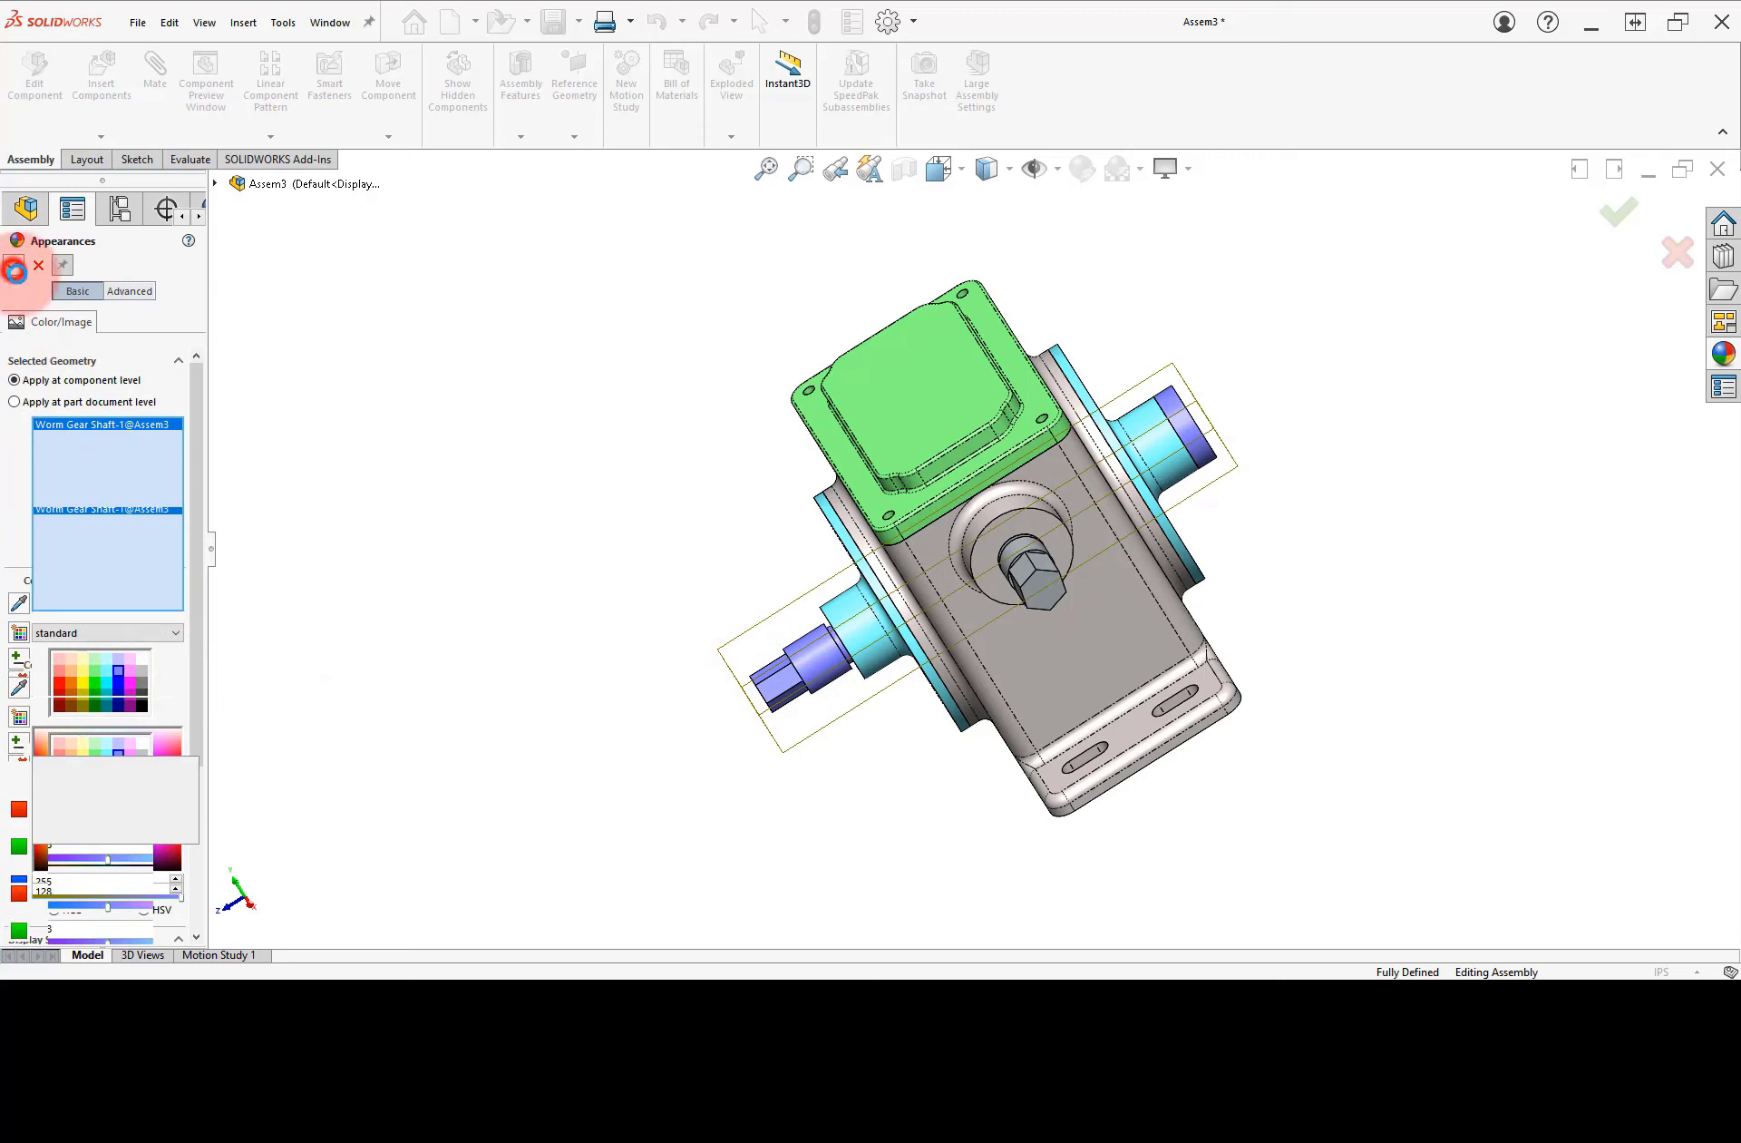
left_click(1043, 582)
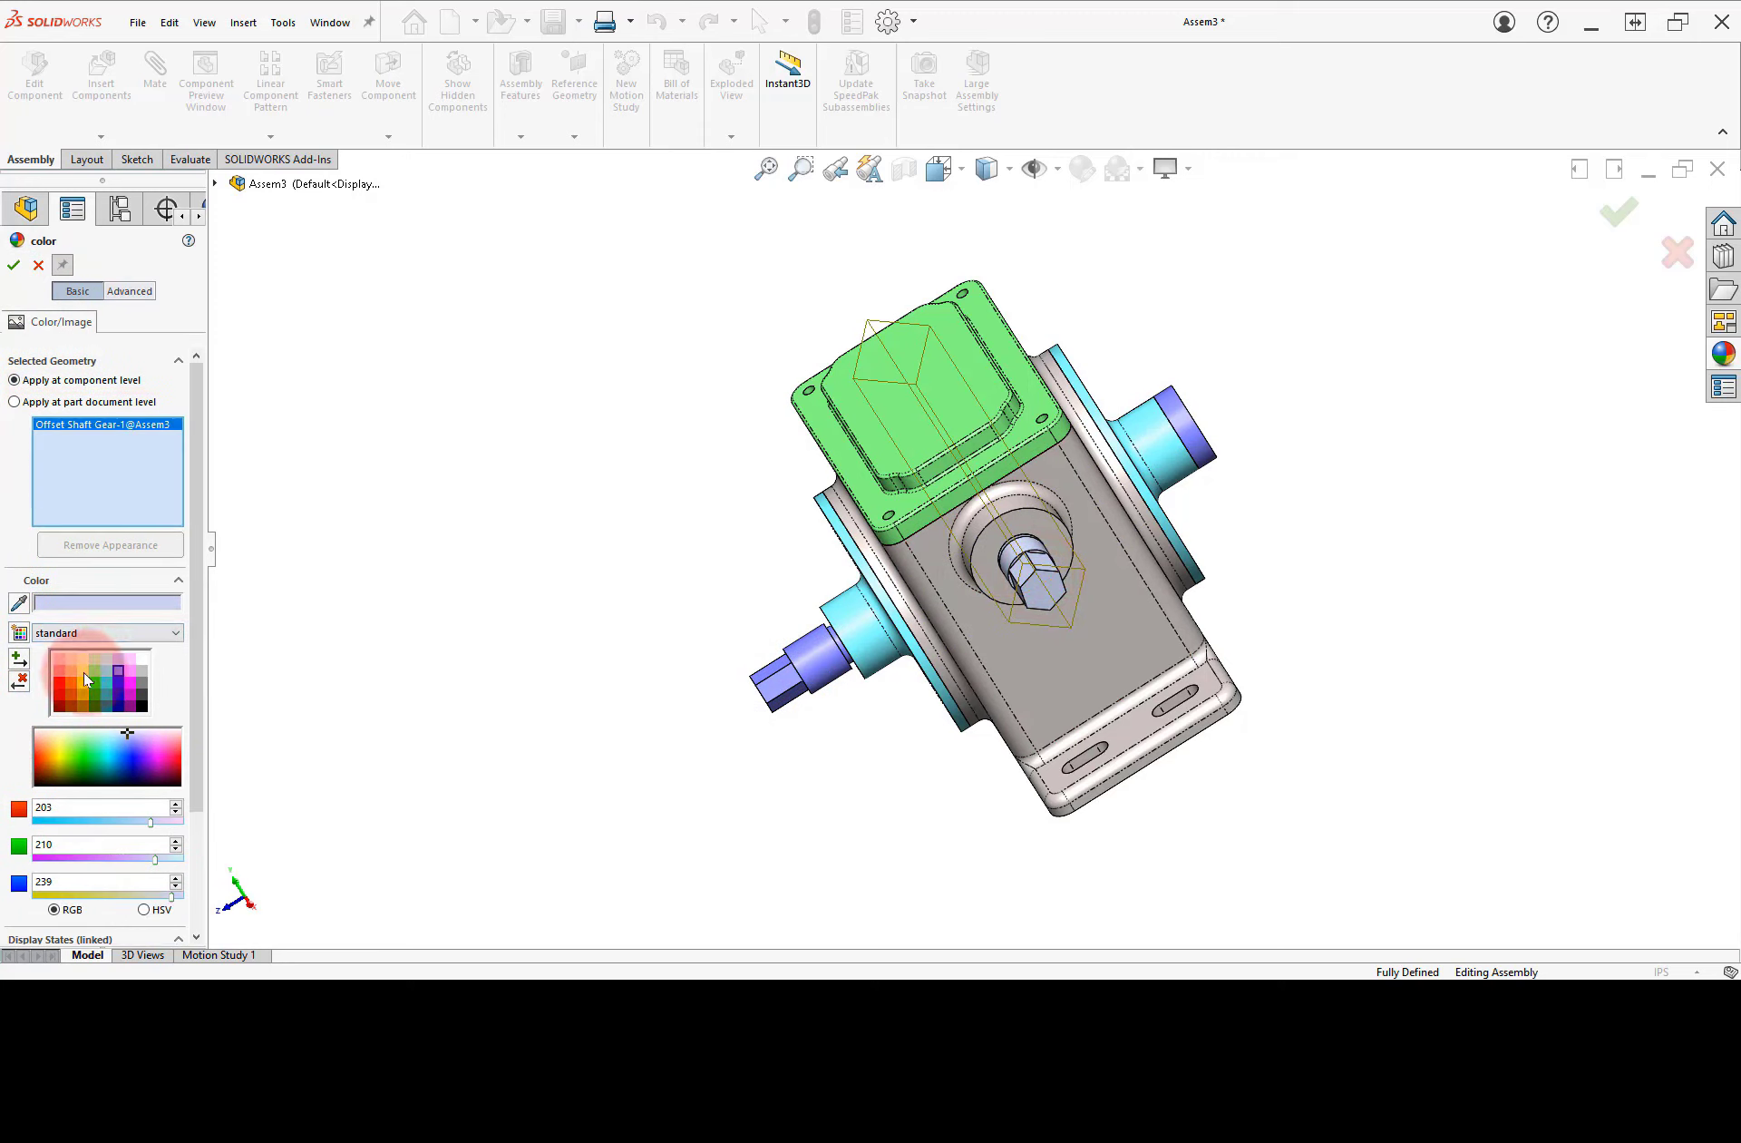
left_click(13, 269)
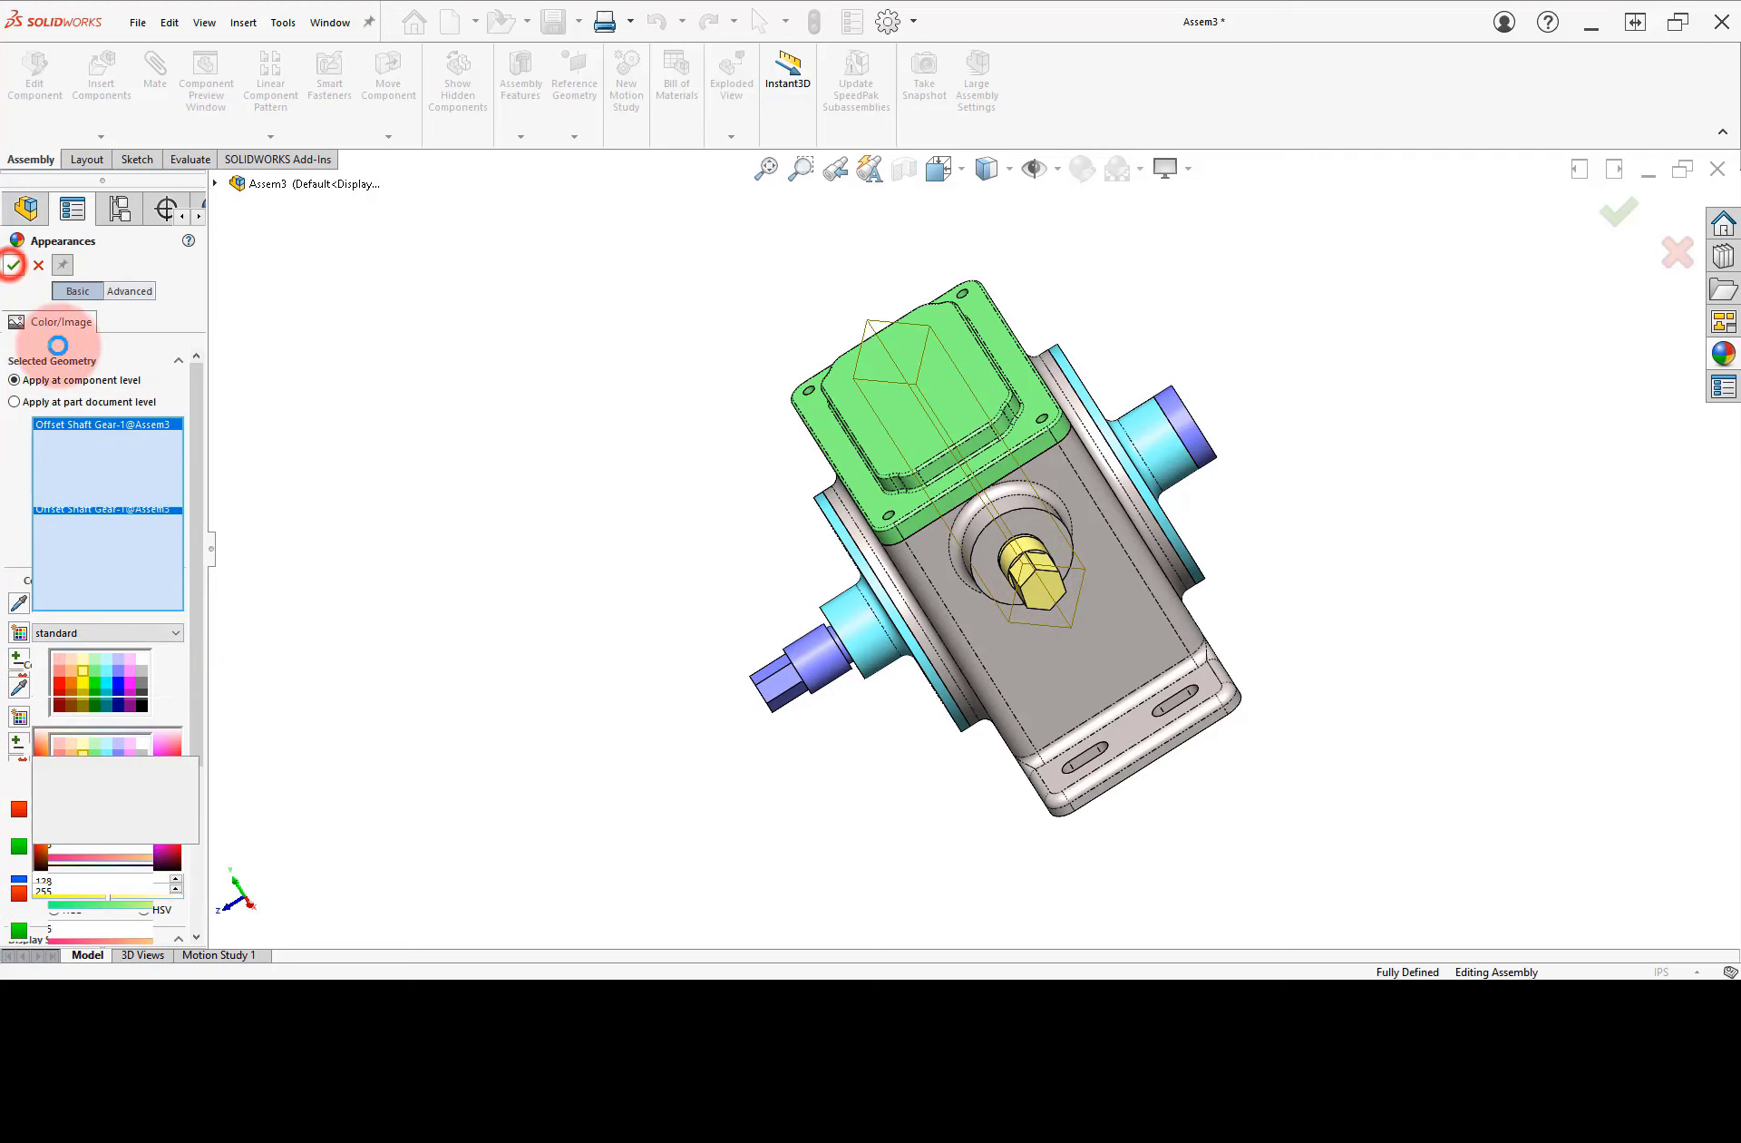
- Change the Worm Gear Complete component's appearance at component level to light red, RGB 255, 128, 128, and end the appearance editing
left_click(216, 185)
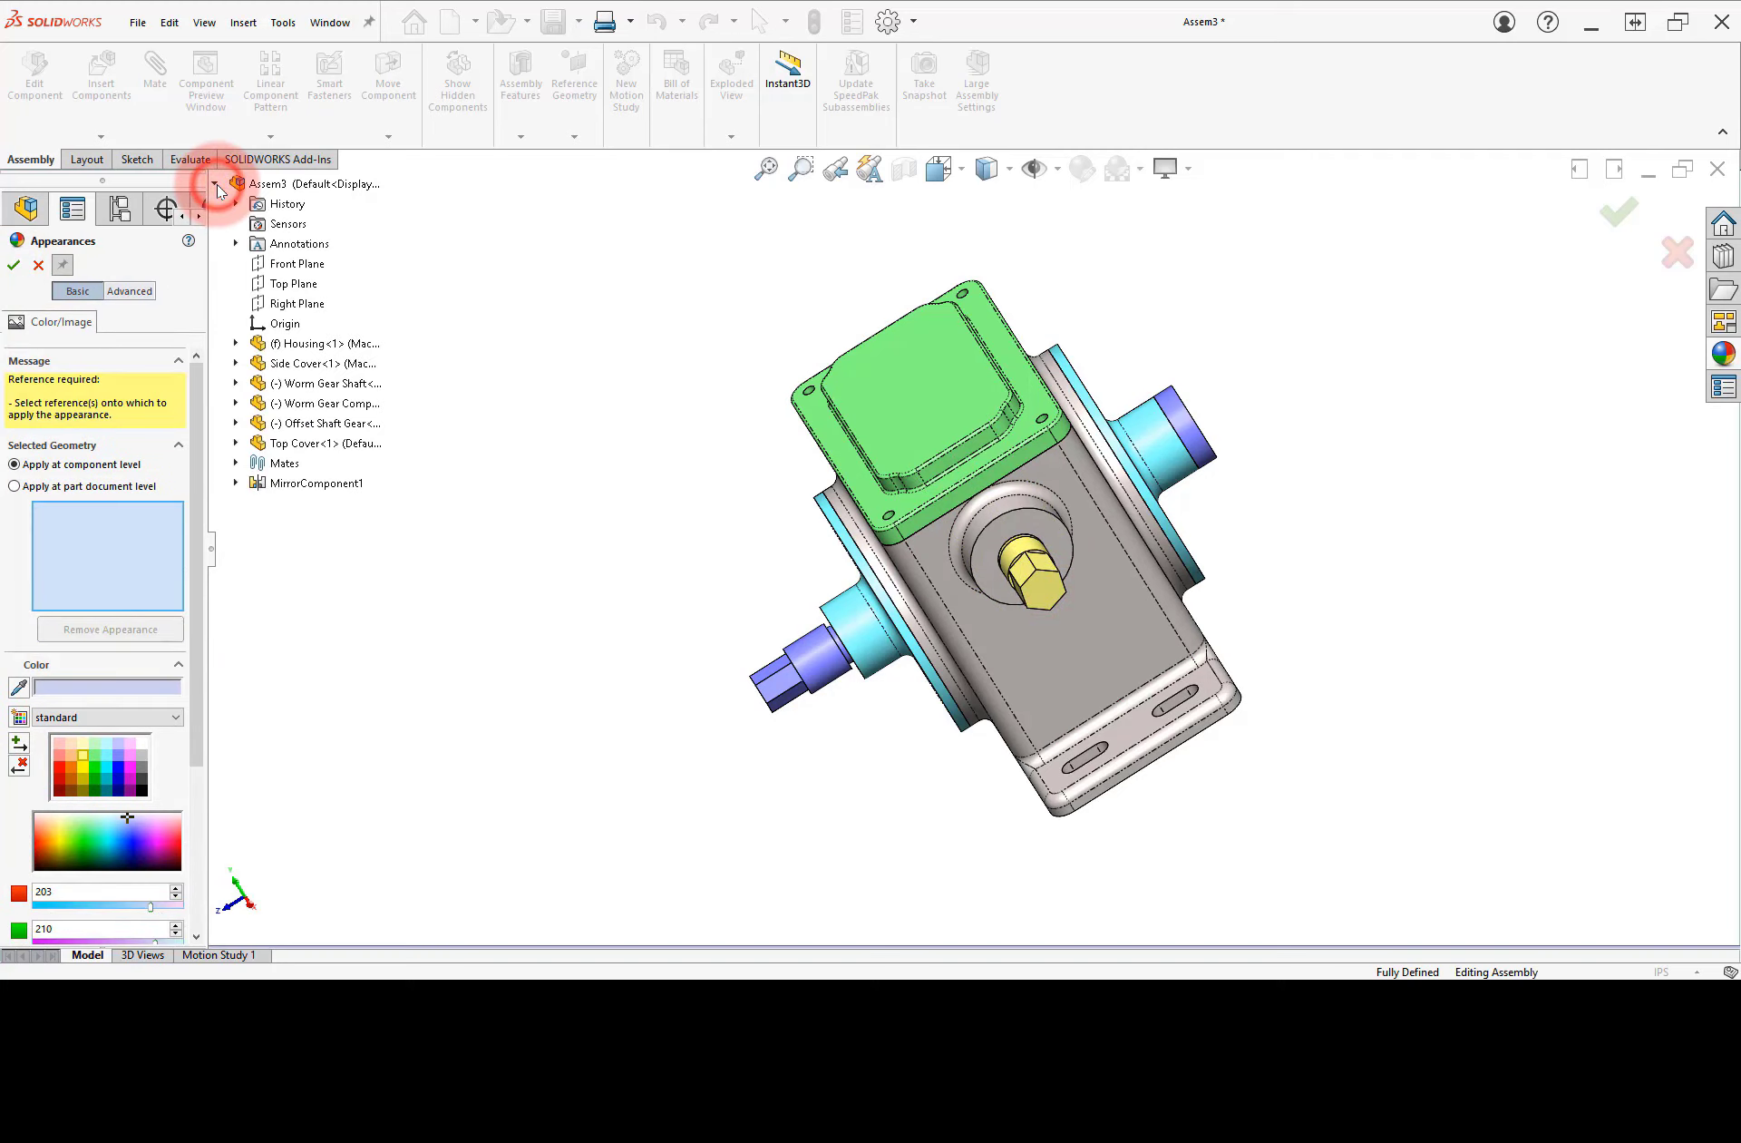
left_click(309, 406)
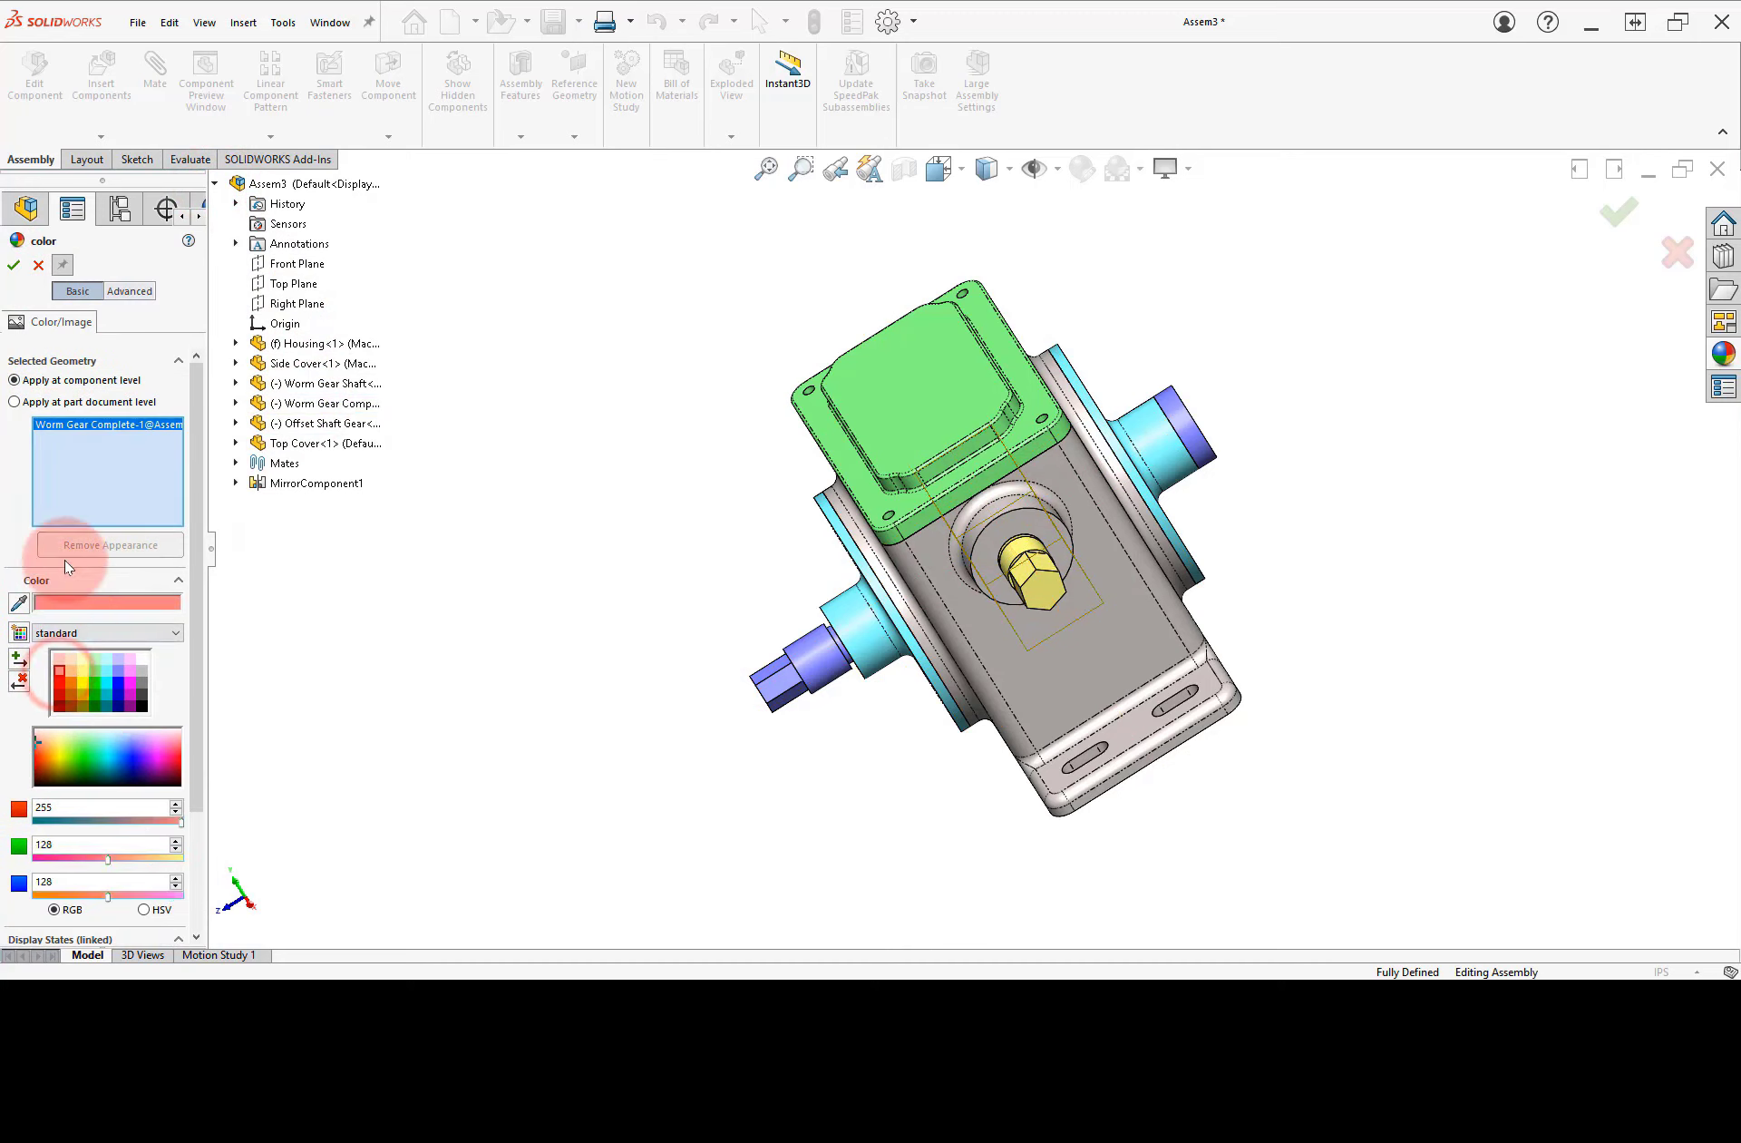
left_click(14, 266)
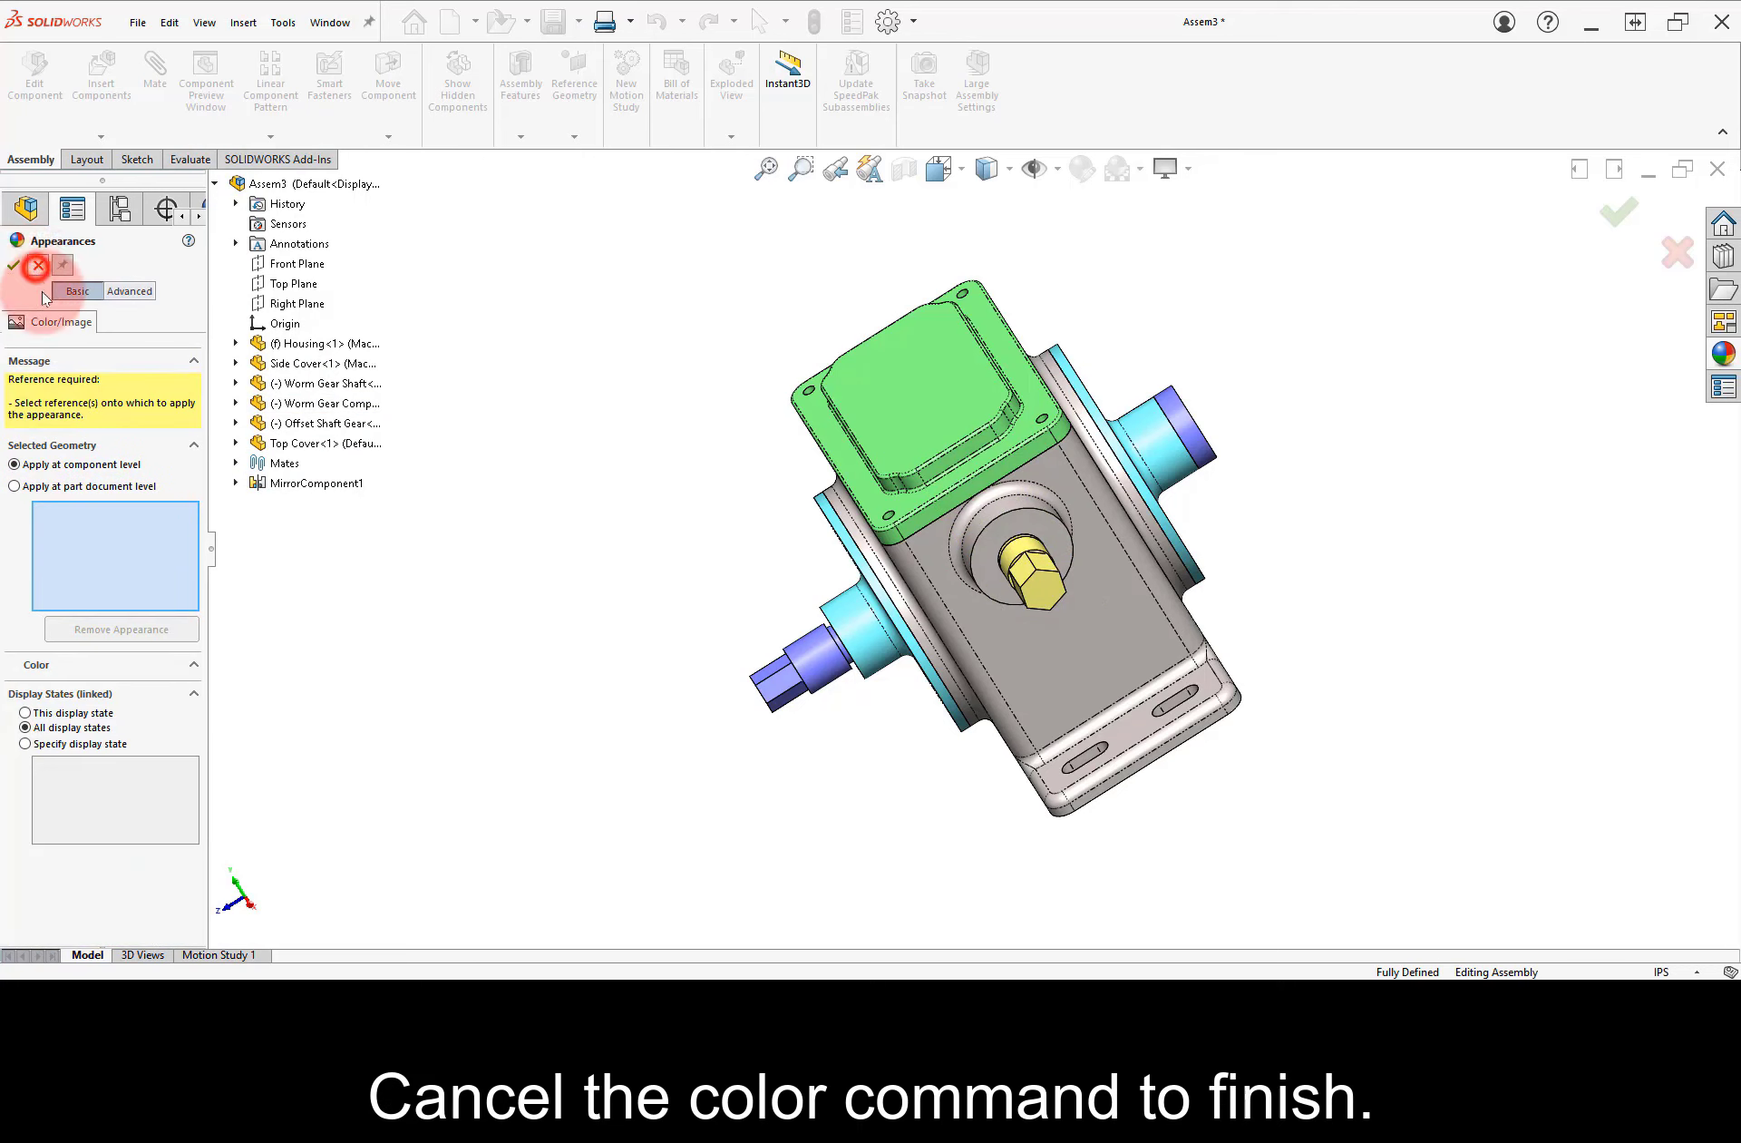
left_click(37, 265)
middle_click_drag(493, 567, 582, 417)
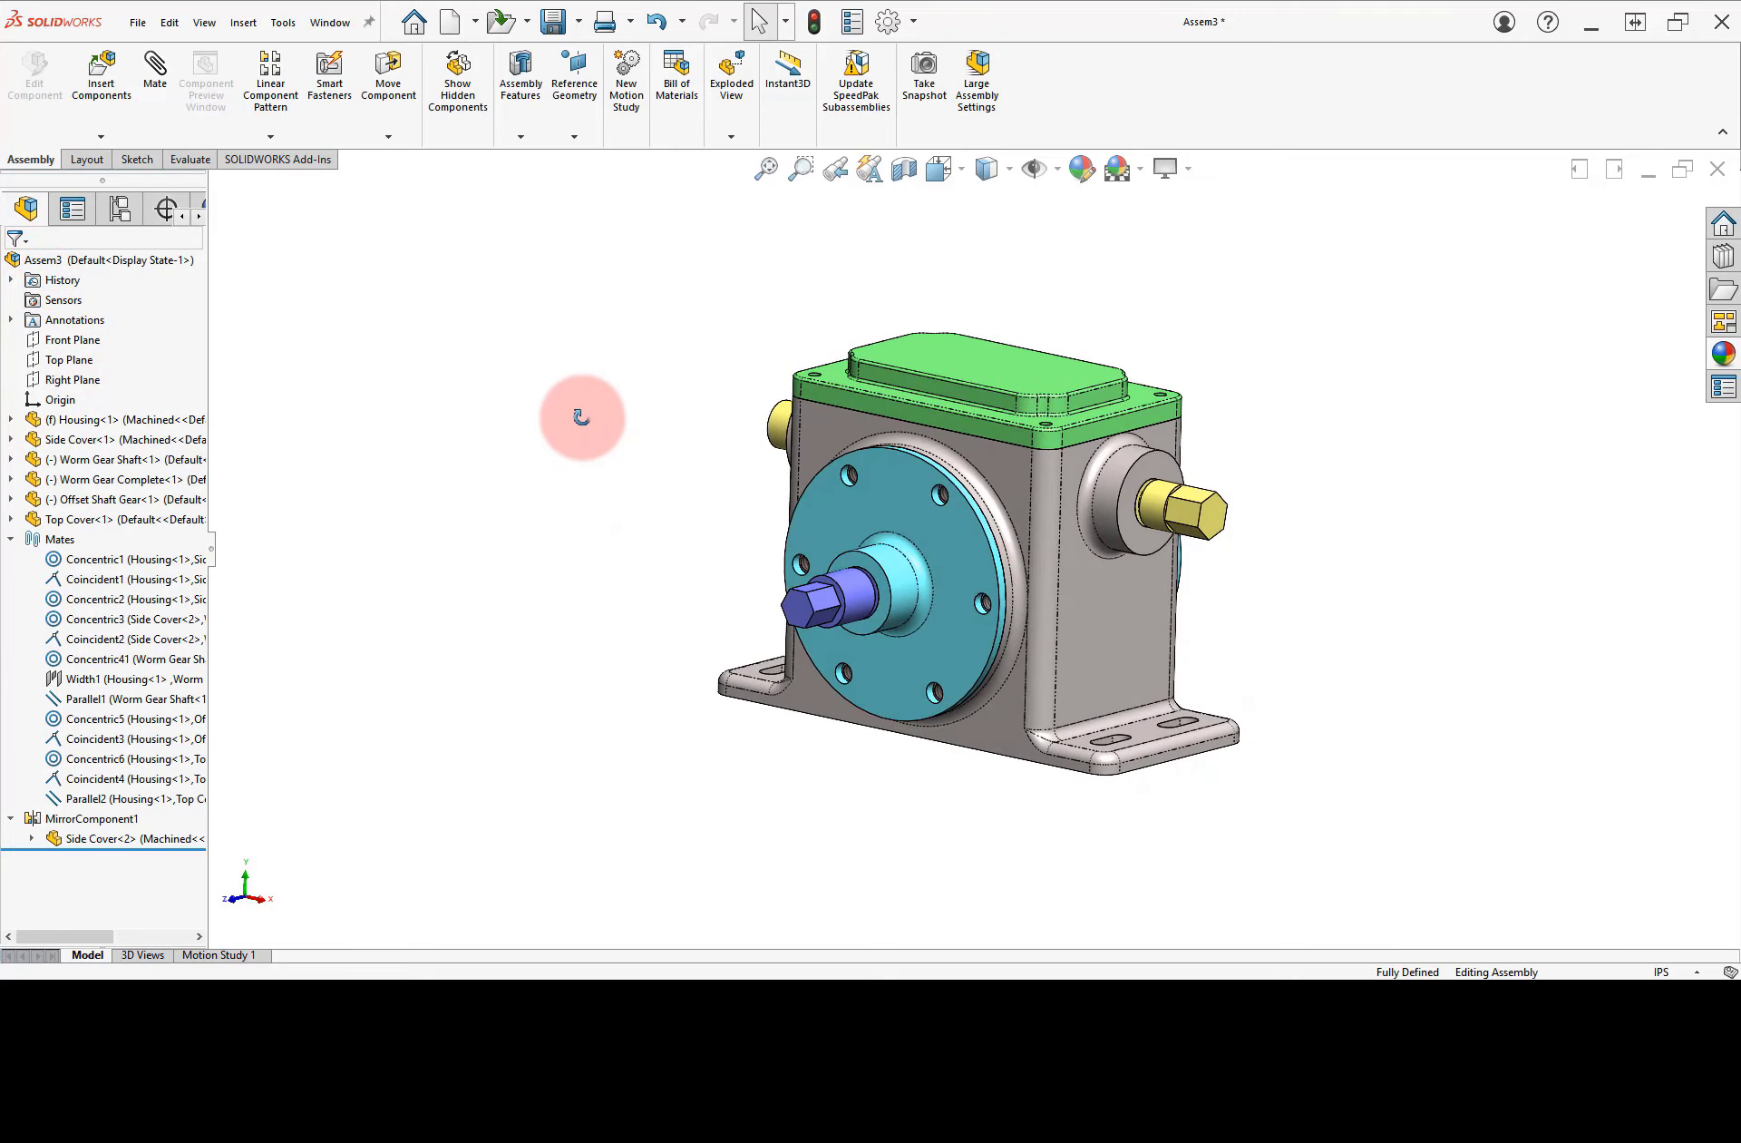
right_click_drag(568, 466, 622, 393)
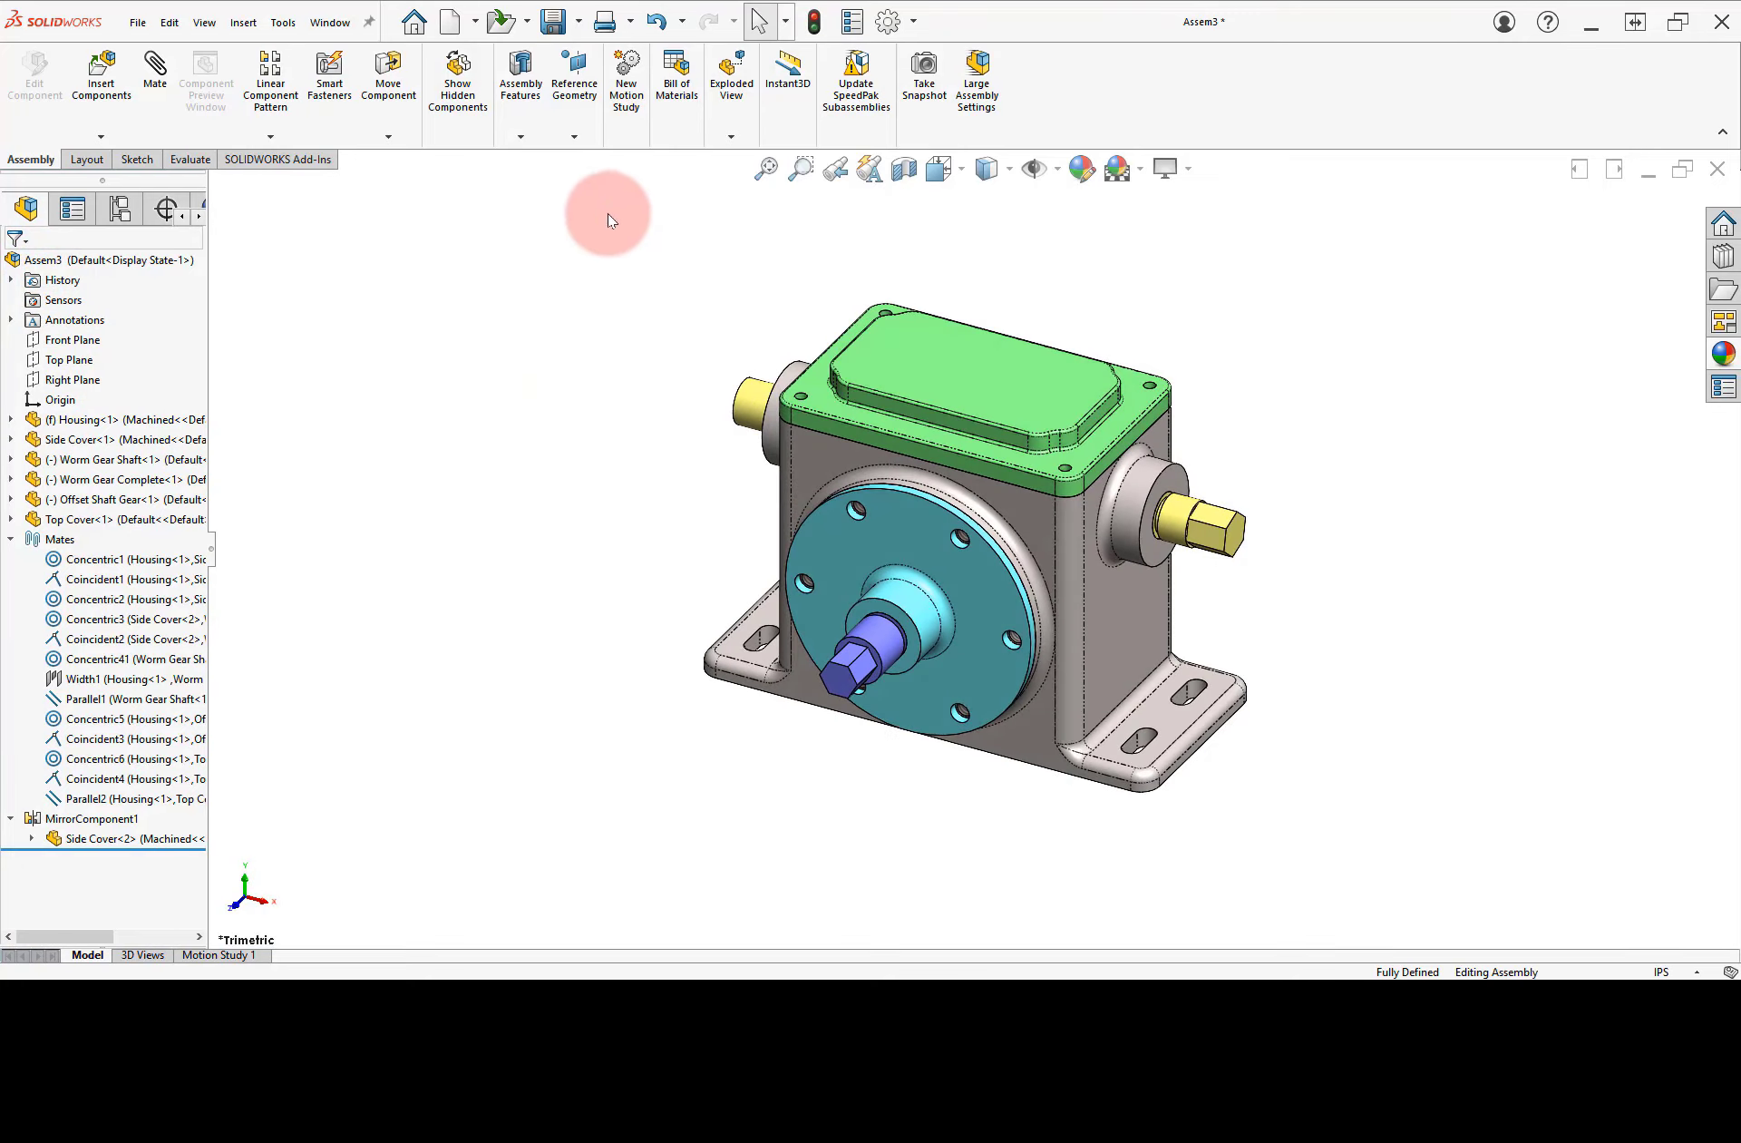